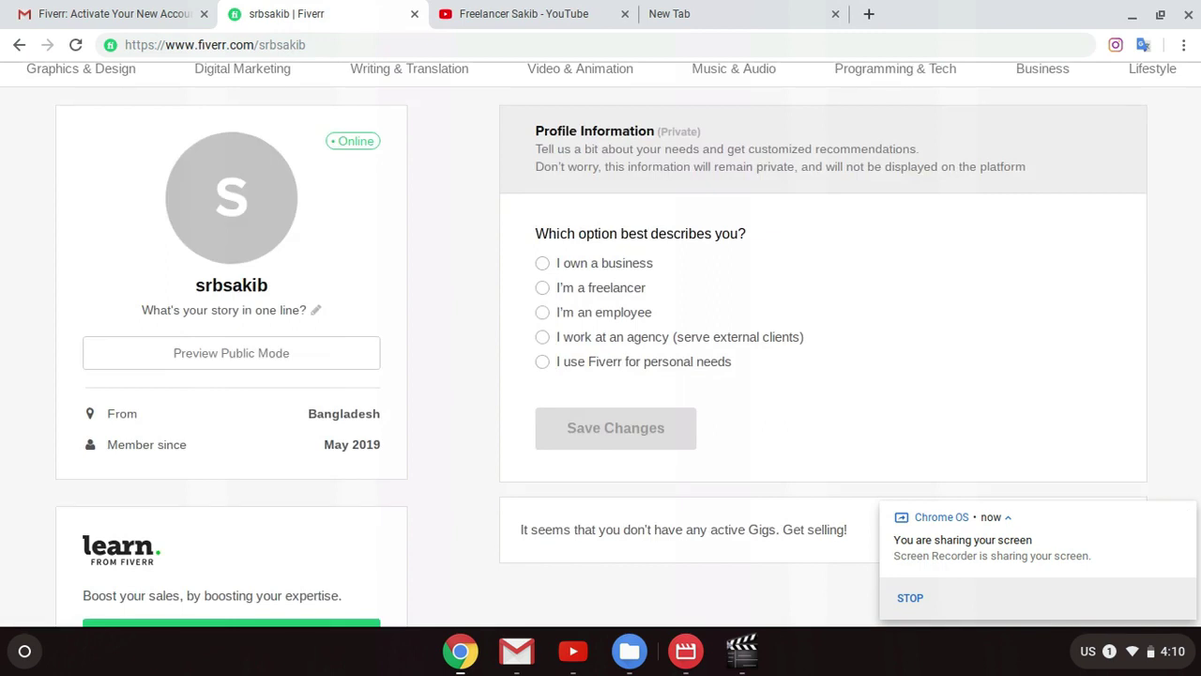
Step: Dismiss the screen-sharing notice on the Fiverr profile and switch to the YouTube tab
click(1187, 516)
scroll(805, 343, up, 1)
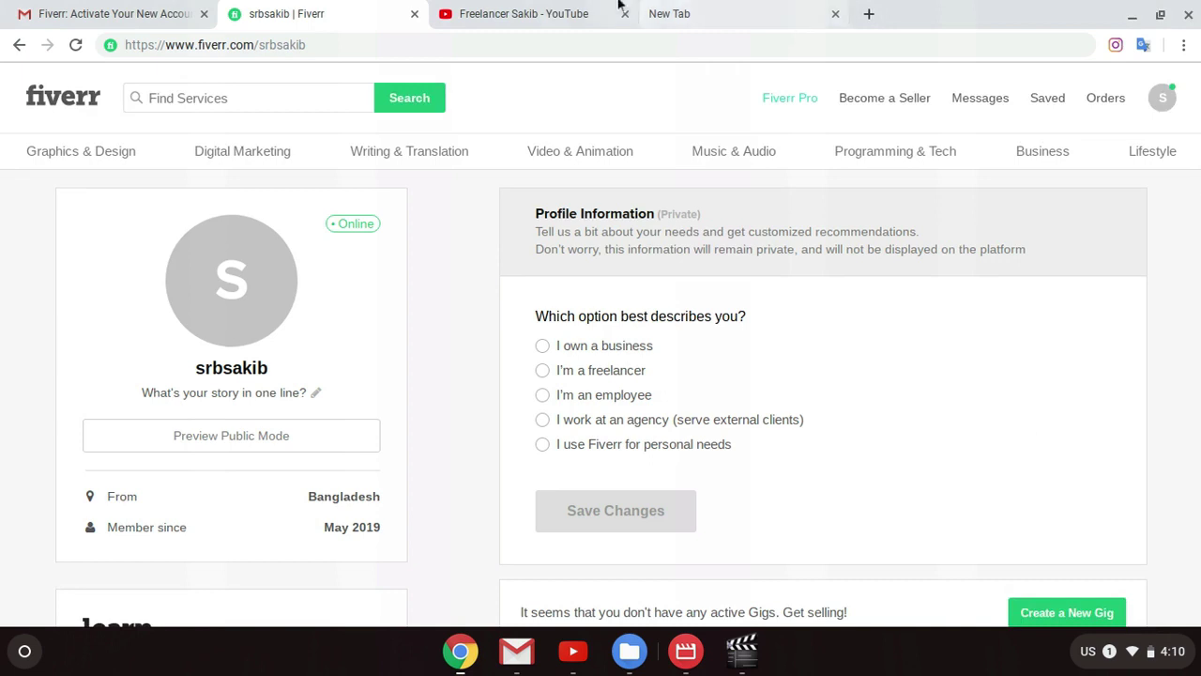
click(524, 13)
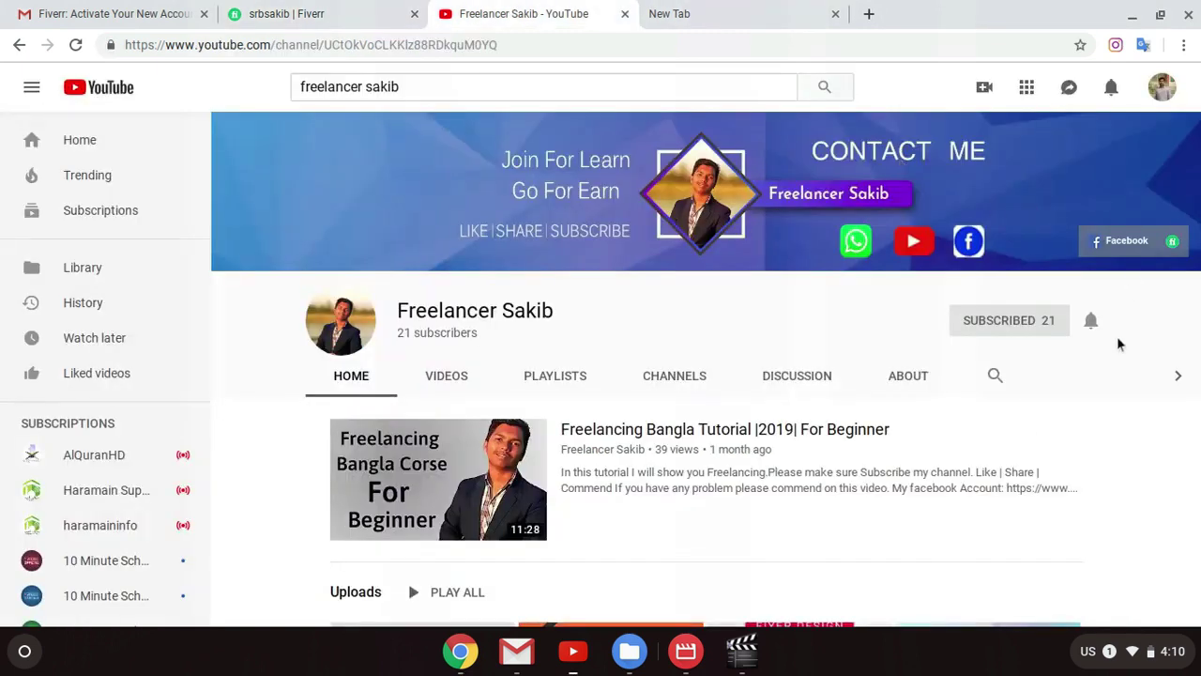
Step: Set the subscribed channel's bell to all notifications, then go back to the Fiverr profile
click(1093, 323)
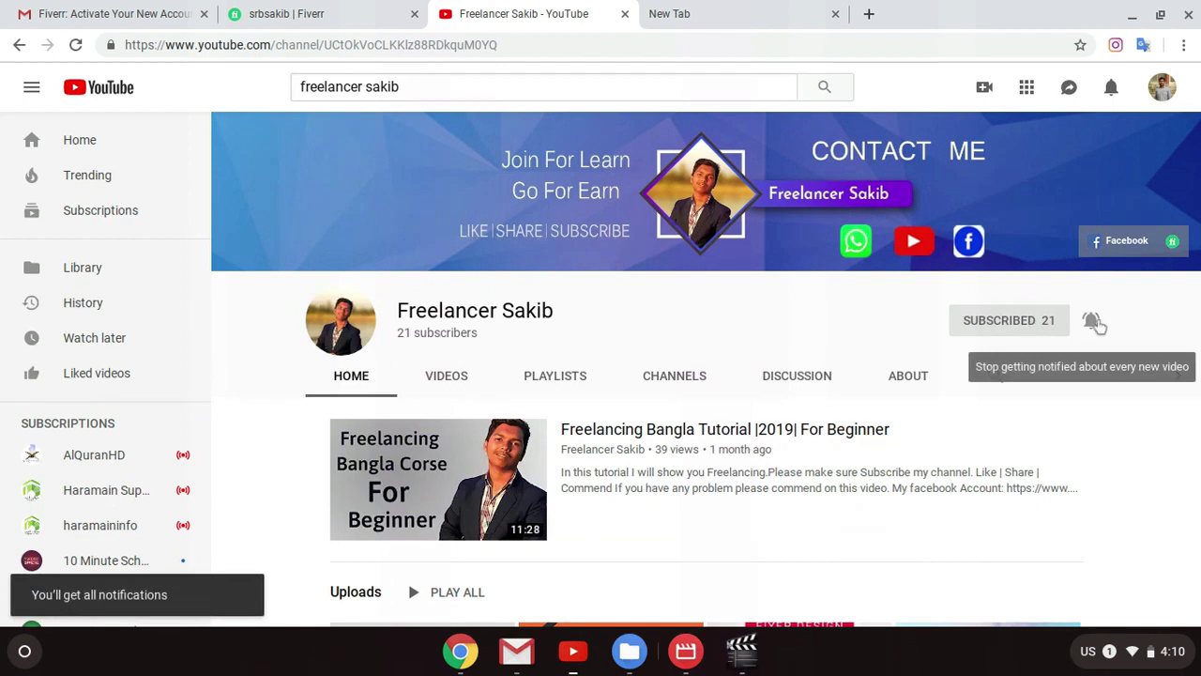
click(385, 13)
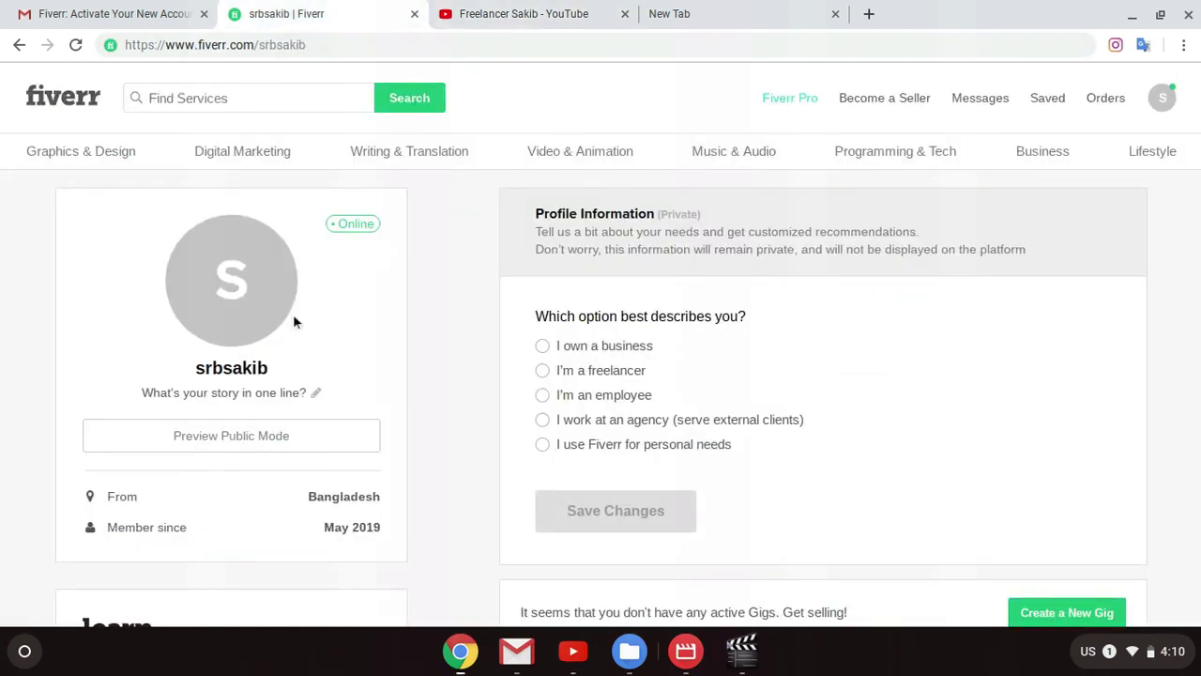
Step: Choose 'I'm a freelancer' as the profile description
scroll(488, 348, down, 1)
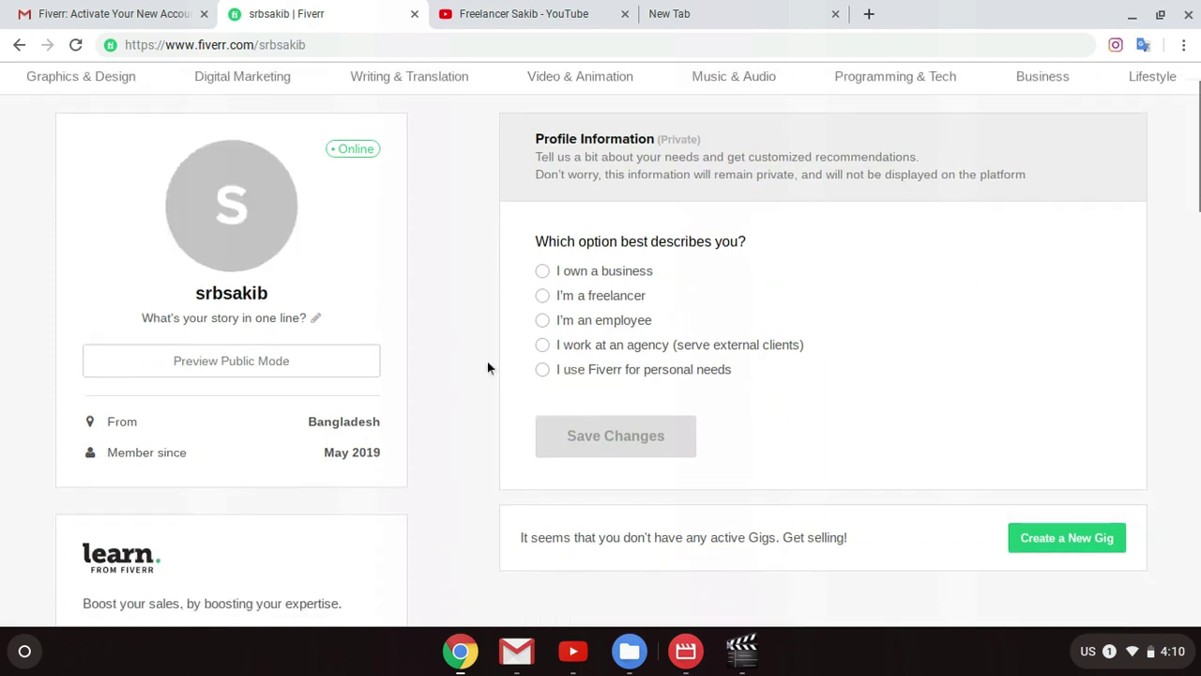
scroll(636, 336, up, 1)
scroll(635, 336, up, 1)
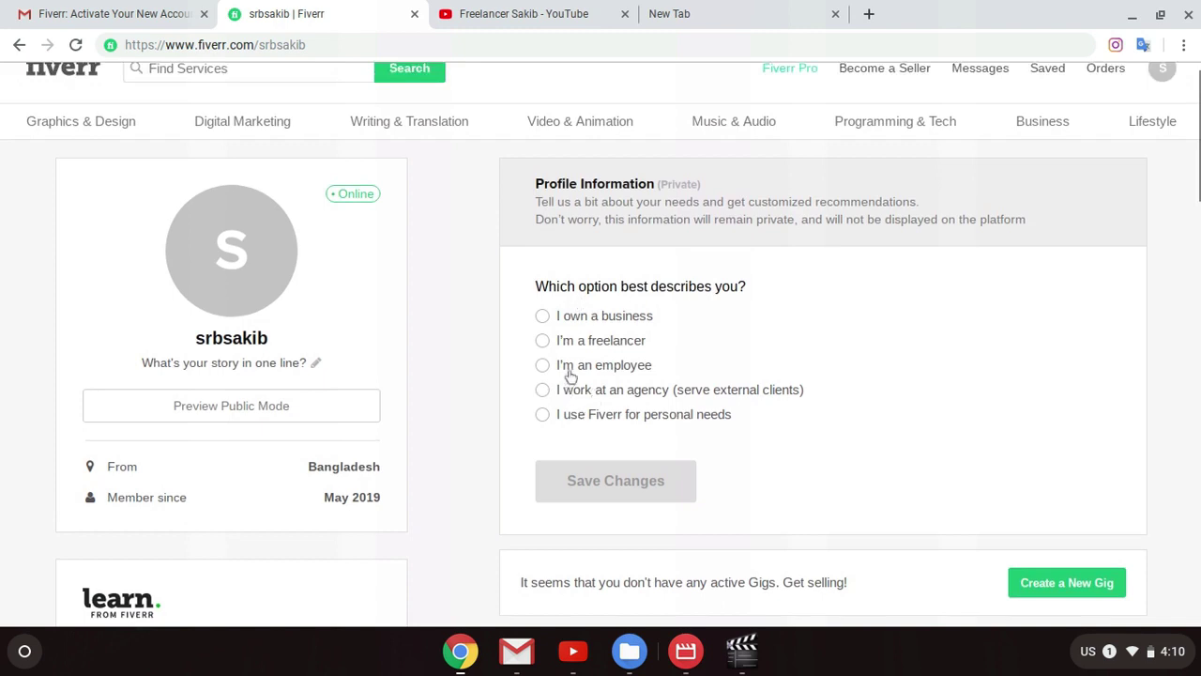
click(543, 342)
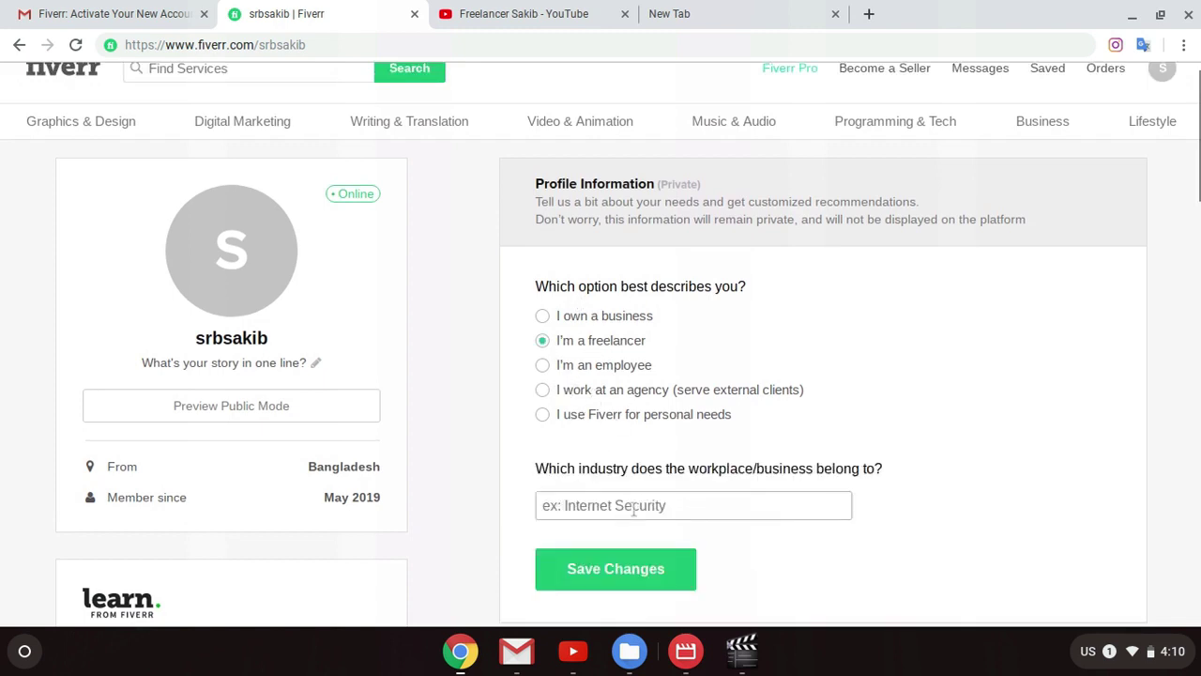
Step: Open the workplace industry list and browse through its options
click(633, 507)
scroll(948, 419, down, 3)
scroll(716, 474, down, 2)
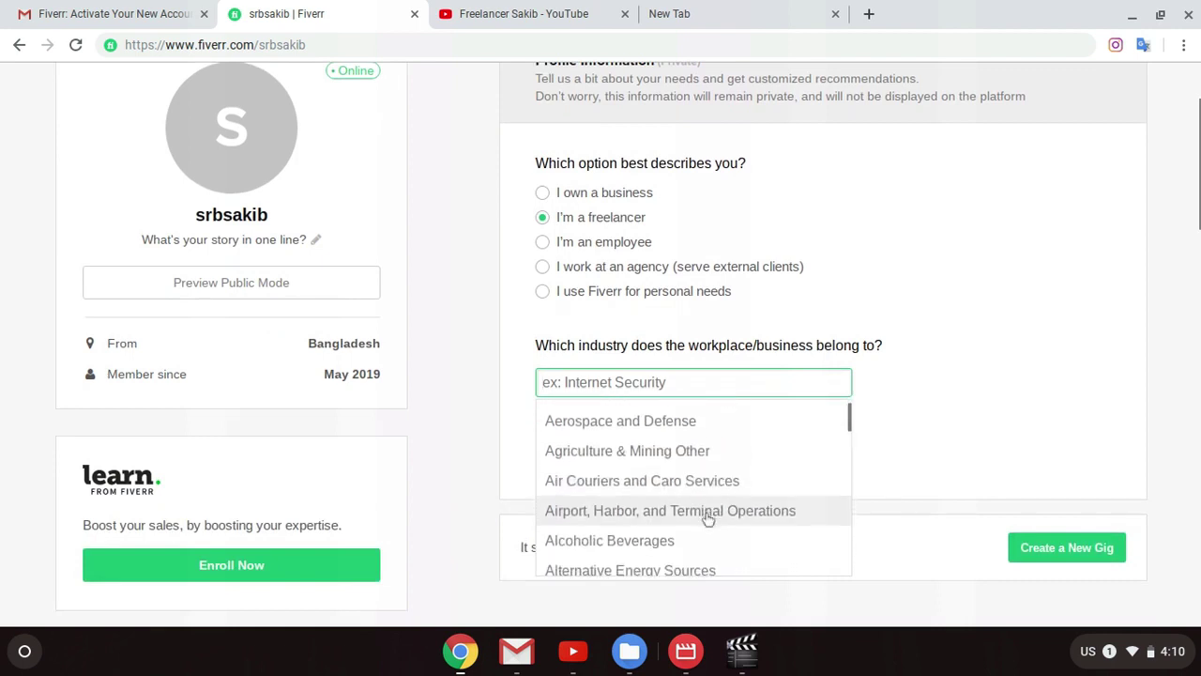
scroll(709, 517, down, 3)
scroll(708, 531, down, 3)
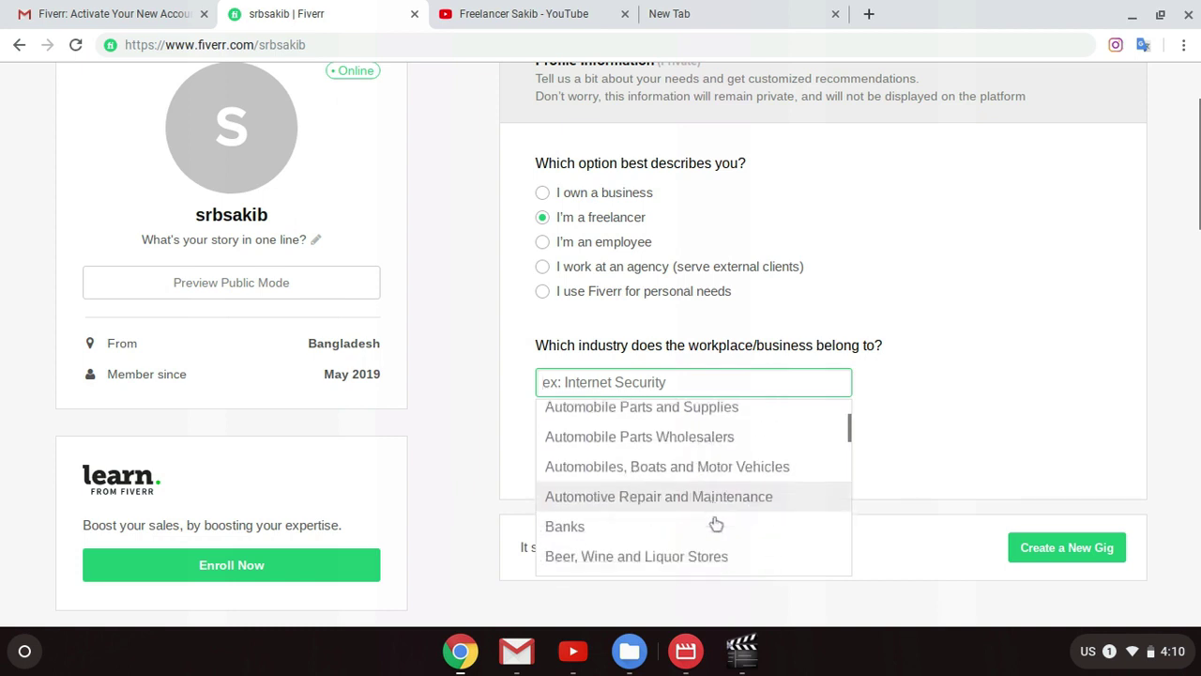
scroll(718, 516, down, 7)
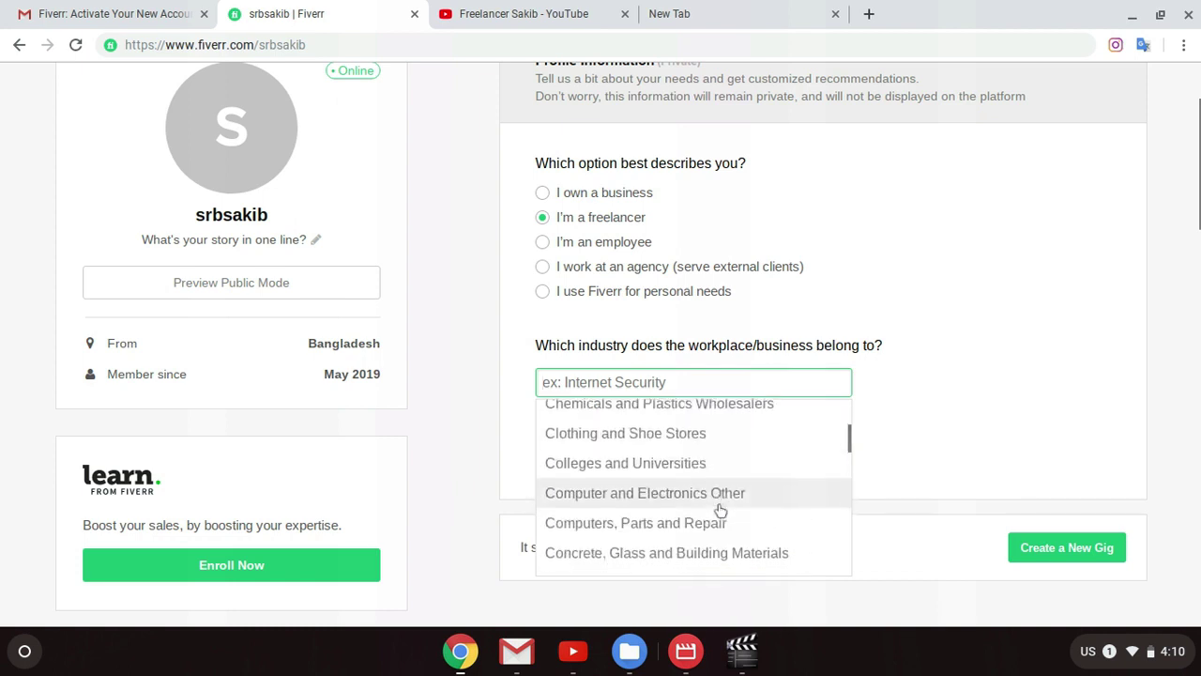
scroll(719, 510, down, 15)
scroll(720, 509, down, 3)
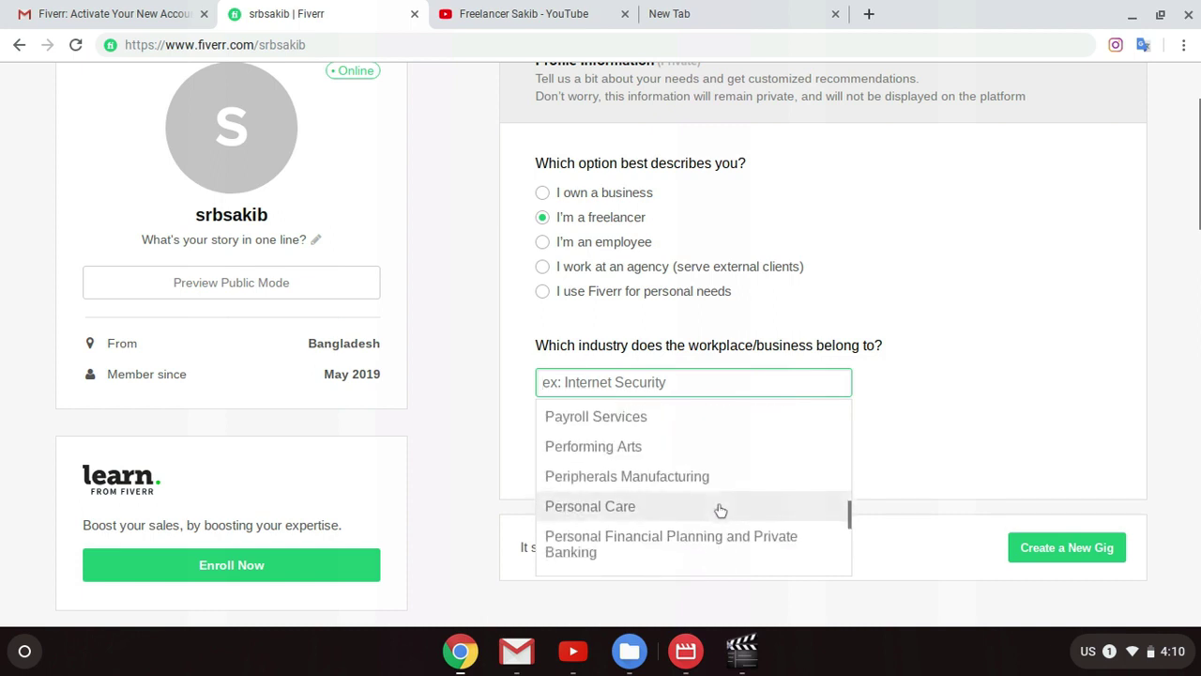
scroll(720, 510, down, 6)
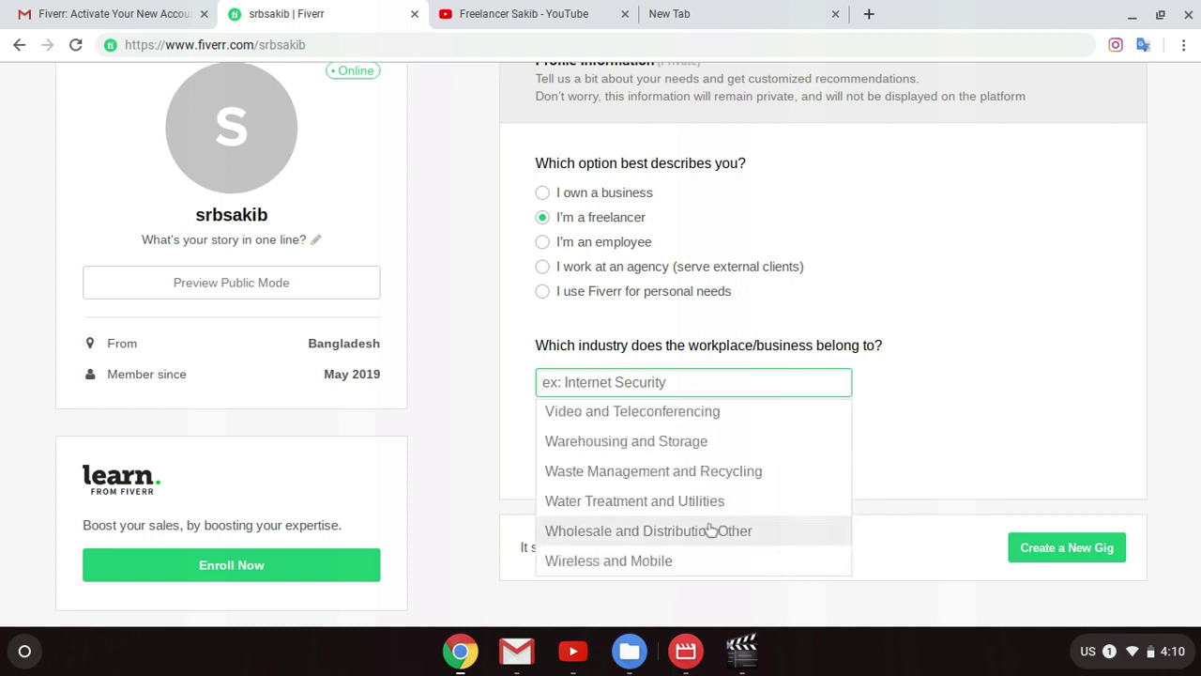
scroll(680, 561, down, 1)
scroll(679, 561, down, 1)
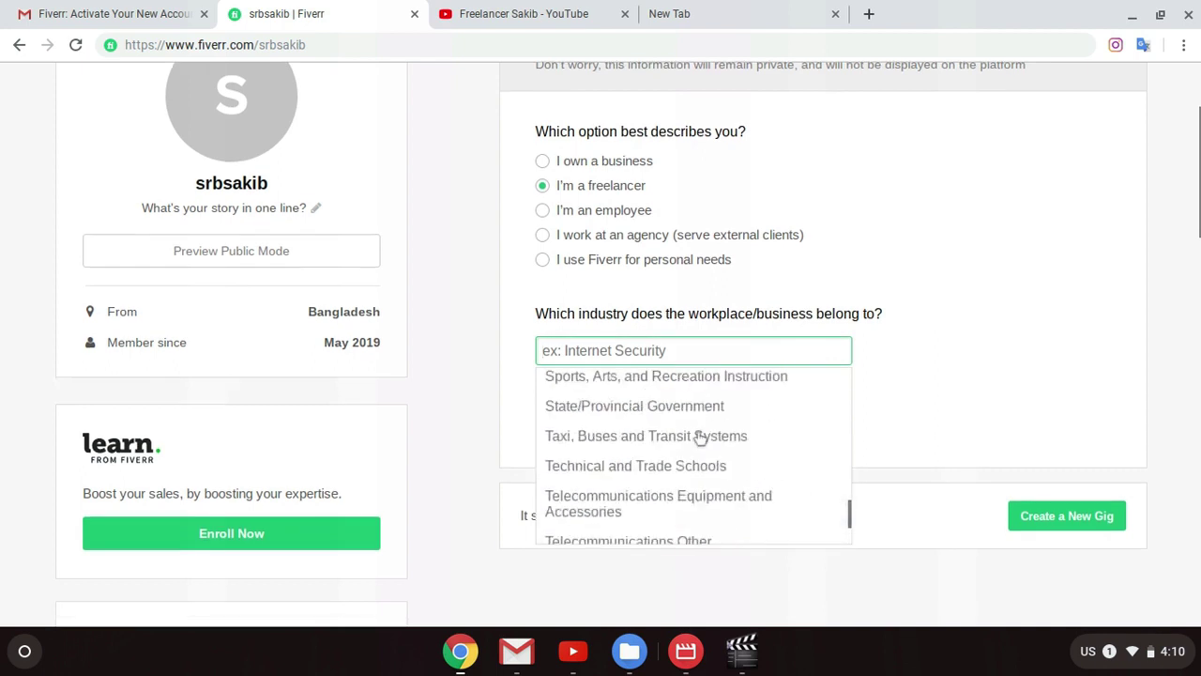
scroll(699, 439, up, 4)
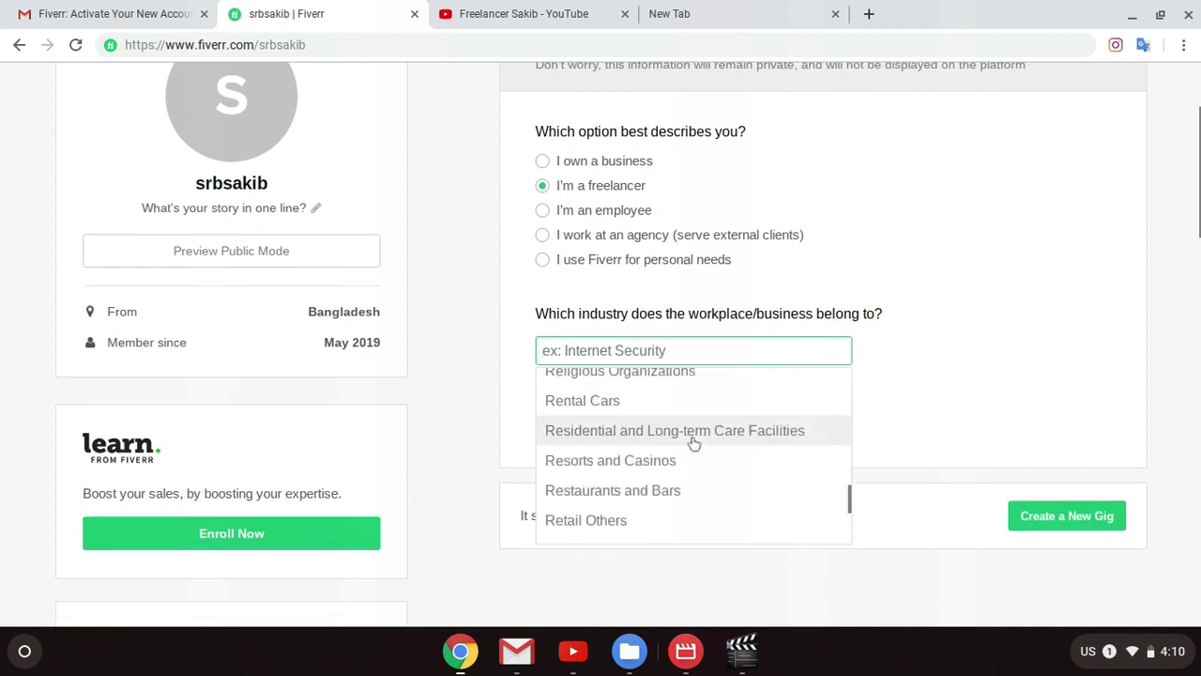
scroll(665, 454, up, 4)
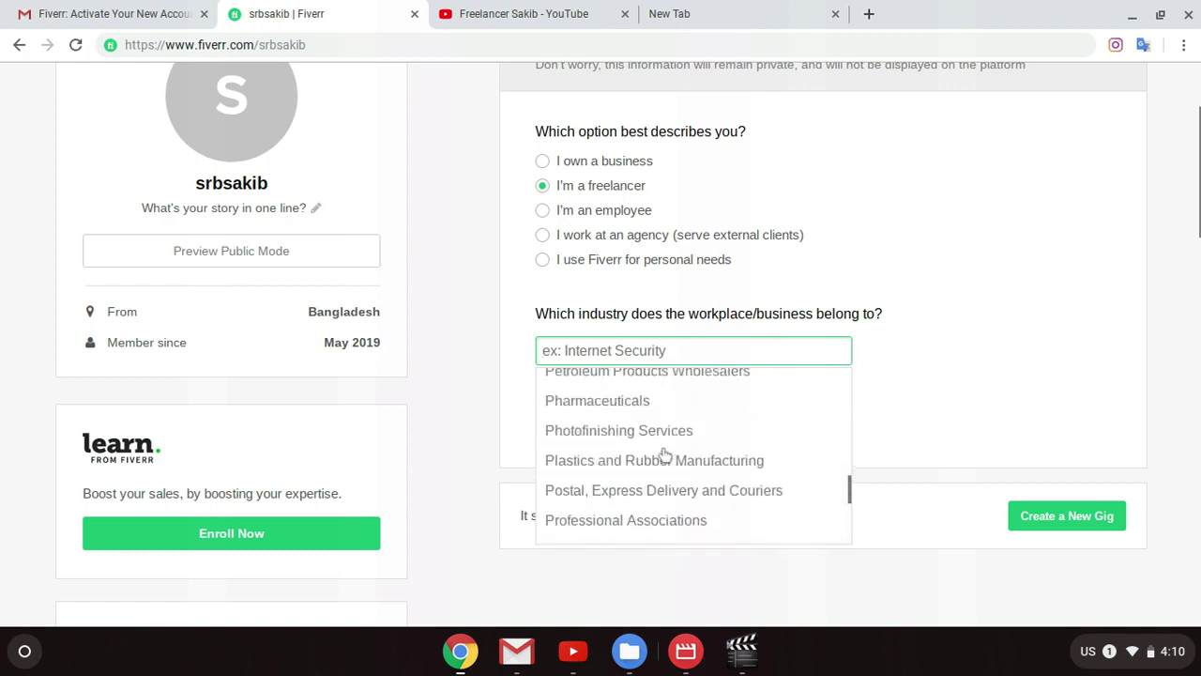
scroll(619, 460, up, 1)
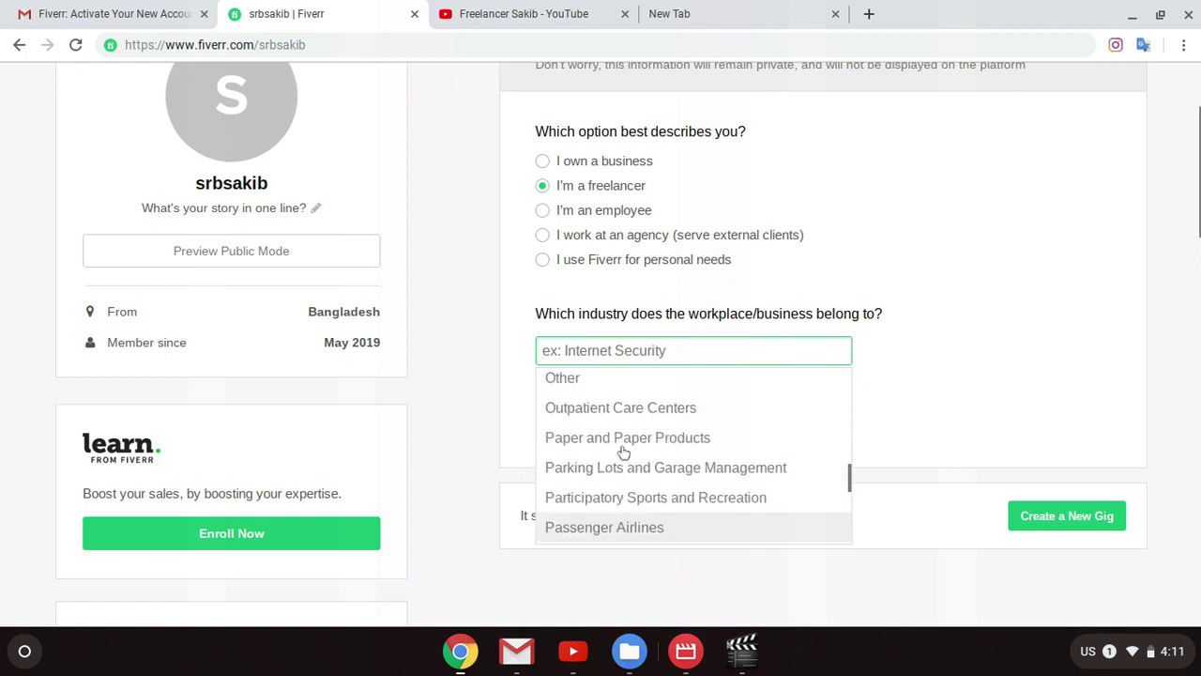
scroll(600, 451, up, 2)
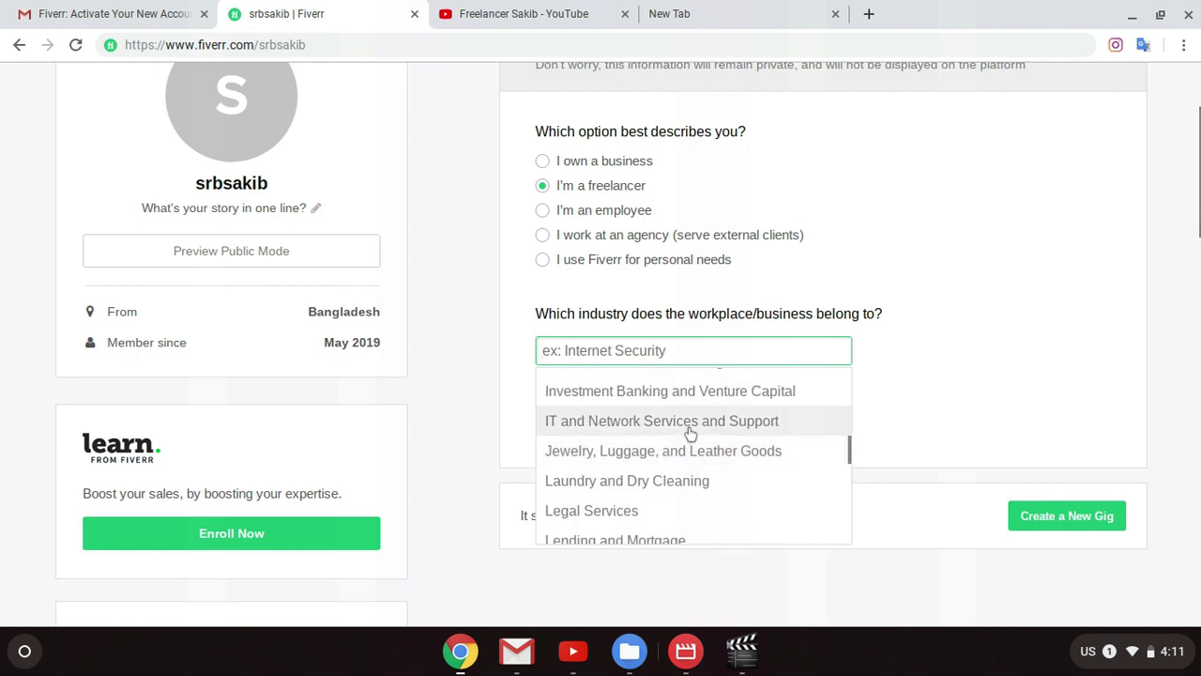
scroll(703, 435, up, 2)
scroll(634, 452, up, 3)
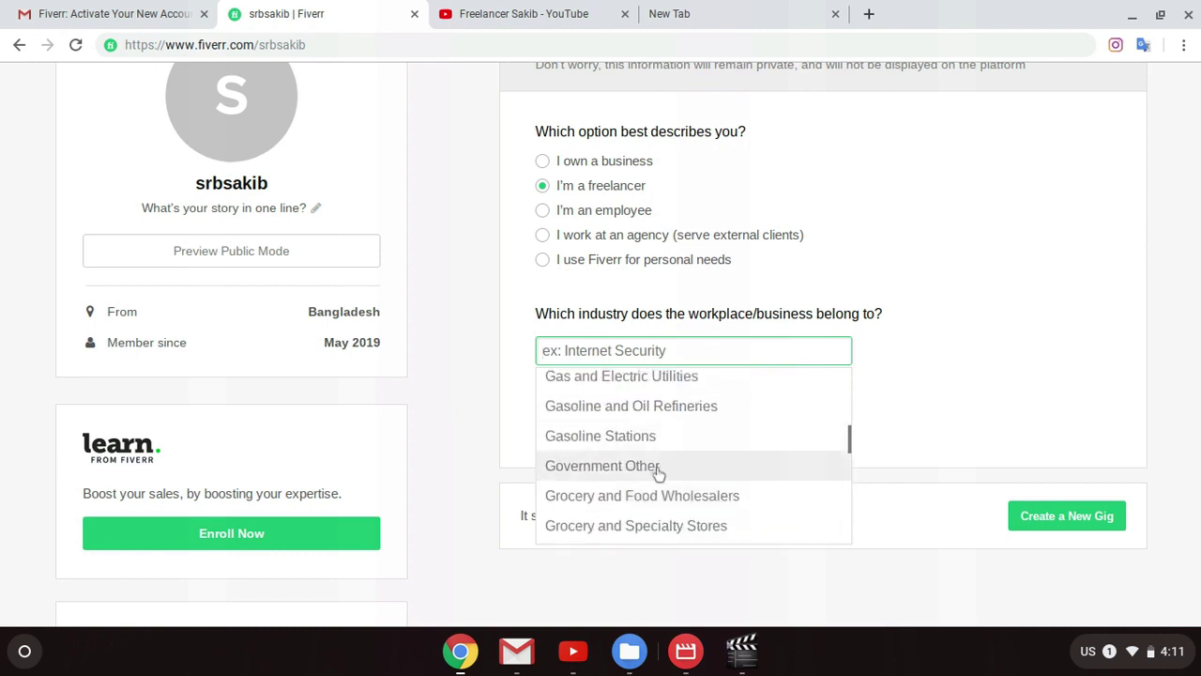
scroll(690, 465, up, 3)
scroll(666, 447, up, 5)
scroll(696, 443, up, 8)
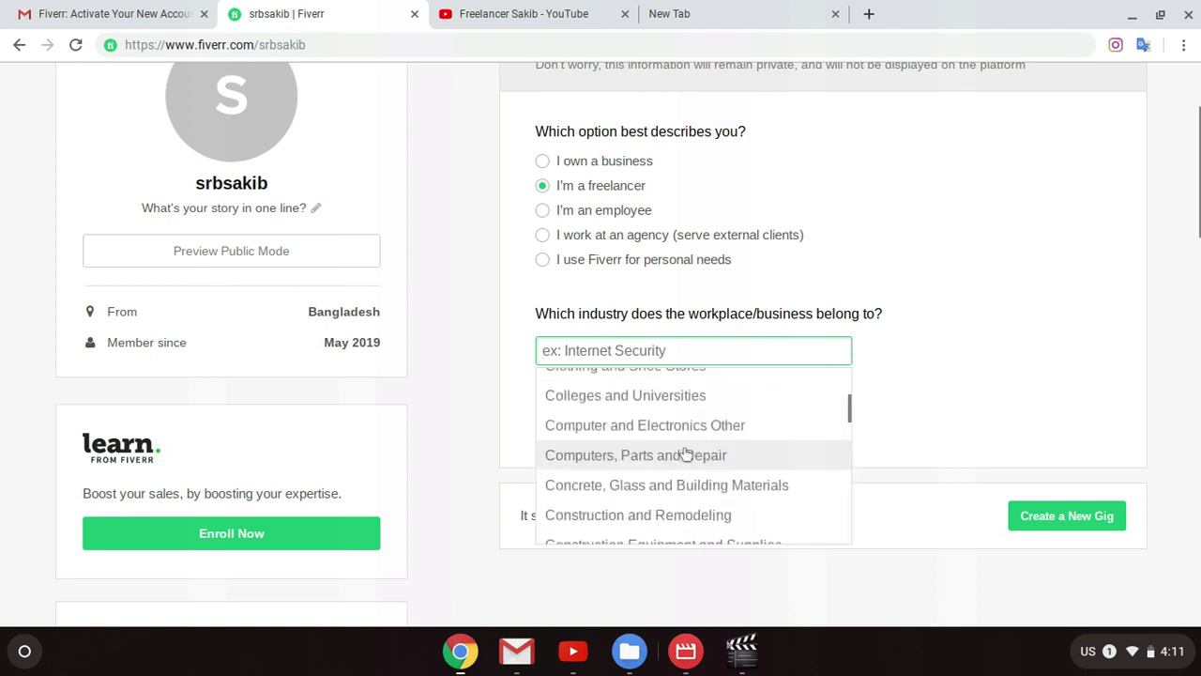
scroll(686, 455, up, 10)
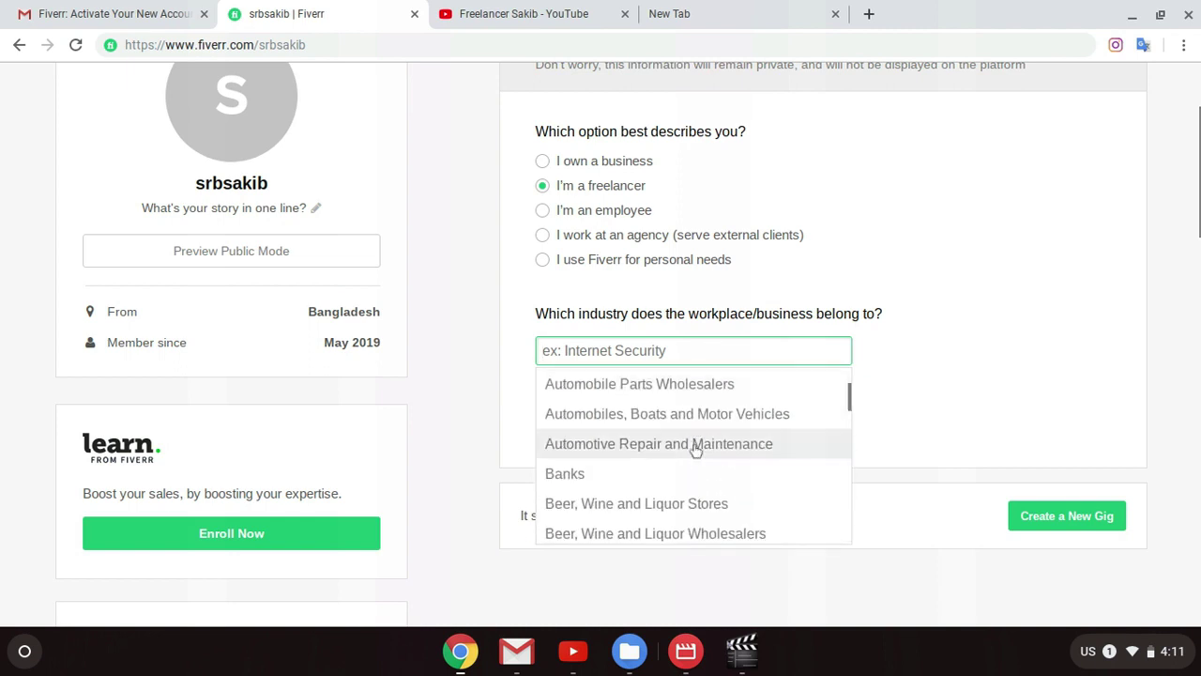
scroll(695, 456, up, 6)
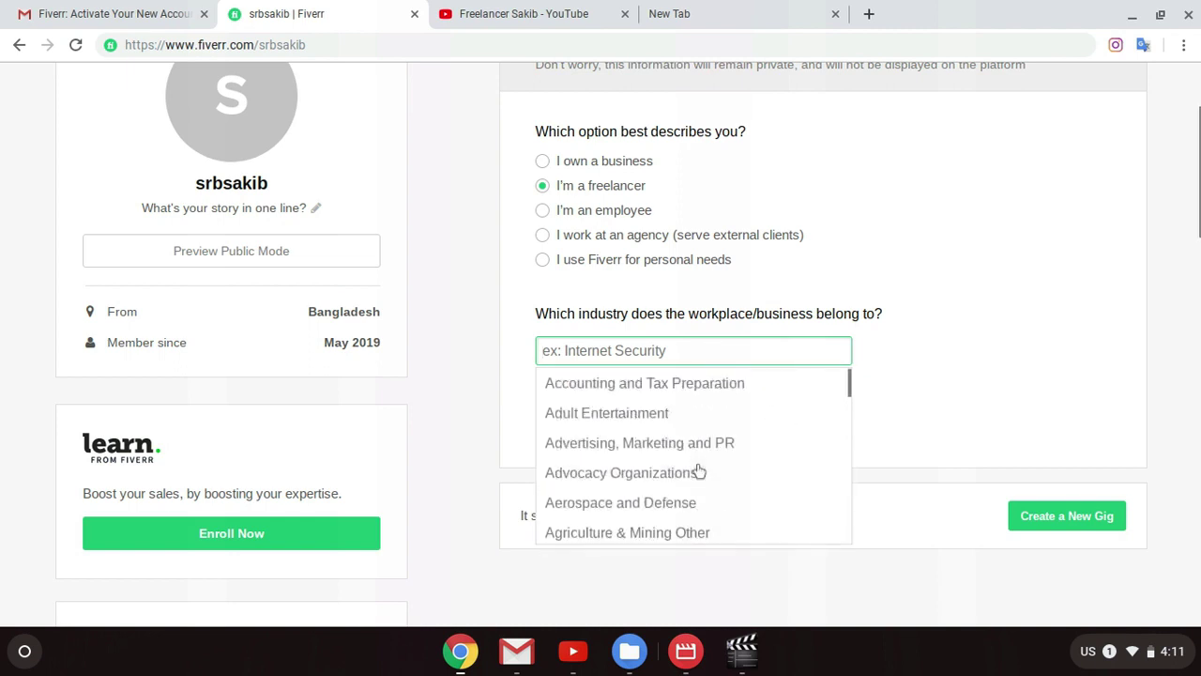
Step: Set the workplace industry to 'Other' and save the profile information
text(ot)
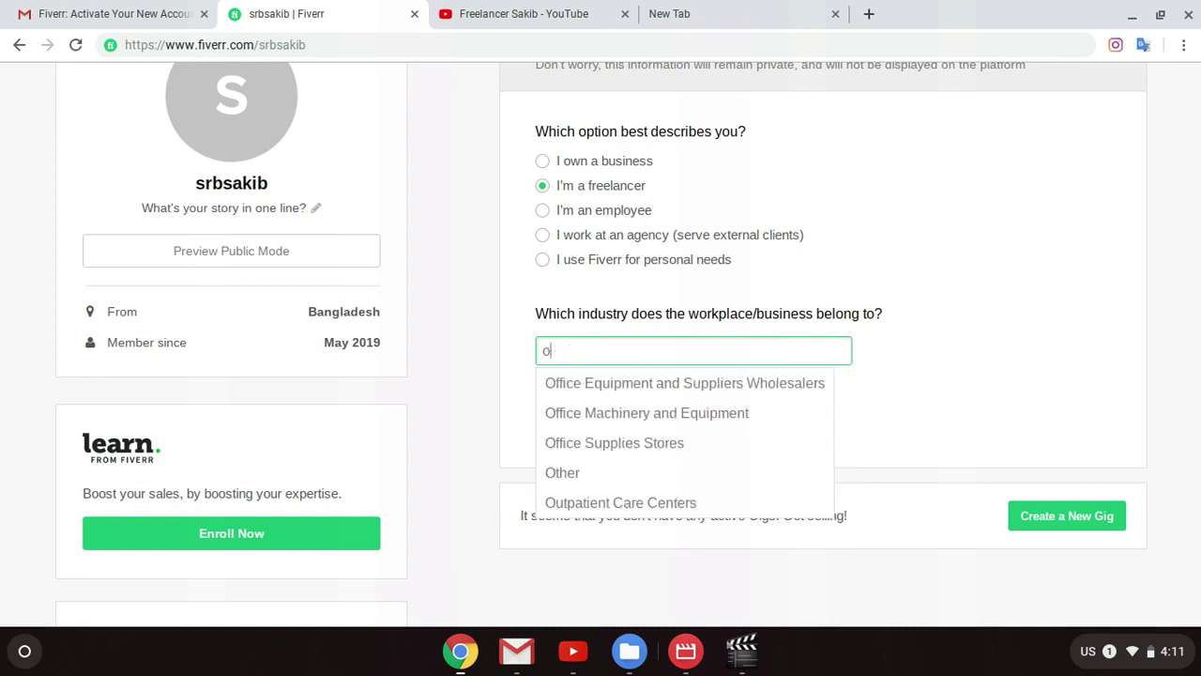
click(564, 384)
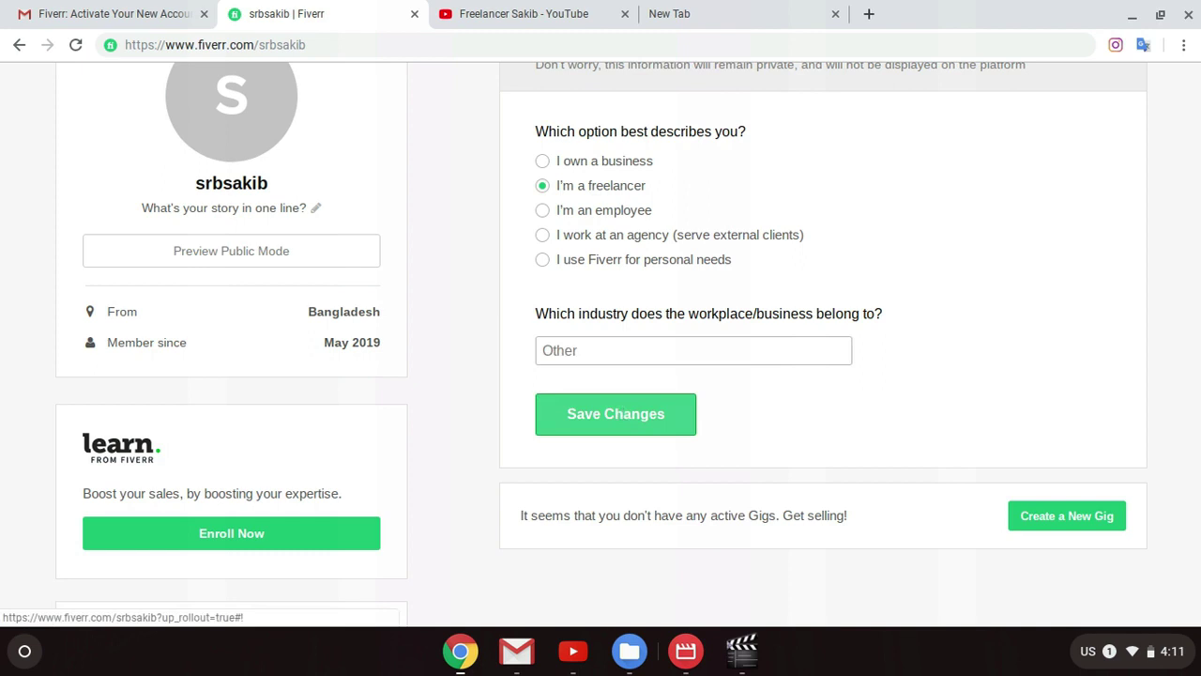
click(616, 415)
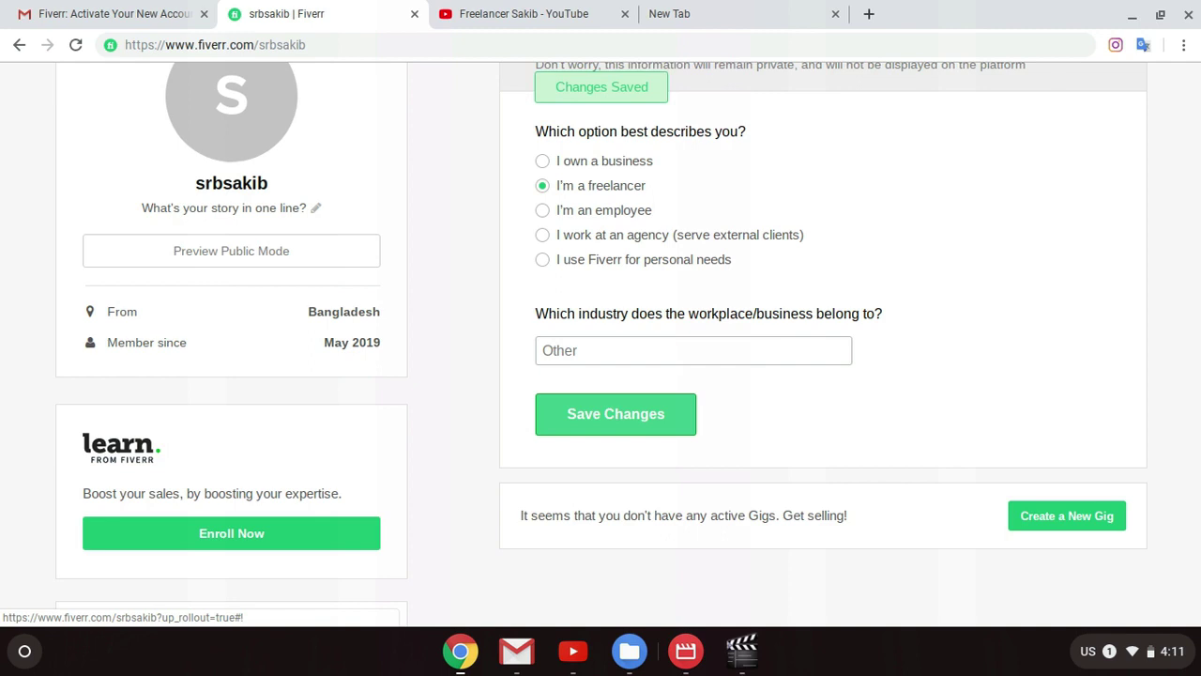
scroll(939, 455, down, 1)
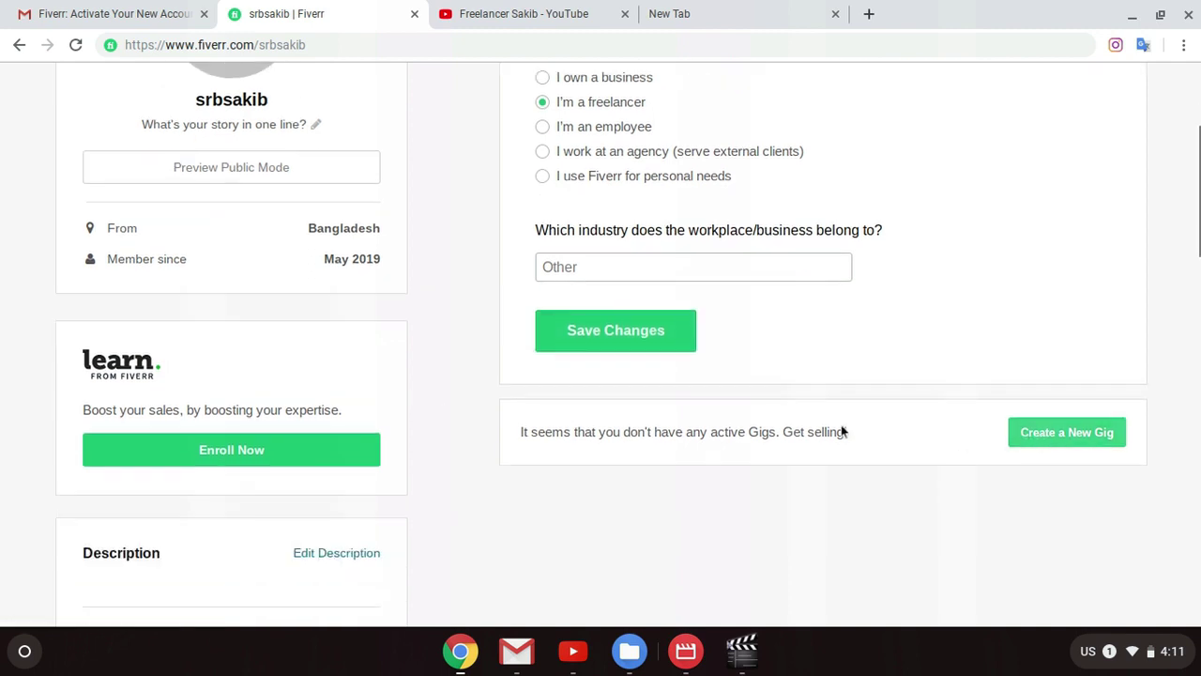
scroll(437, 407, up, 3)
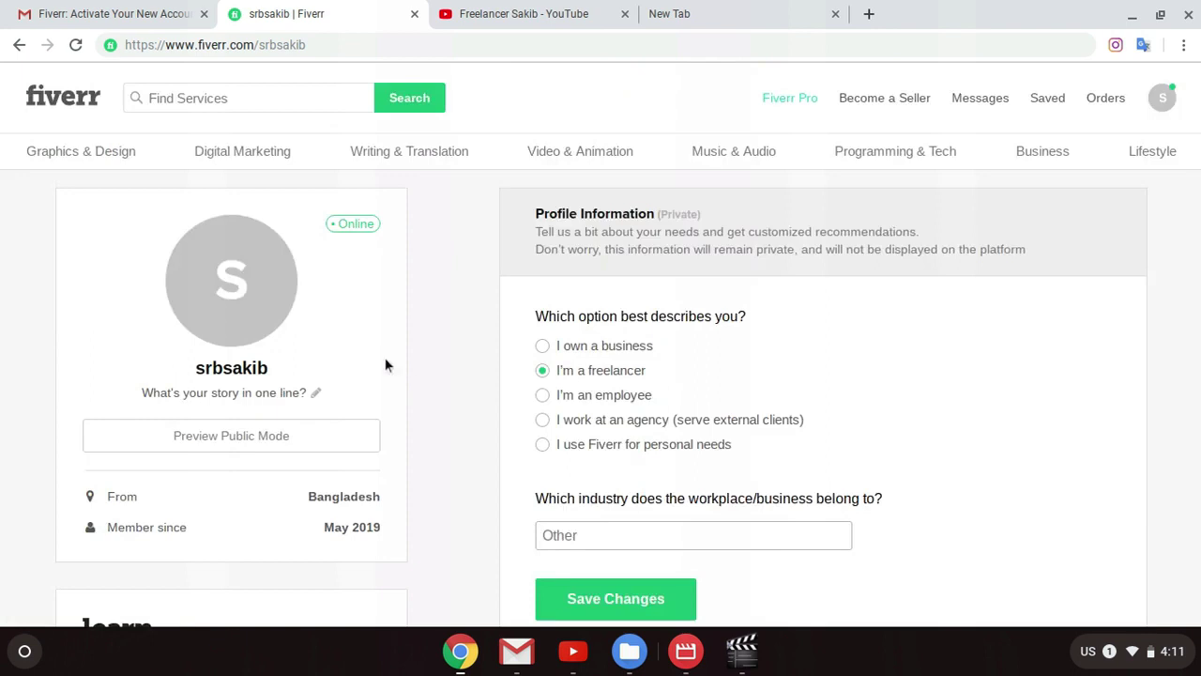
Step: Edit the one-line story under the profile name and delete its trailing question mark
click(1166, 99)
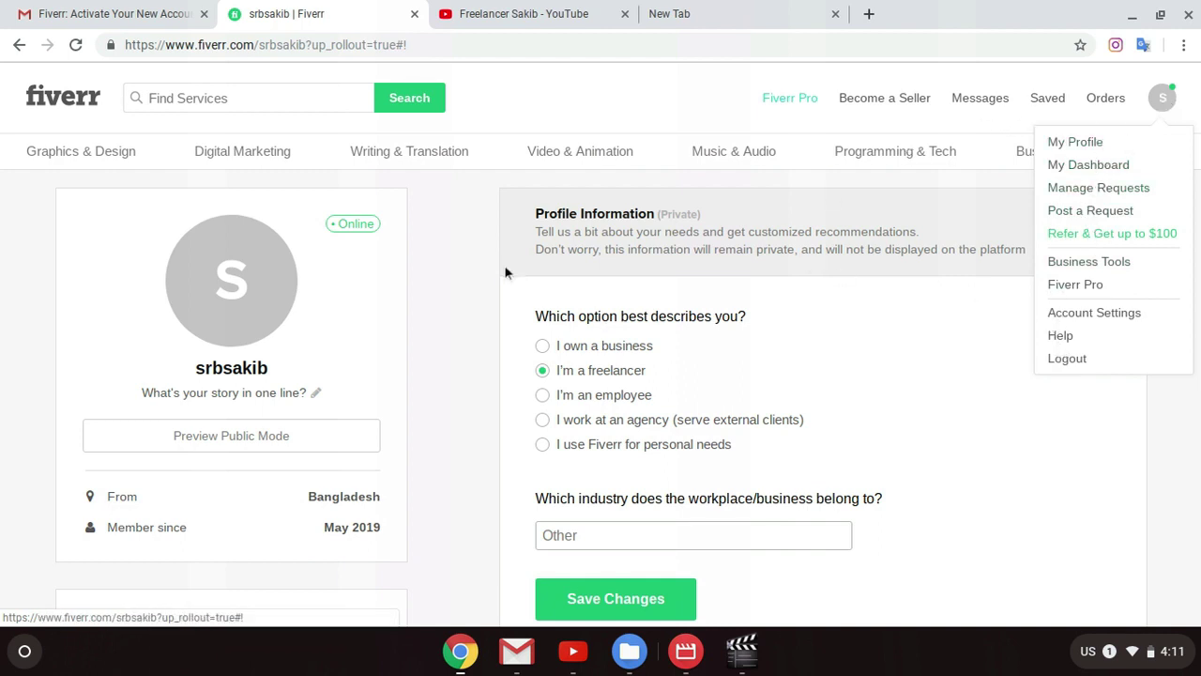
scroll(434, 301, down, 2)
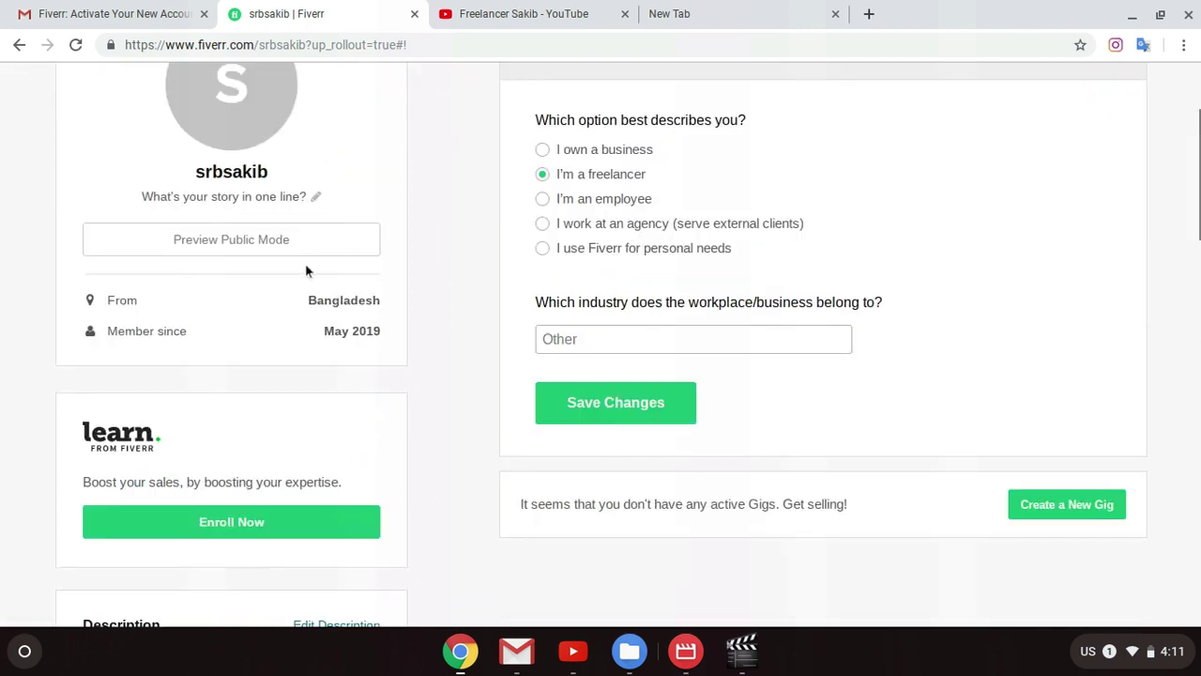
click(316, 197)
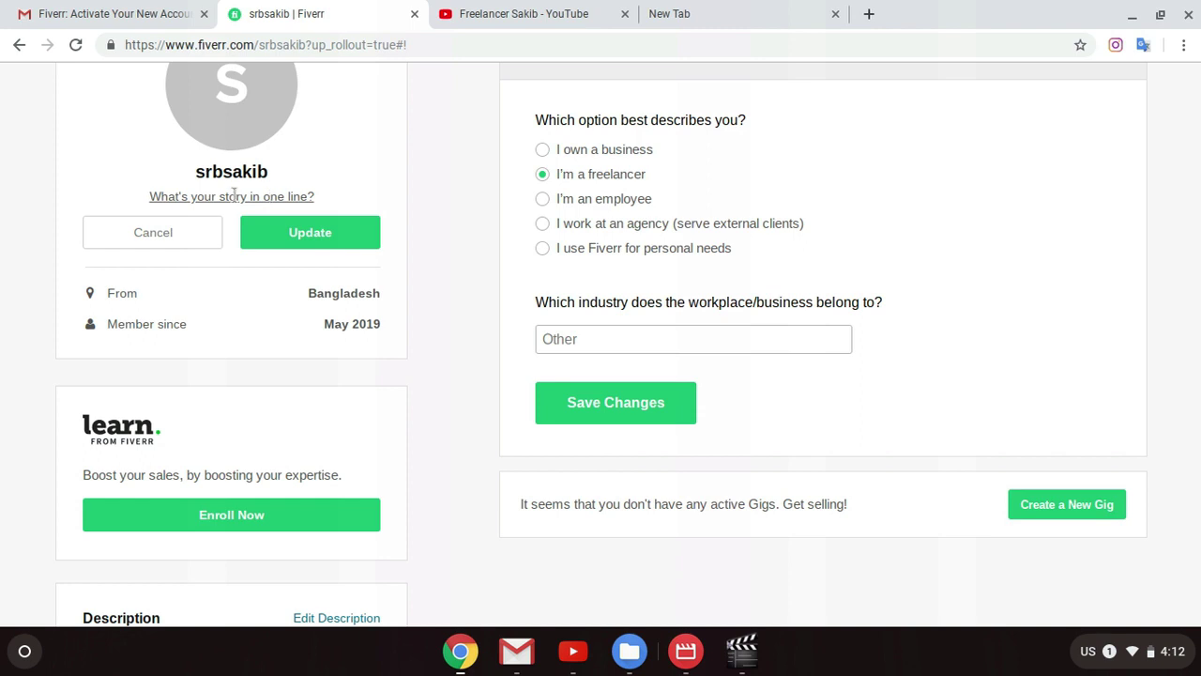
drag(234, 196, 315, 196)
click(323, 196)
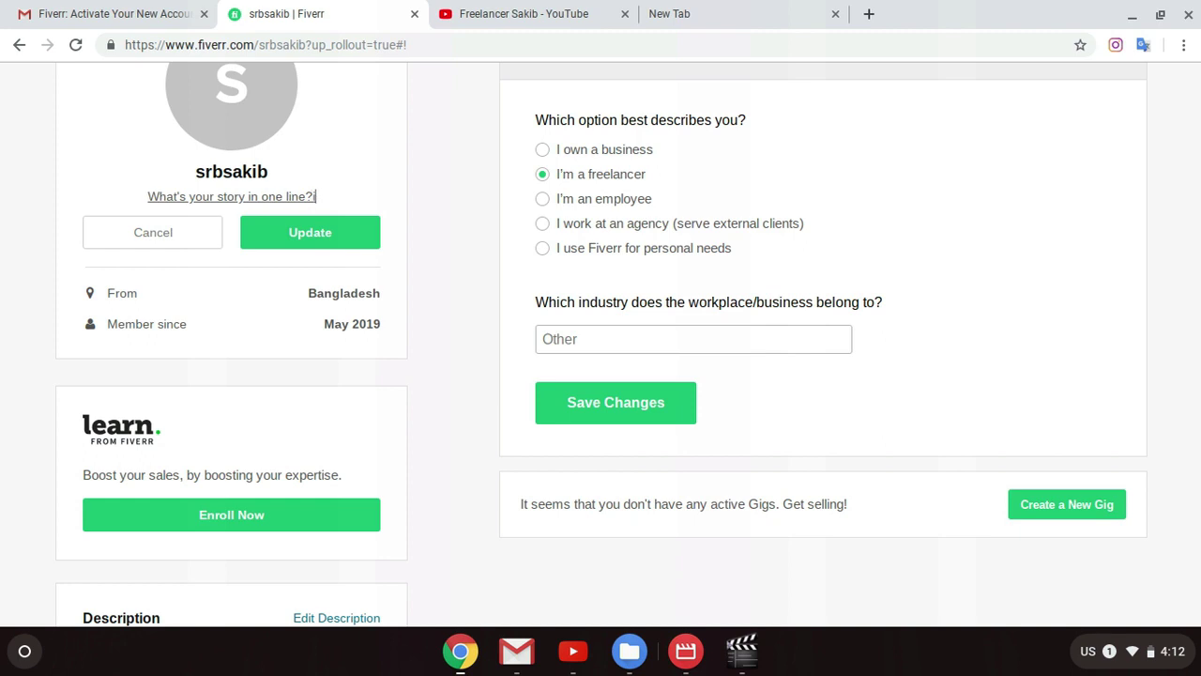
key(BackSpace)
key(BackSpace)
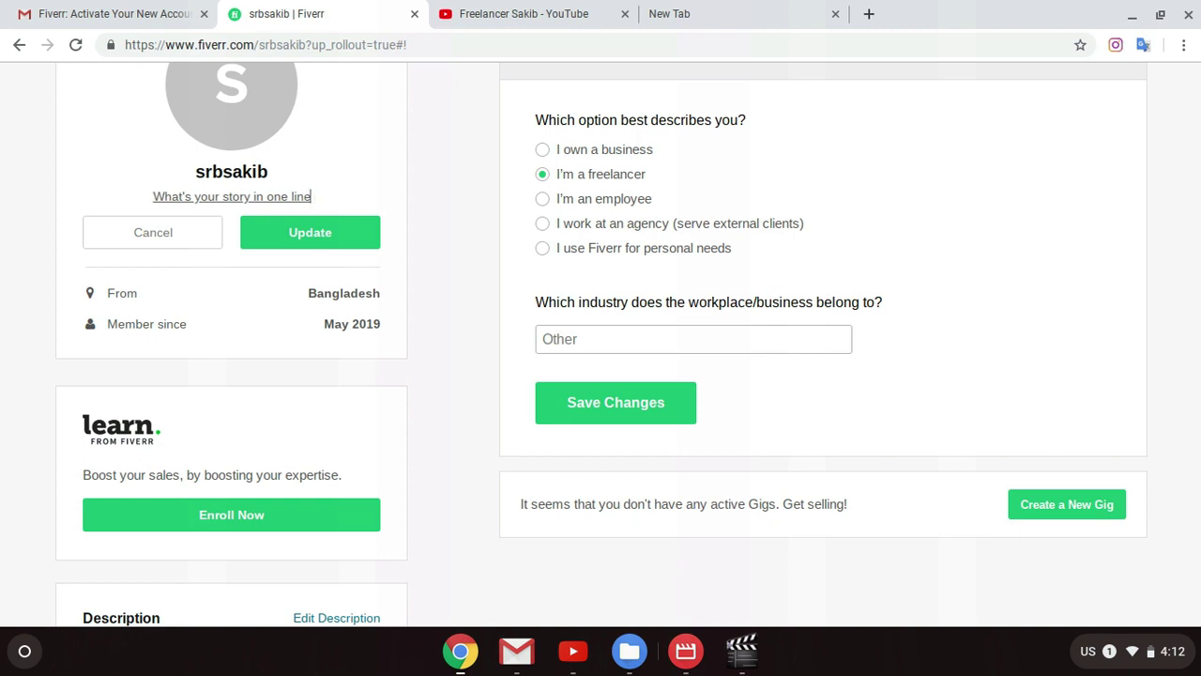
Step: Replace the whole tagline text with 'I am '
triple_click(303, 194)
text(I)
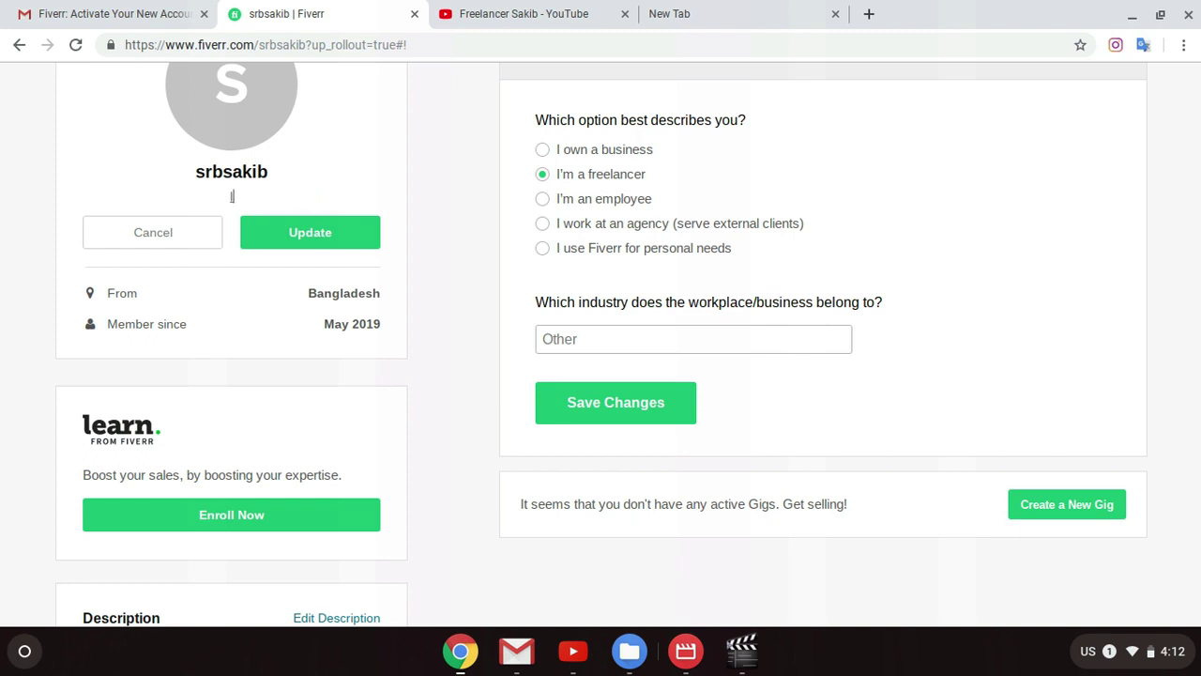
text( am A)
key(BackSpace)
key(BackSpace)
key(BackSpace)
key(BackSpace)
key(BackSpace)
key(BackSpace)
Step: In a new tab, enter 'Client' and take the 'client satisfaction is my first priority' suggestion for pasting
click(714, 13)
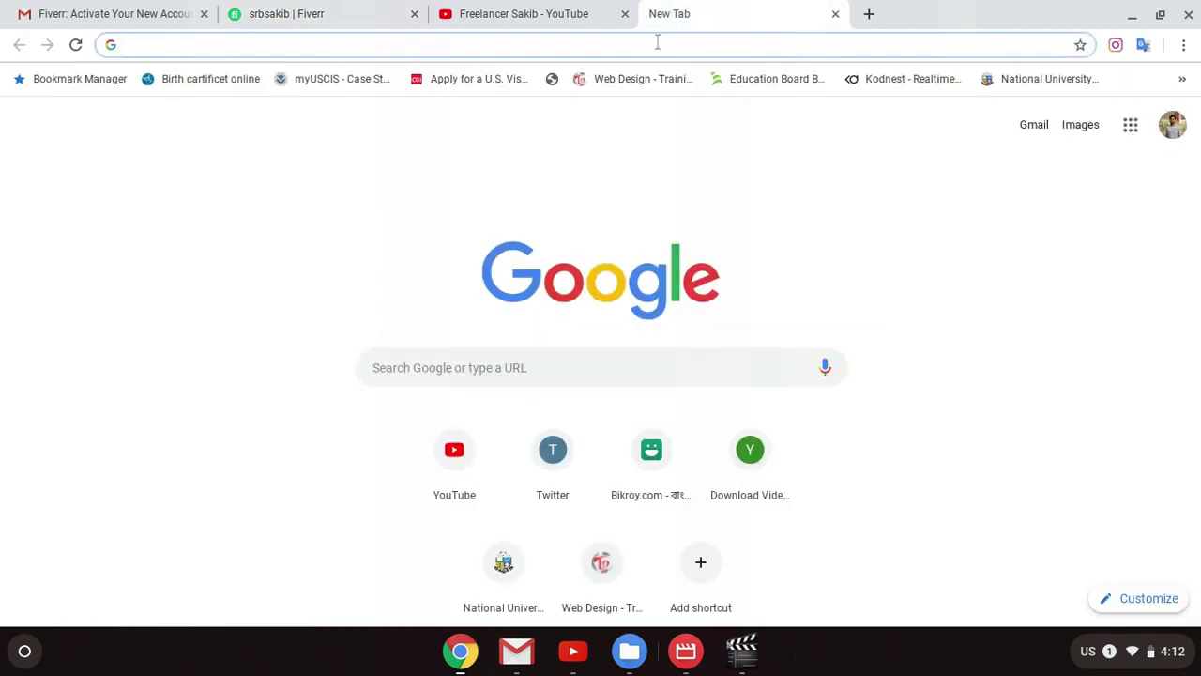
text(Client)
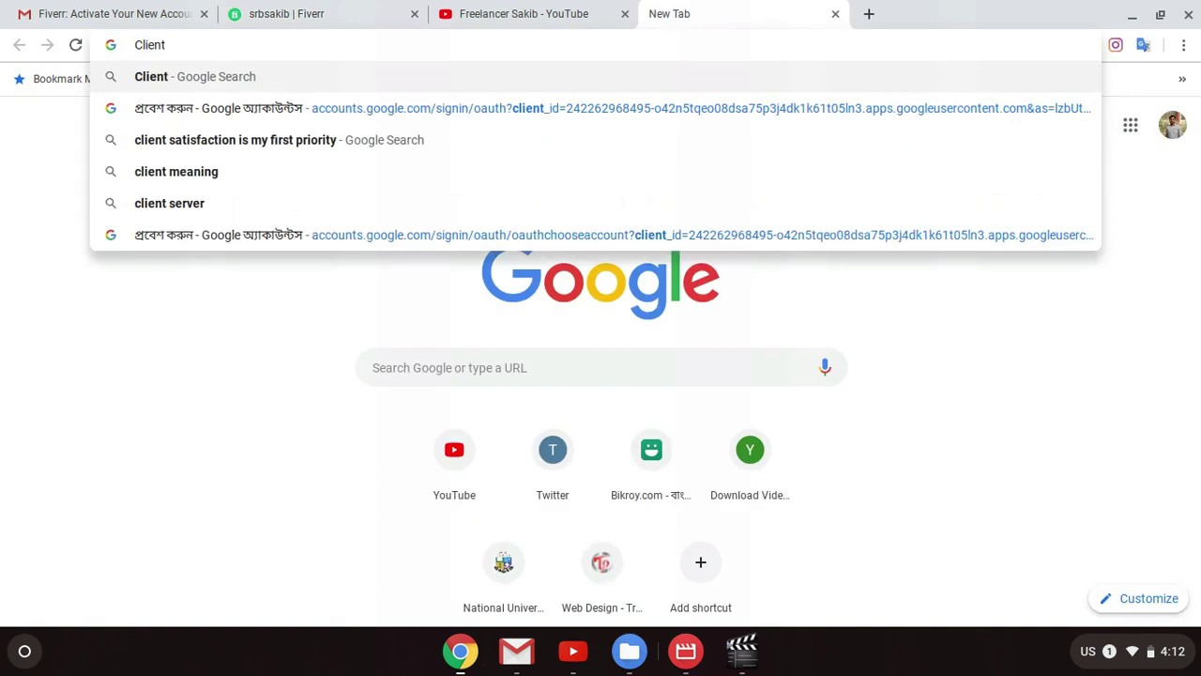
key(Down)
key(Down)
key(Down)
key(Up)
key(ctrl+a)
key(ctrl+c)
key(BackSpace)
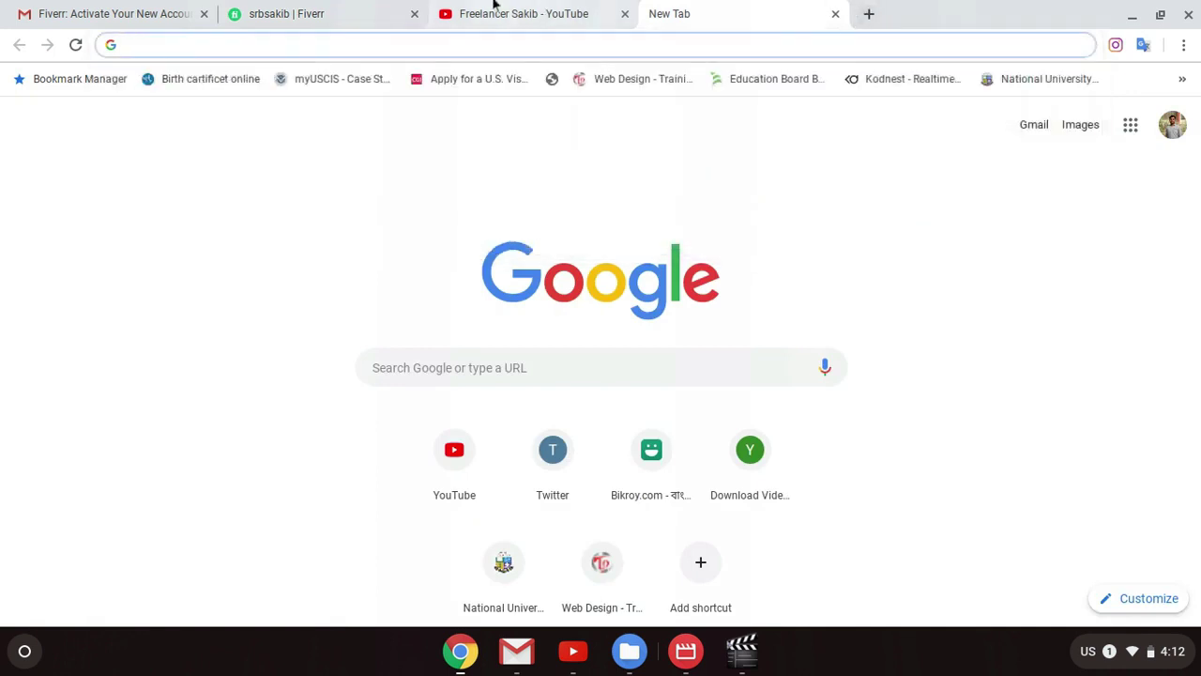
click(242, 13)
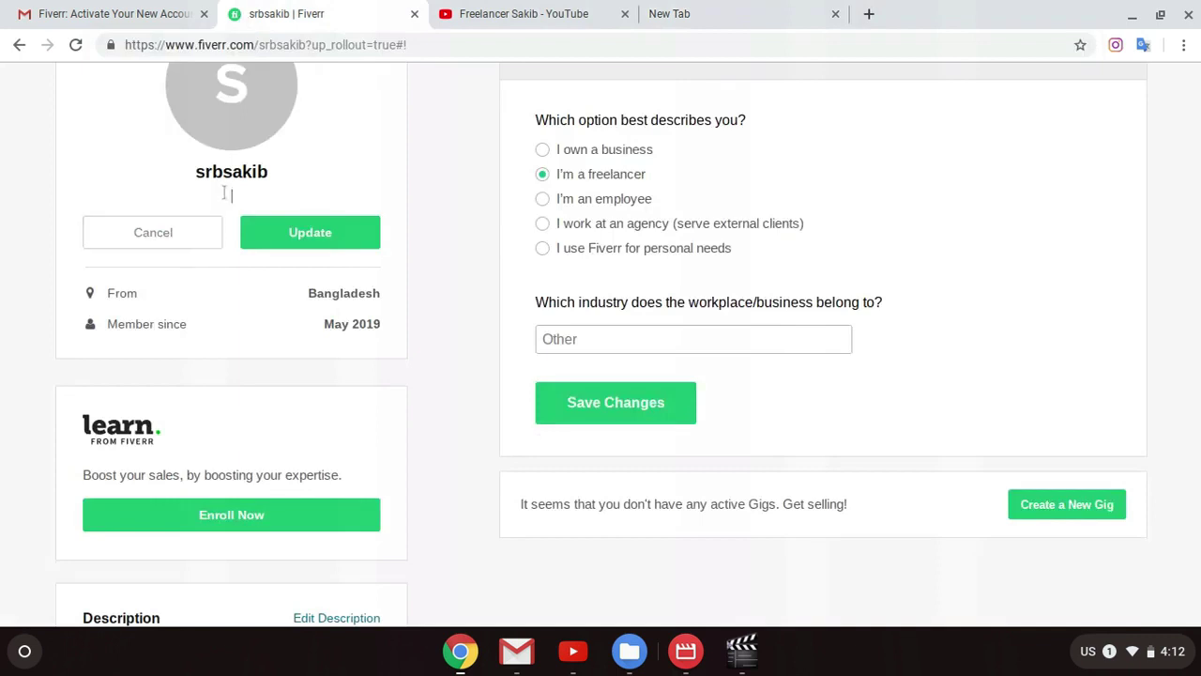
Step: Paste 'client satisfaction is my first priority' as the tagline and update it
key(ctrl+v)
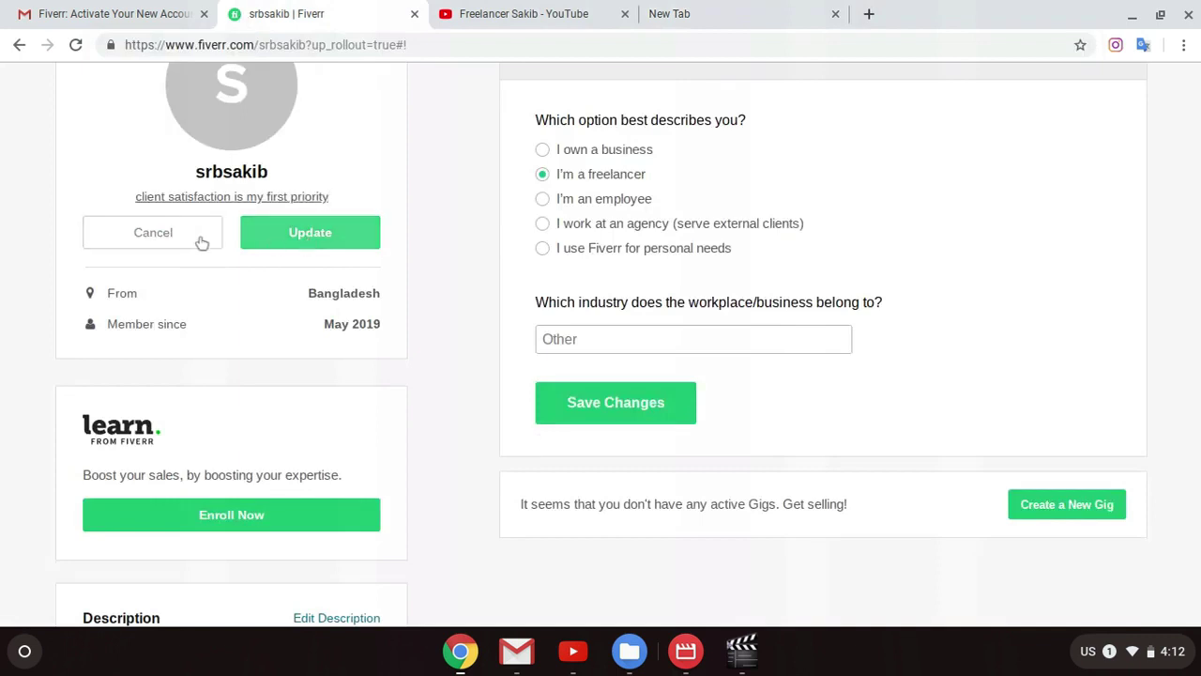
click(321, 235)
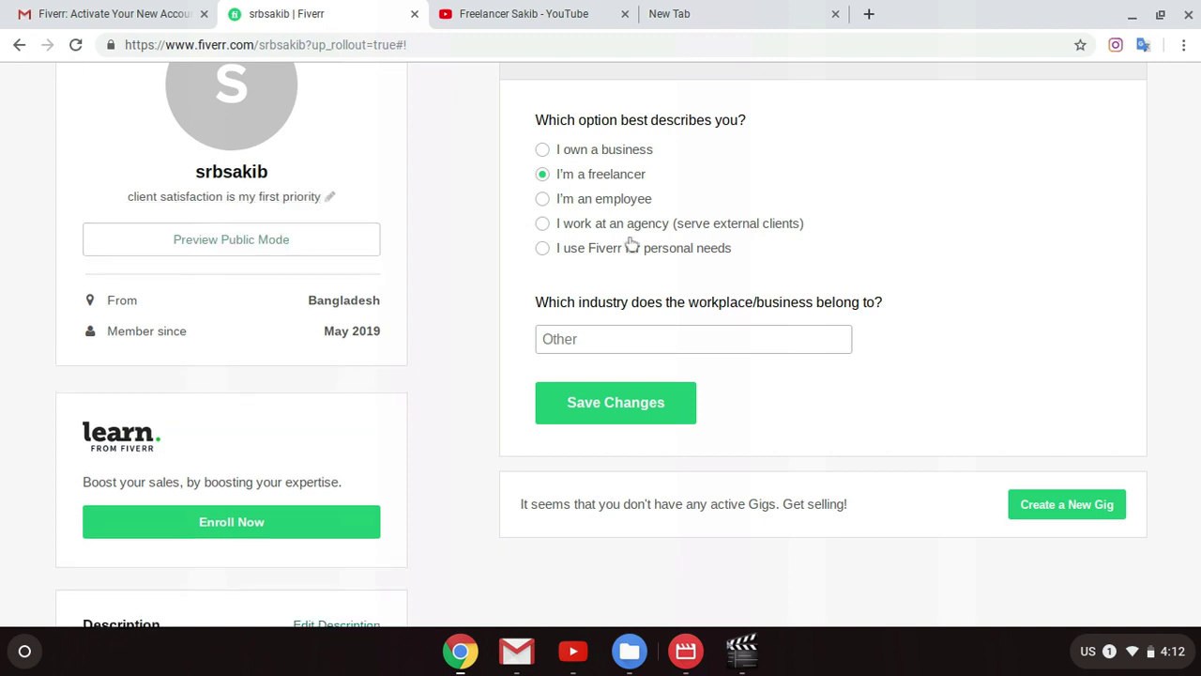
scroll(617, 267, down, 1)
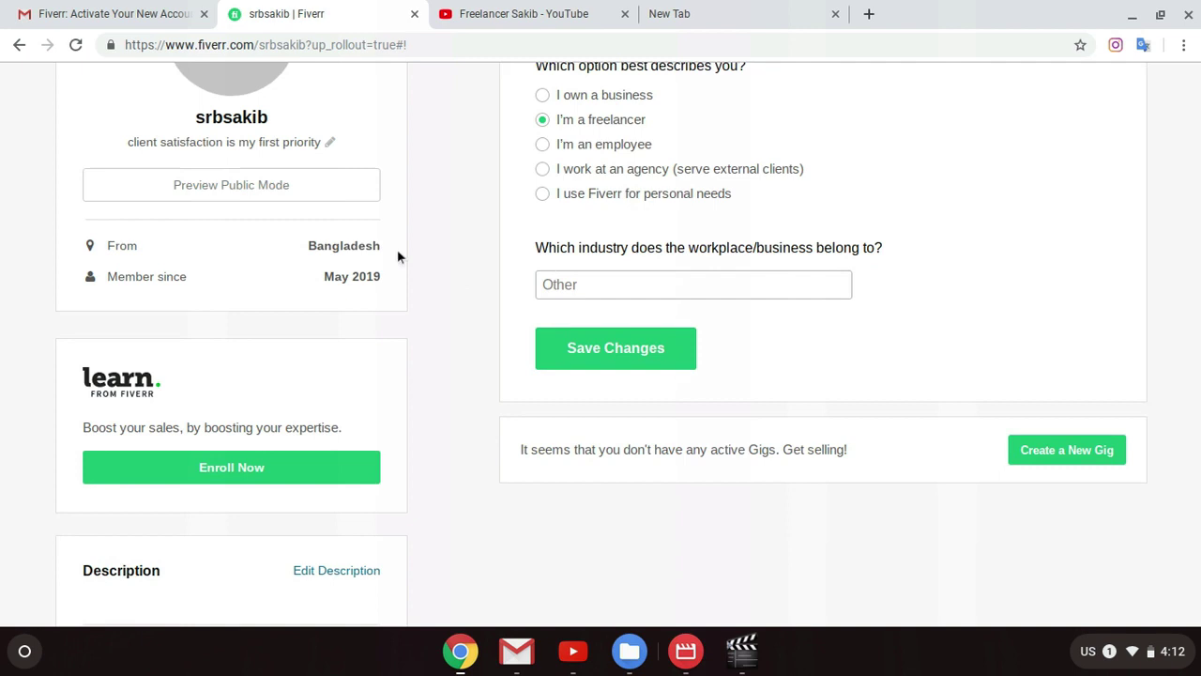
scroll(467, 347, down, 2)
scroll(517, 281, down, 5)
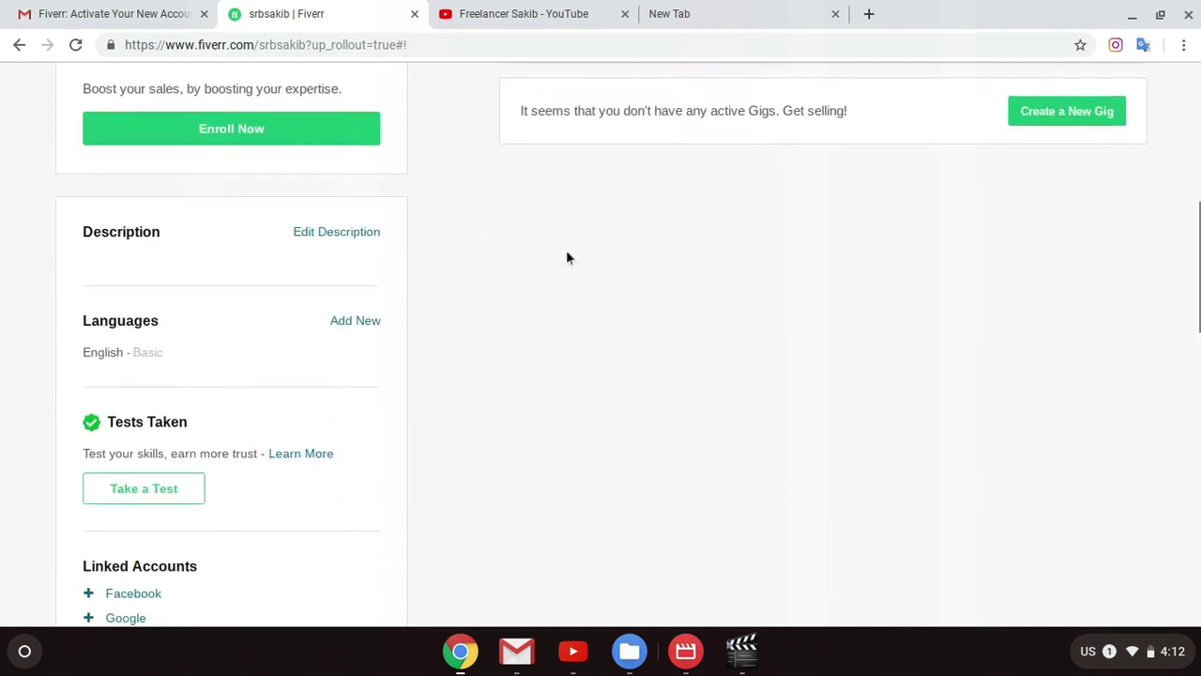
Step: Begin the description: 'Hello .! I am a Professional Graphic Designer And Wordpress Web designer...'
click(340, 233)
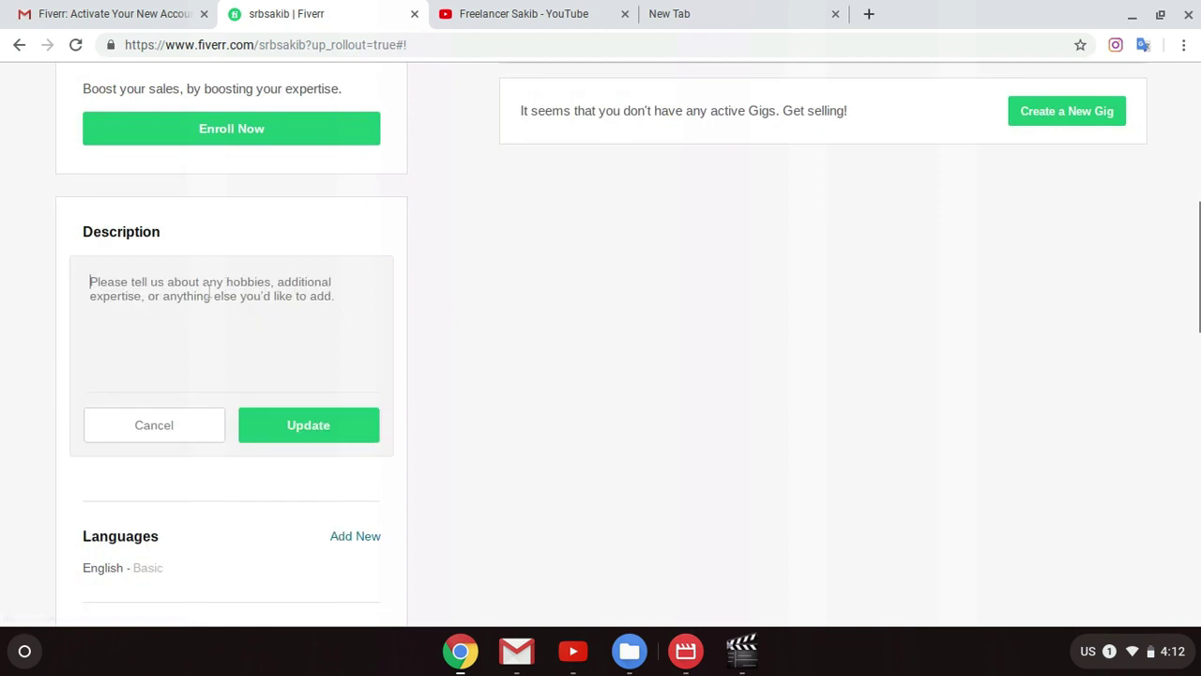
scroll(490, 196, up, 6)
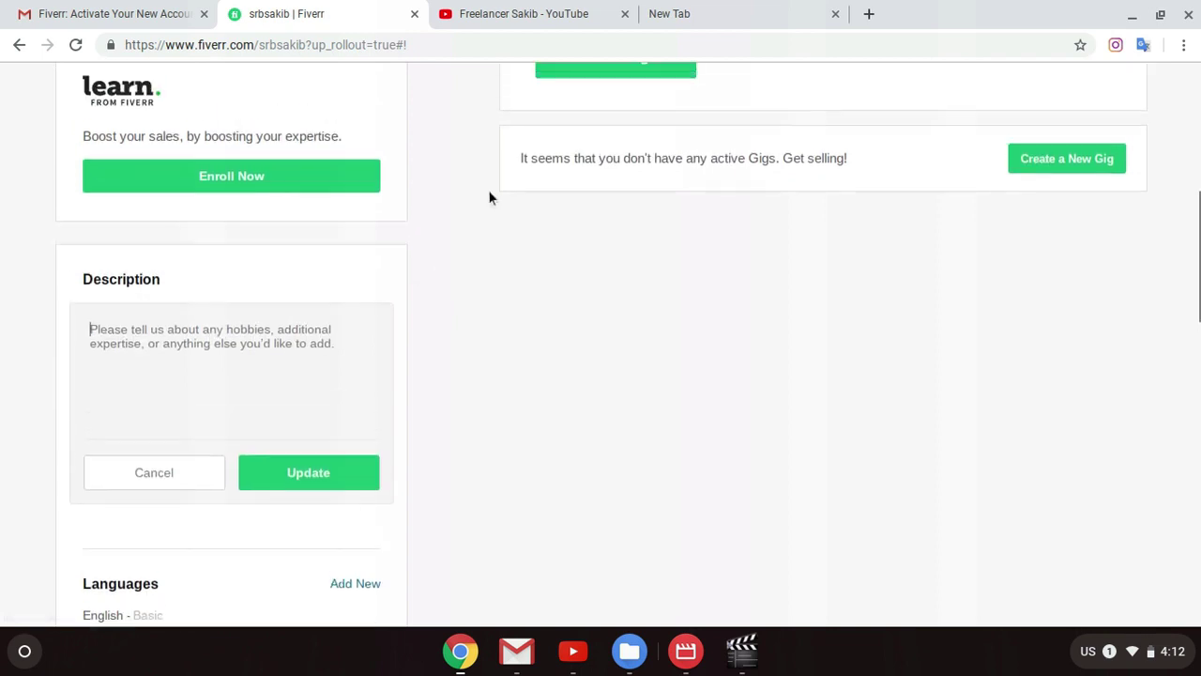
scroll(545, 186, up, 3)
scroll(499, 219, down, 9)
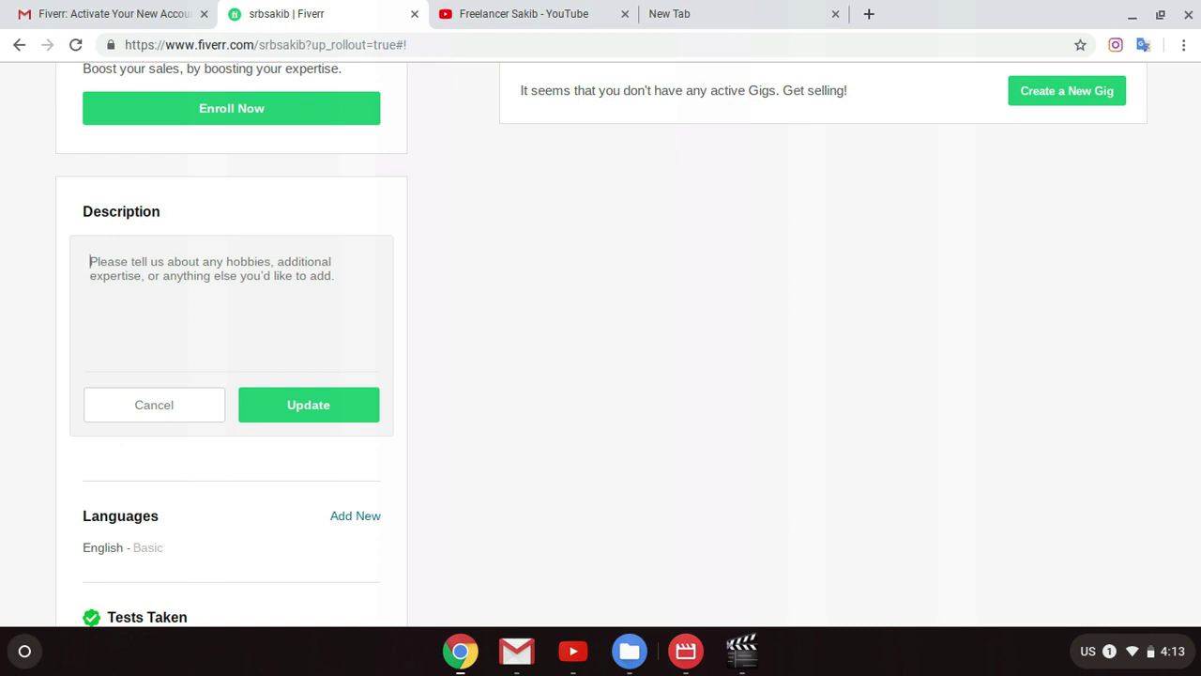
text(Hel)
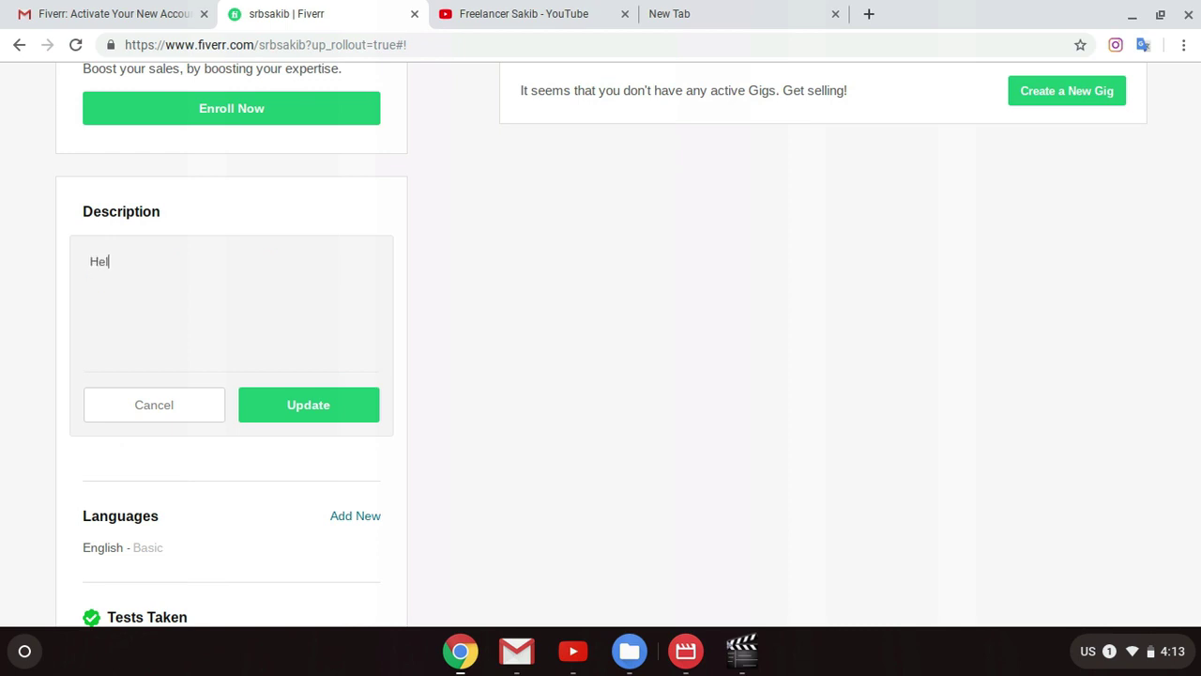
text(lo .)
text(! )
text(I am a)
text( Pro)
text(fession)
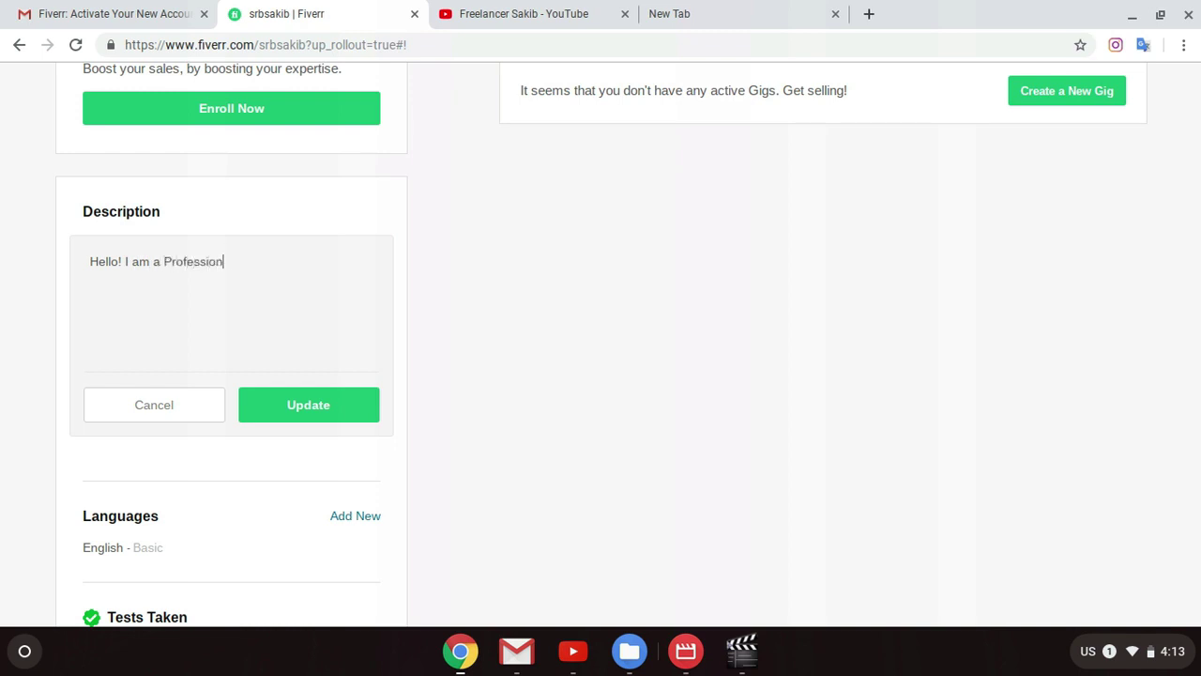
text(al Graphic de)
text(signer And )
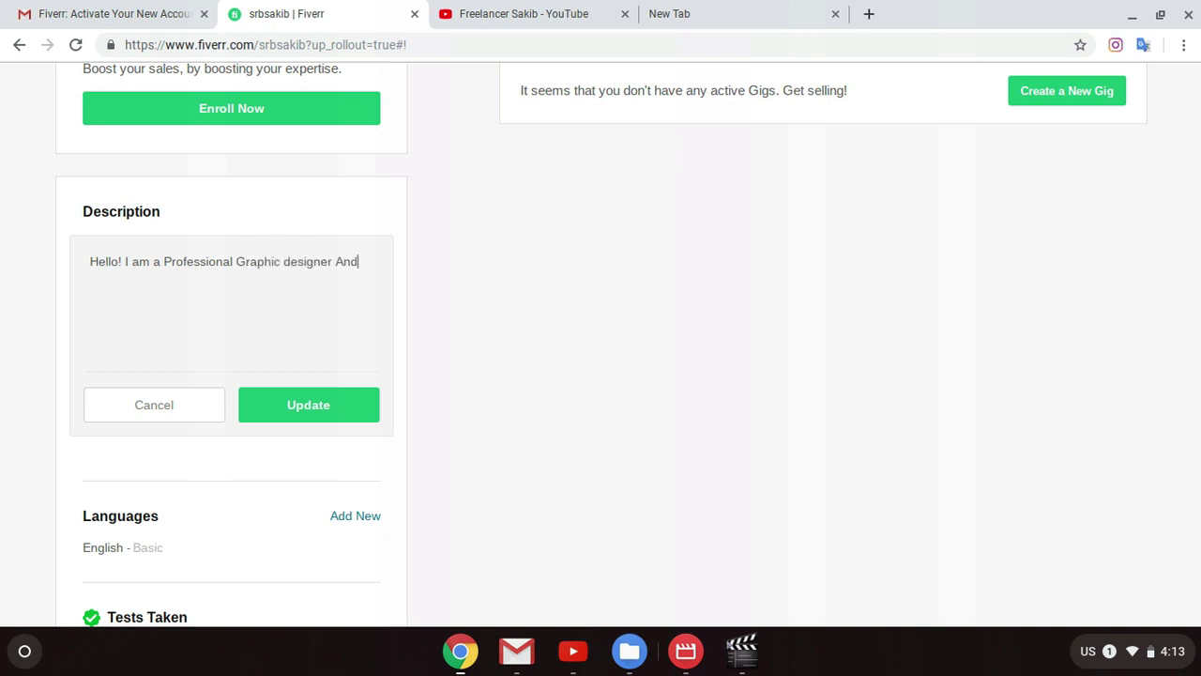
text(Wordpress W)
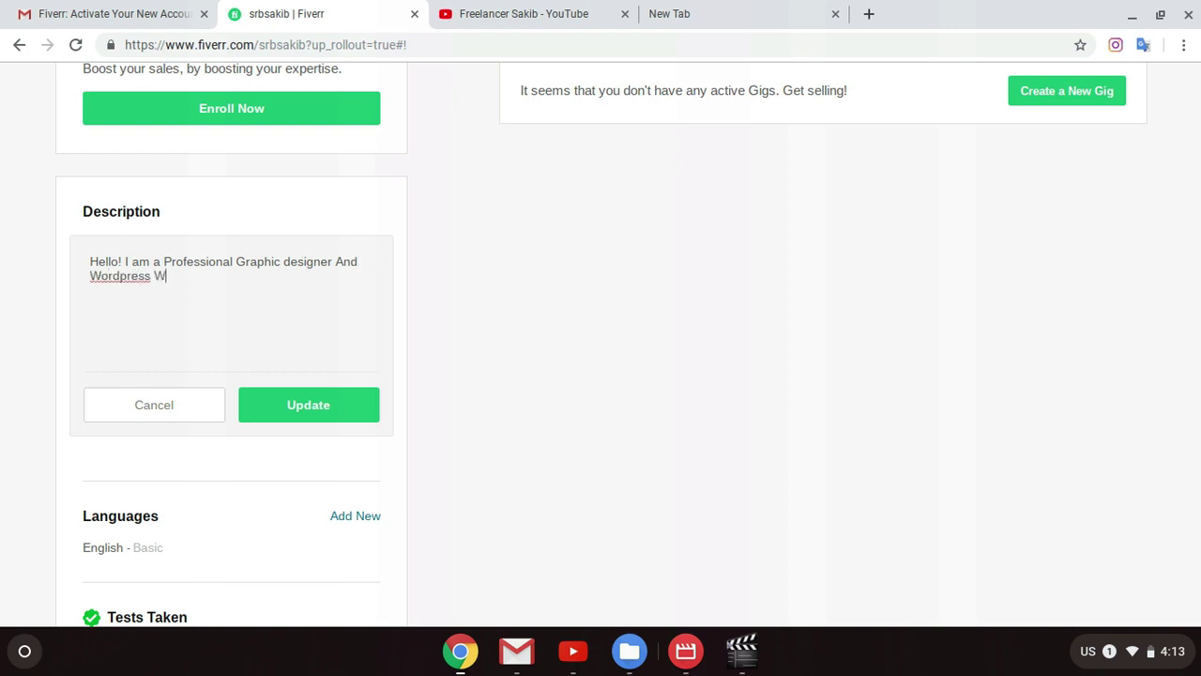
text(eb designer. I can d)
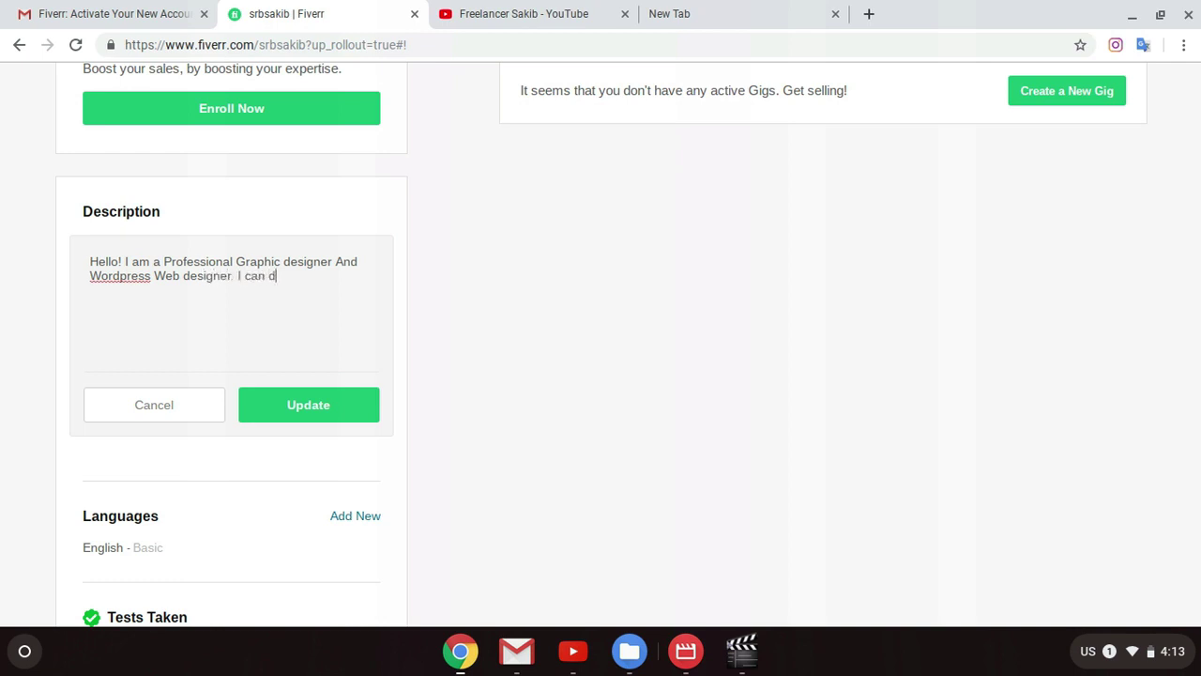
text(esign your Website us)
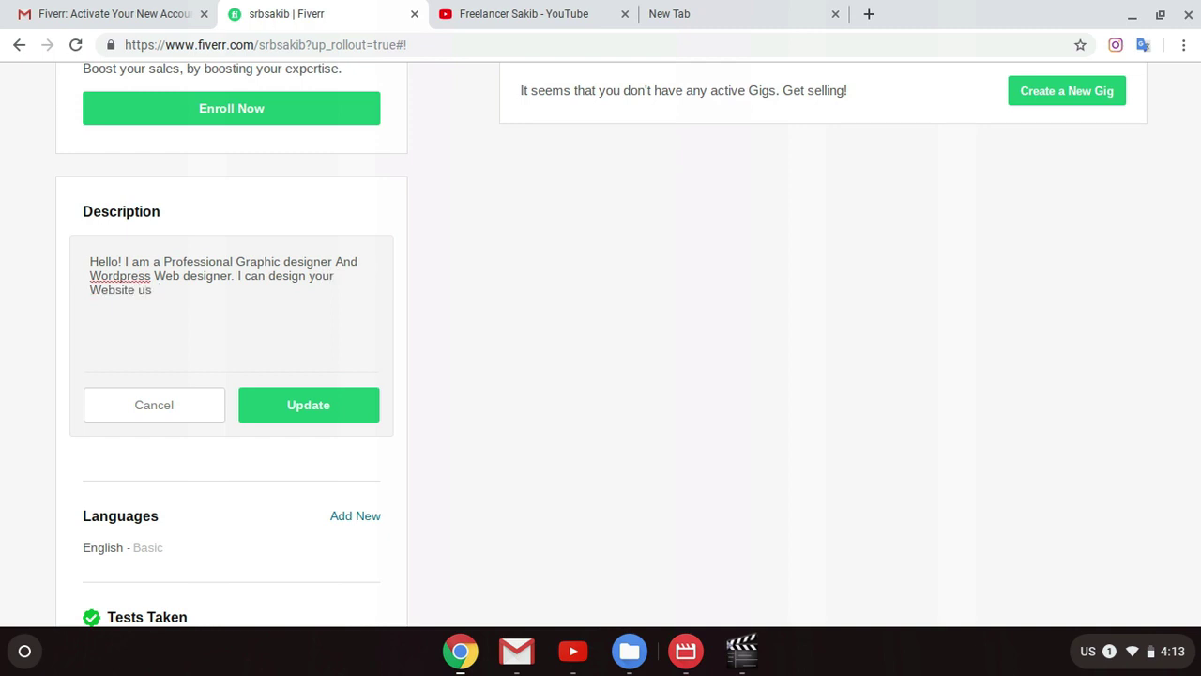
text(ing wordpress and I can)
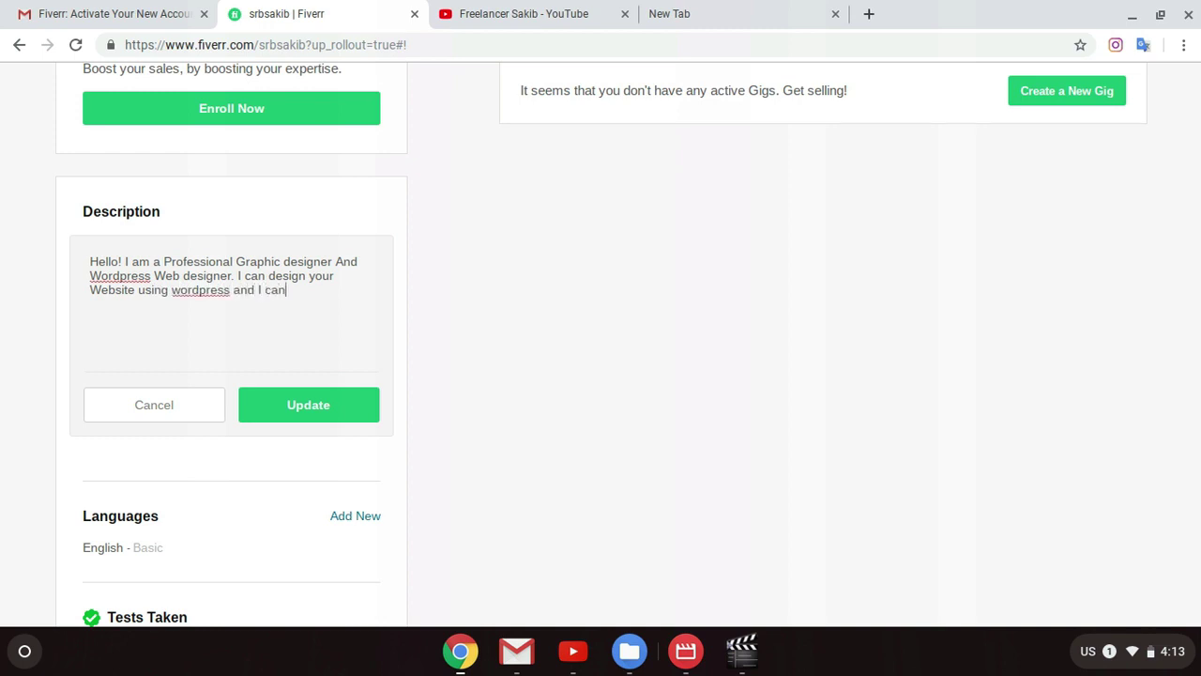
Step: Add that you design any graphic template and logos, then start a 'What are you waiting' line
key(BackSpace)
text(n also de)
text(sign any )
text(Graphic)
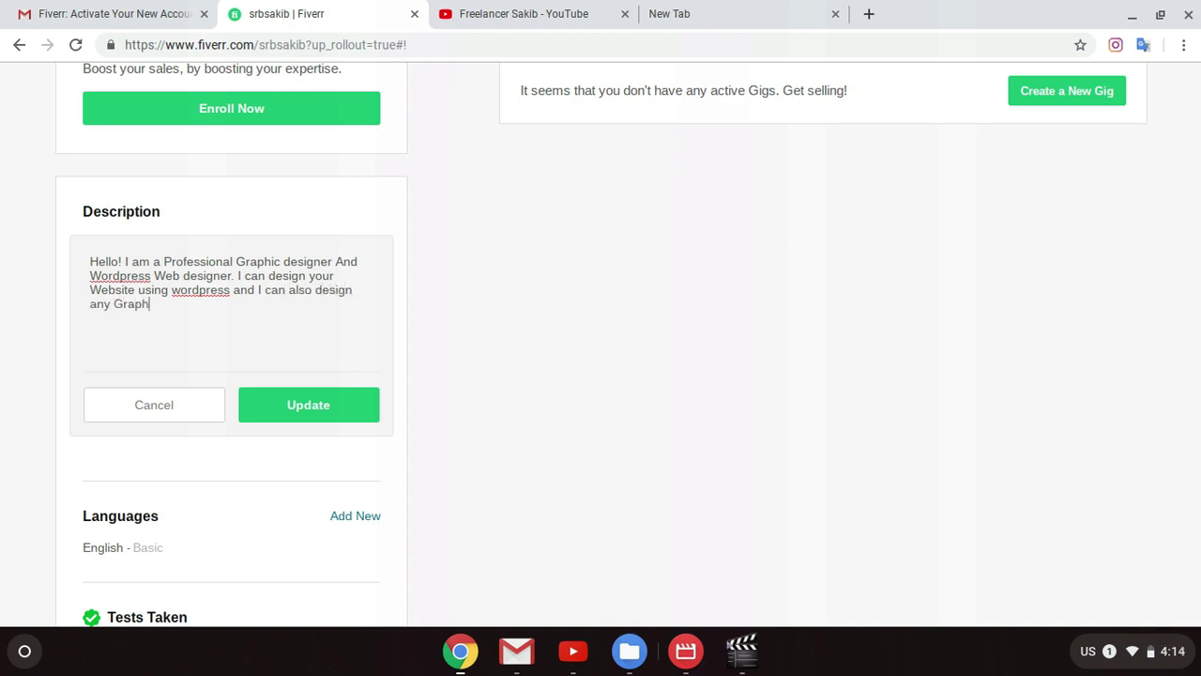
text( designwe)
key(BackSpace)
key(BackSpace)
text(template and)
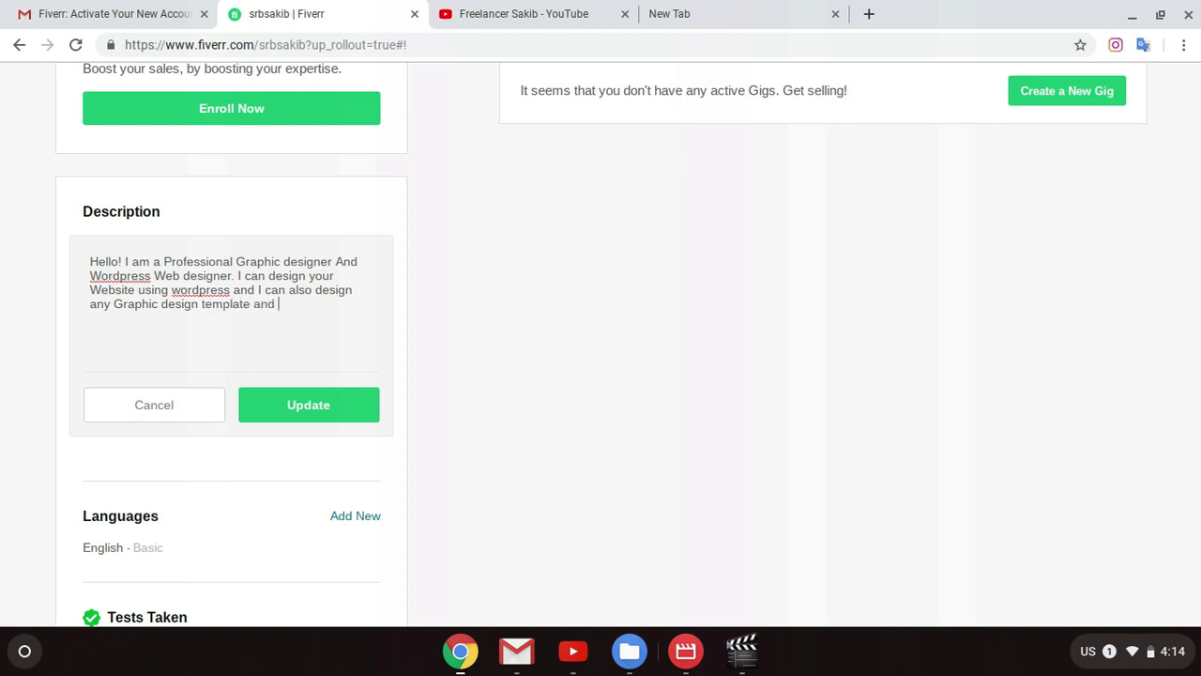
key(BackSpace)
key(BackSpace)
key(BackSpace)
key(BackSpace)
text(. I can also design your logo.)
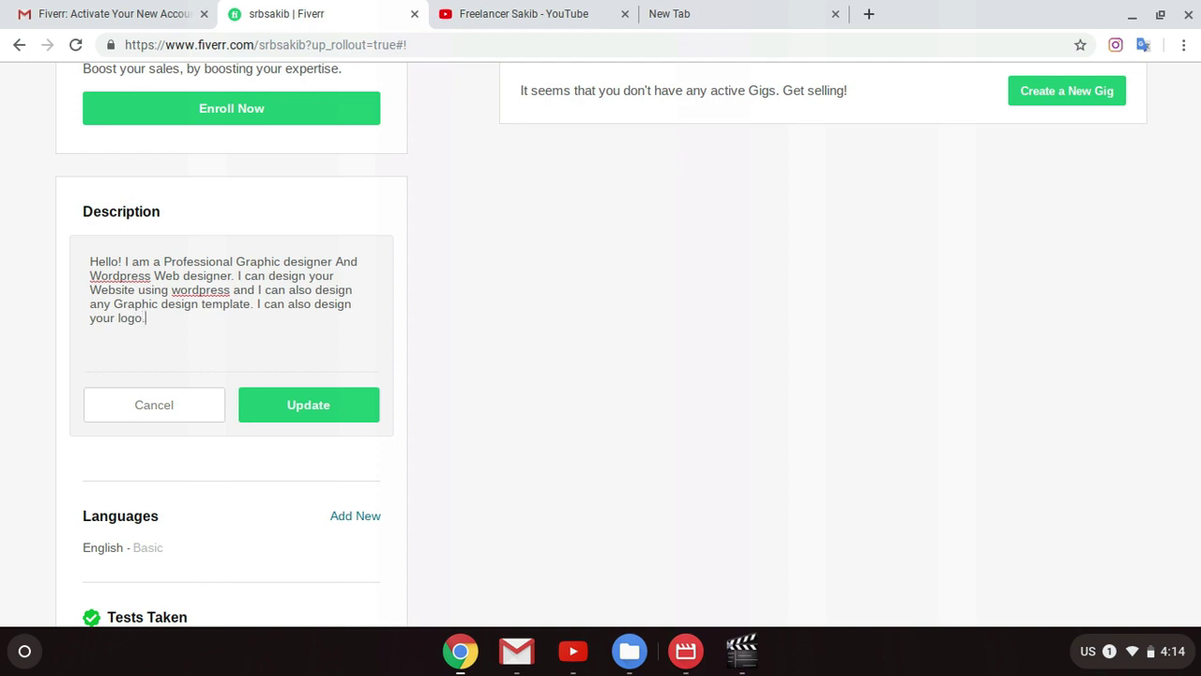
key(Return)
text(What are you waiti ng)
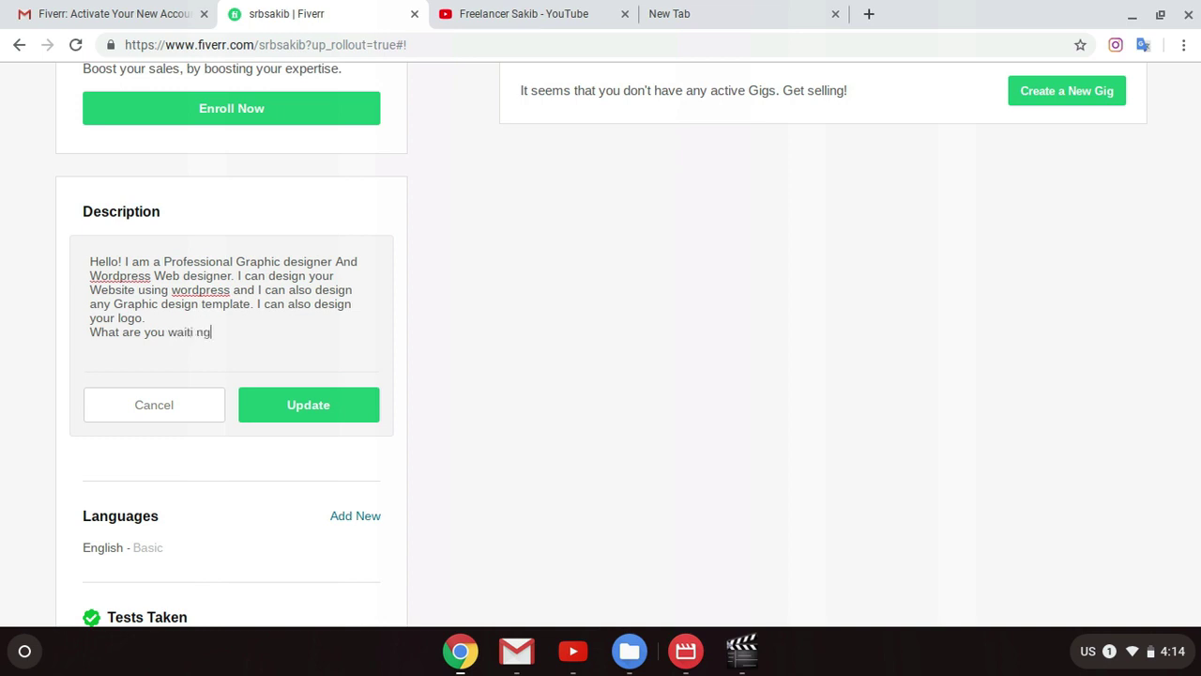
Step: Finish the line 'What are you waiting for please contact me now and I will design your Dream Project...'
key(BackSpace)
key(BackSpace)
key(BackSpace)
key(BackSpace)
text(ing for pleae)
key(BackSpace)
text(se contact me)
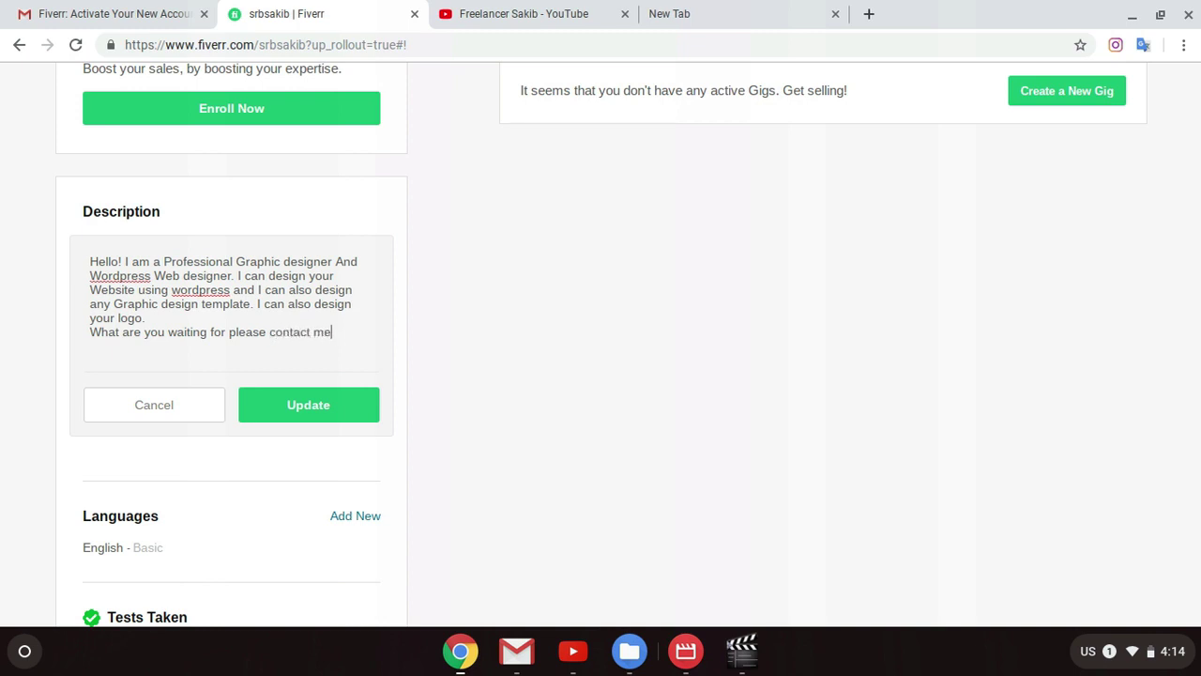
text( now and I will design your )
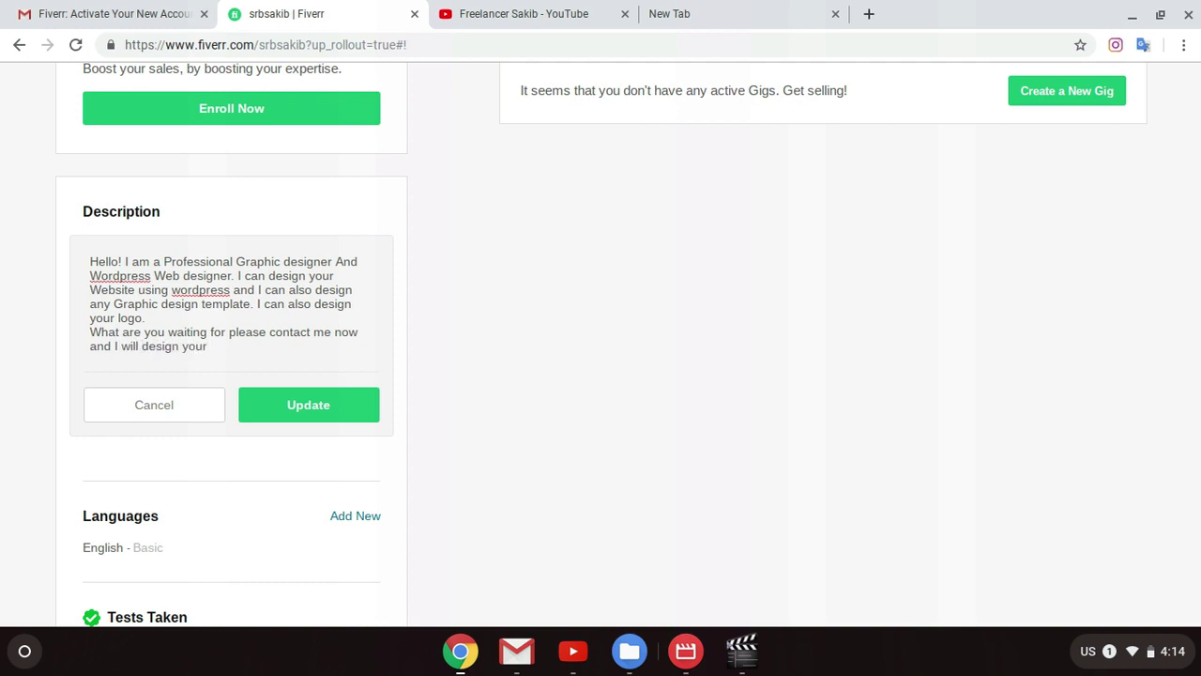
text(Dream Project... Rga)
Step: Add 'Thank You' and a lowercase username signature on separate lines
key(BackSpace)
key(BackSpace)
text(Thanks)
key(BackSpace)
key(BackSpace)
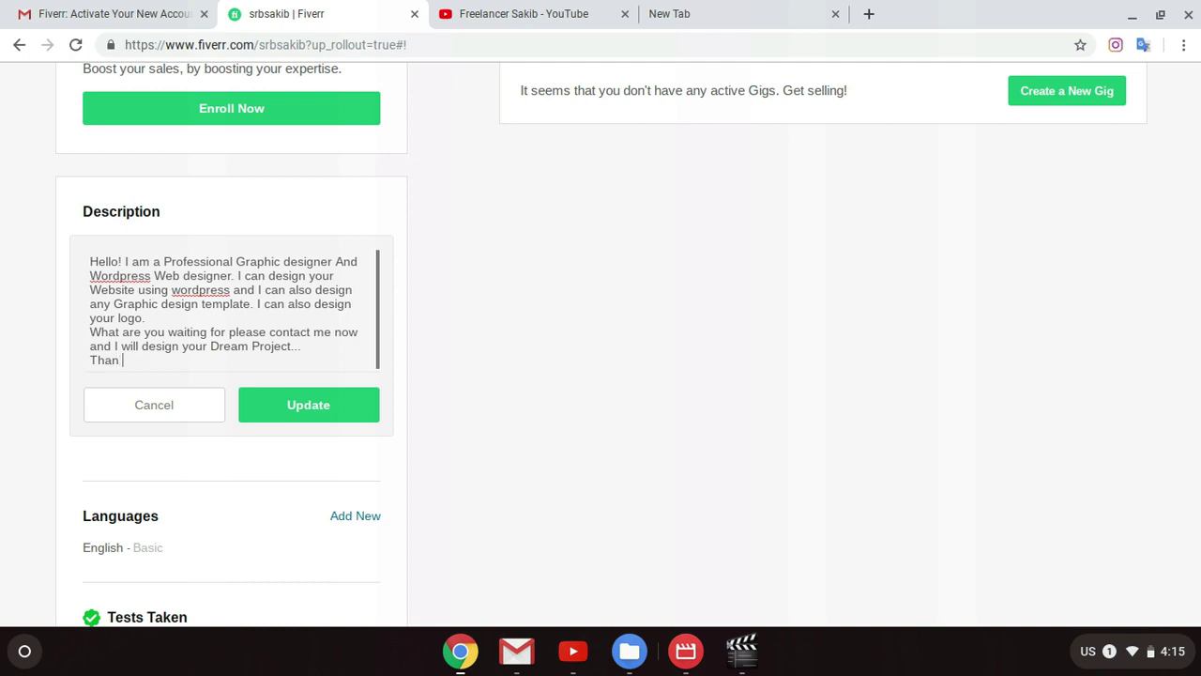
text(k You)
key(Return)
text(Se)
text(rbsakib)
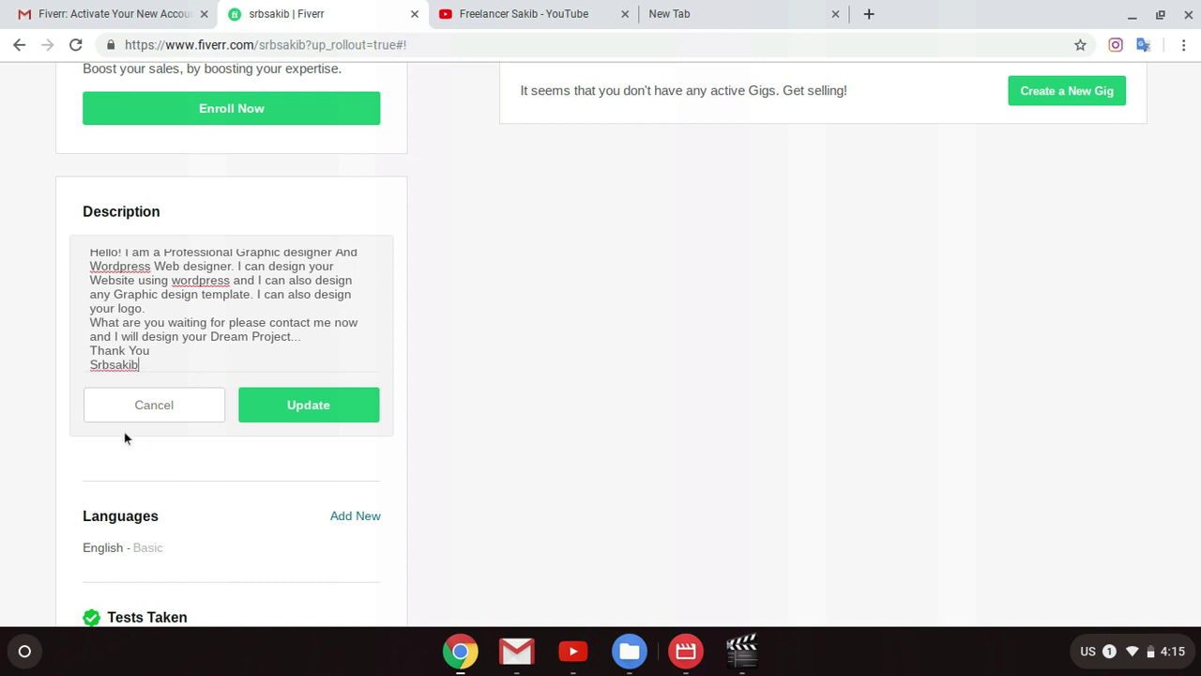
click(132, 364)
key(BackSpace)
text(s)
Step: Save the description and scroll to the Languages section listing English – Basic
click(349, 410)
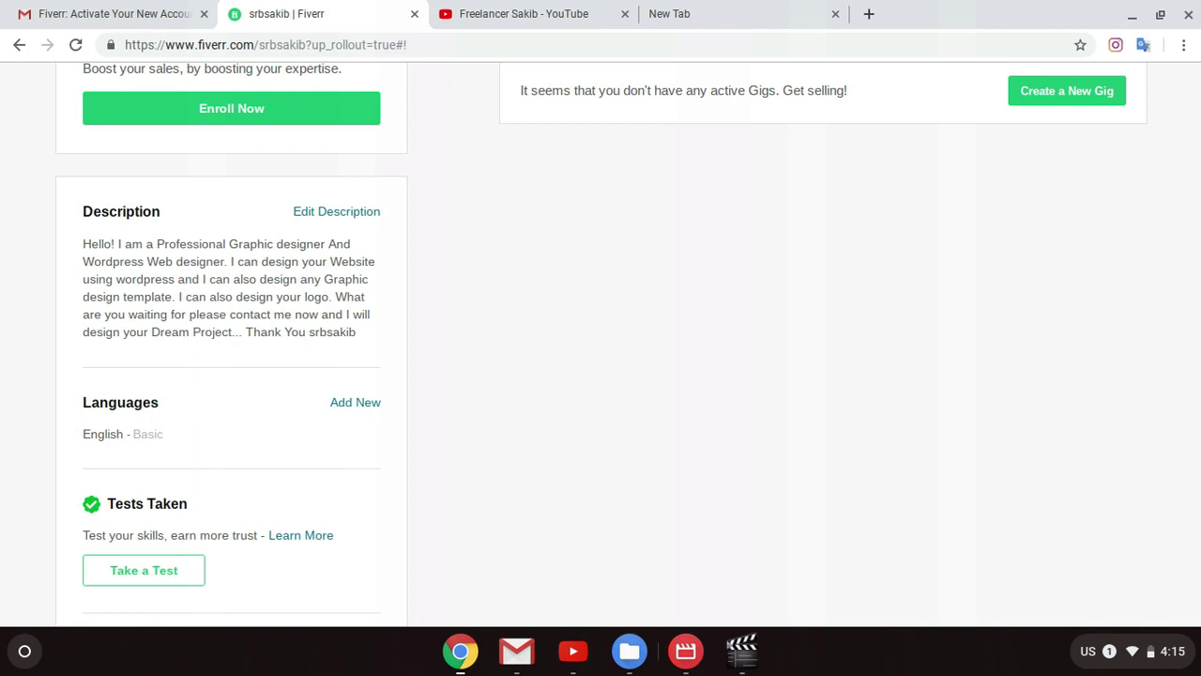
scroll(421, 257, up, 5)
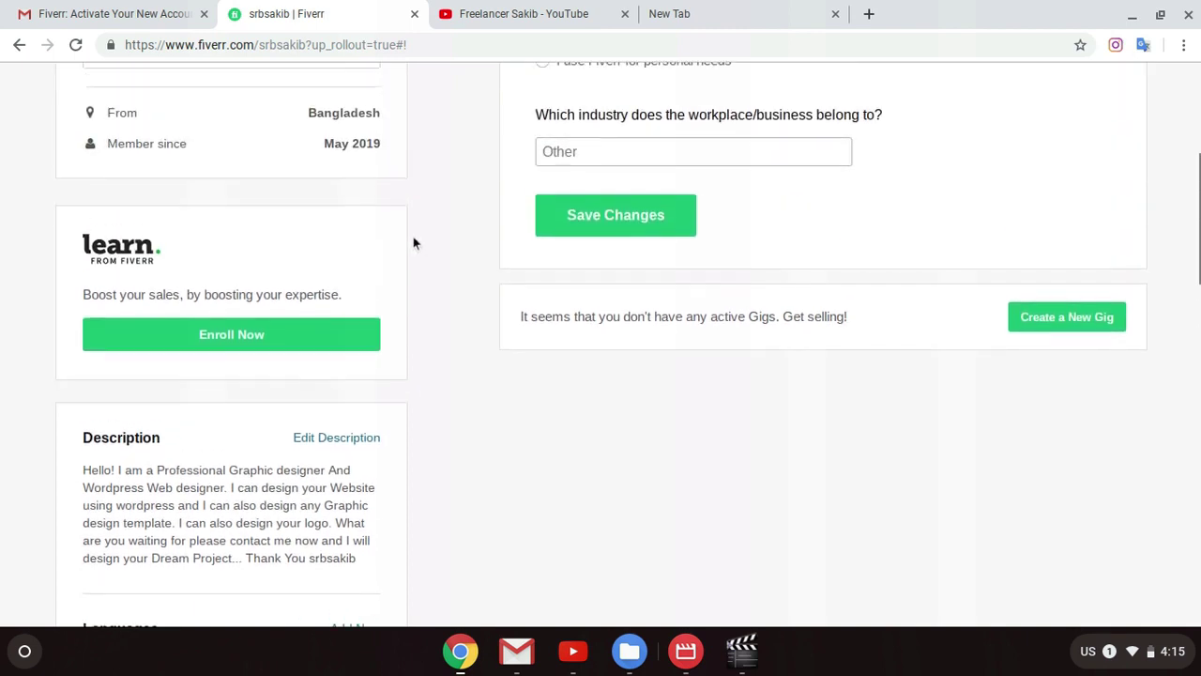
scroll(447, 244, down, 5)
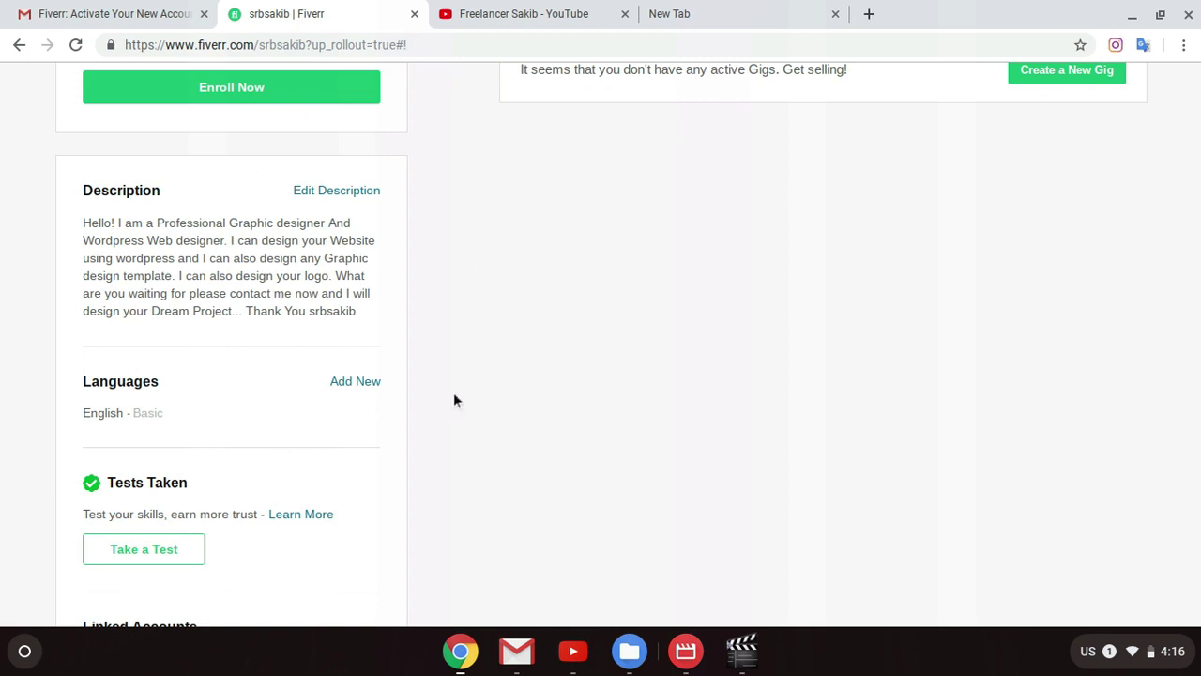
scroll(441, 394, down, 3)
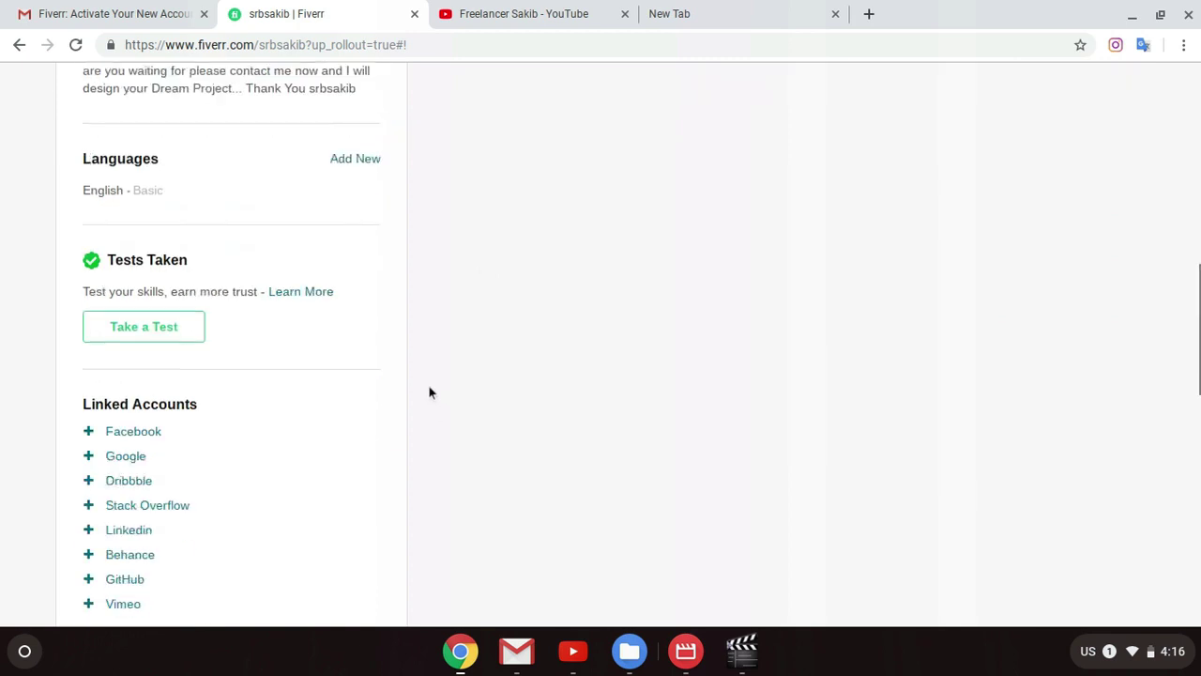
scroll(425, 396, up, 4)
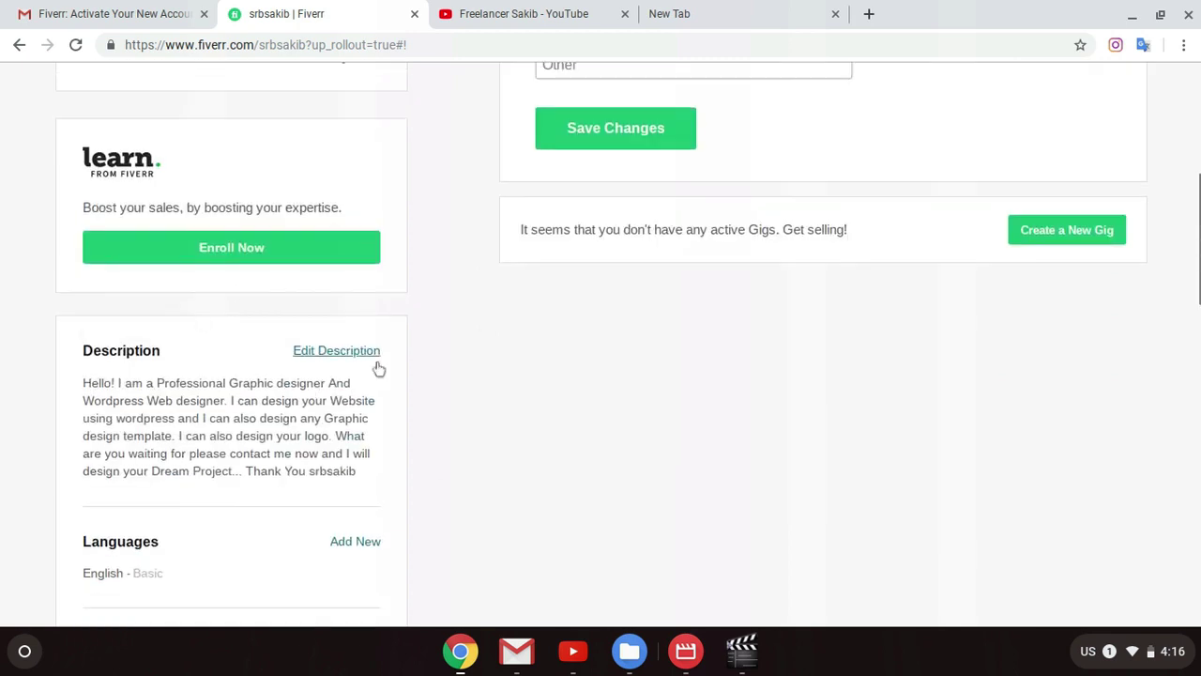
scroll(422, 394, down, 5)
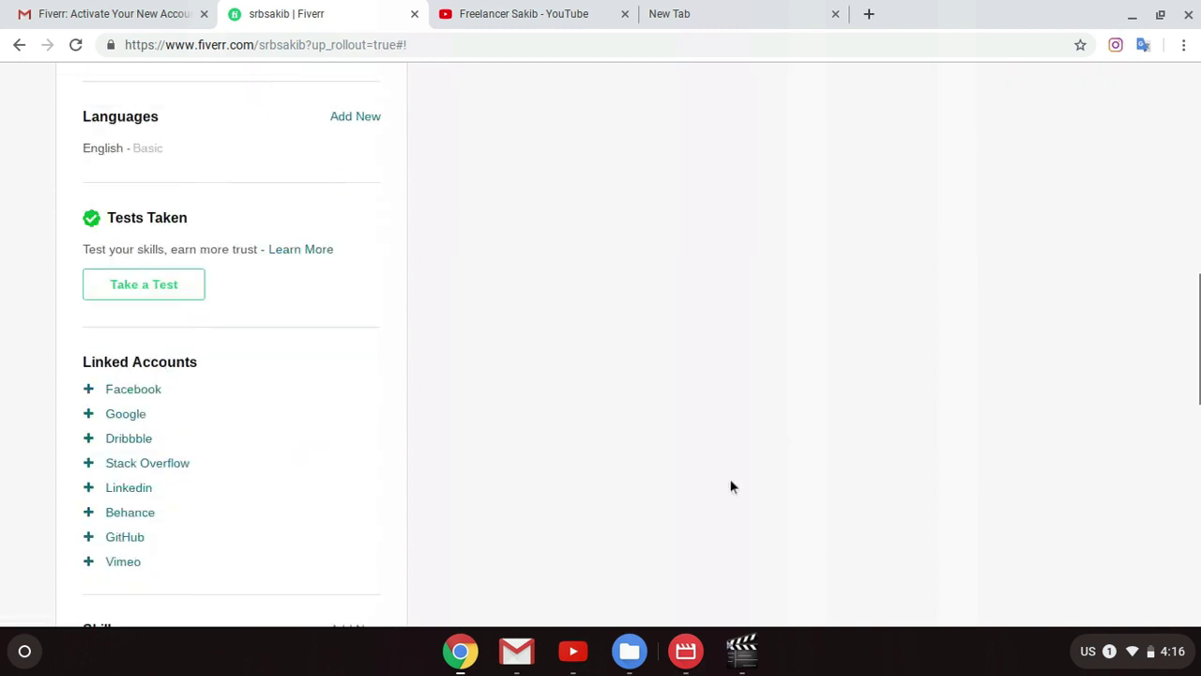
Step: Raise the English language entry to Fluent proficiency
click(356, 120)
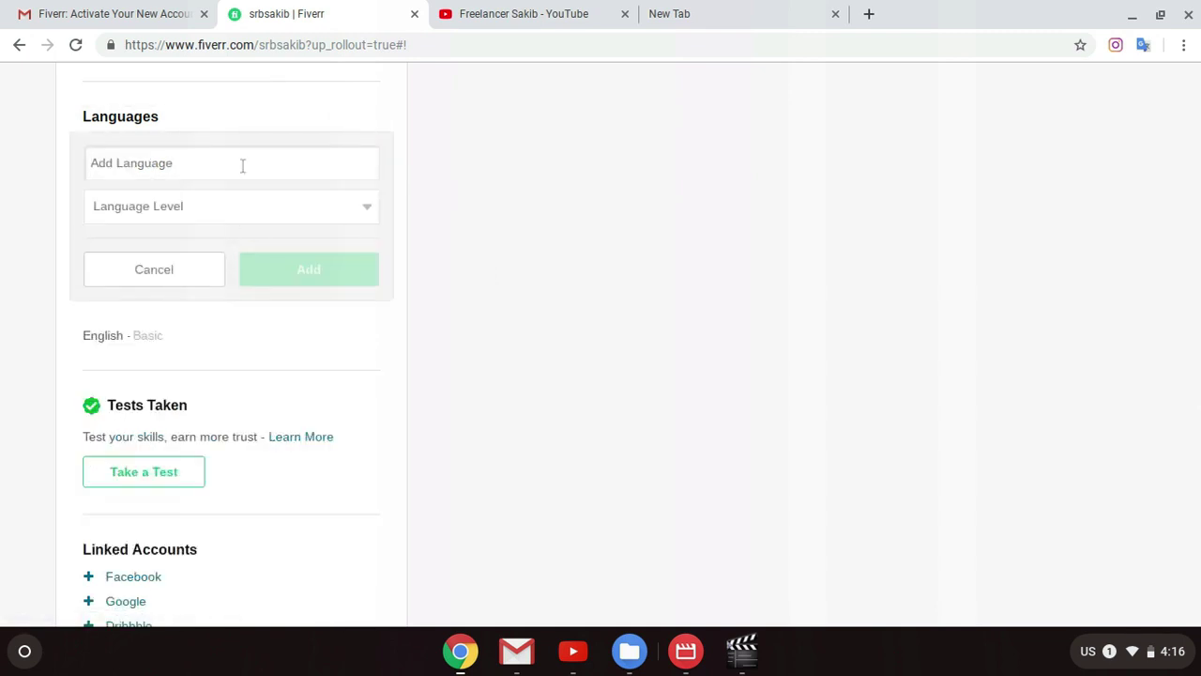
click(219, 267)
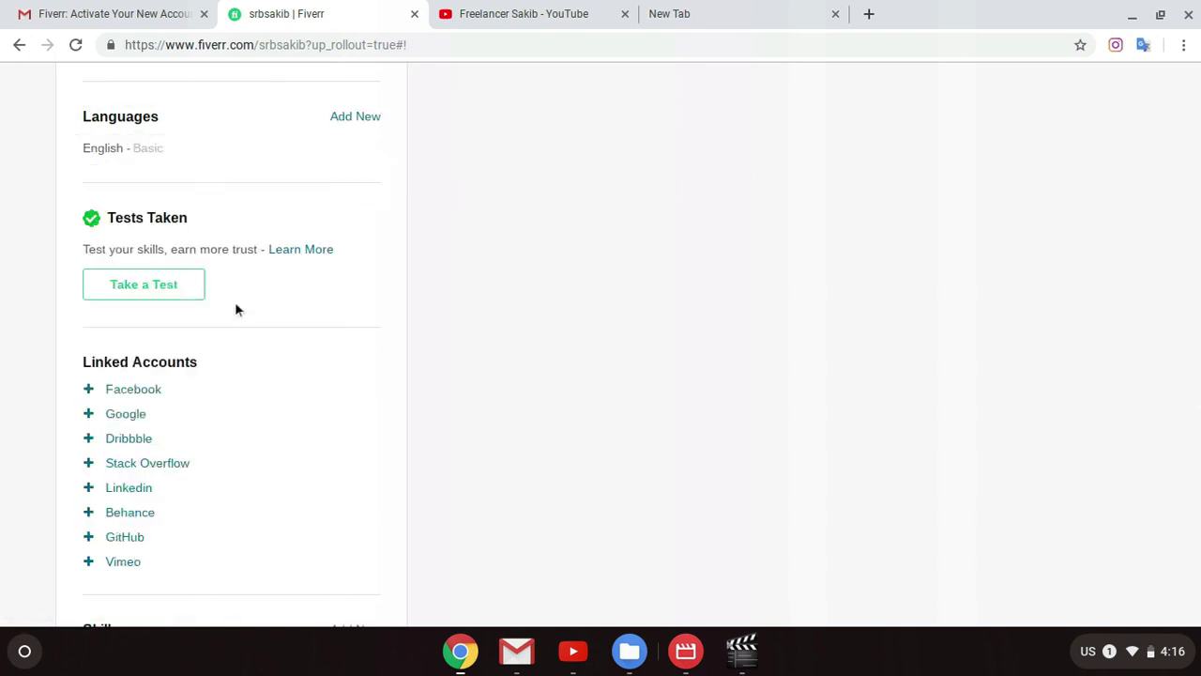
click(175, 152)
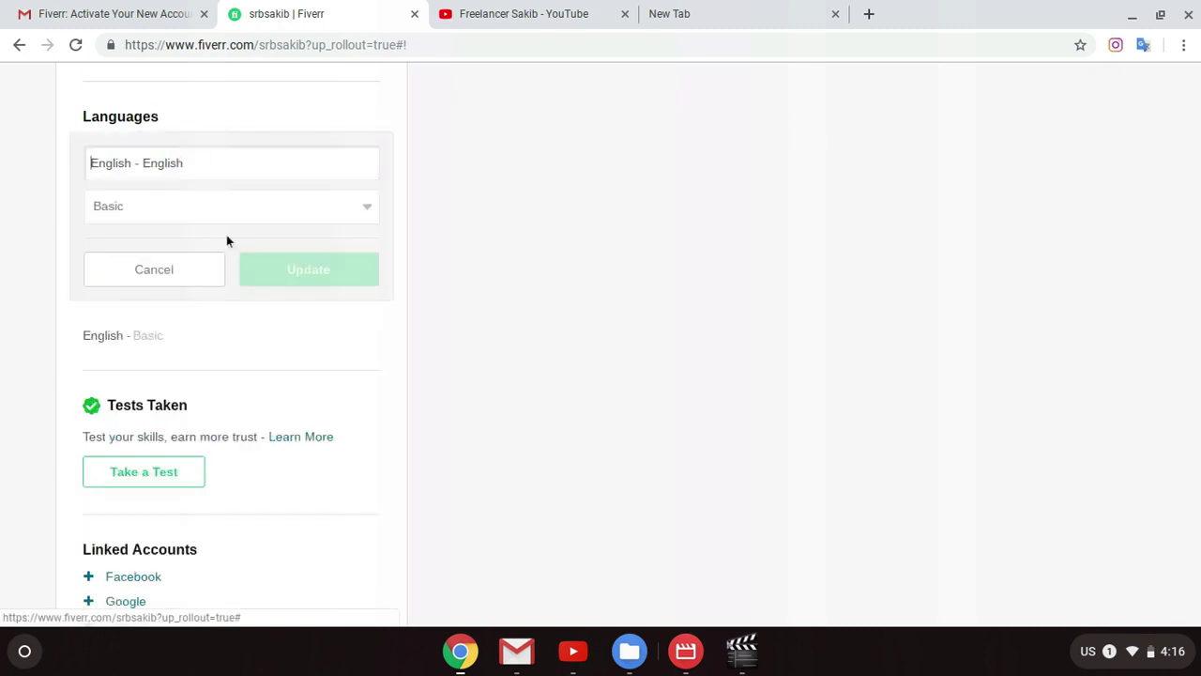
click(204, 212)
click(186, 305)
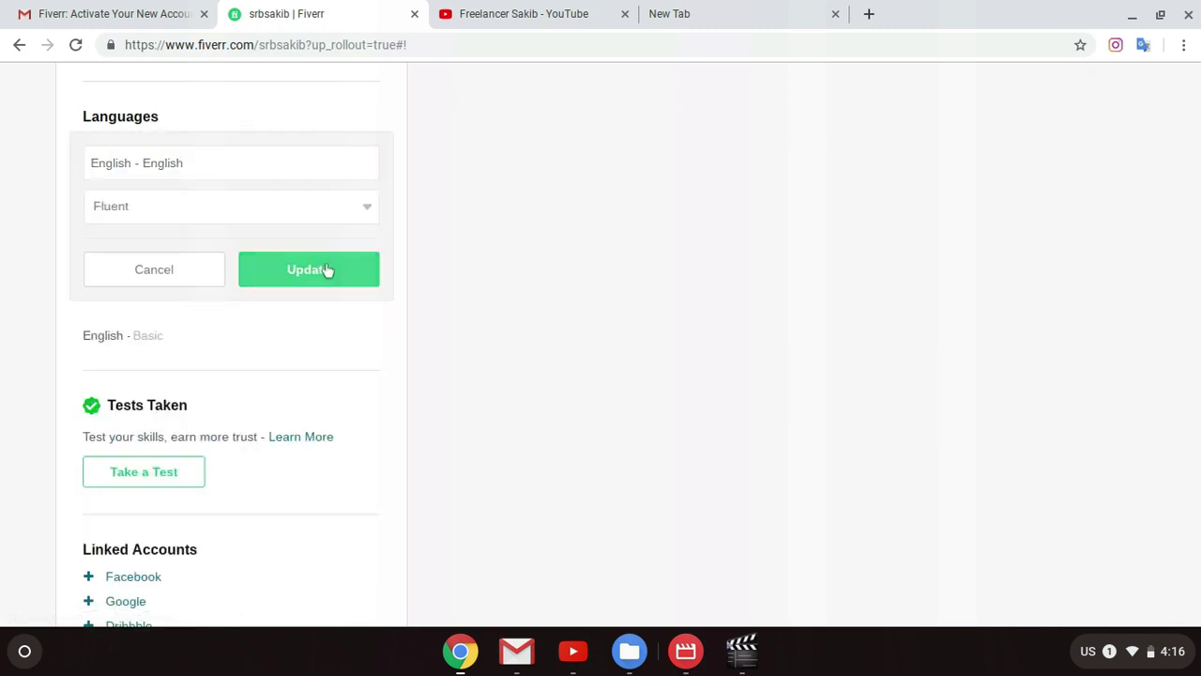
click(327, 271)
Step: Add Bengali as a new language at Fluent level
click(352, 122)
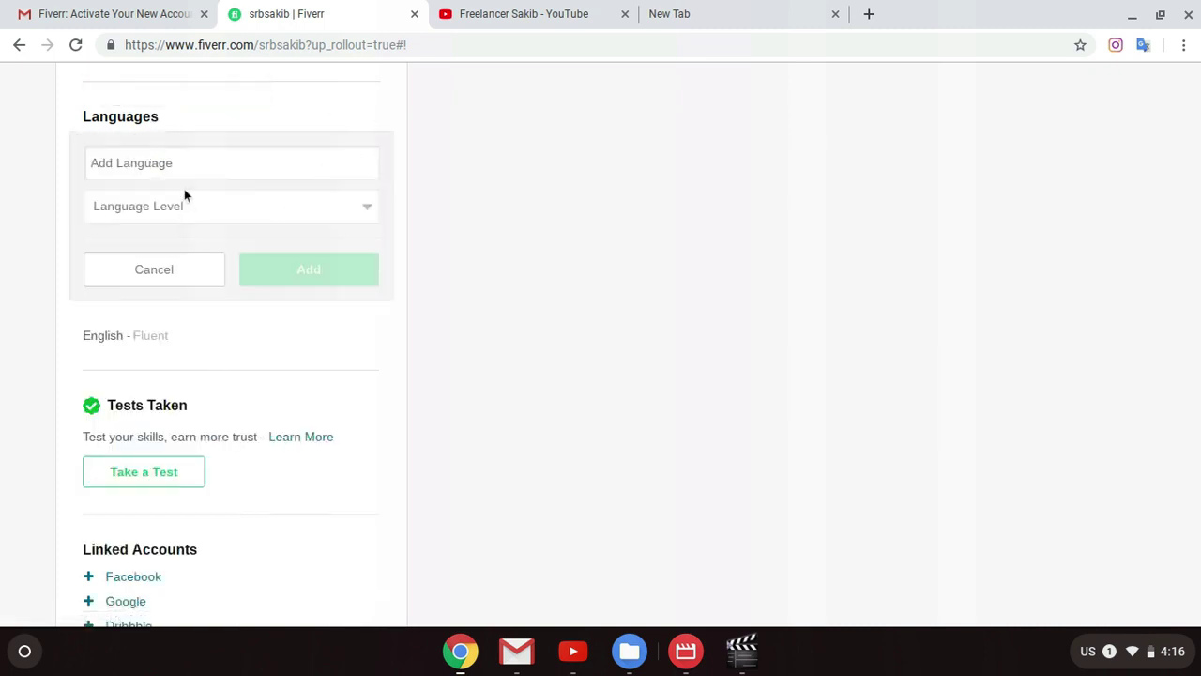
text(Be)
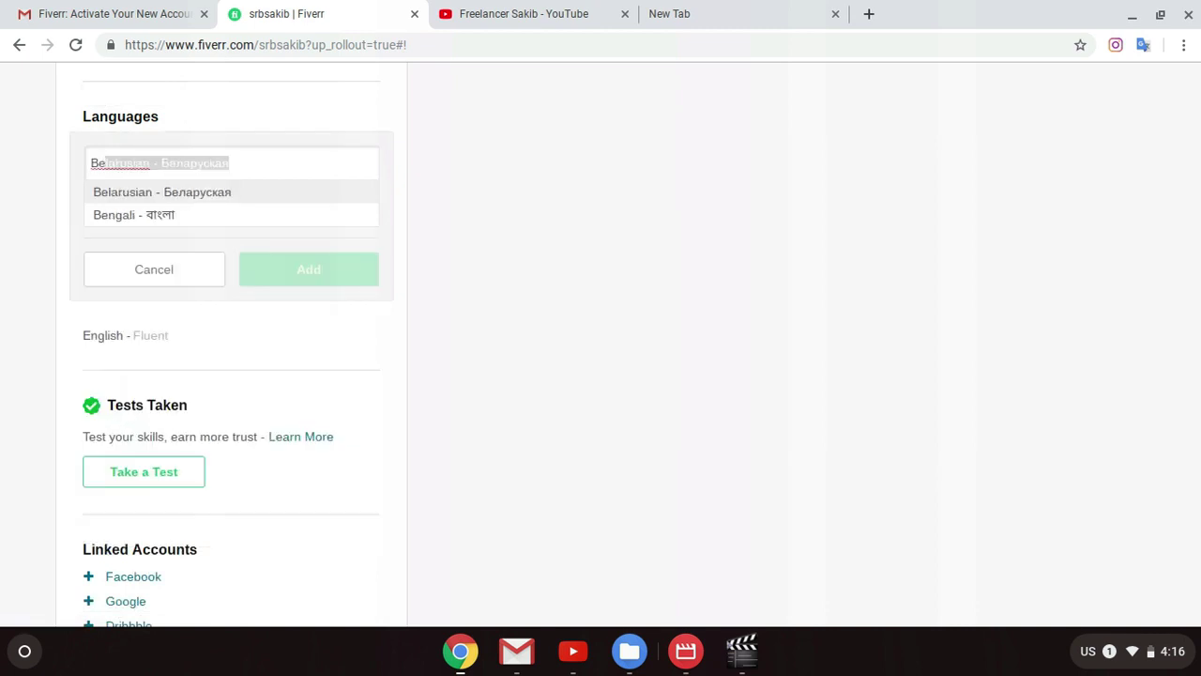
click(161, 212)
click(160, 210)
click(167, 299)
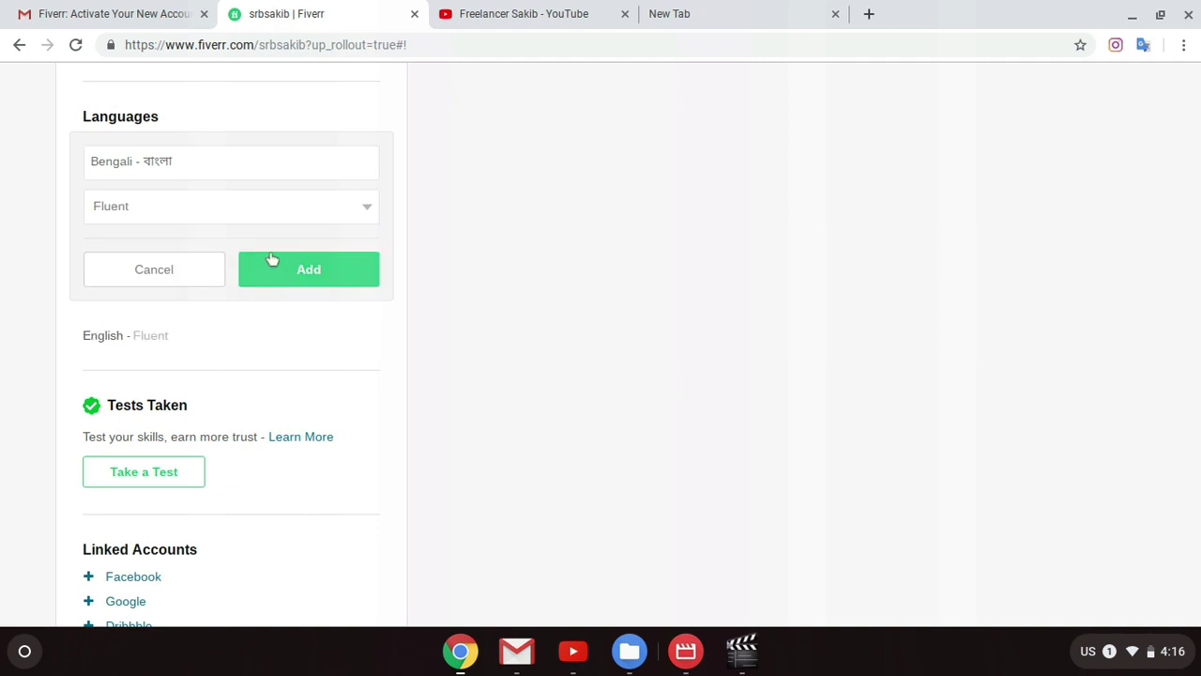
click(247, 223)
click(213, 327)
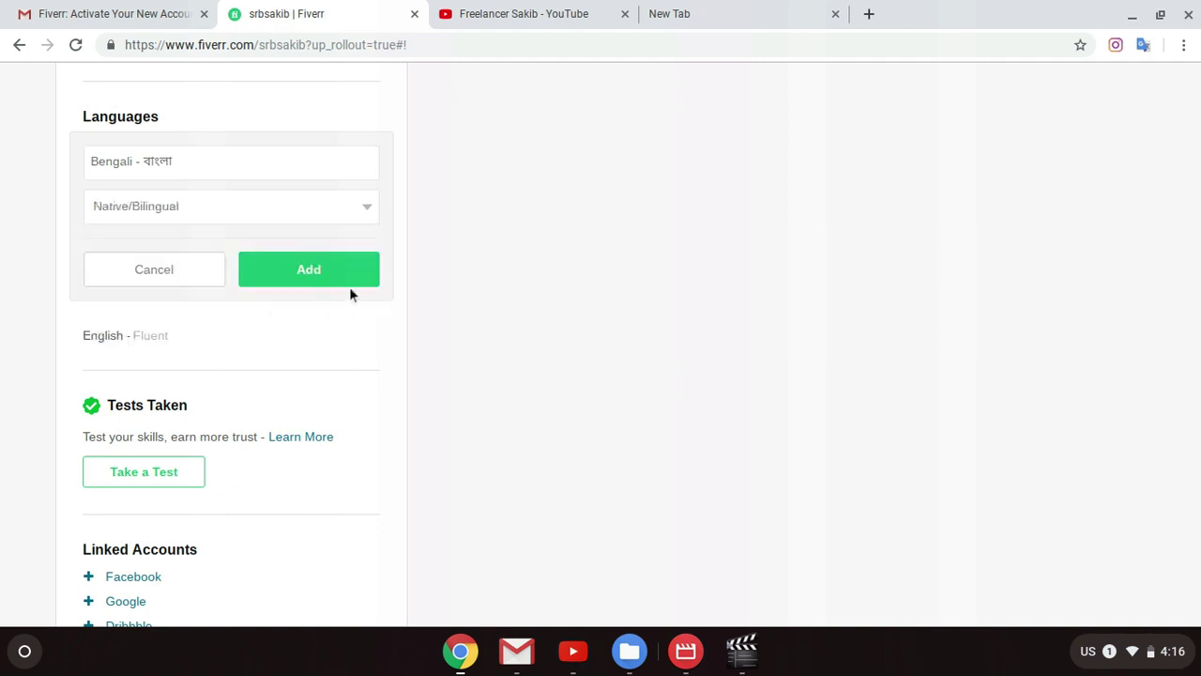
click(311, 203)
click(171, 299)
click(335, 282)
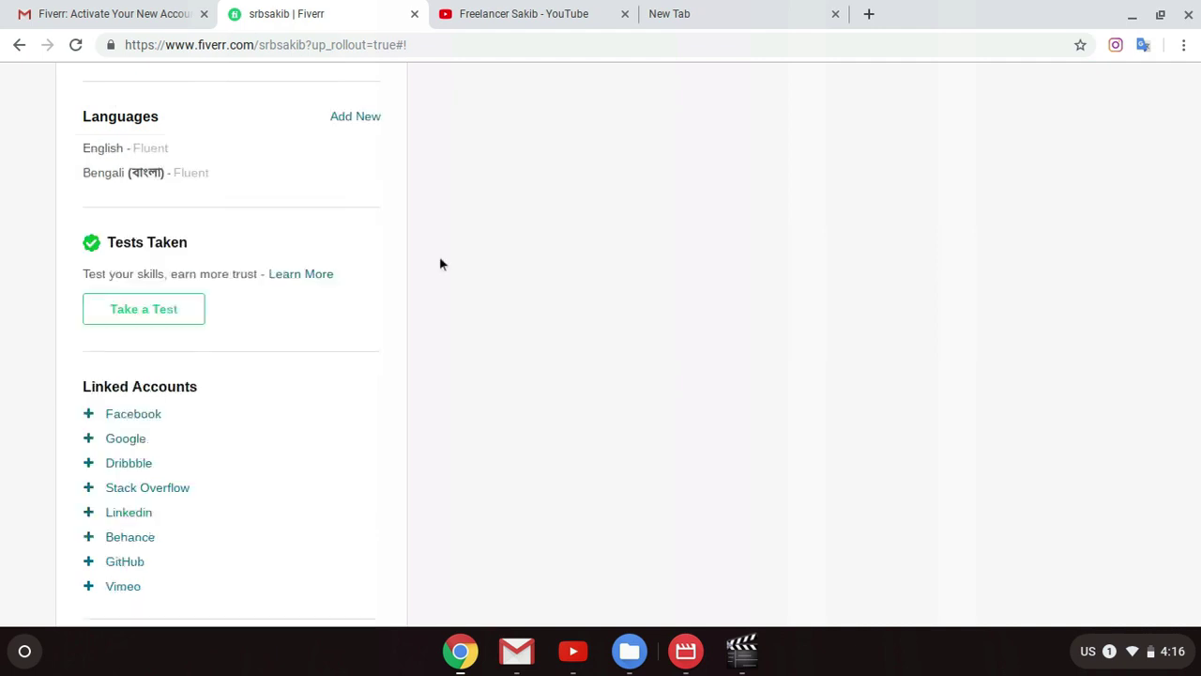
click(376, 118)
click(154, 269)
scroll(316, 246, down, 2)
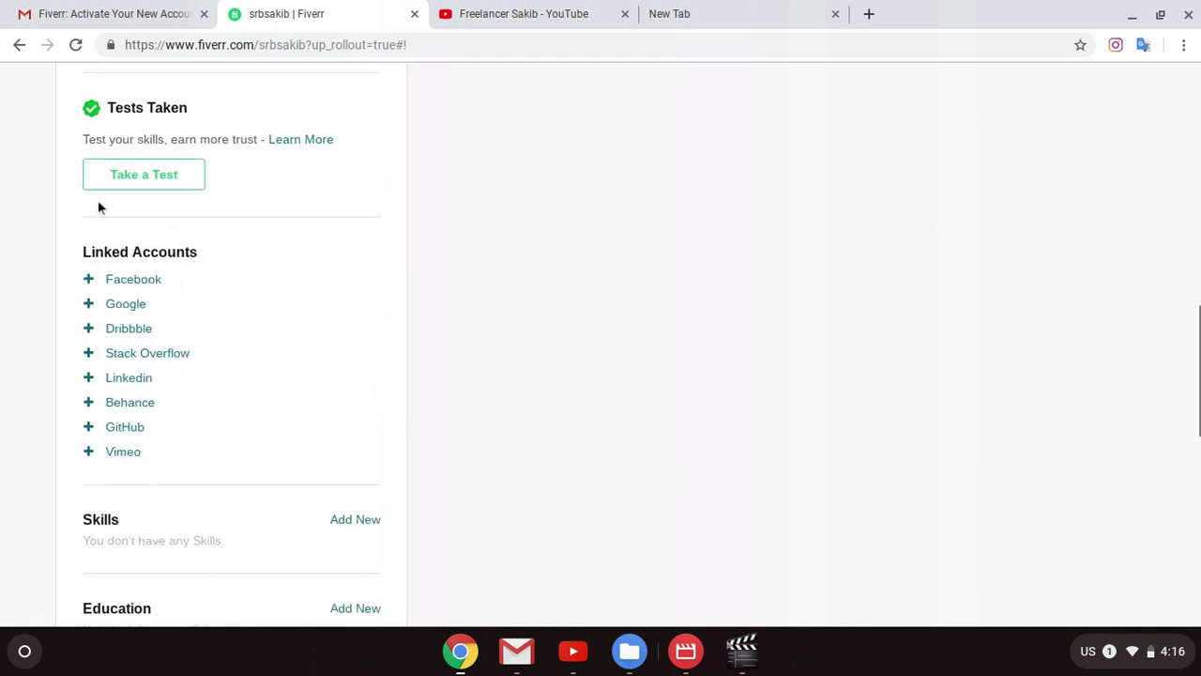
scroll(440, 204, up, 3)
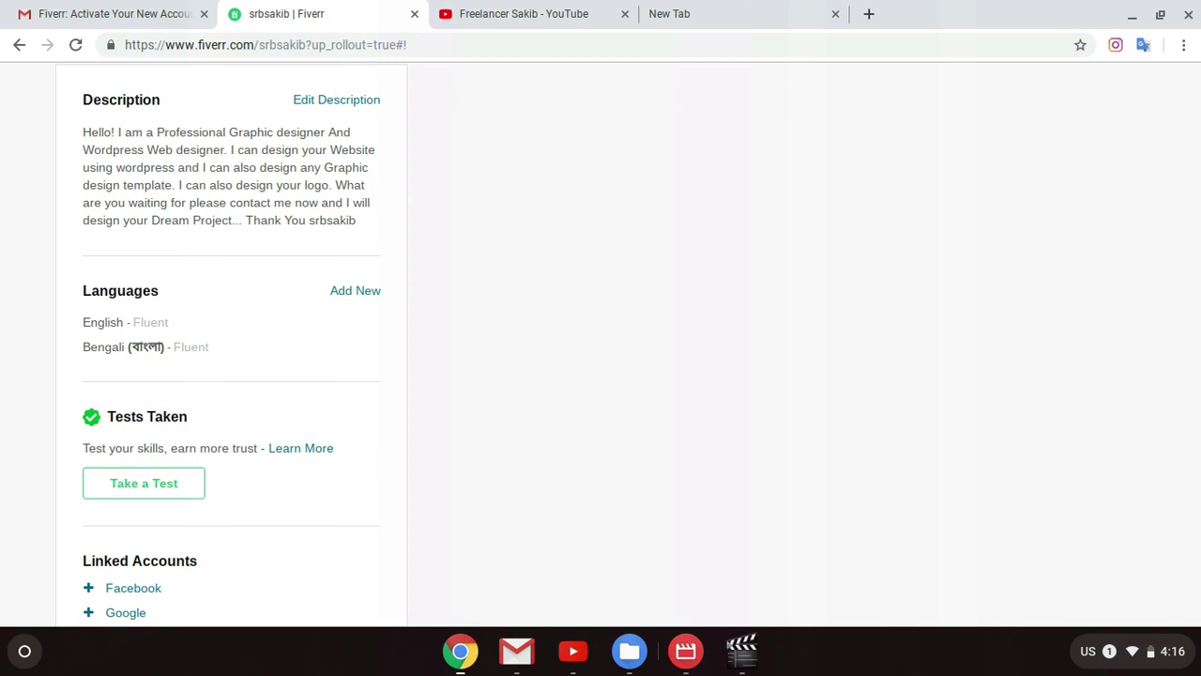
scroll(295, 511, down, 3)
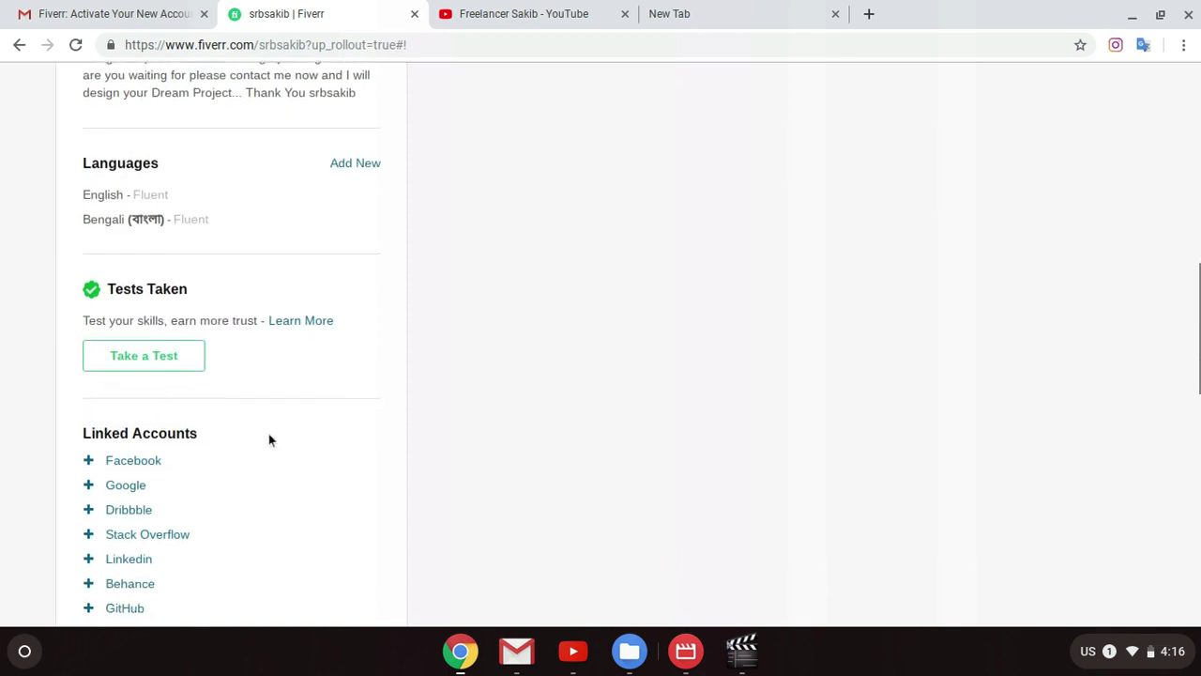
scroll(203, 384, down, 1)
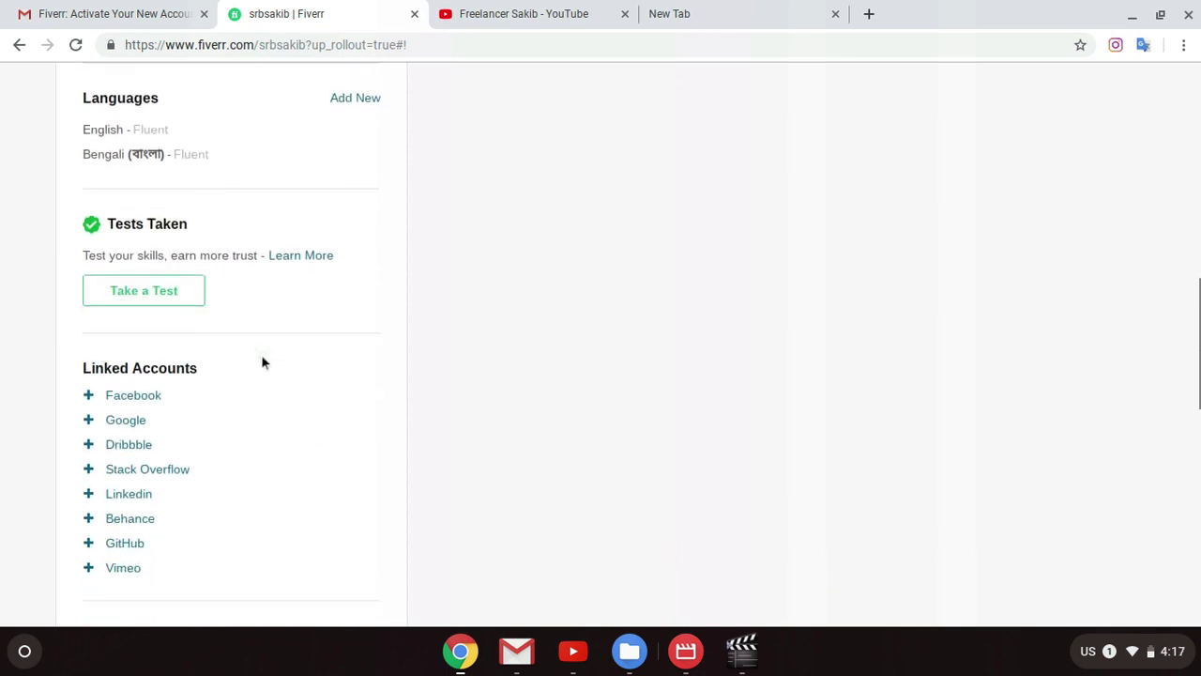
scroll(187, 350, down, 1)
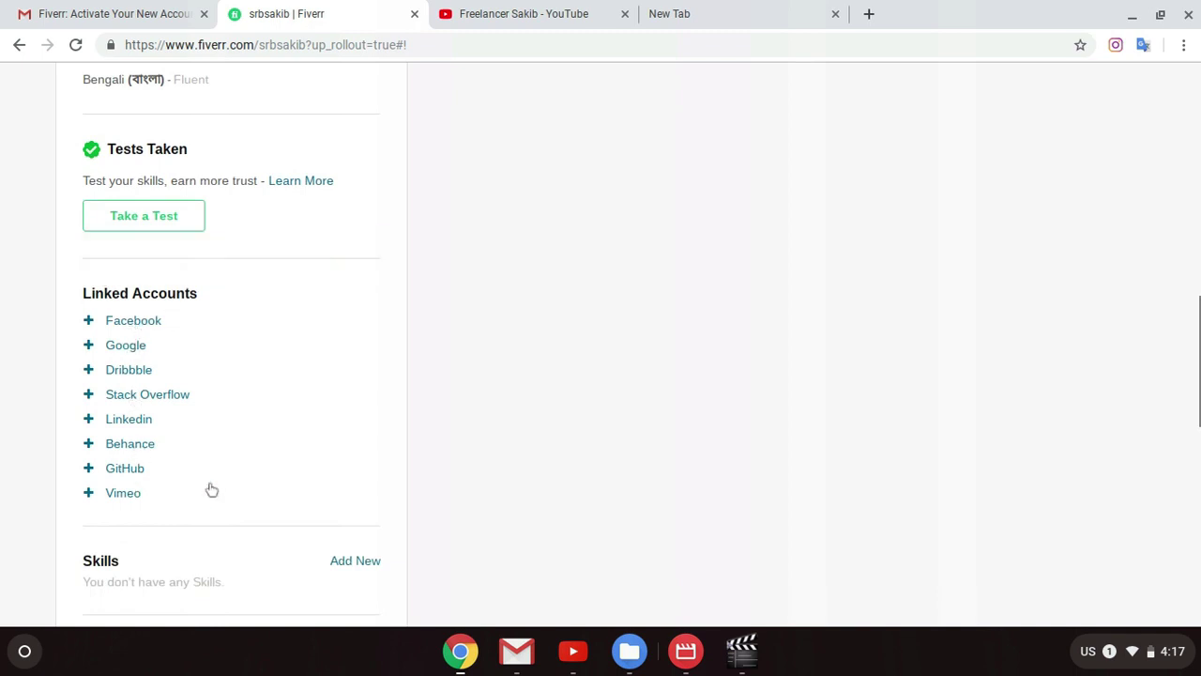
scroll(182, 429, down, 1)
scroll(281, 410, down, 1)
scroll(329, 395, down, 1)
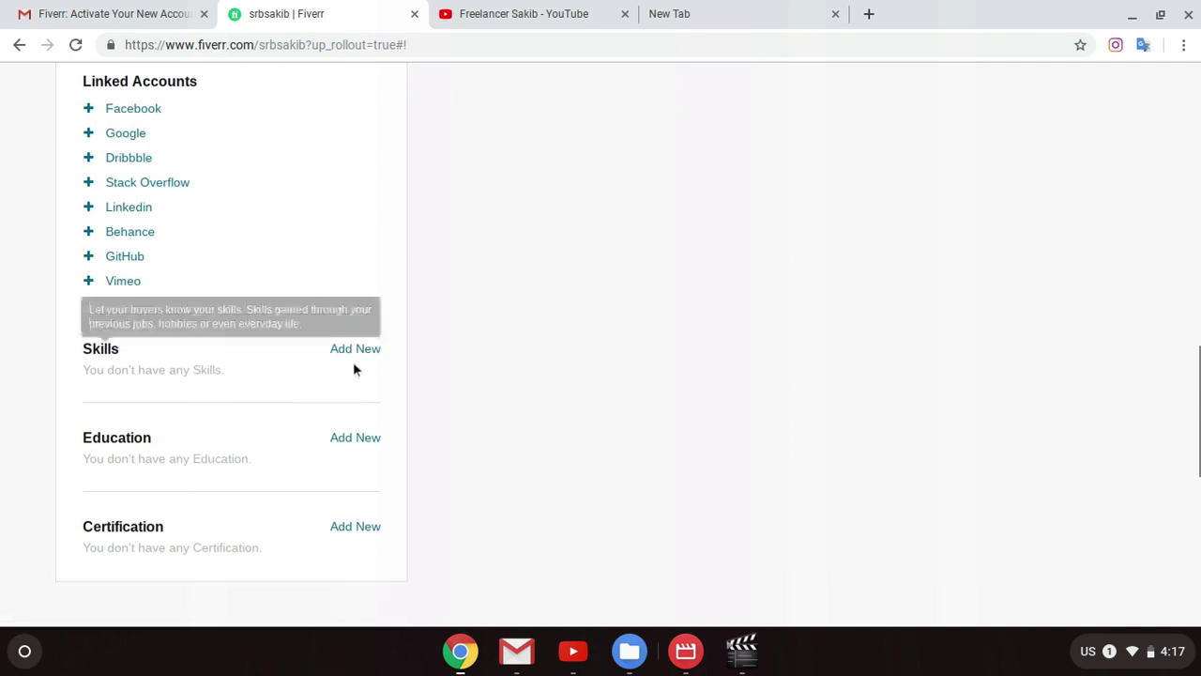
Step: Enter Wordpress as a new skill name, correcting the typos
click(353, 350)
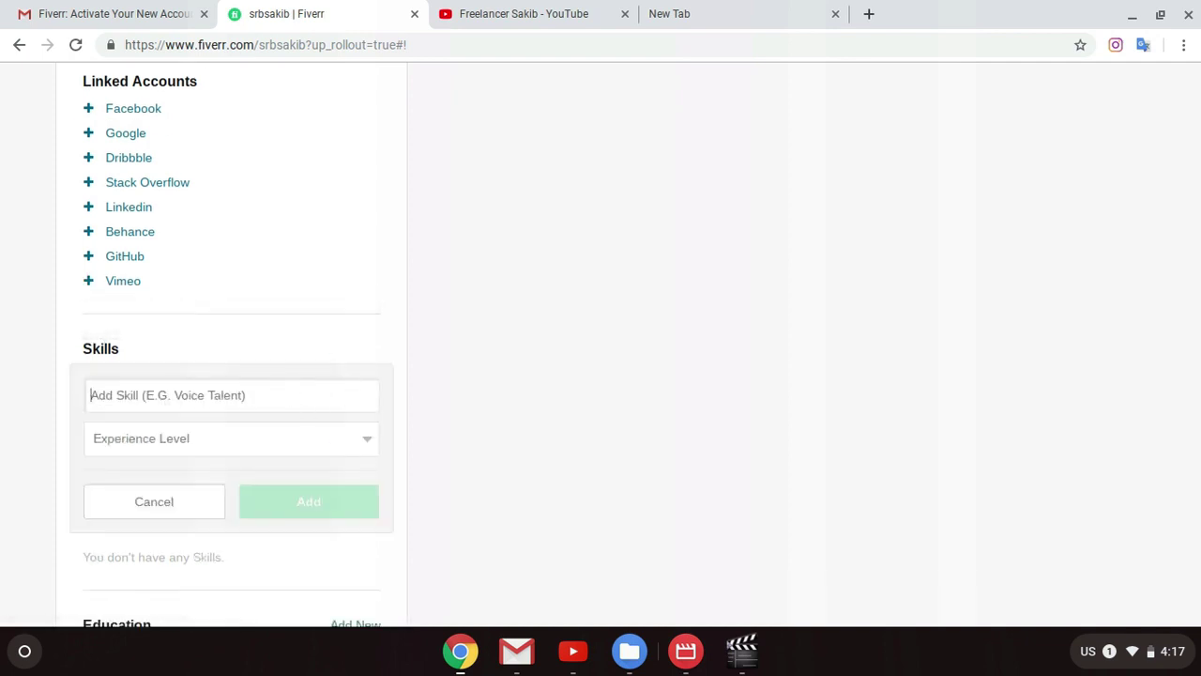
text(We)
key(BackSpace)
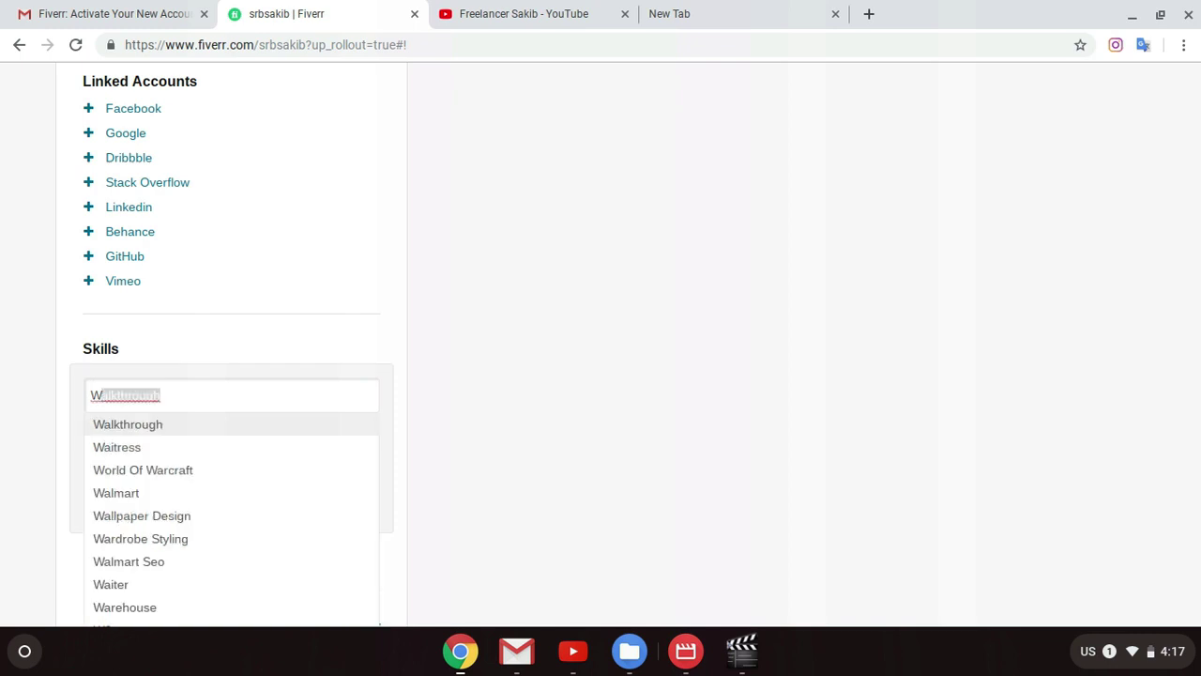
text(0rd)
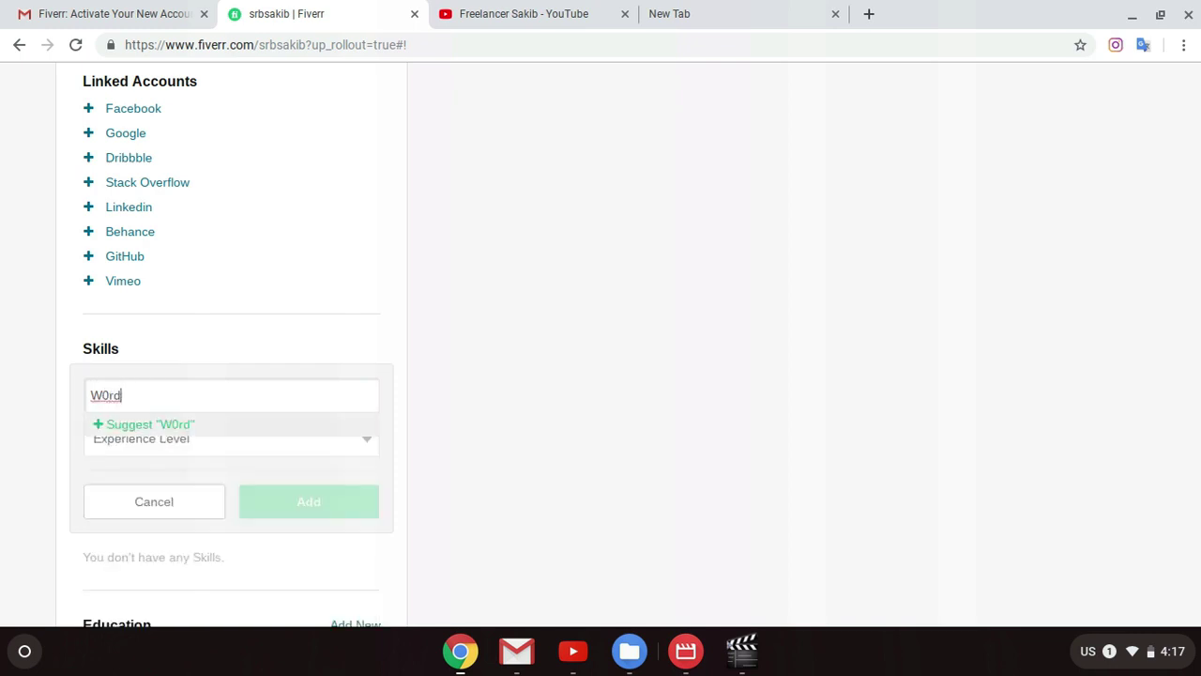
text(press)
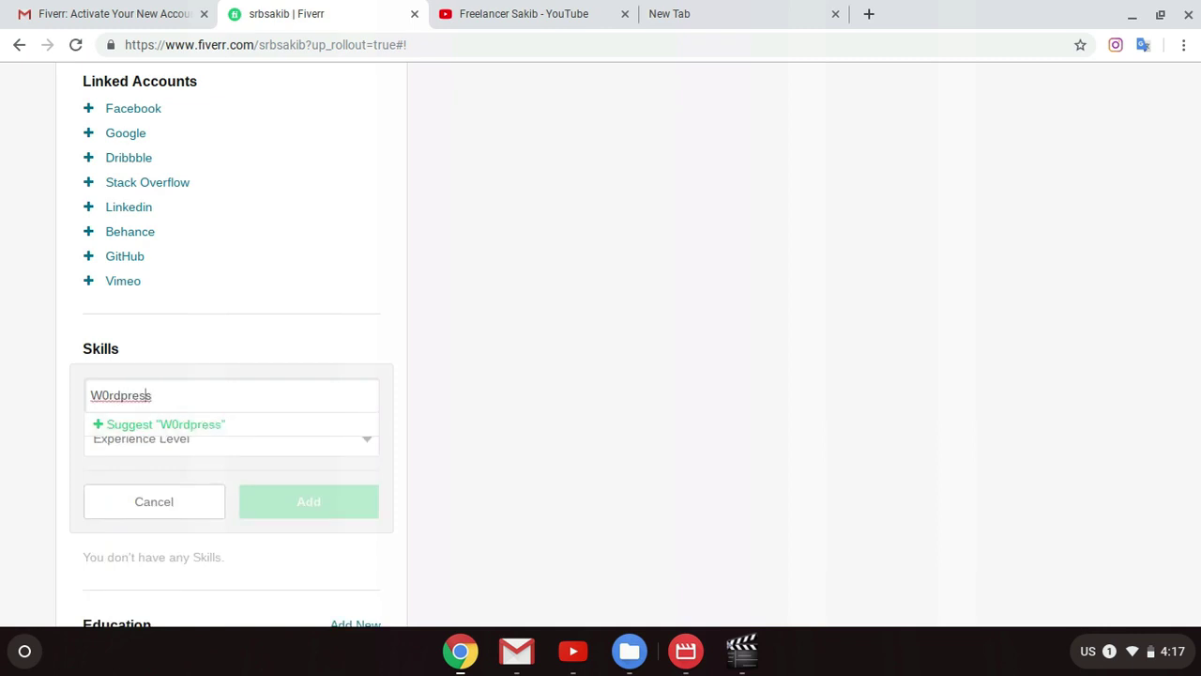
click(113, 396)
key(BackSpace)
key(BackSpace)
text(or)
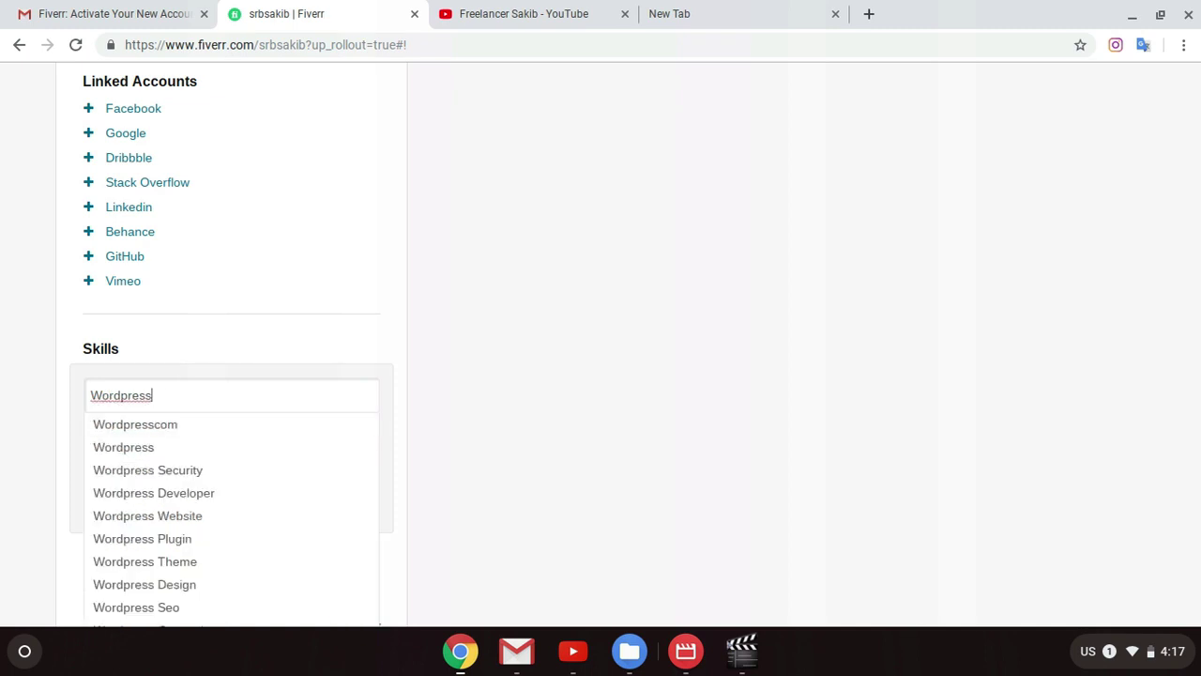
key(ctrl+a)
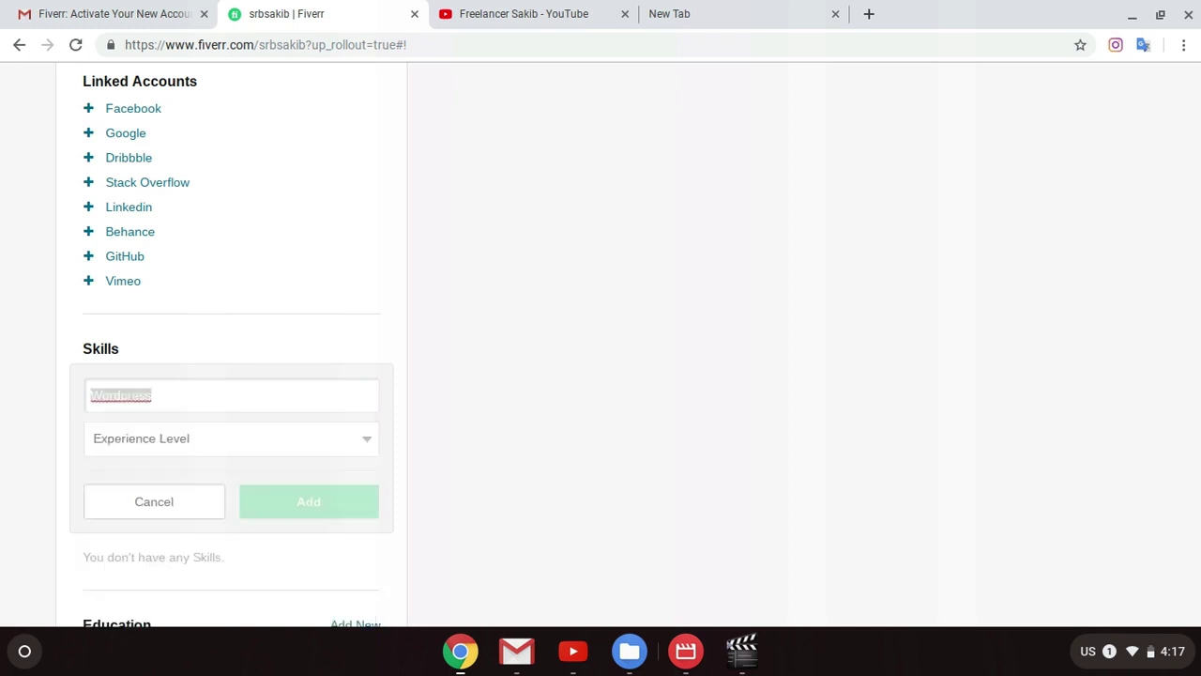
Step: Add Wordpress to the skills at Expert experience level
click(307, 428)
click(204, 515)
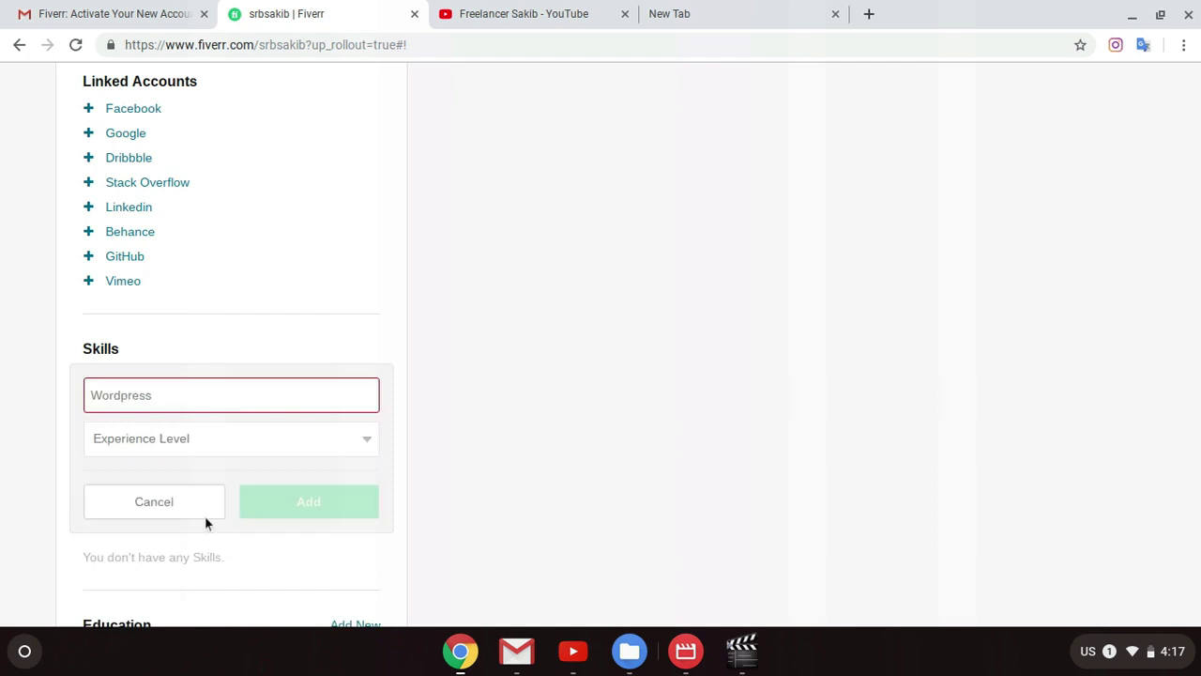
click(243, 447)
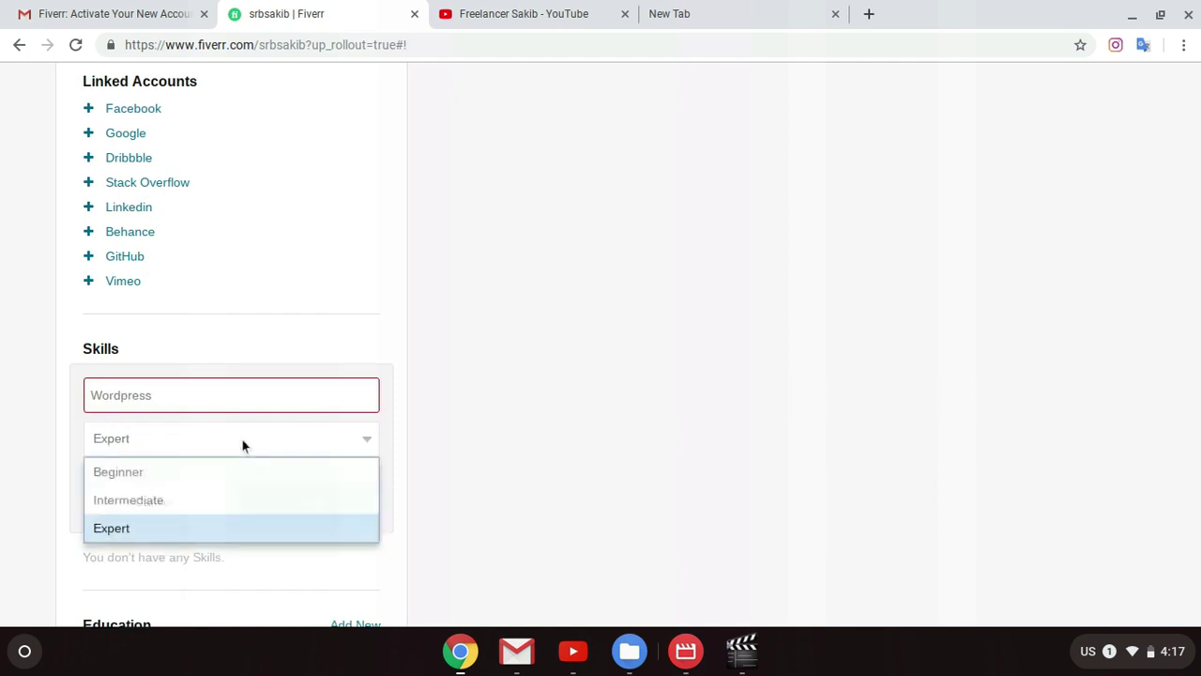
click(184, 500)
click(190, 451)
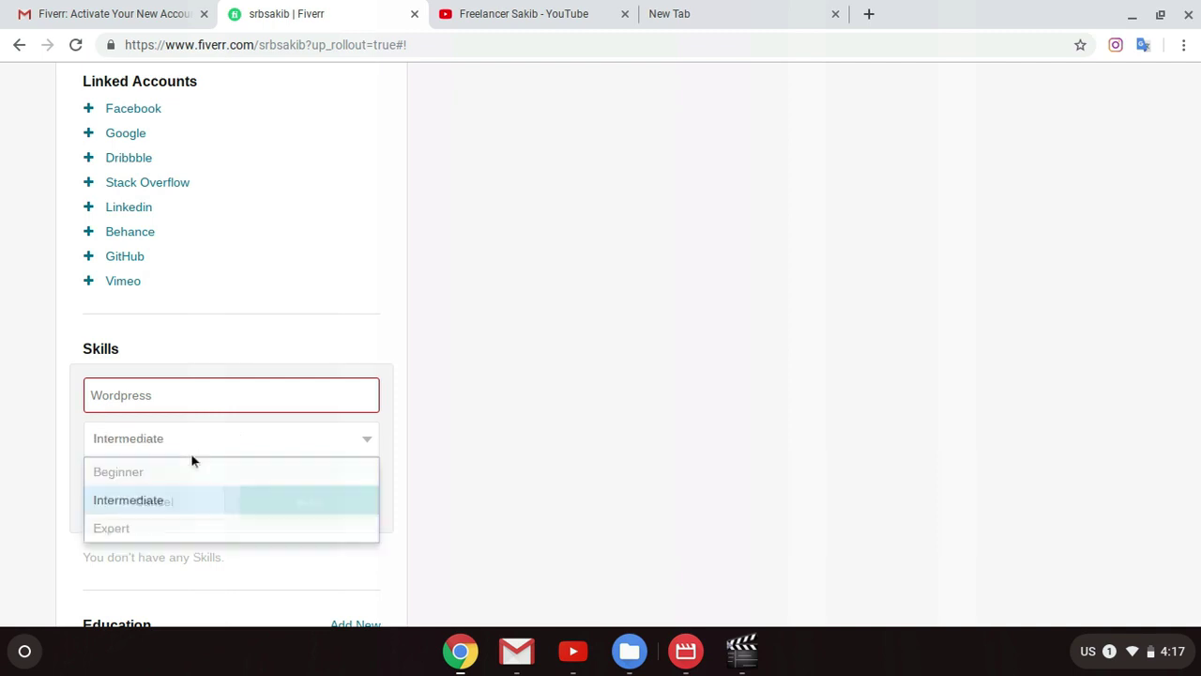
click(186, 530)
click(196, 388)
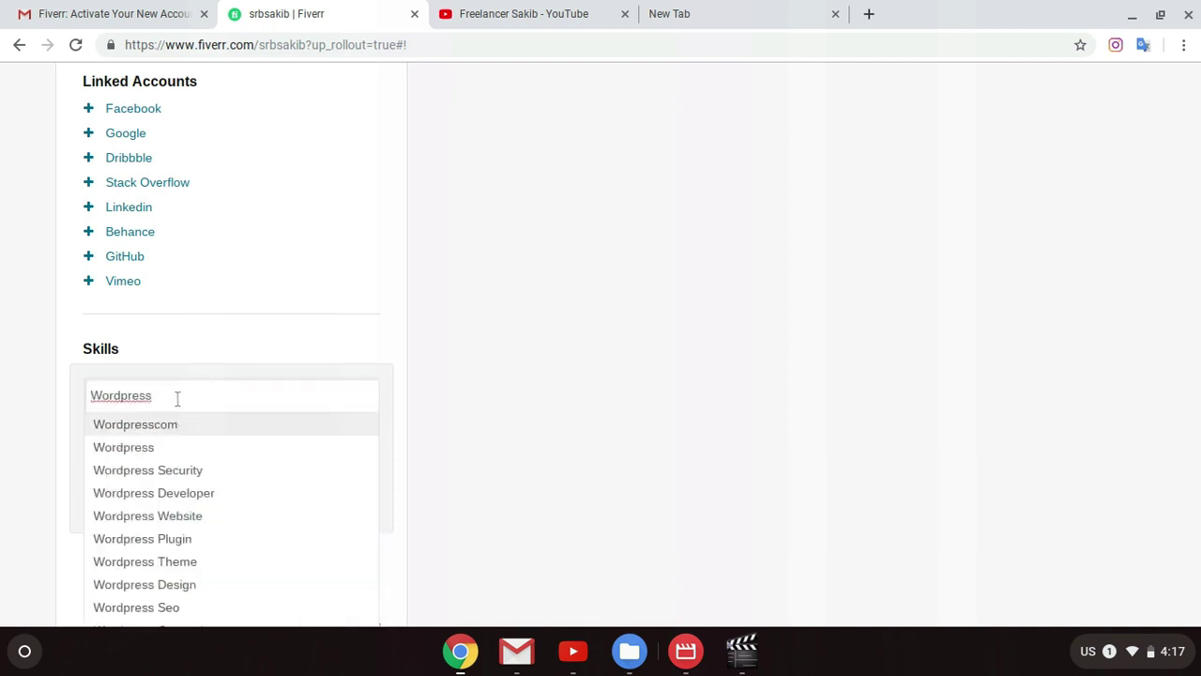
click(166, 458)
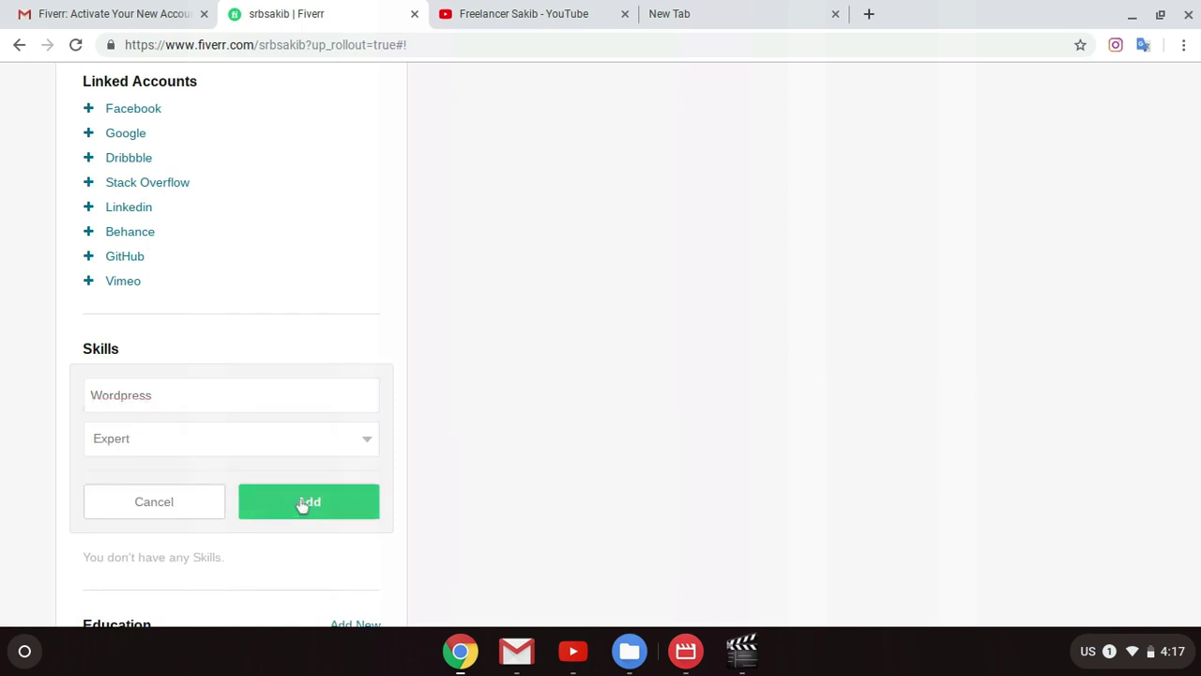
click(303, 501)
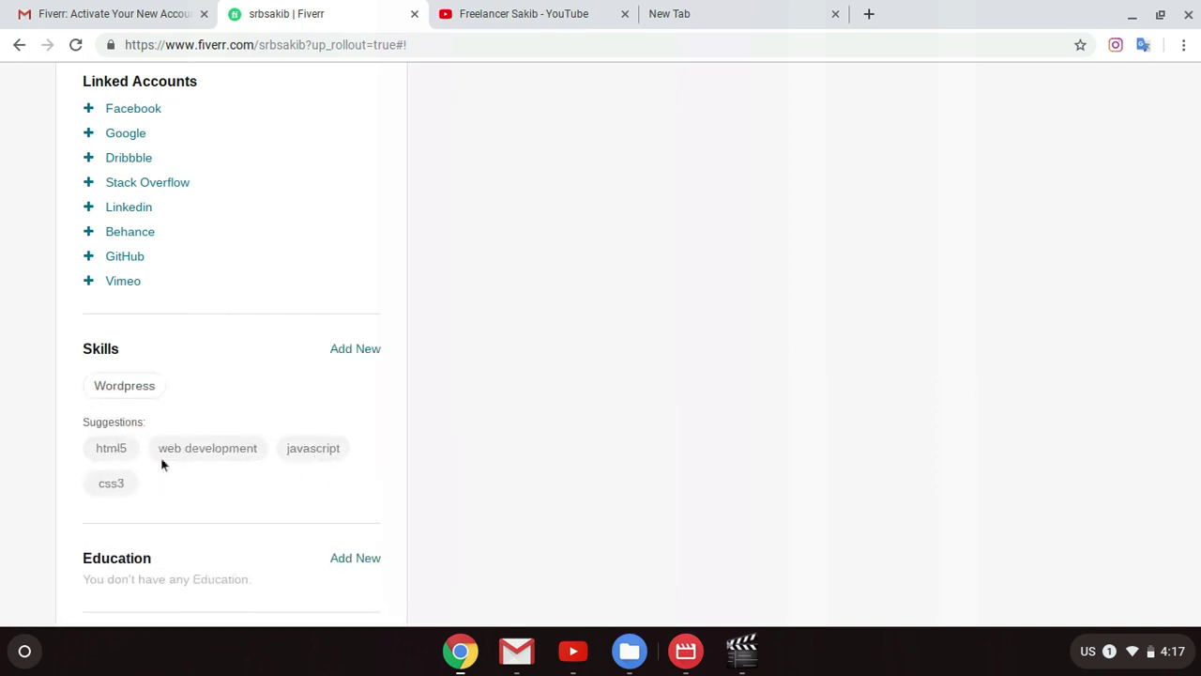
Step: Add the suggested skills Html5 and Css3, both at Expert level
click(125, 450)
click(272, 448)
click(166, 539)
click(326, 501)
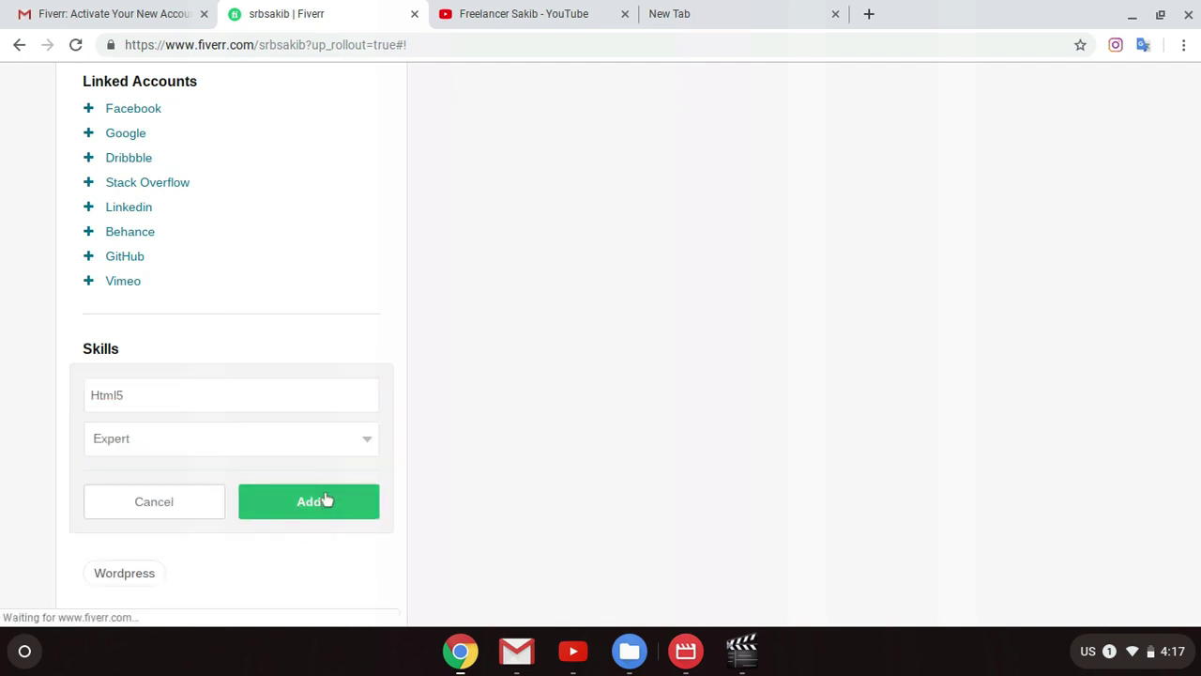
click(197, 451)
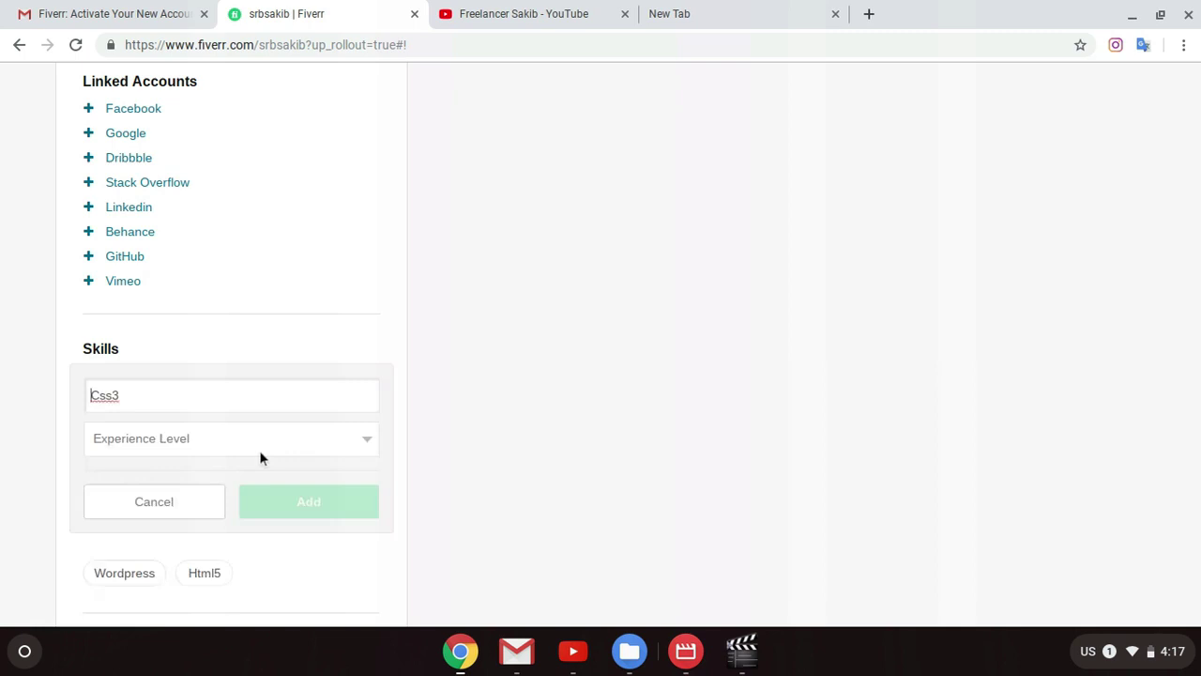
click(279, 450)
click(244, 522)
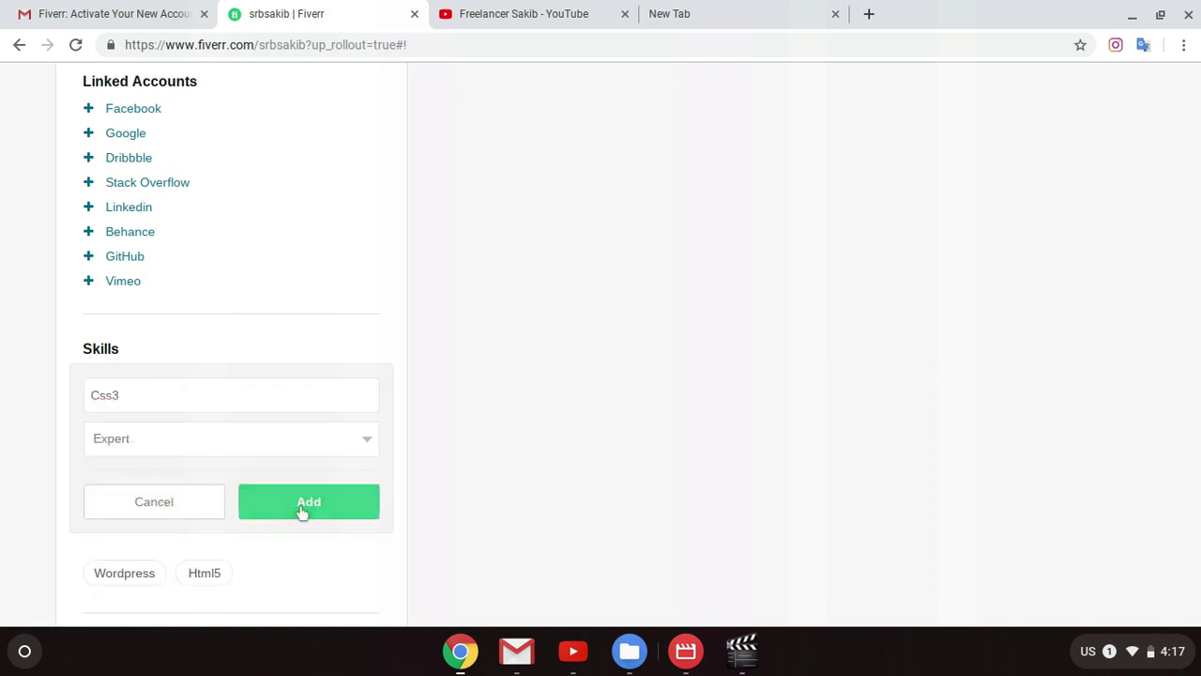
click(302, 506)
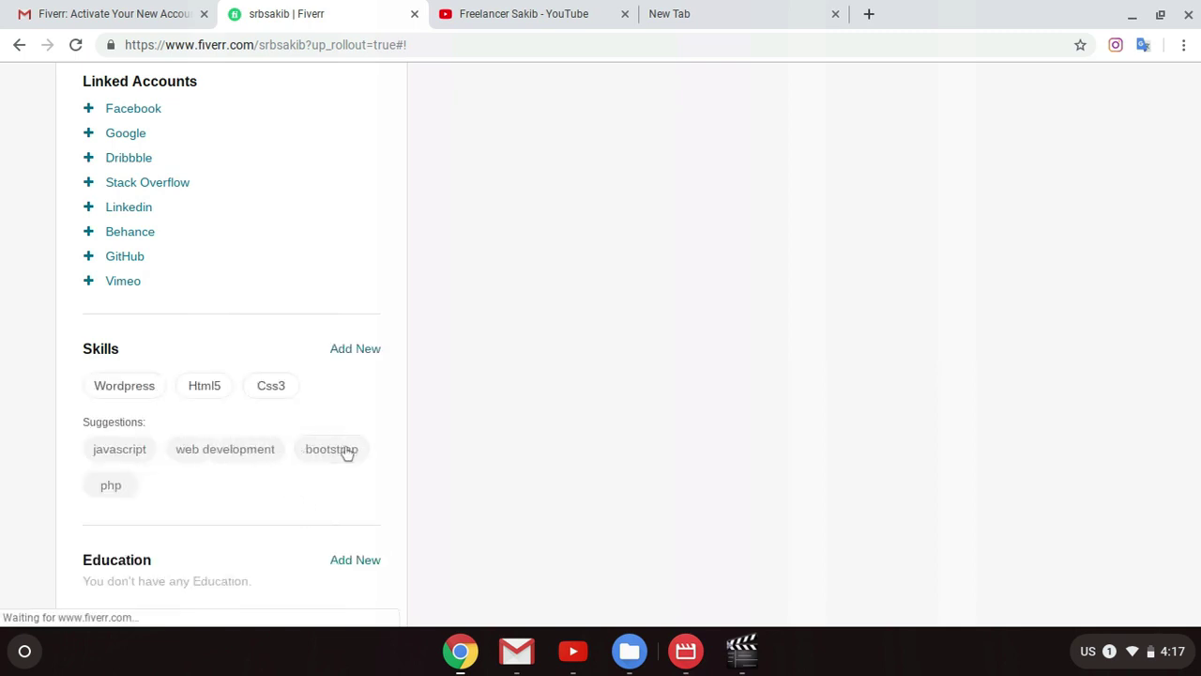
Step: Add the suggested skill Bootstrap at Expert level
click(349, 453)
click(191, 442)
click(179, 525)
click(322, 507)
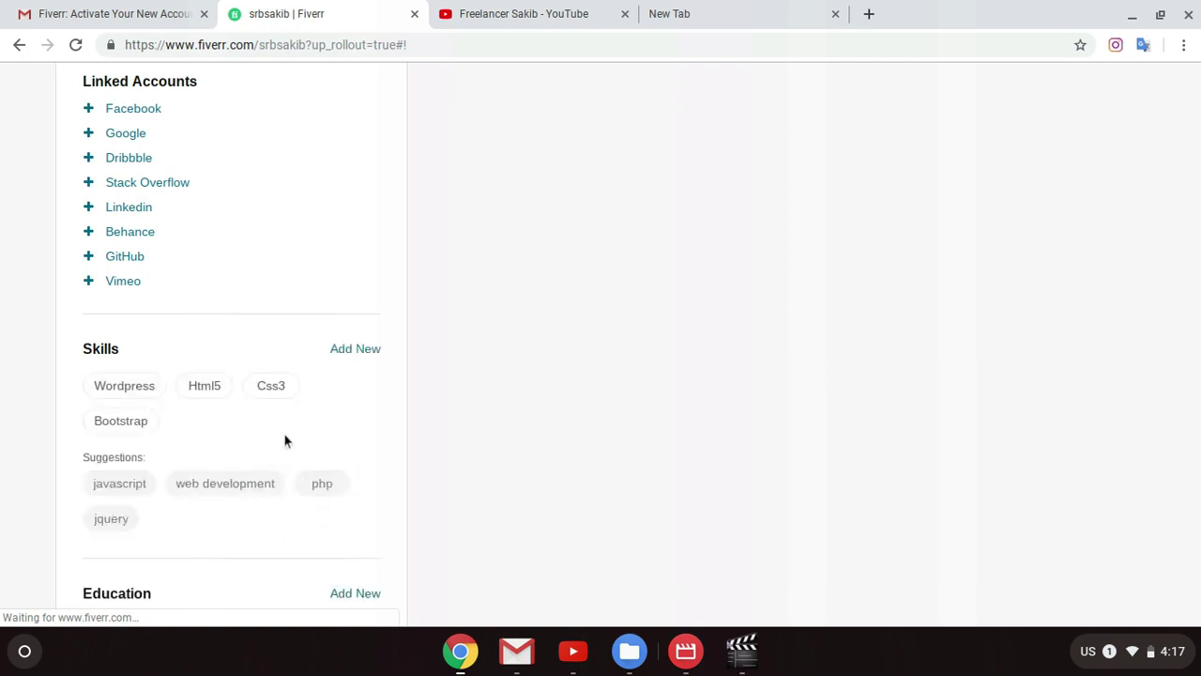
Step: Add Photoshoop, found by typing 'Photosho', as an Expert-level skill
click(362, 349)
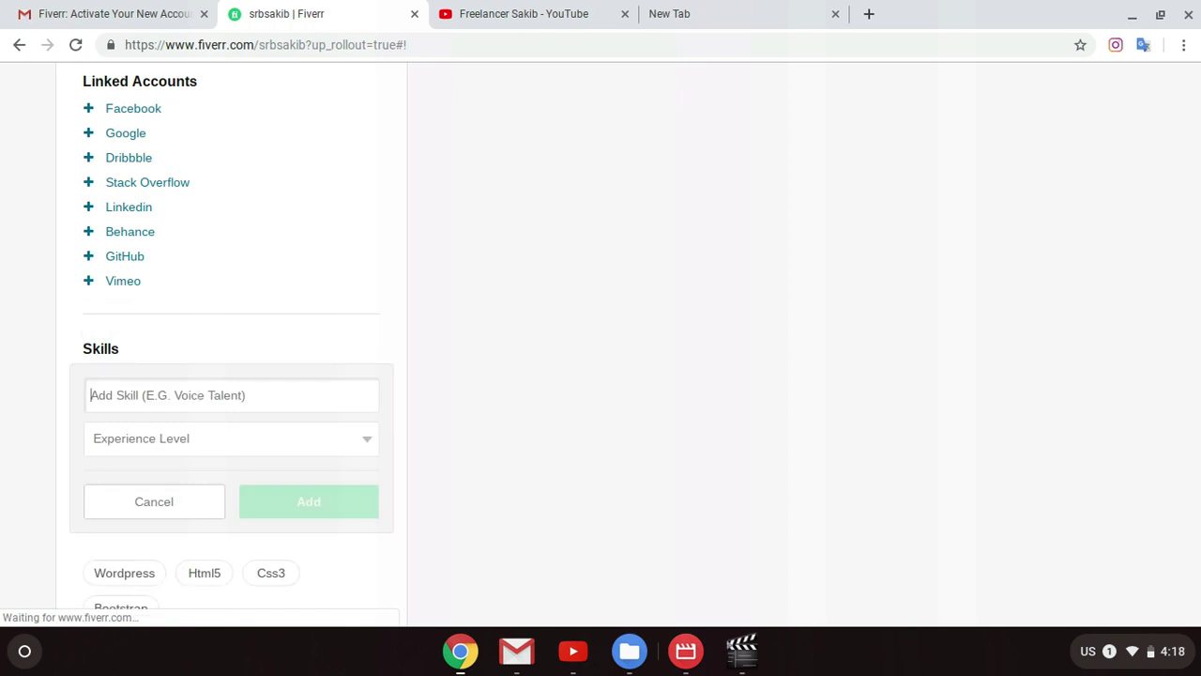
text(Pho)
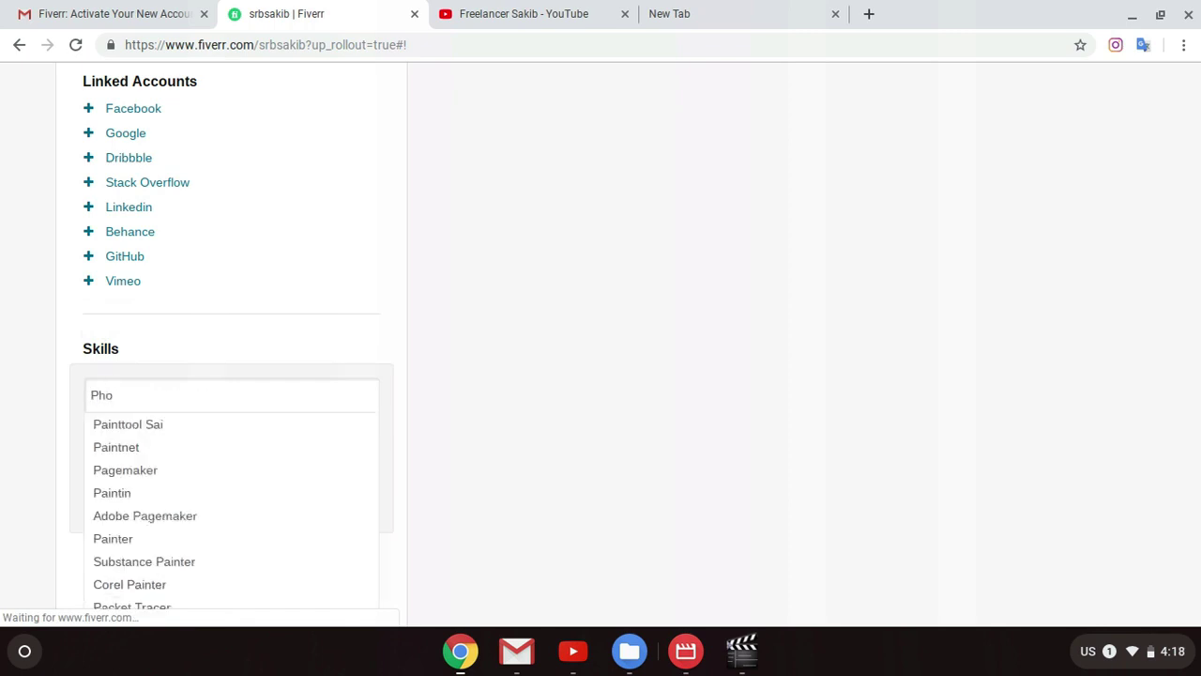
text(to)
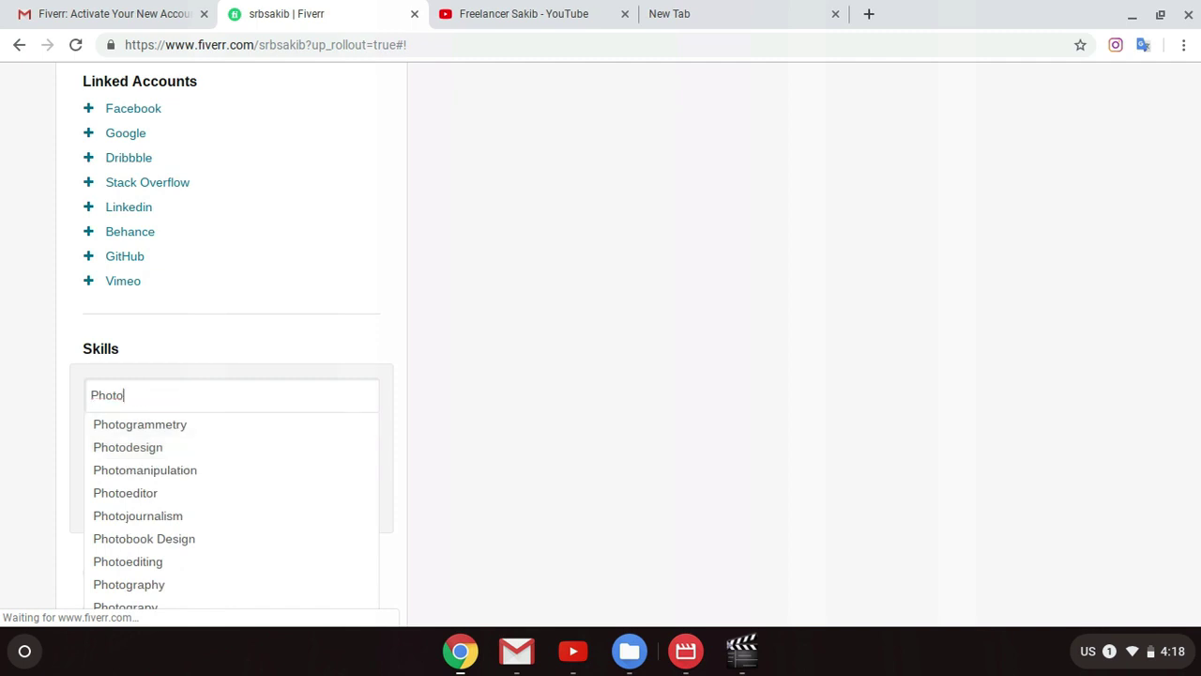
text(shoop)
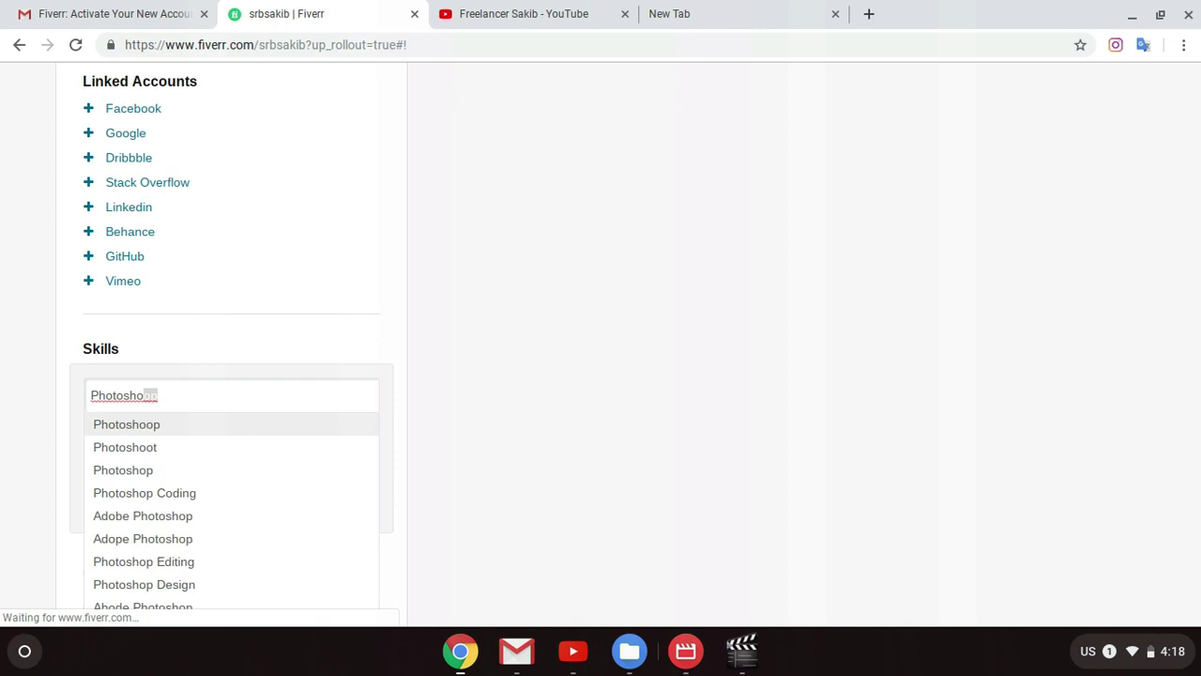
click(136, 425)
click(299, 438)
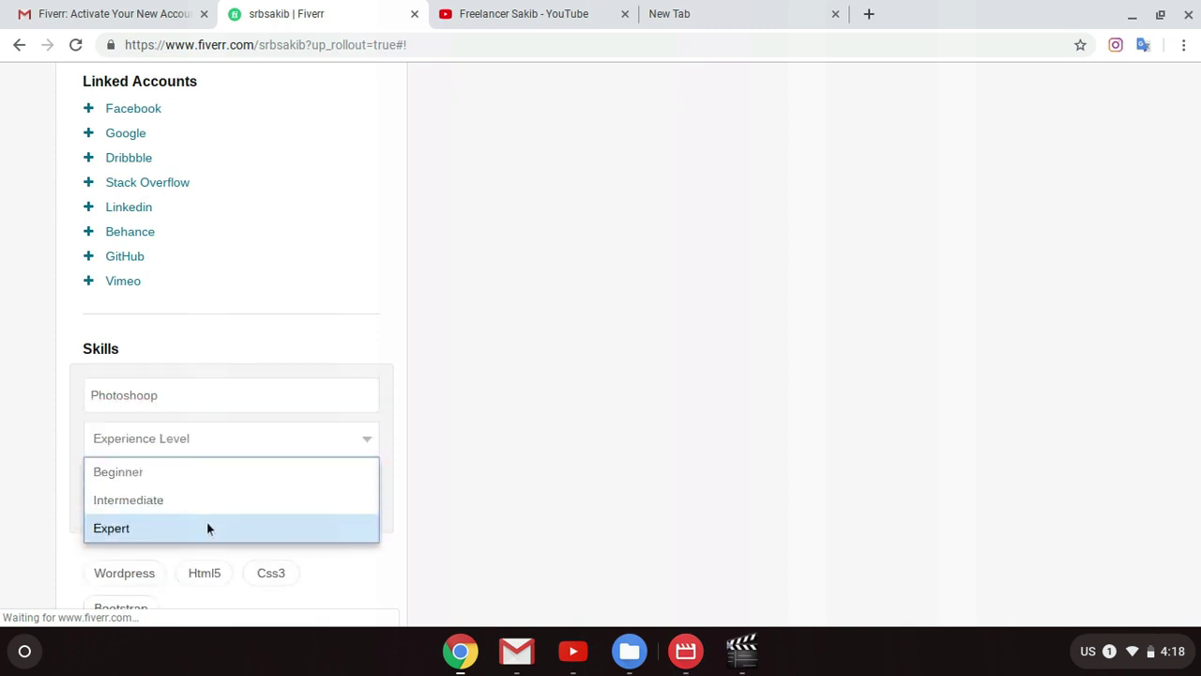
click(206, 522)
click(303, 508)
click(352, 348)
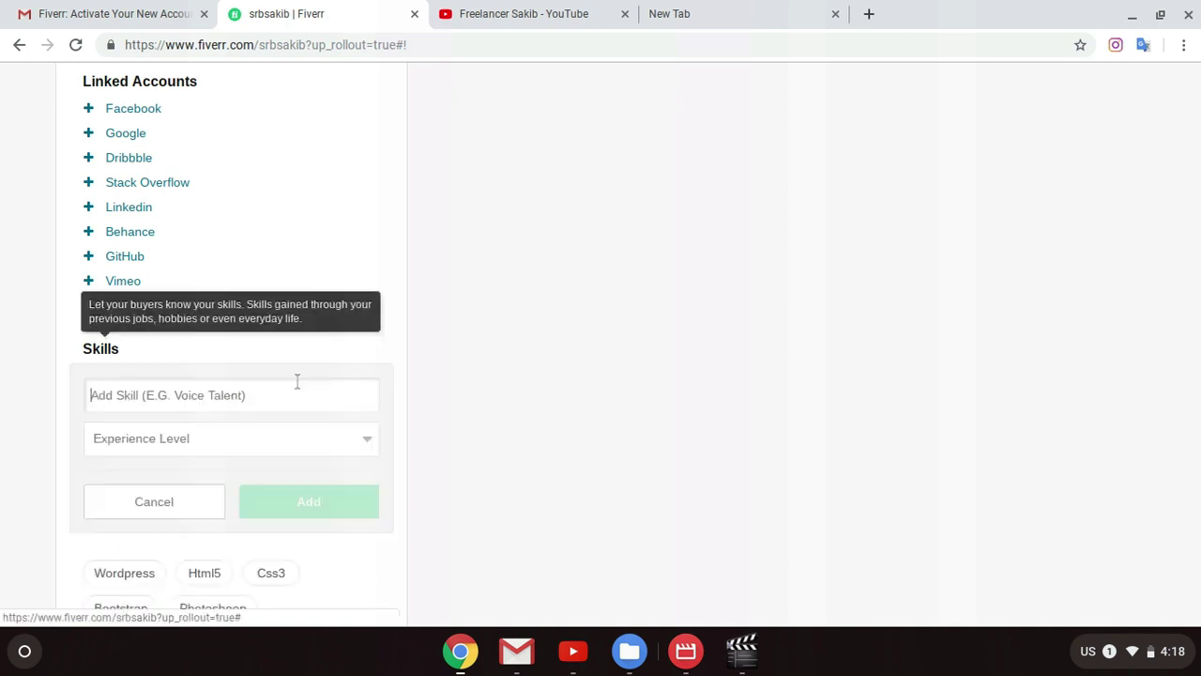
Step: Add Adobe Illustrato, found by typing 'Illustrator', as an Expert-level skill
text(Illu)
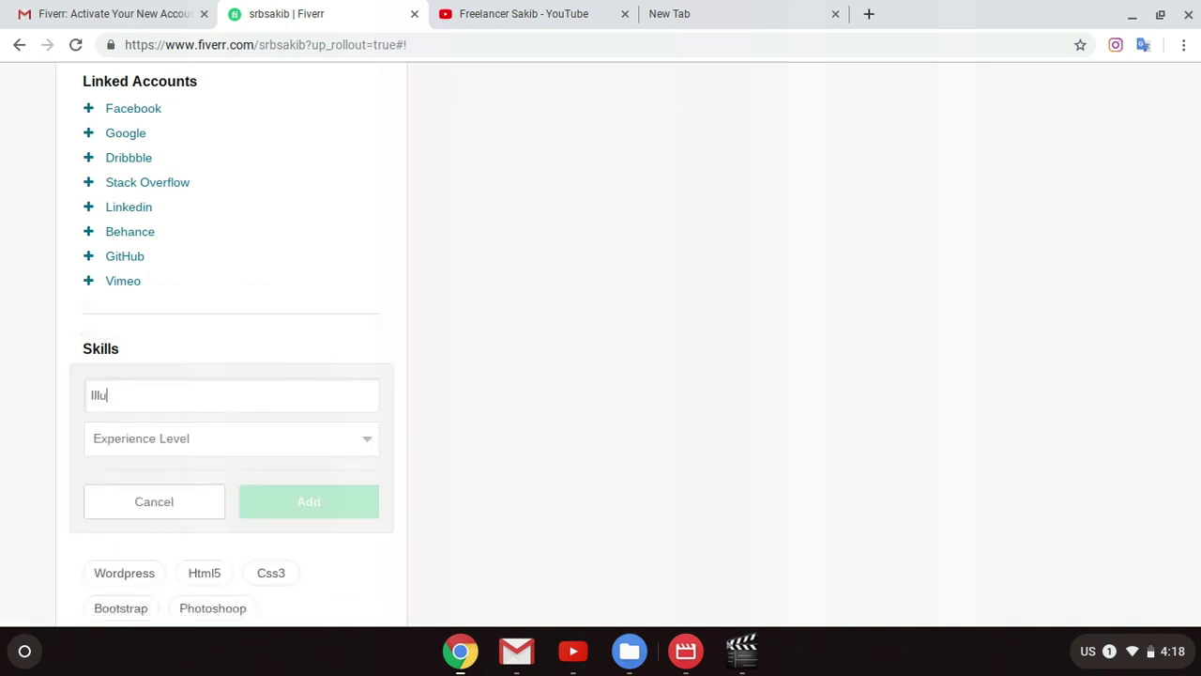
key(BackSpace)
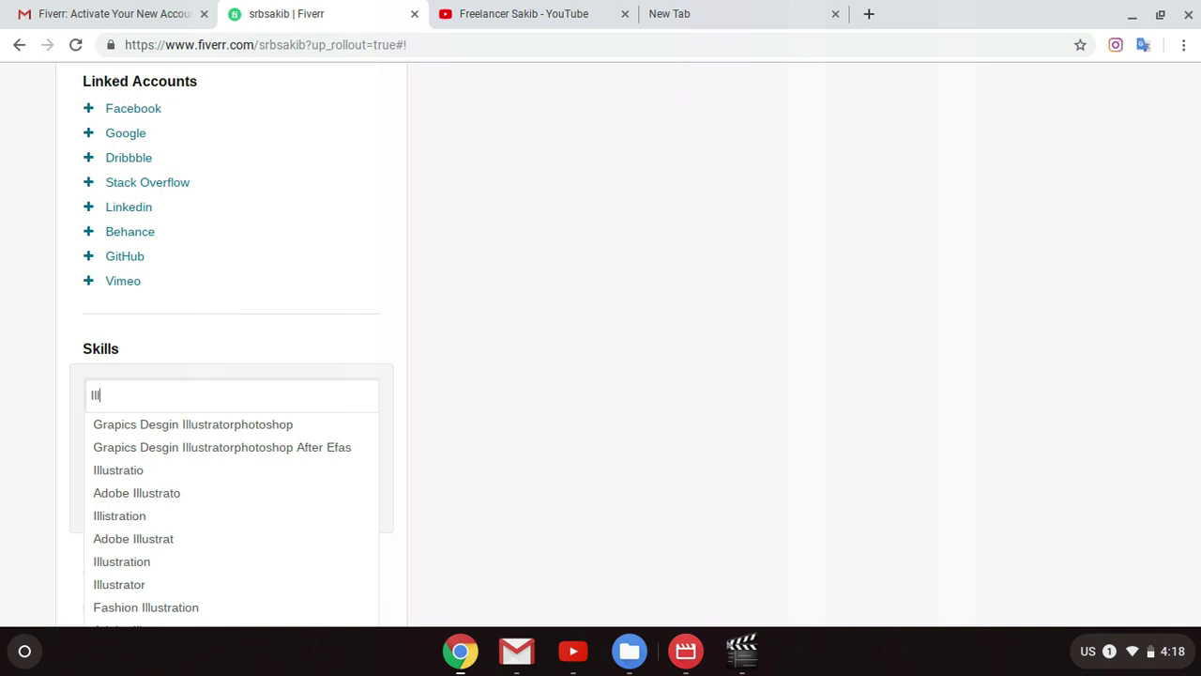
text(ustrator)
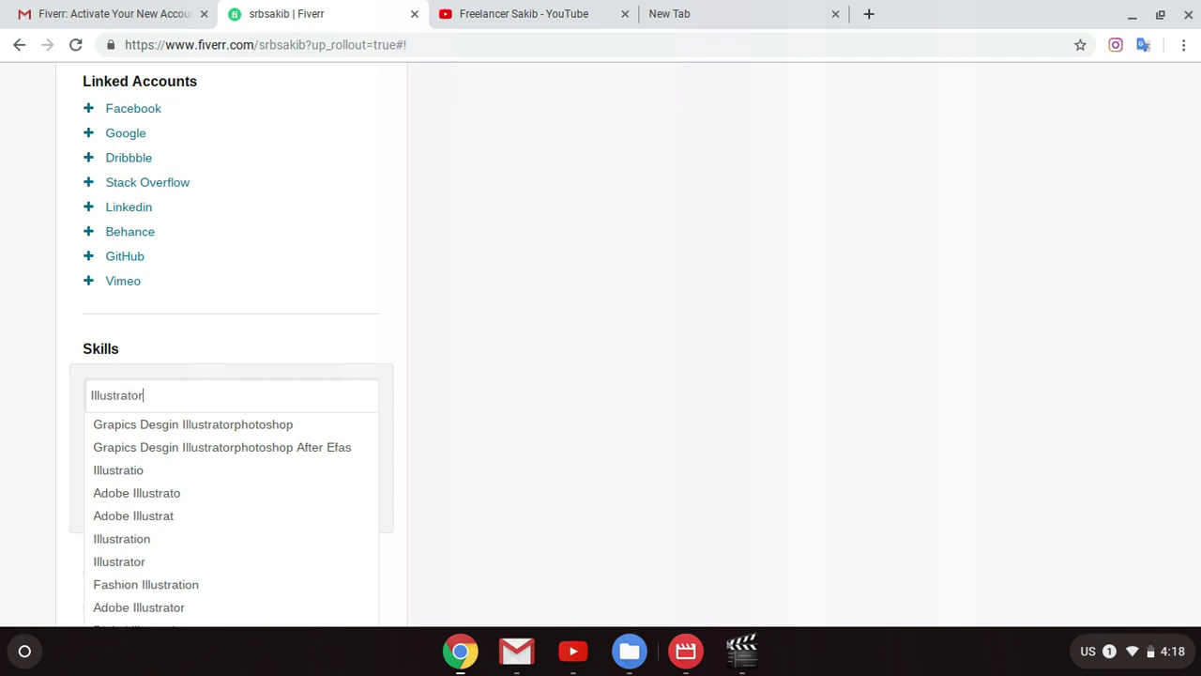
click(171, 493)
click(218, 449)
click(201, 527)
click(300, 510)
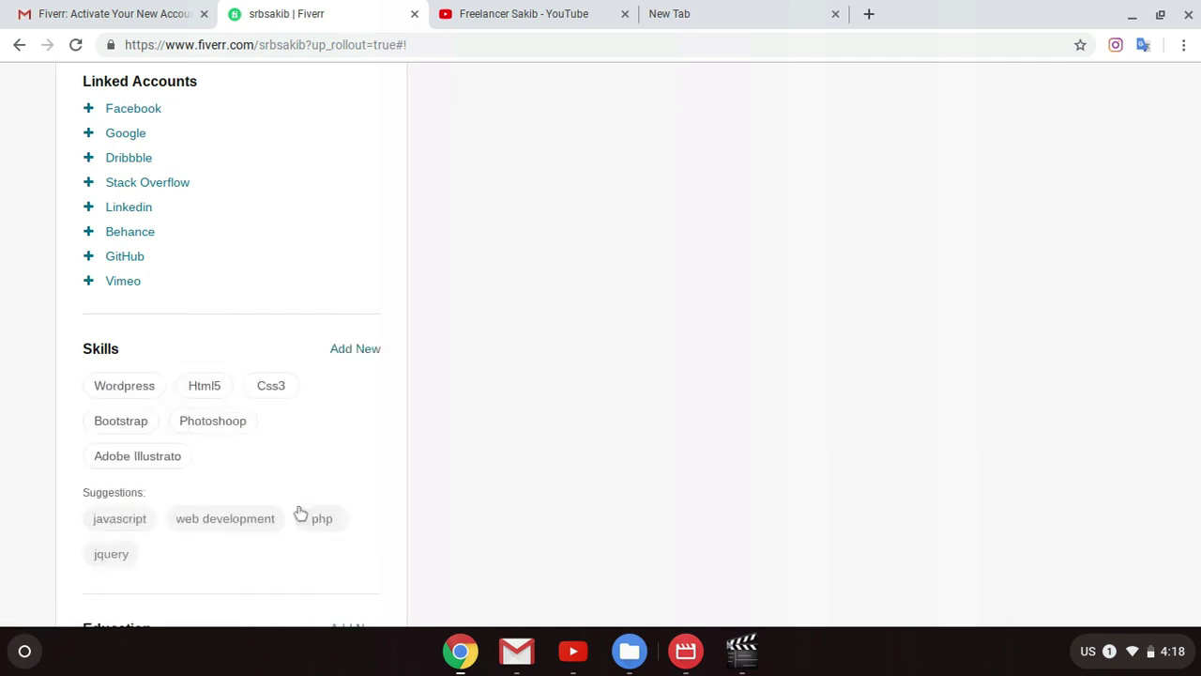
scroll(310, 464, down, 3)
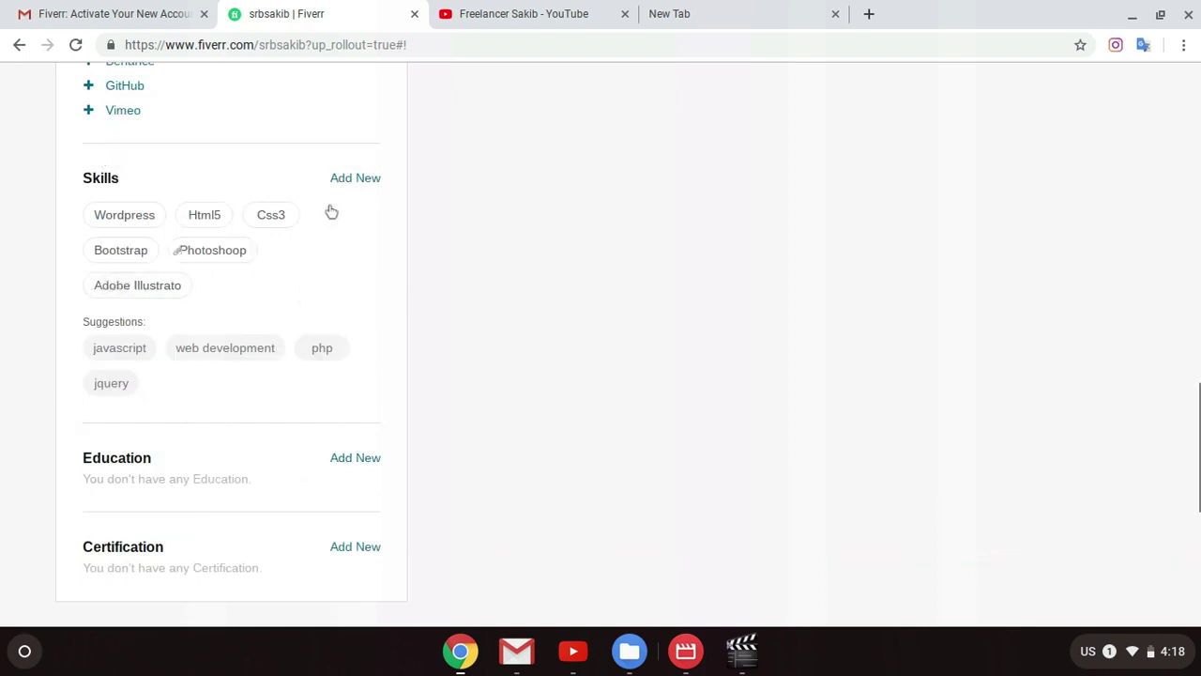
Step: Add Graphicsdesign, found by typing 'Graphic', as an Expert-level skill
click(353, 178)
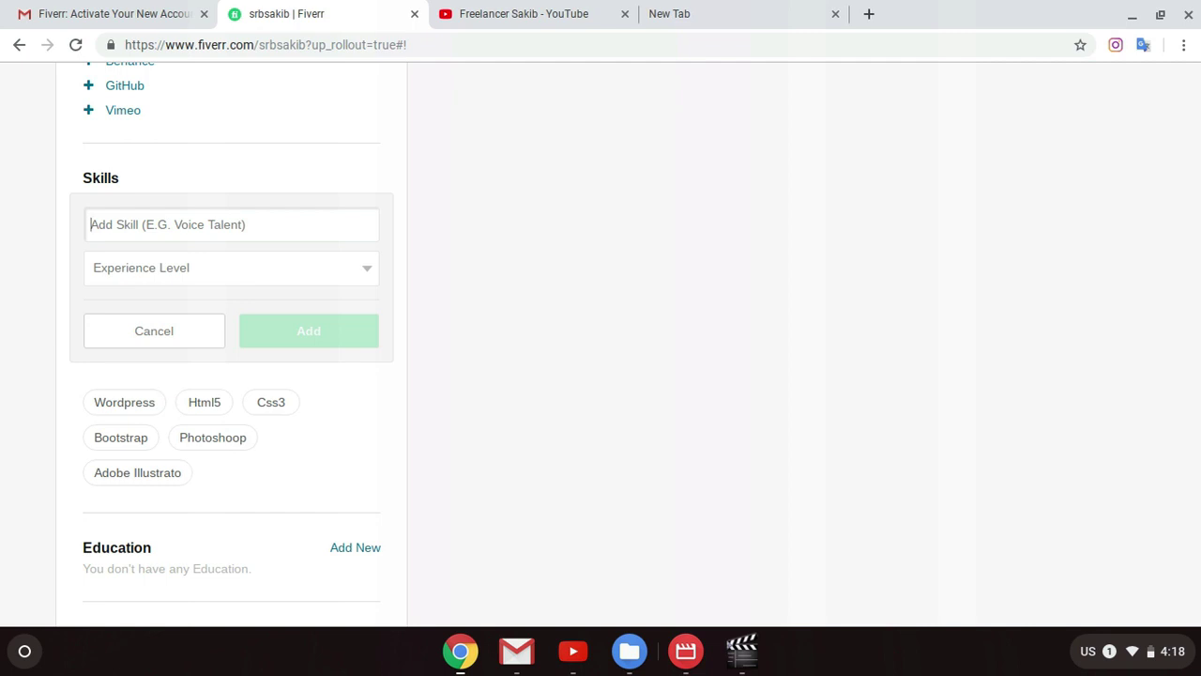
text(Grap)
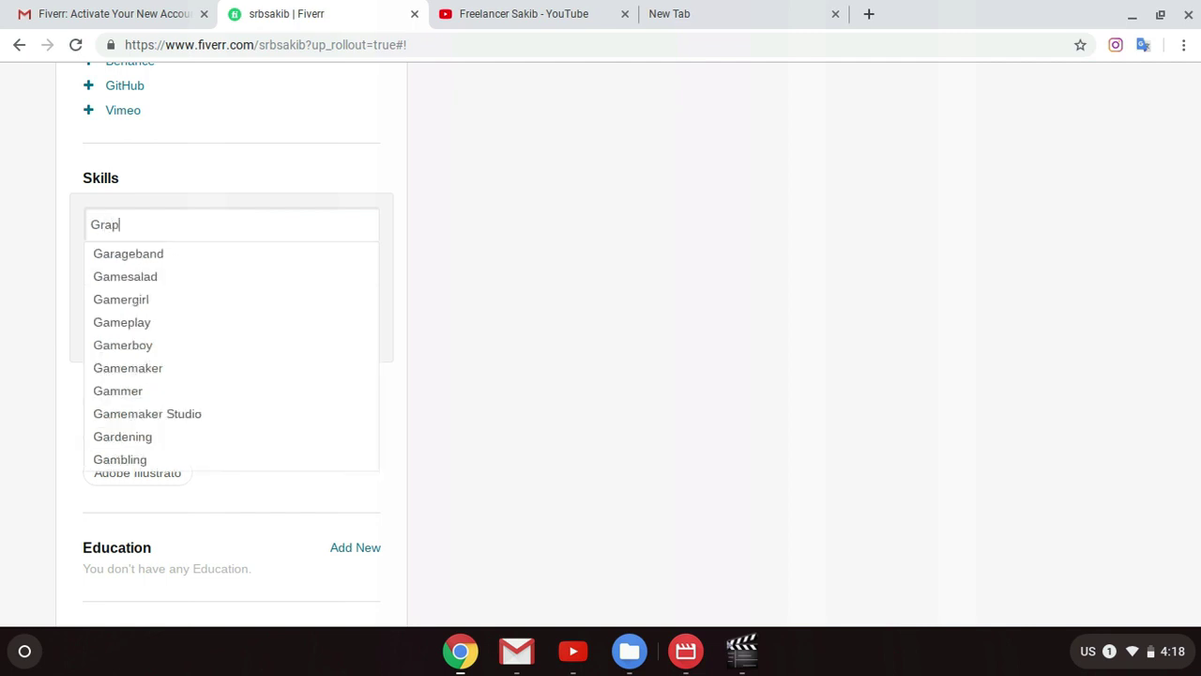
text(hicsdesign)
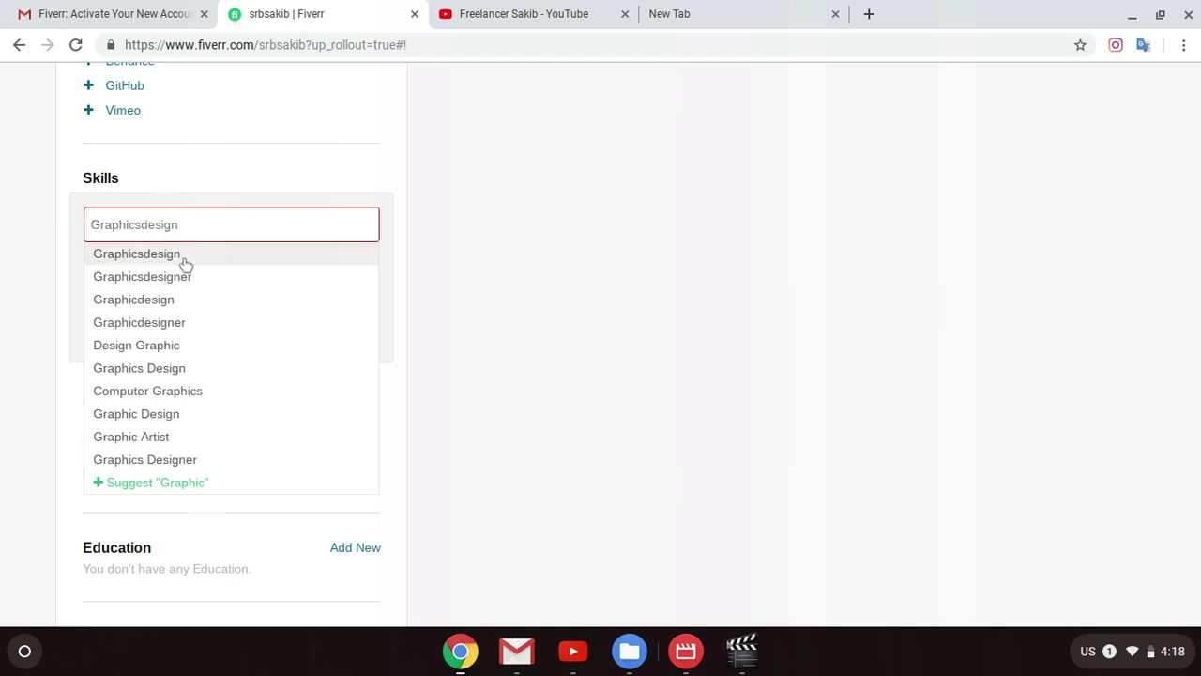
click(251, 338)
click(224, 270)
click(166, 360)
click(308, 345)
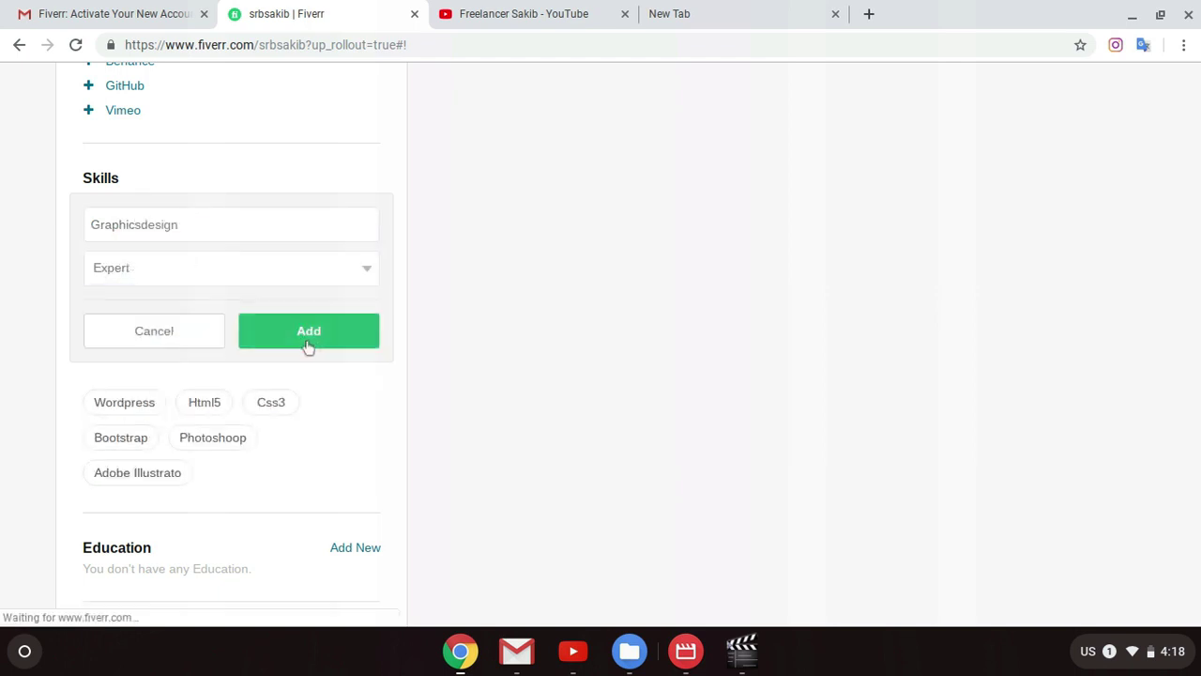
scroll(305, 419, down, 2)
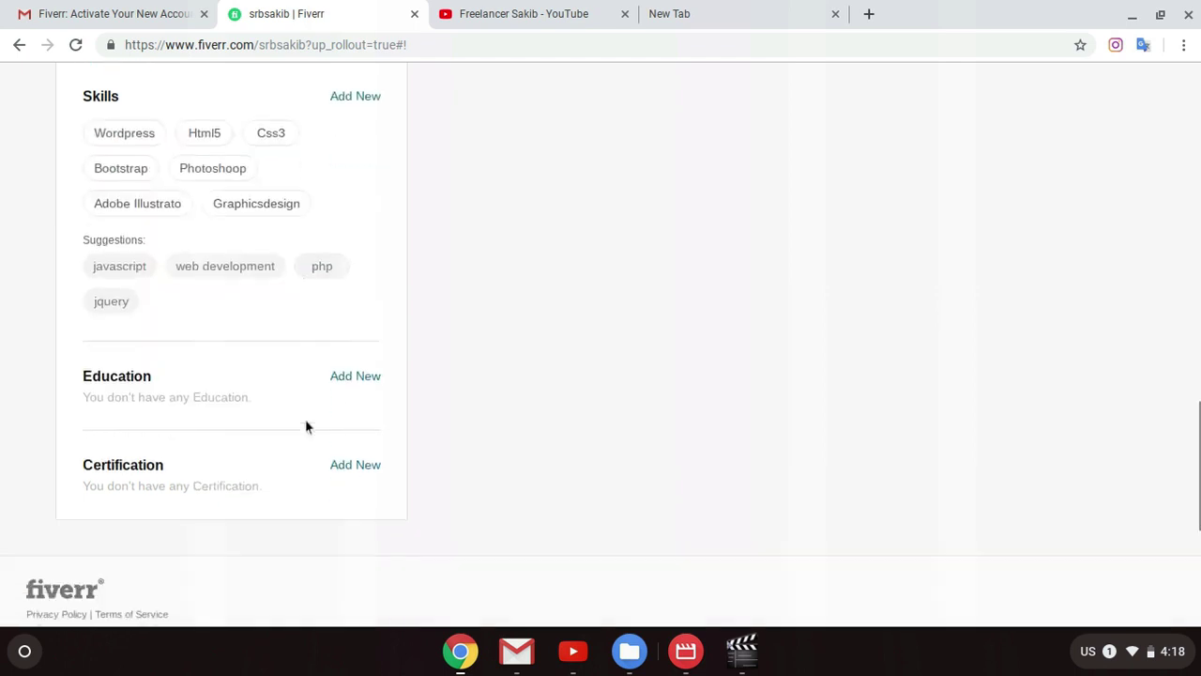
scroll(315, 408, down, 1)
Step: Start a new education entry with Bangladesh as the country
click(354, 345)
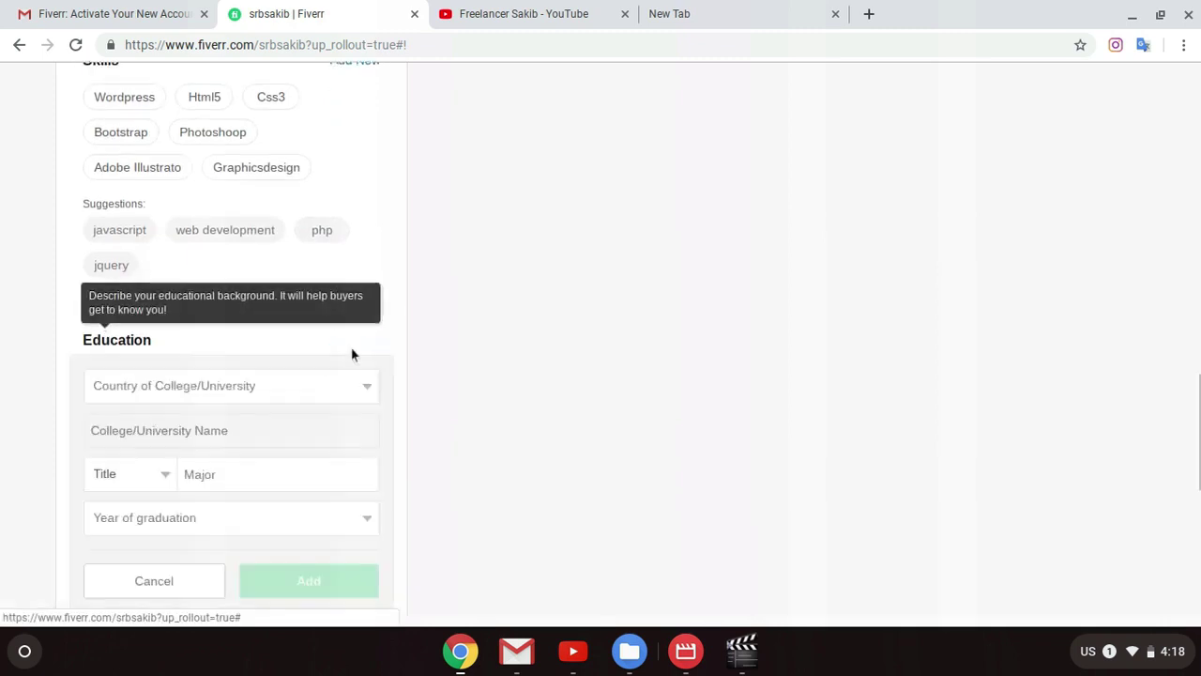
scroll(188, 395, down, 1)
scroll(295, 366, down, 1)
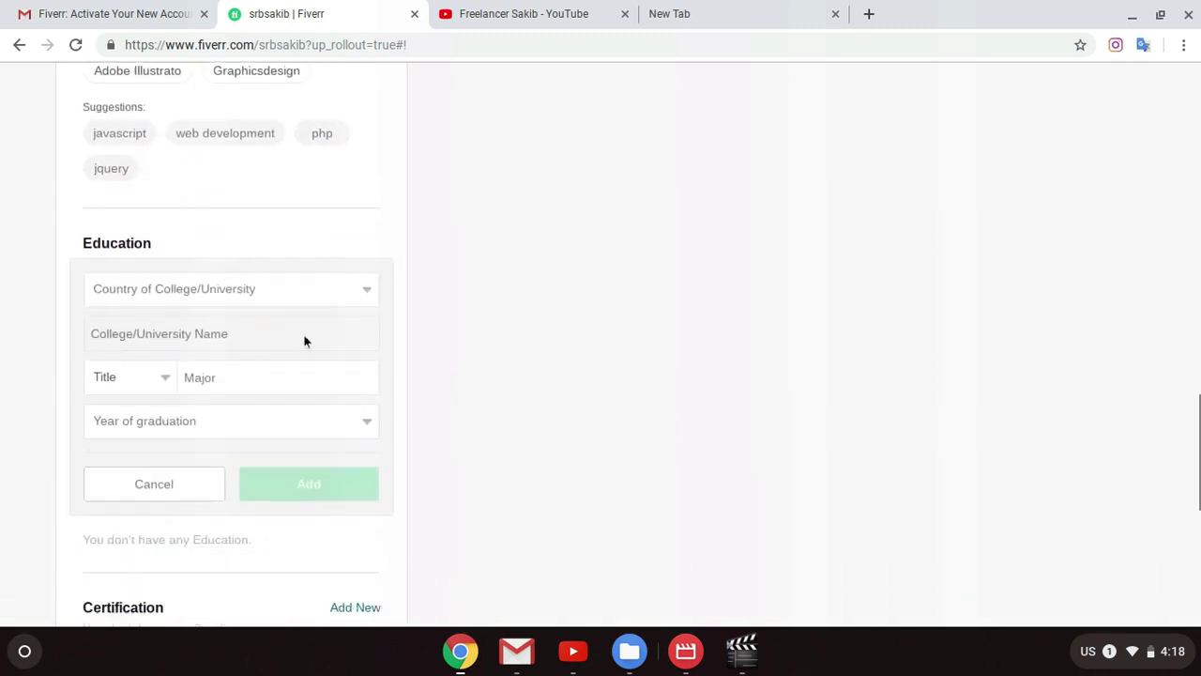
click(303, 300)
scroll(194, 453, down, 3)
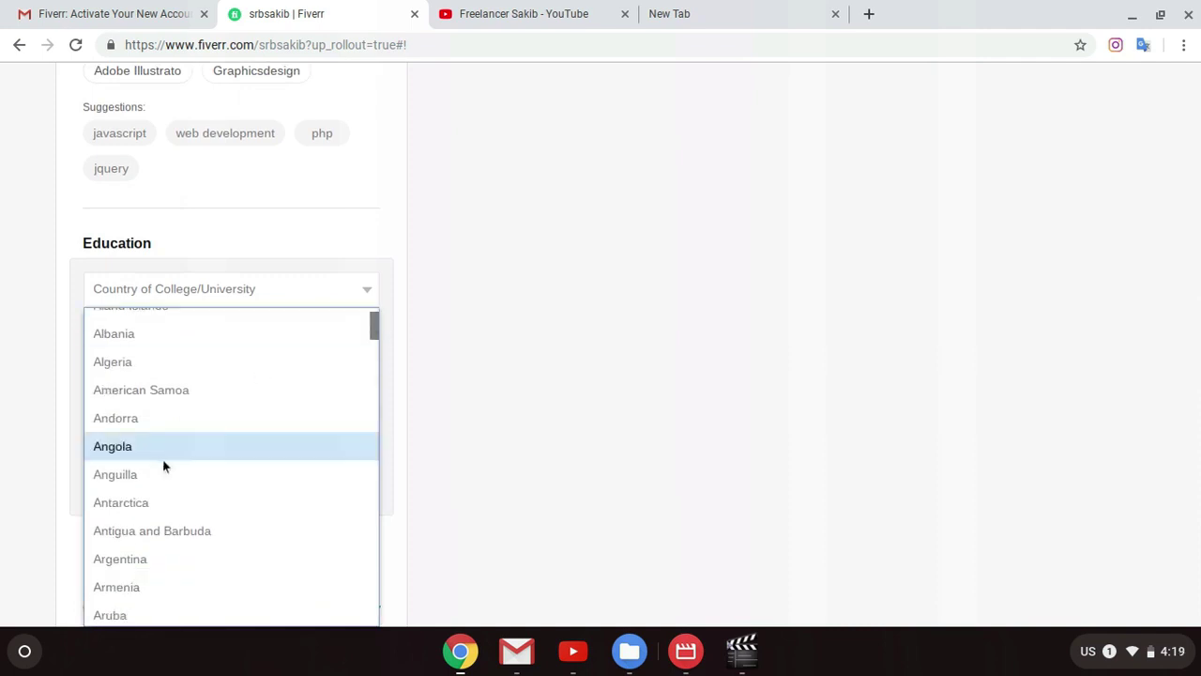
scroll(233, 480, down, 3)
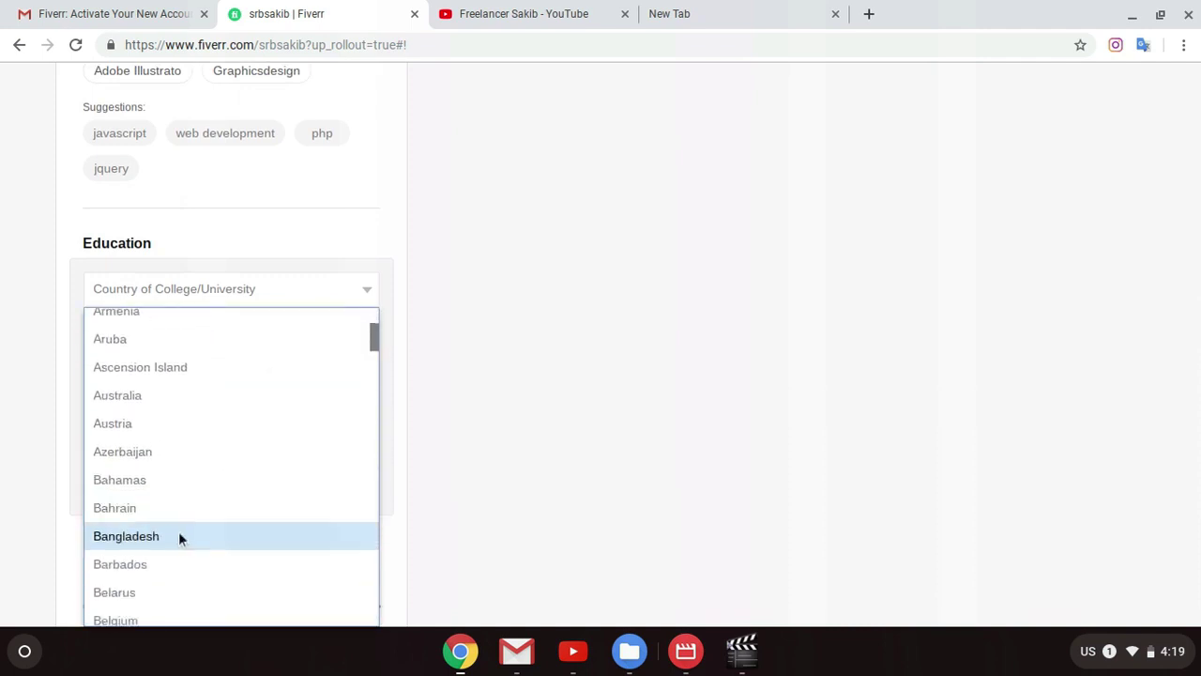
click(179, 531)
Step: Fill in Madan Mohan College as the college name from 'Madan M'
click(241, 347)
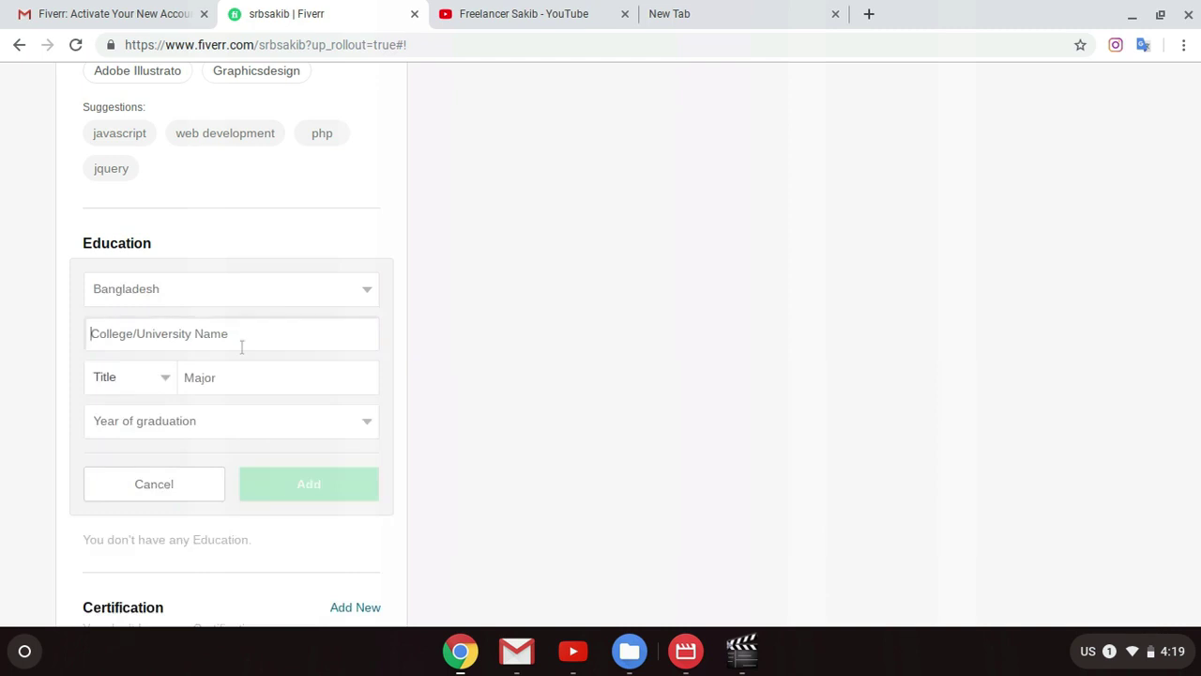
text(M)
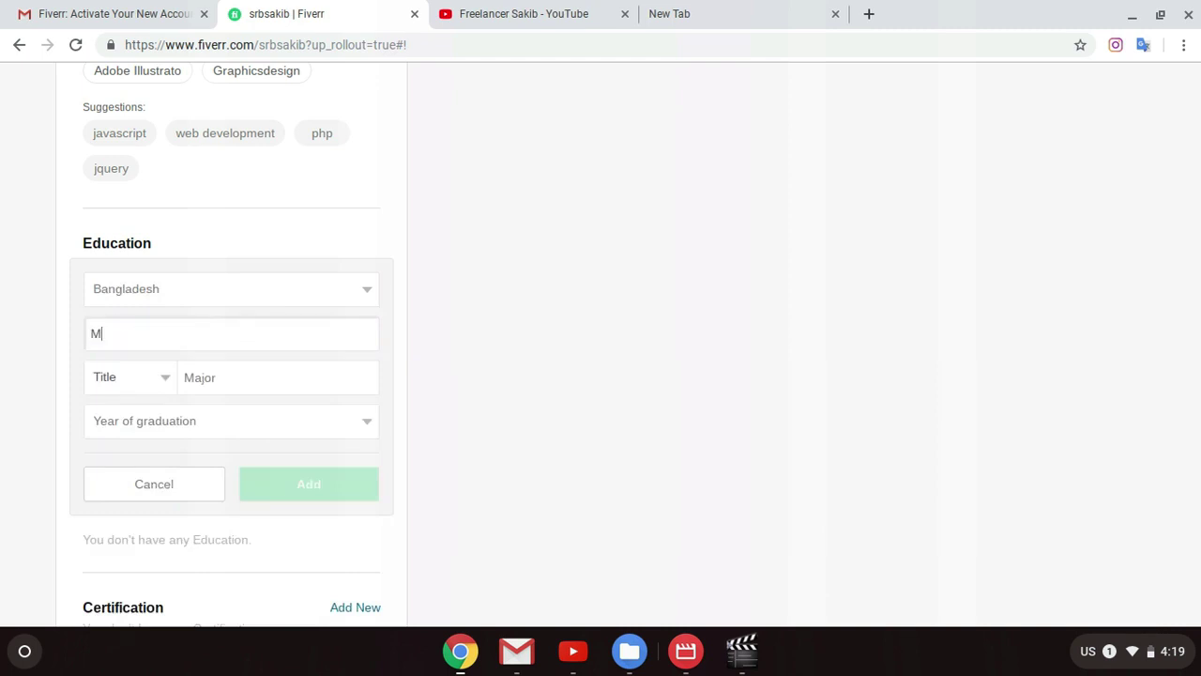
text(ad)
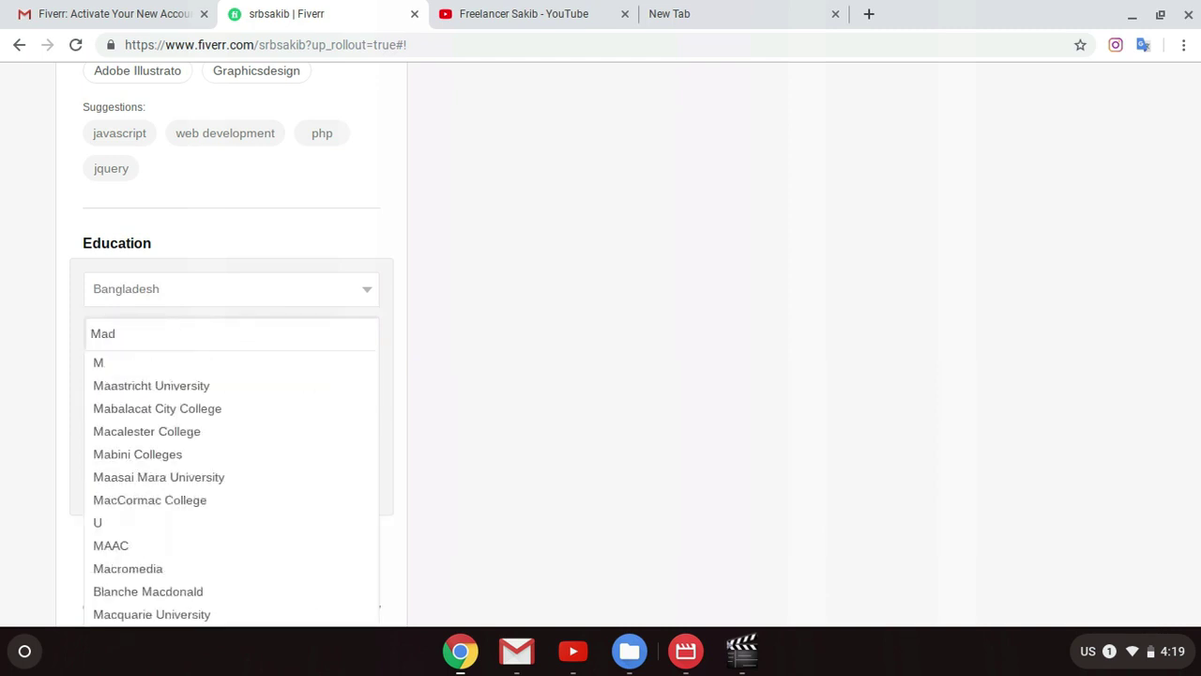
key(super)
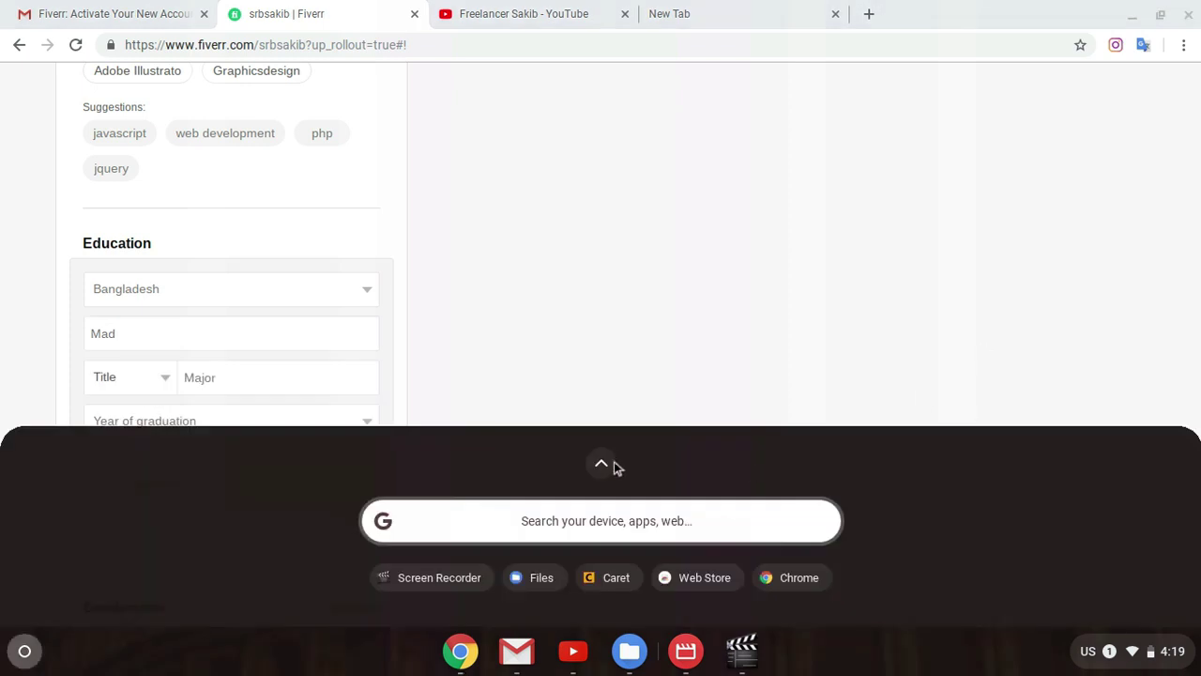
click(687, 400)
click(185, 324)
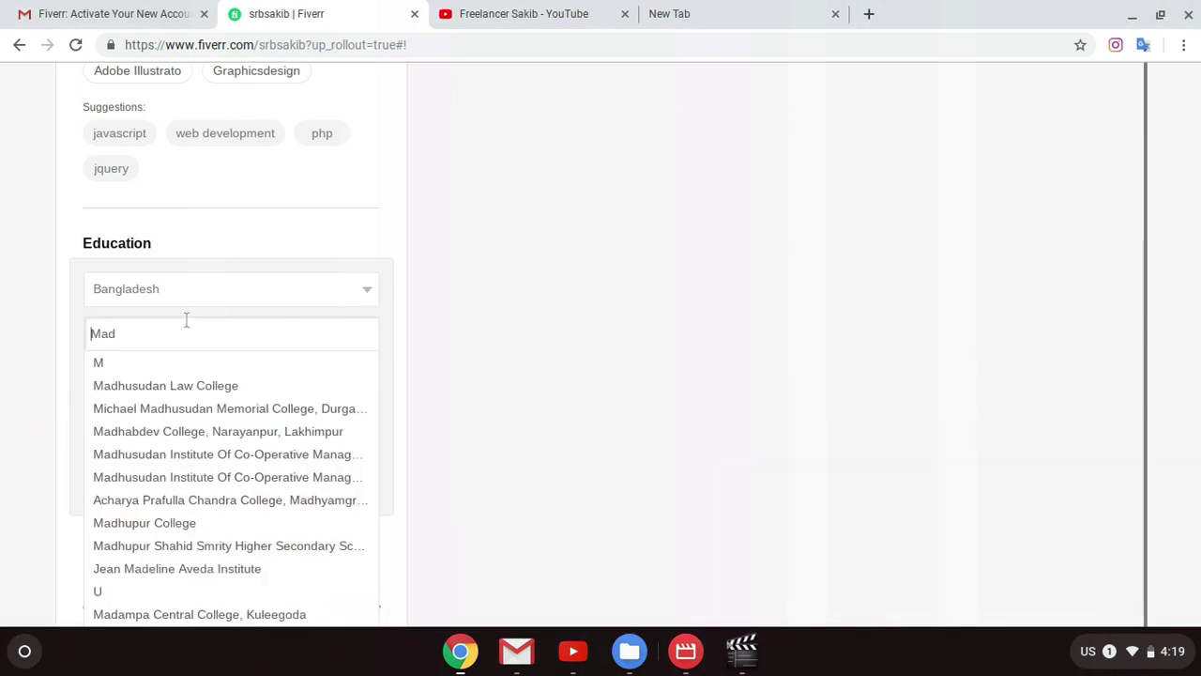
text(an M)
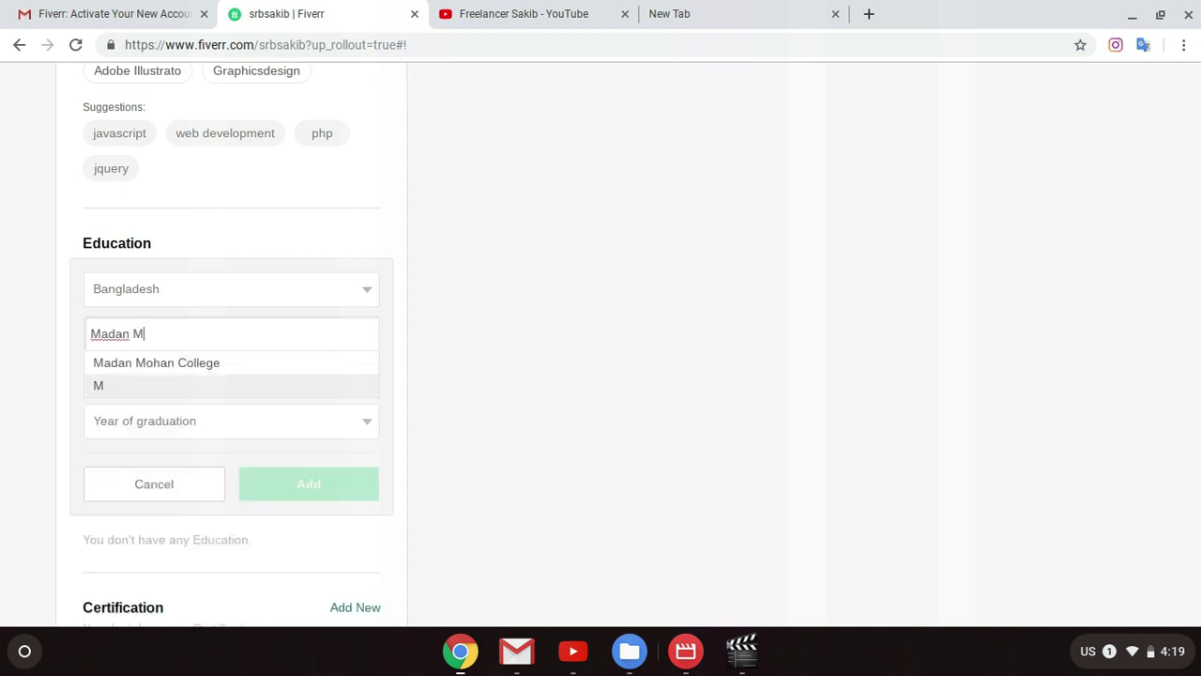
key(Return)
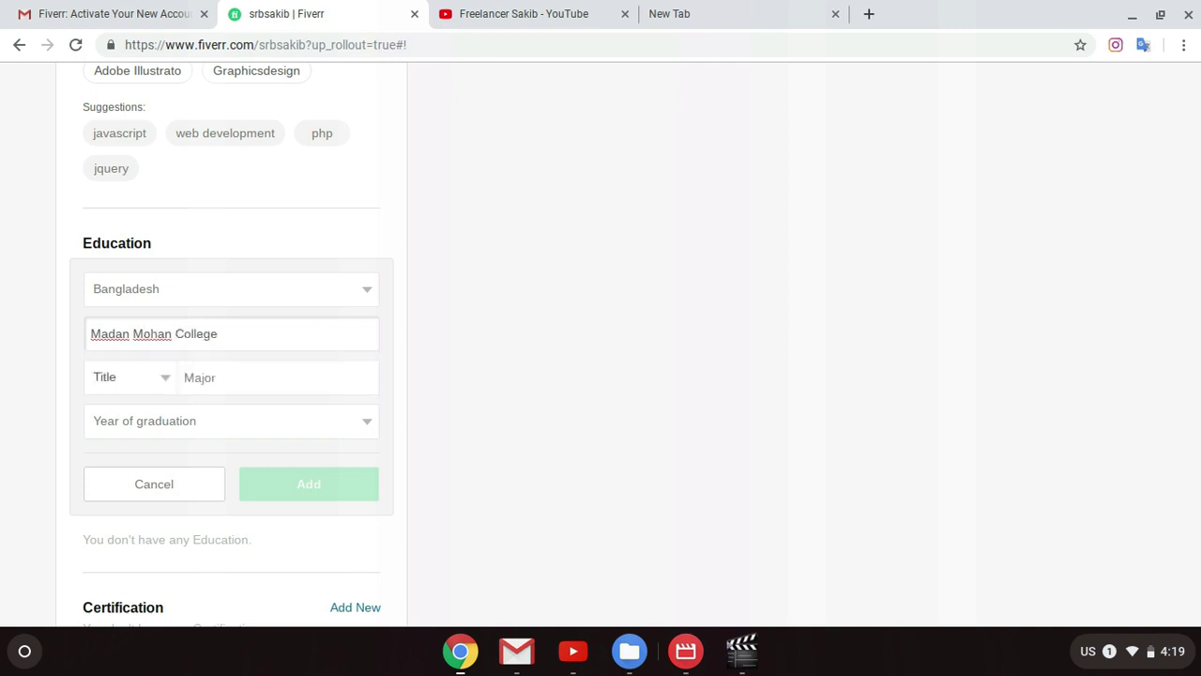
Step: Choose B.A. from the education entry's Title list
click(164, 393)
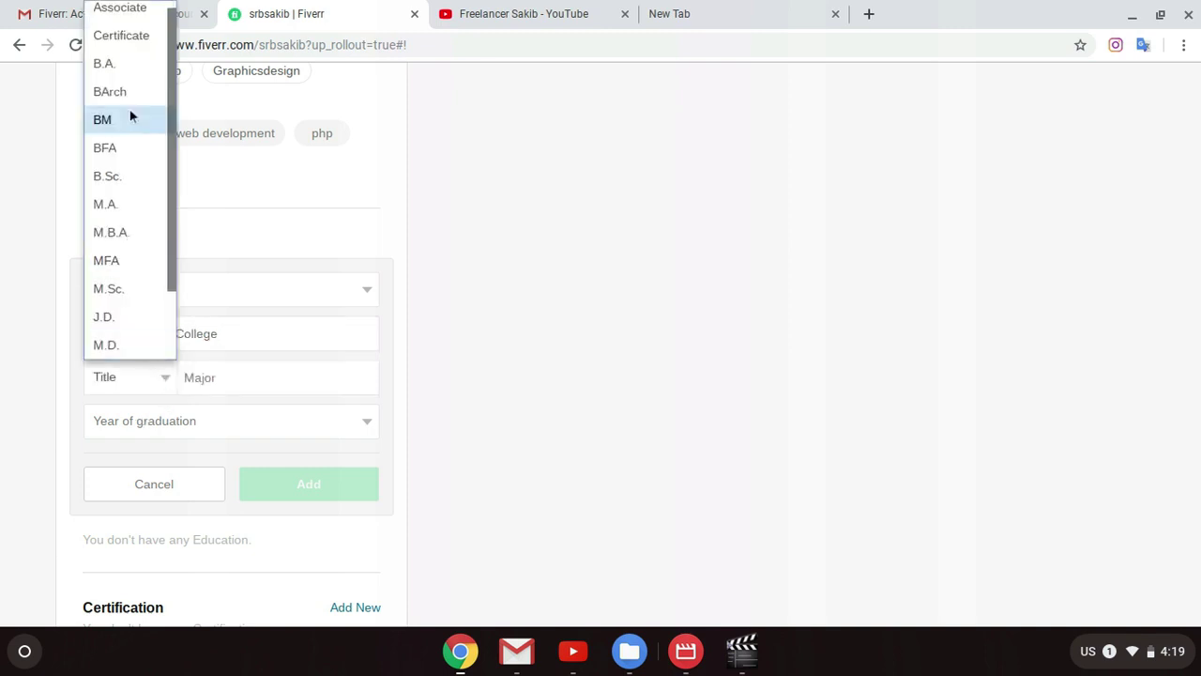
scroll(130, 126, down, 3)
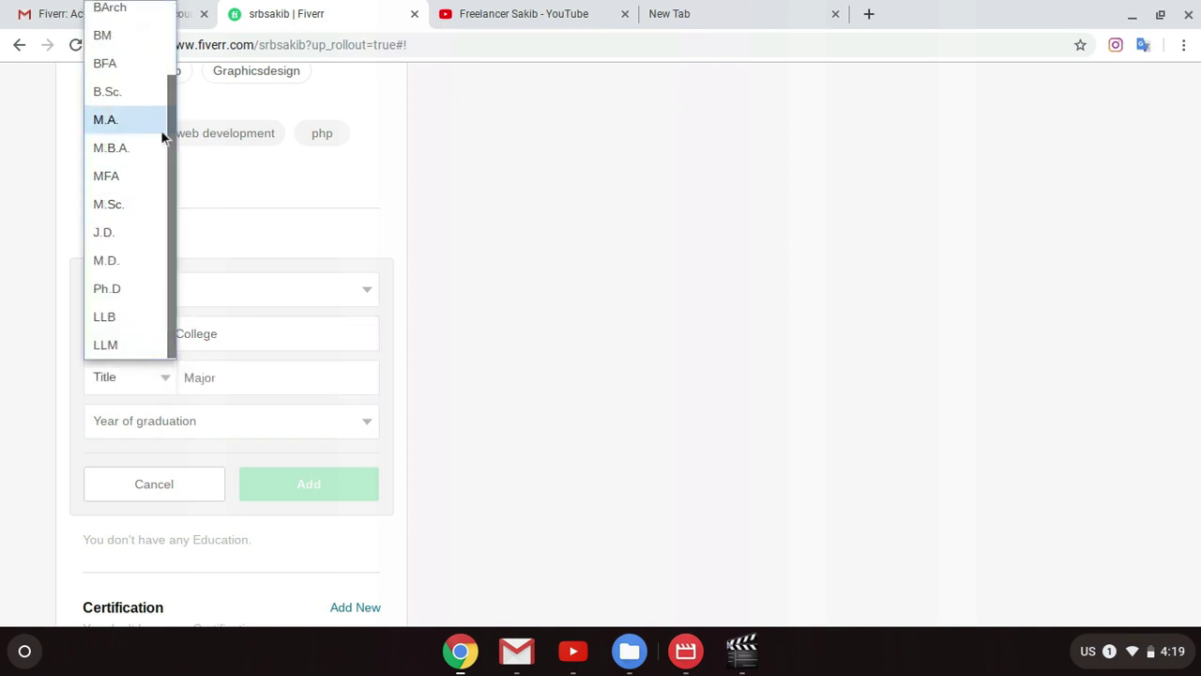
scroll(133, 230, up, 3)
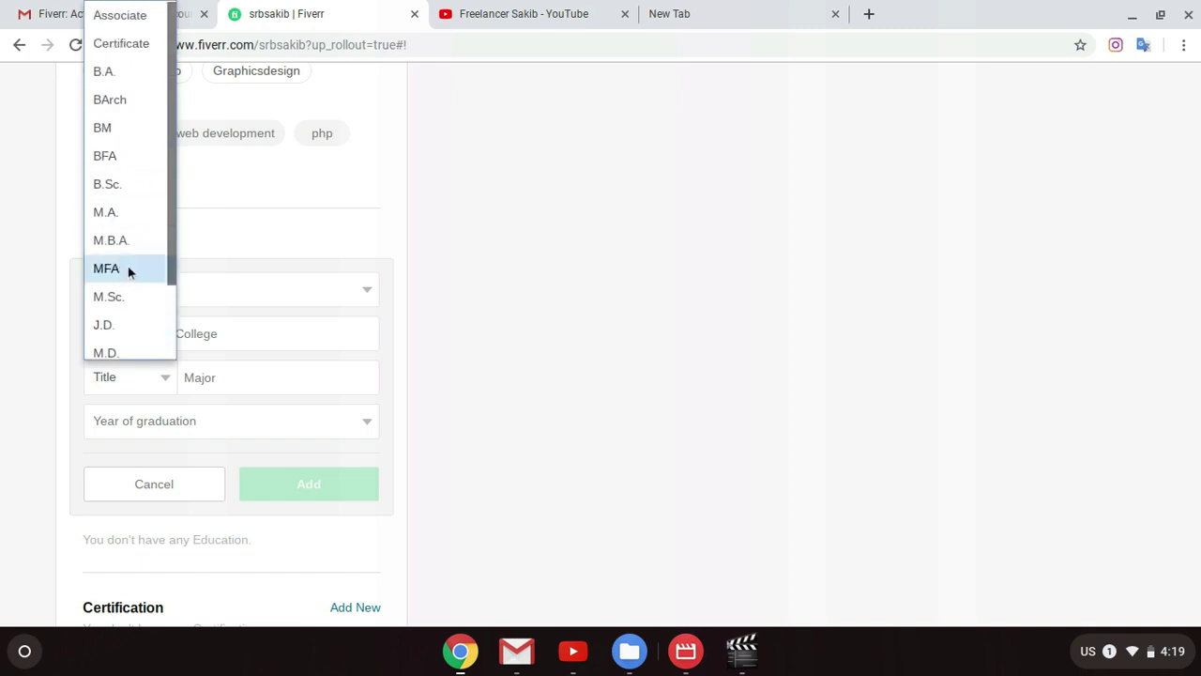
scroll(121, 291, down, 2)
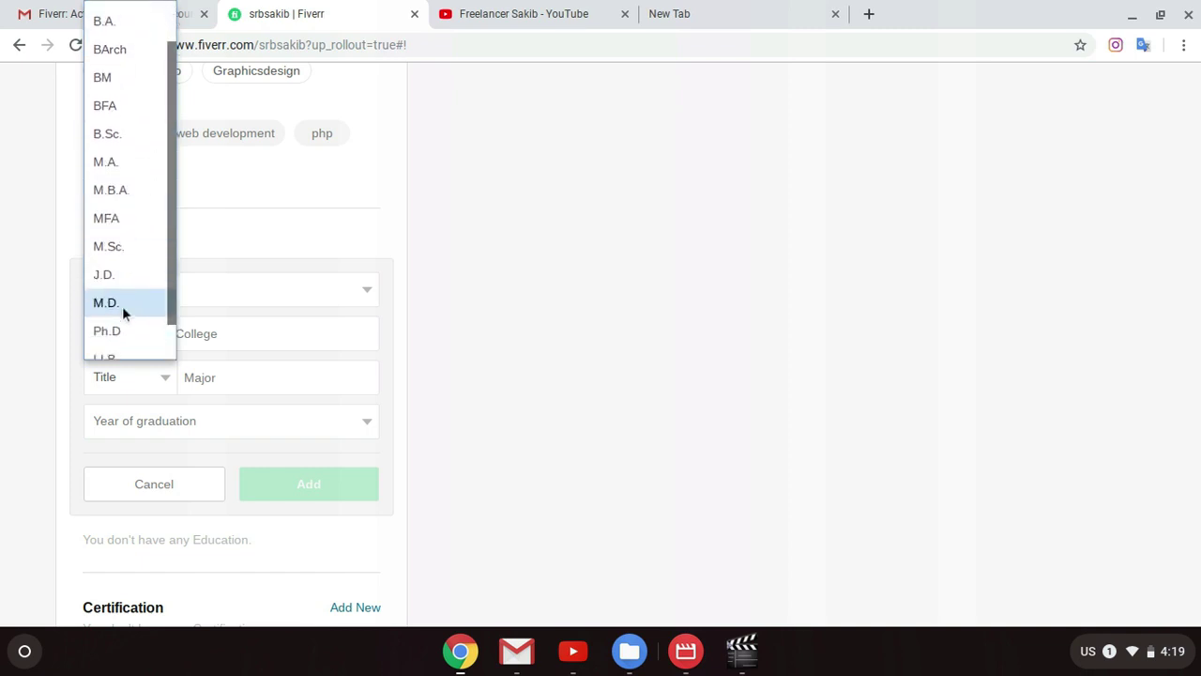
scroll(131, 320, down, 1)
scroll(134, 274, up, 3)
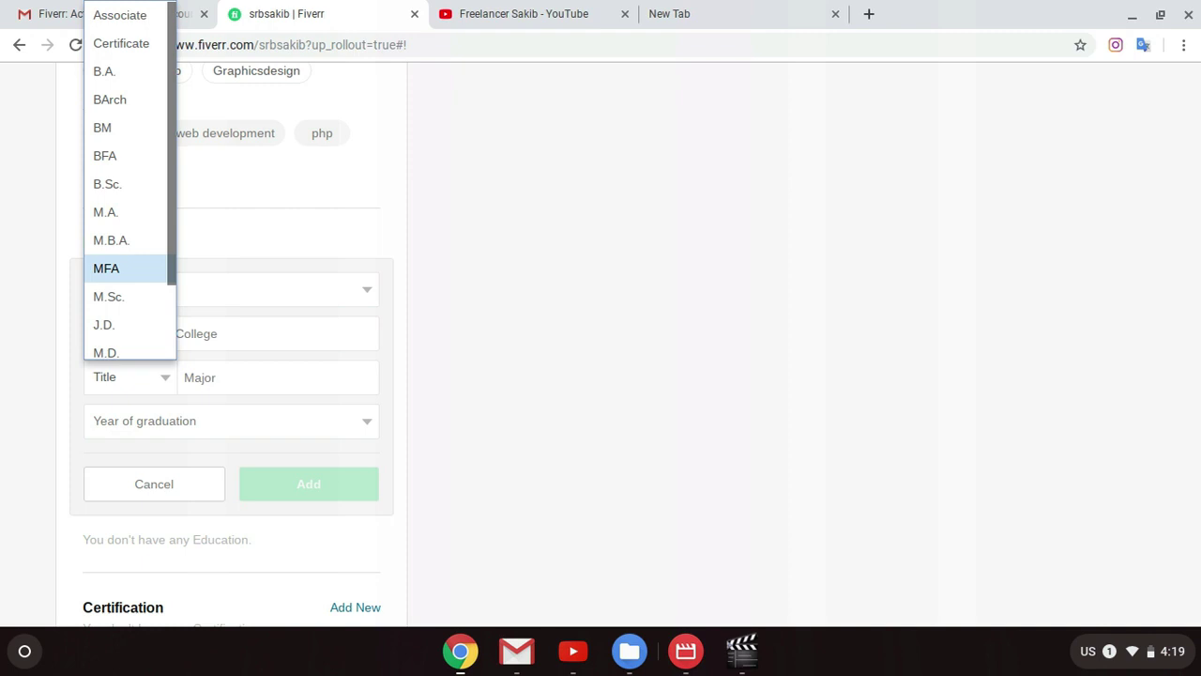
scroll(141, 244, down, 2)
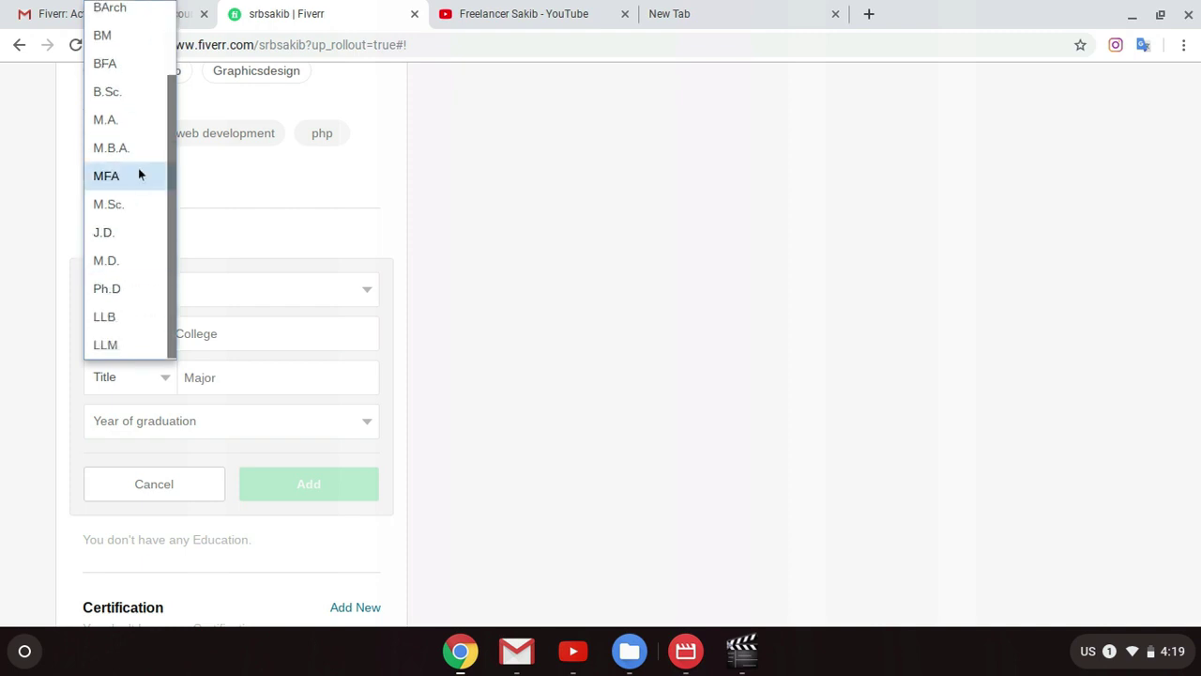
scroll(120, 206, up, 3)
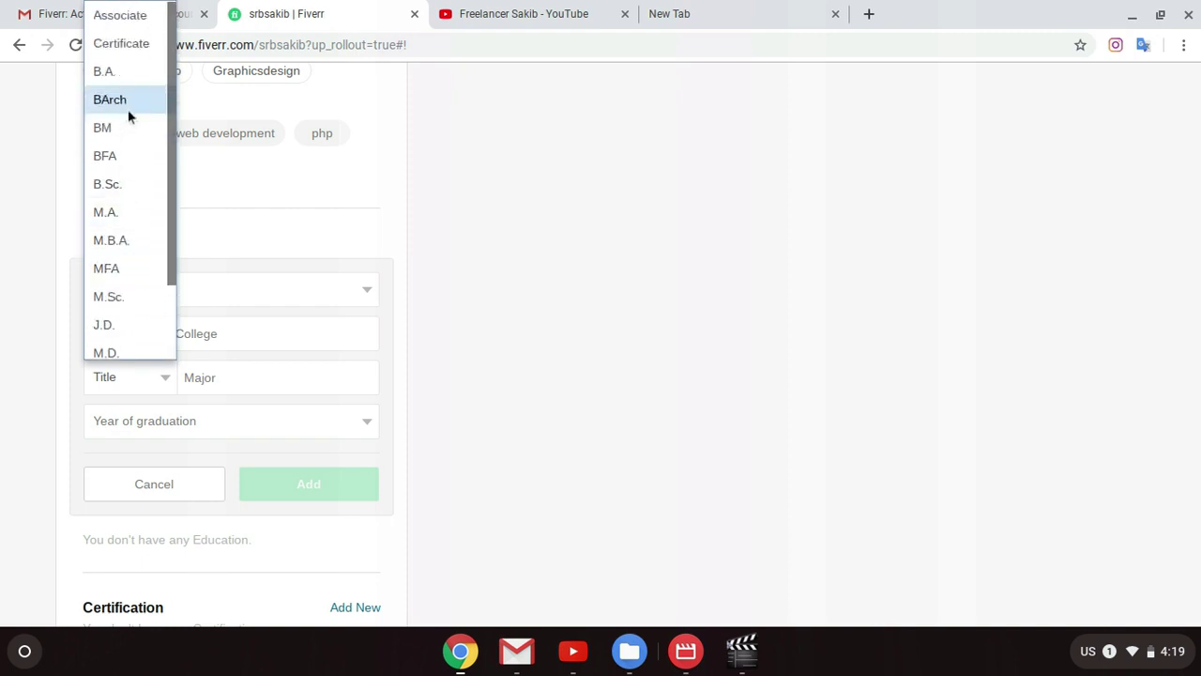
click(131, 84)
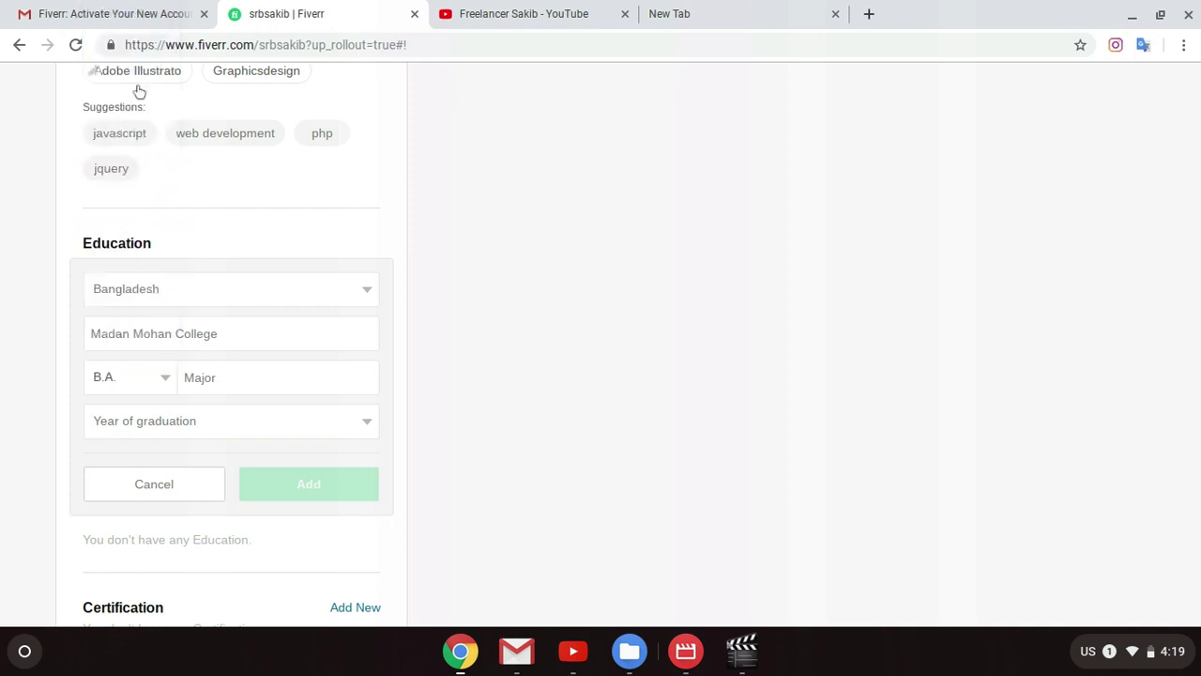
click(234, 373)
Step: Set the major to Bechelor Of Arts from the suggestions
text(S)
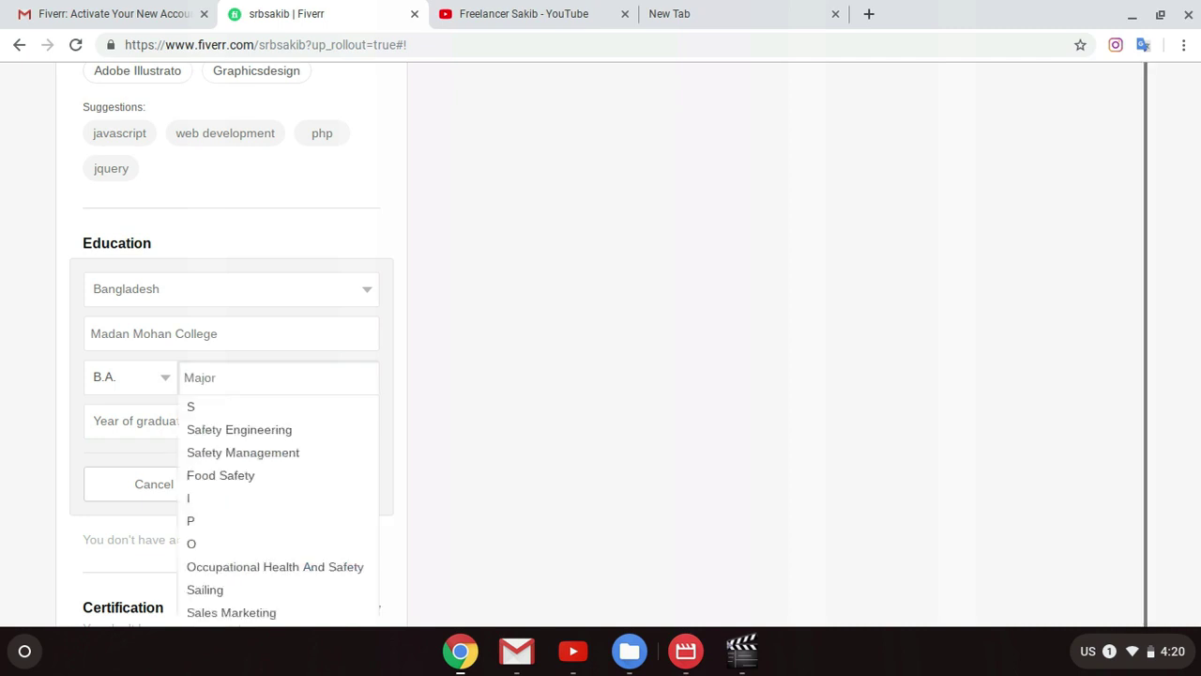
key(BackSpace)
text(Be)
key(BackSpace)
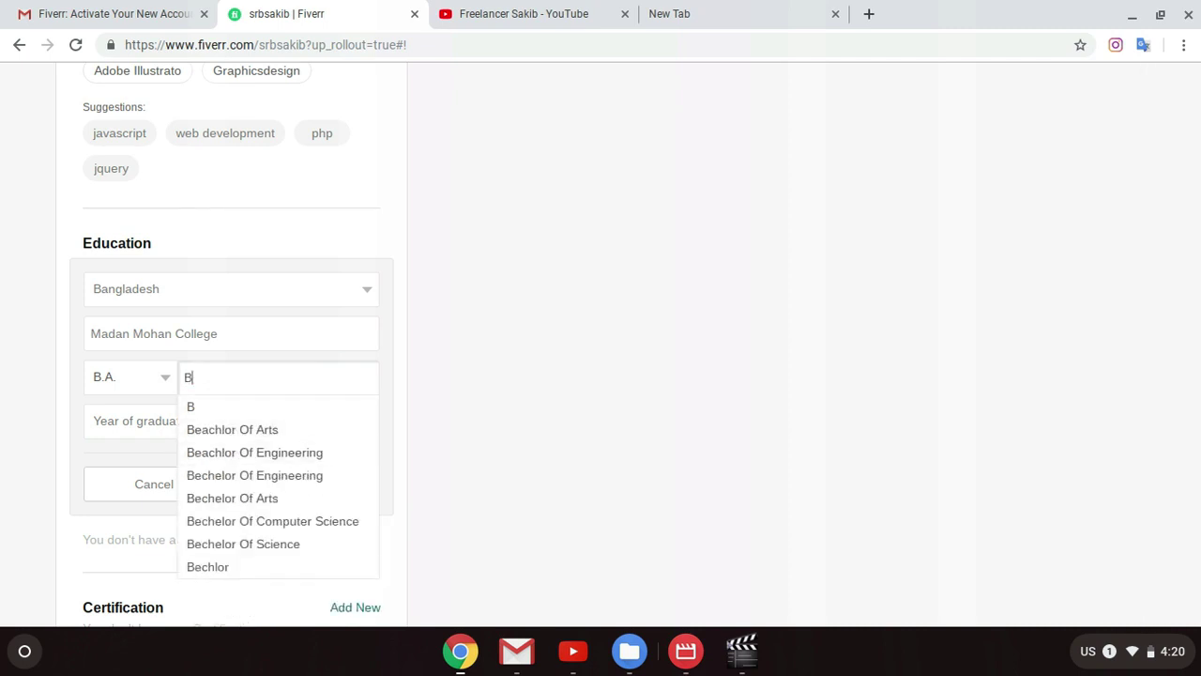
click(247, 499)
Step: Set the year of graduation to 2019
click(209, 425)
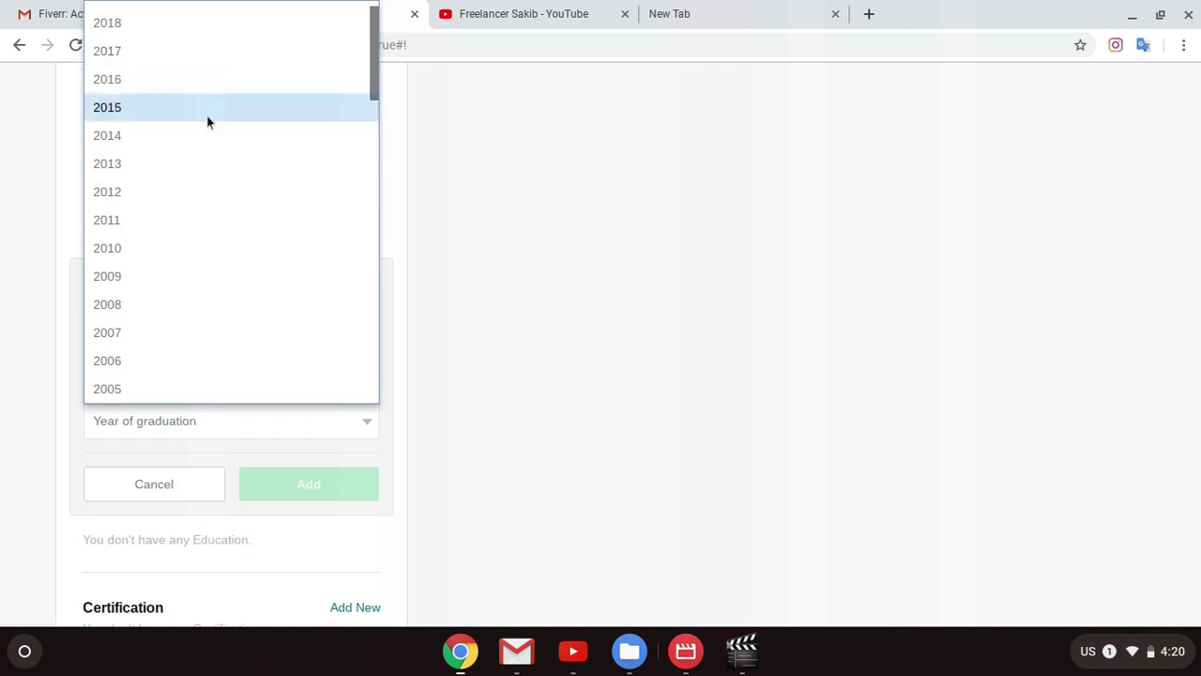
click(208, 122)
scroll(241, 445, down, 1)
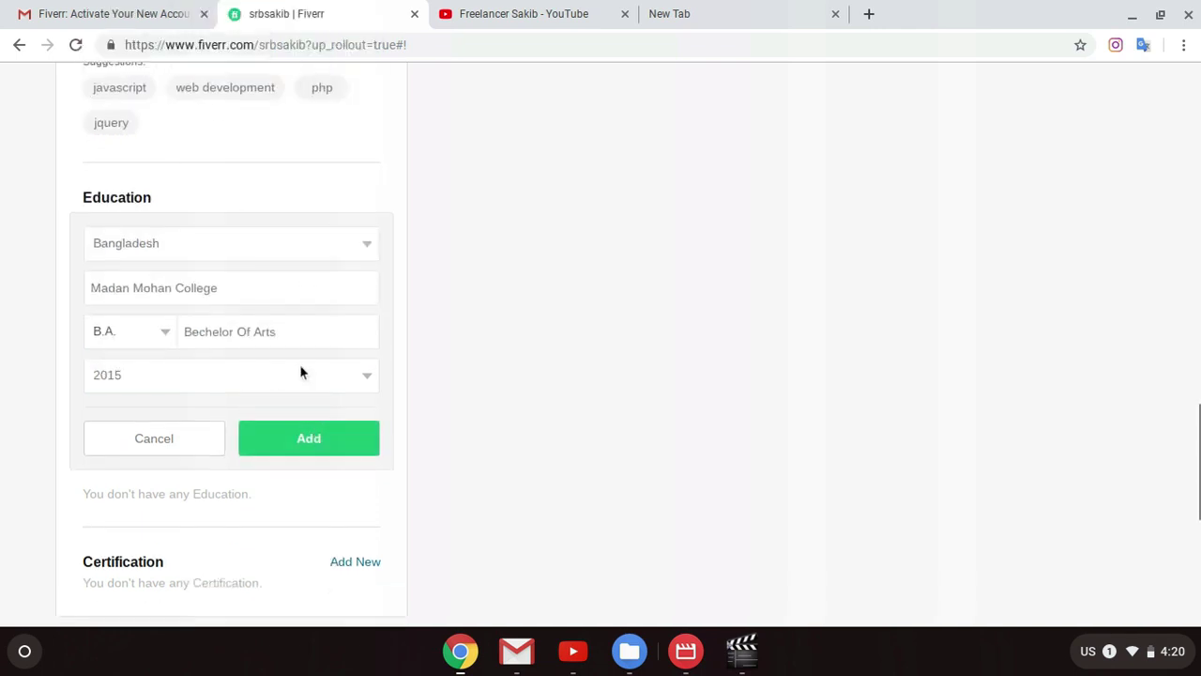
click(300, 372)
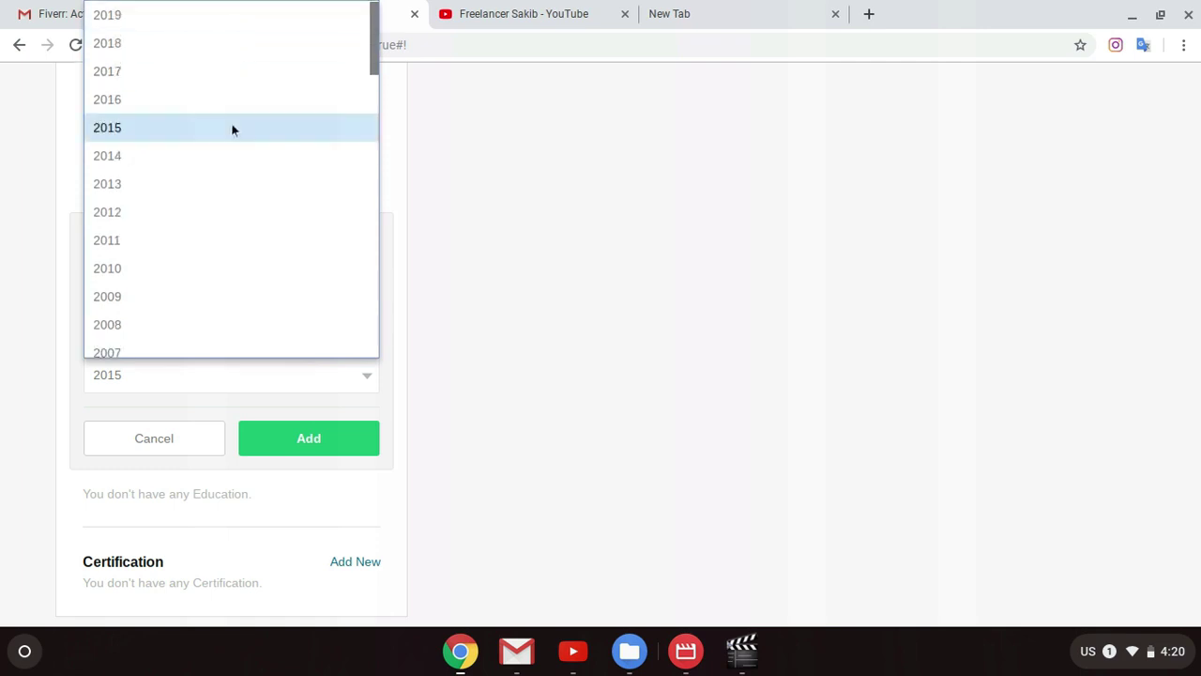
click(188, 19)
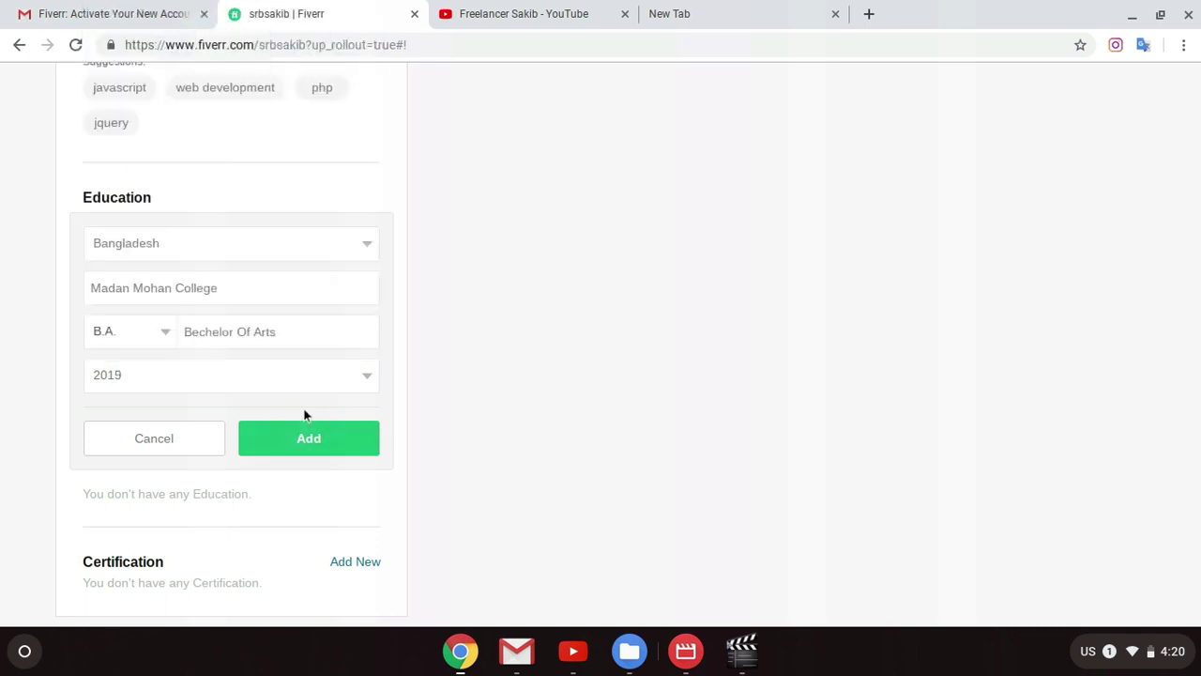
Step: Save the Madan Mohan College B.A. education entry to the profile
click(308, 441)
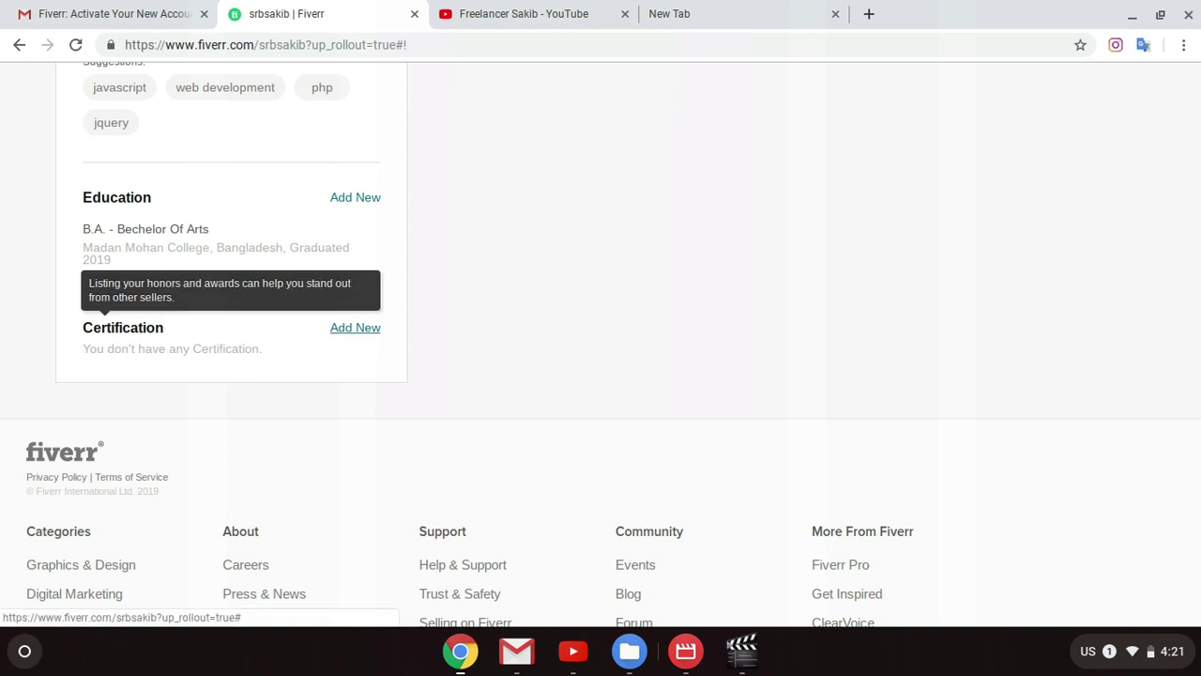
Step: Start a certification named Best Graphic Design from Graphic School Of Bangladesh
click(351, 332)
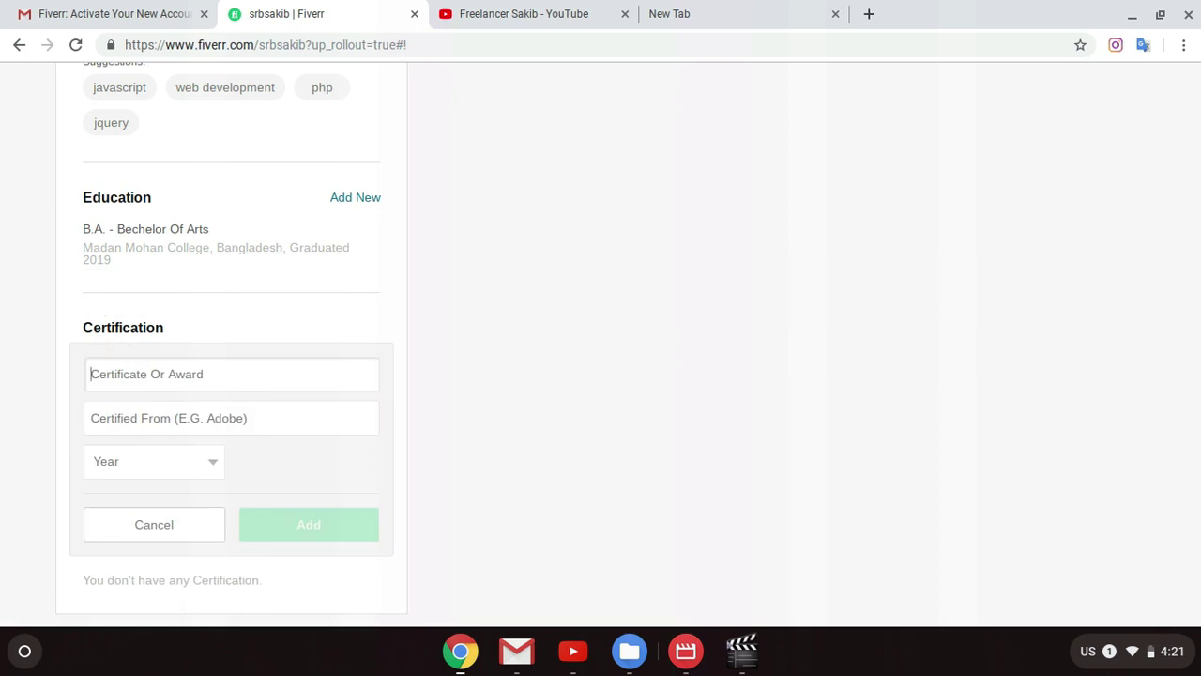
text(Grap)
key(BackSpace)
key(BackSpace)
key(BackSpace)
key(BackSpace)
text(Be)
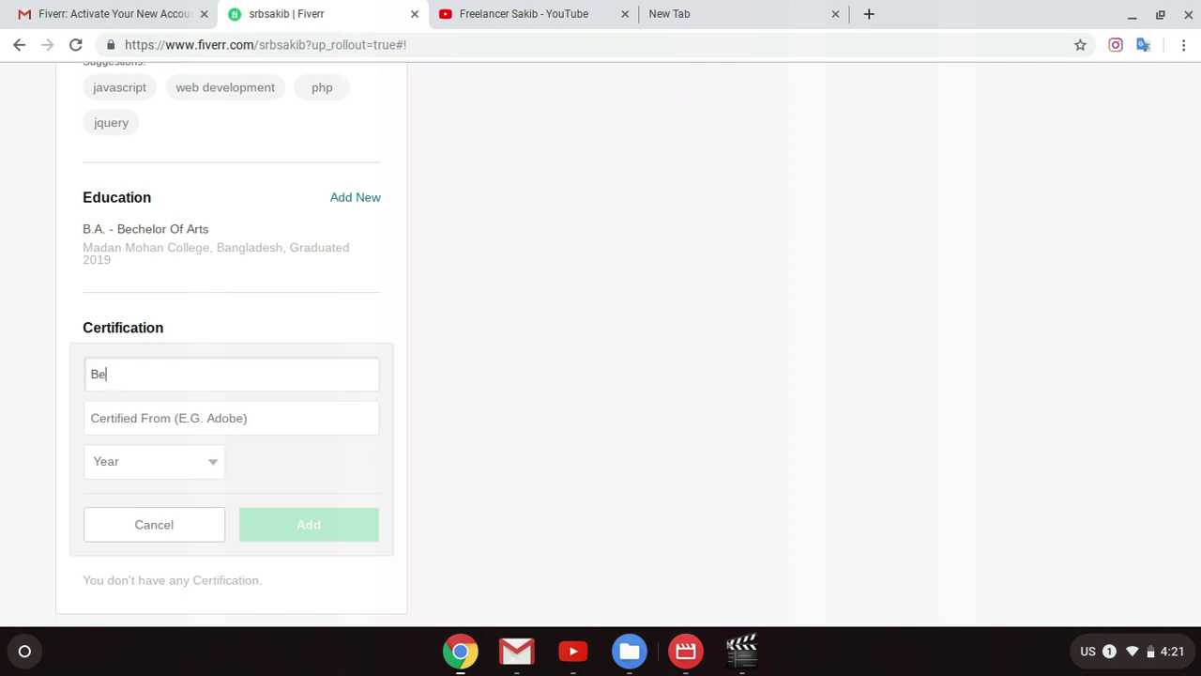
text(st Graphic Design)
click(230, 413)
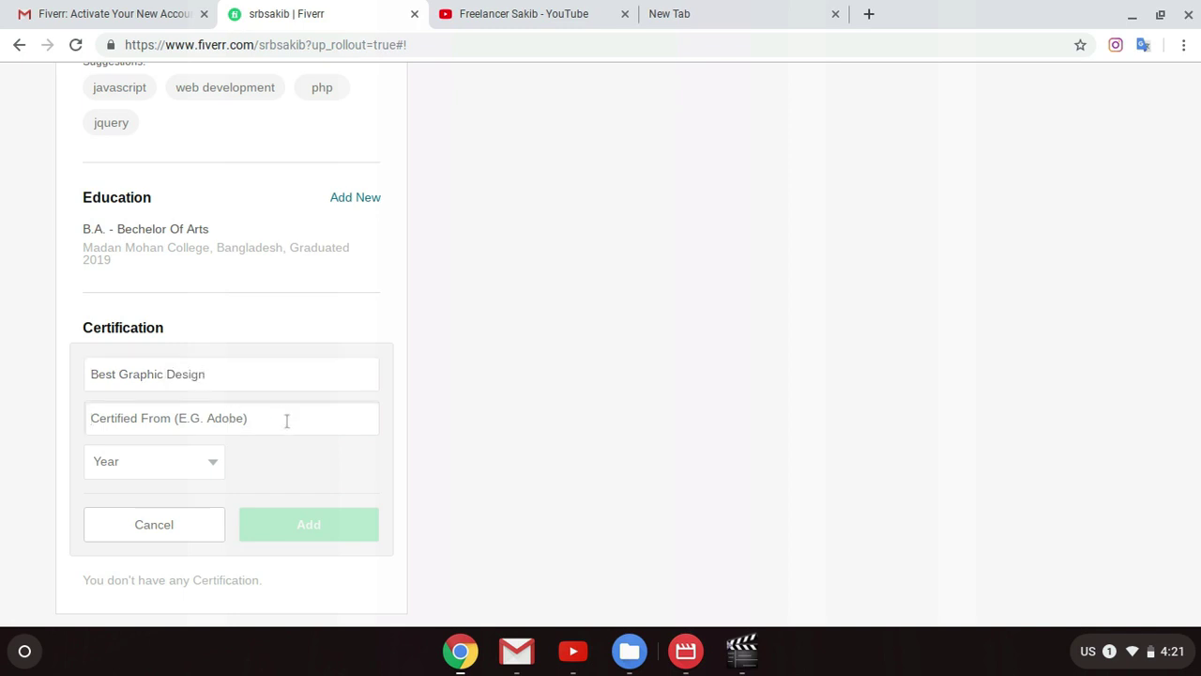
text(Gra)
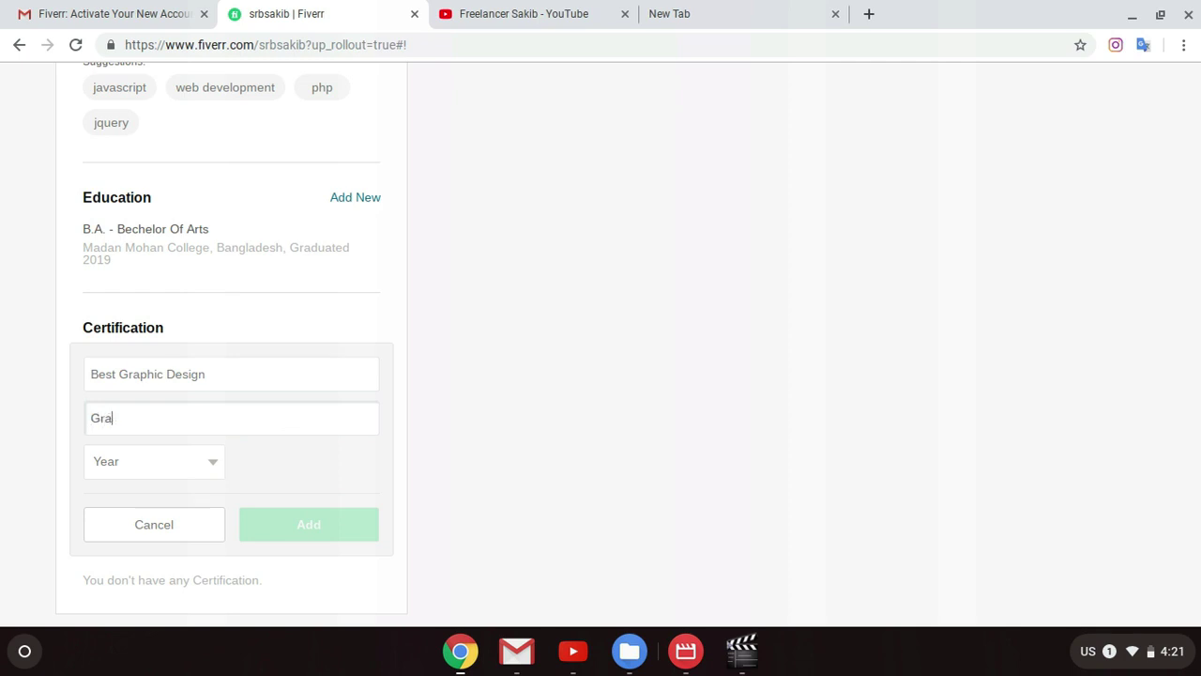
text(phic School Of Banfg)
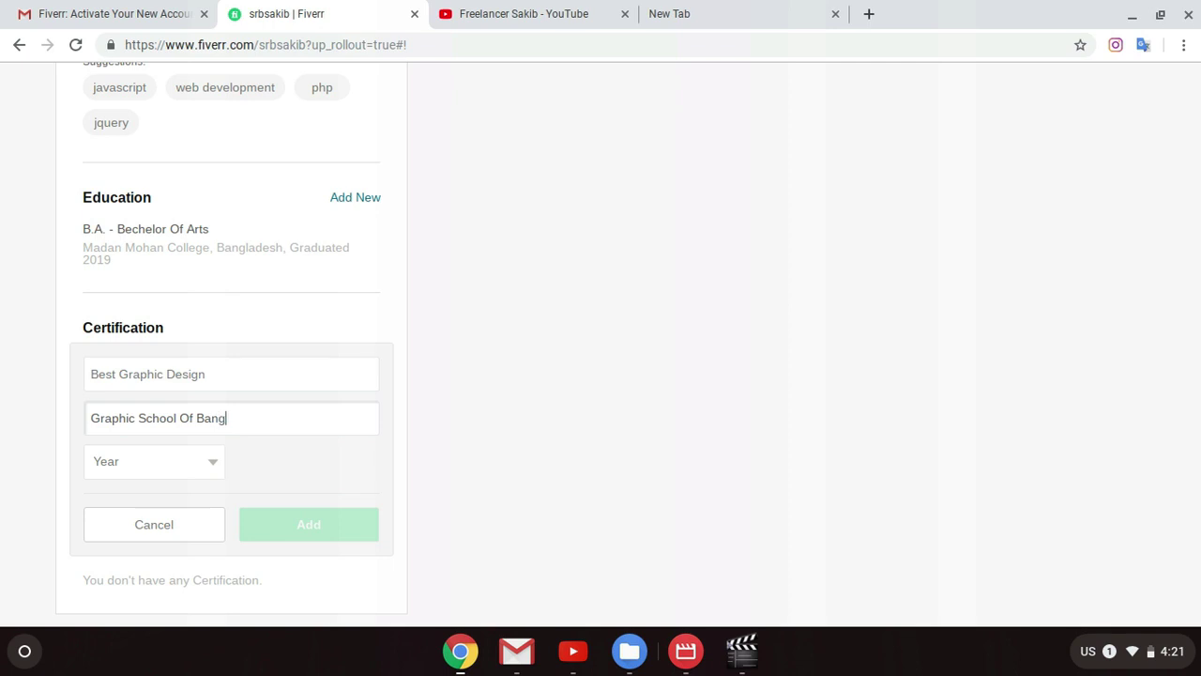
text(ladesh)
Step: Set the certification year to 2015 and save it
click(170, 464)
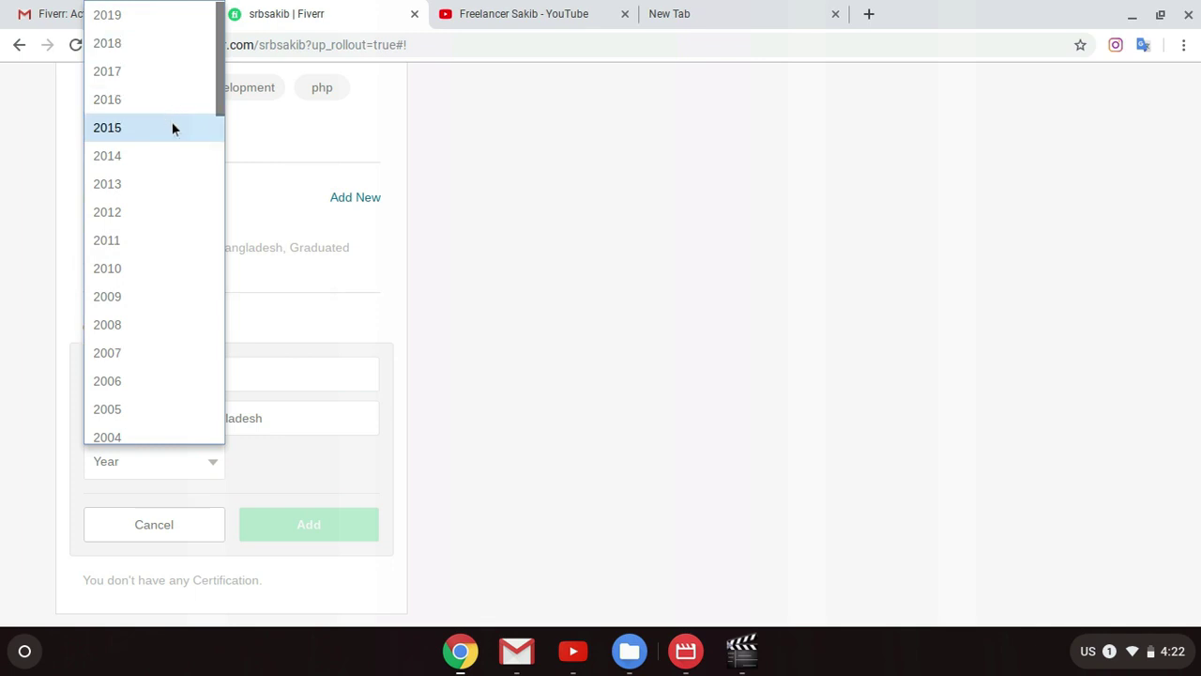
click(146, 132)
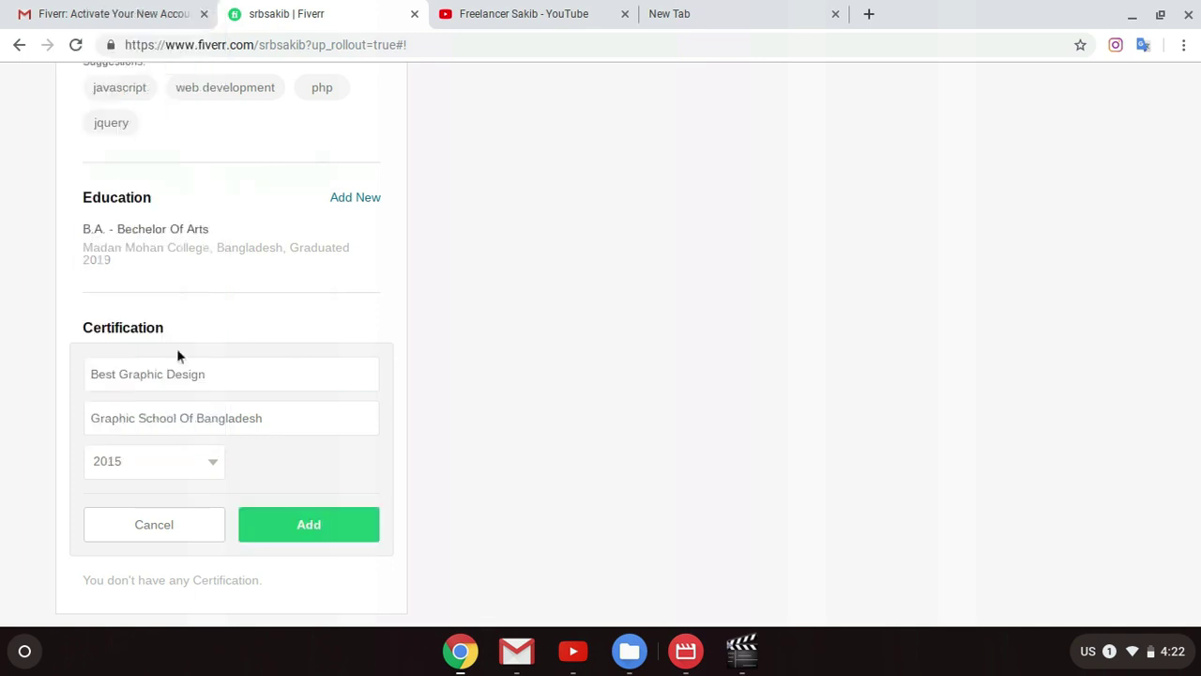
click(194, 459)
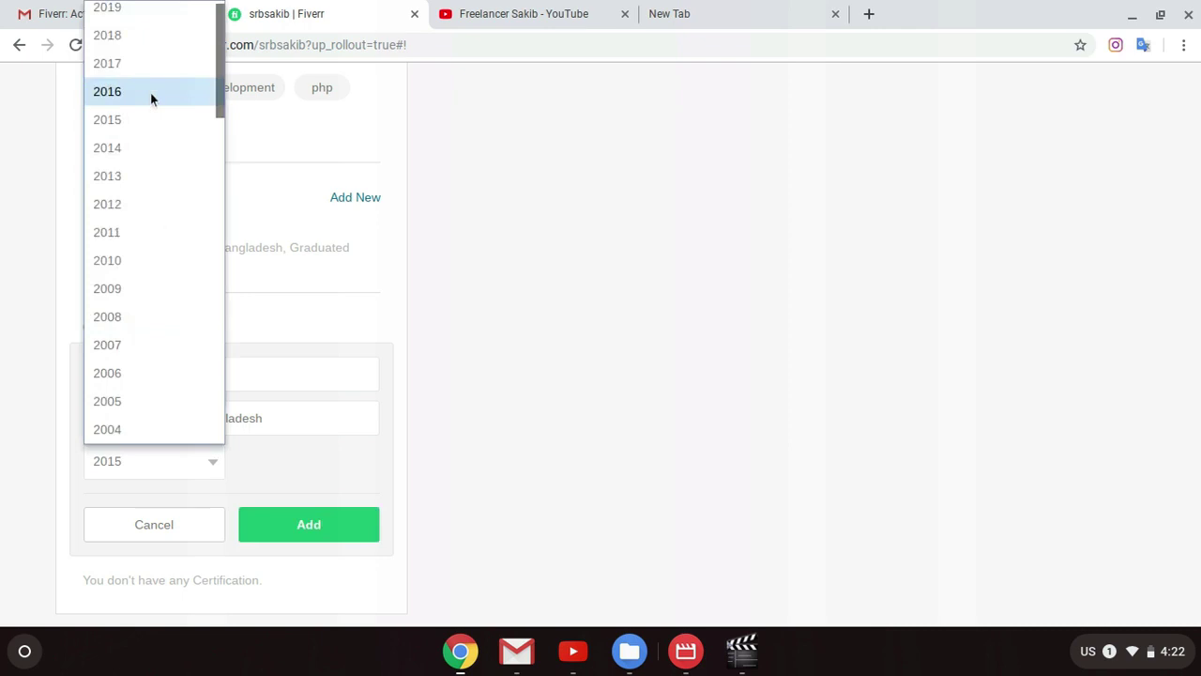
click(138, 131)
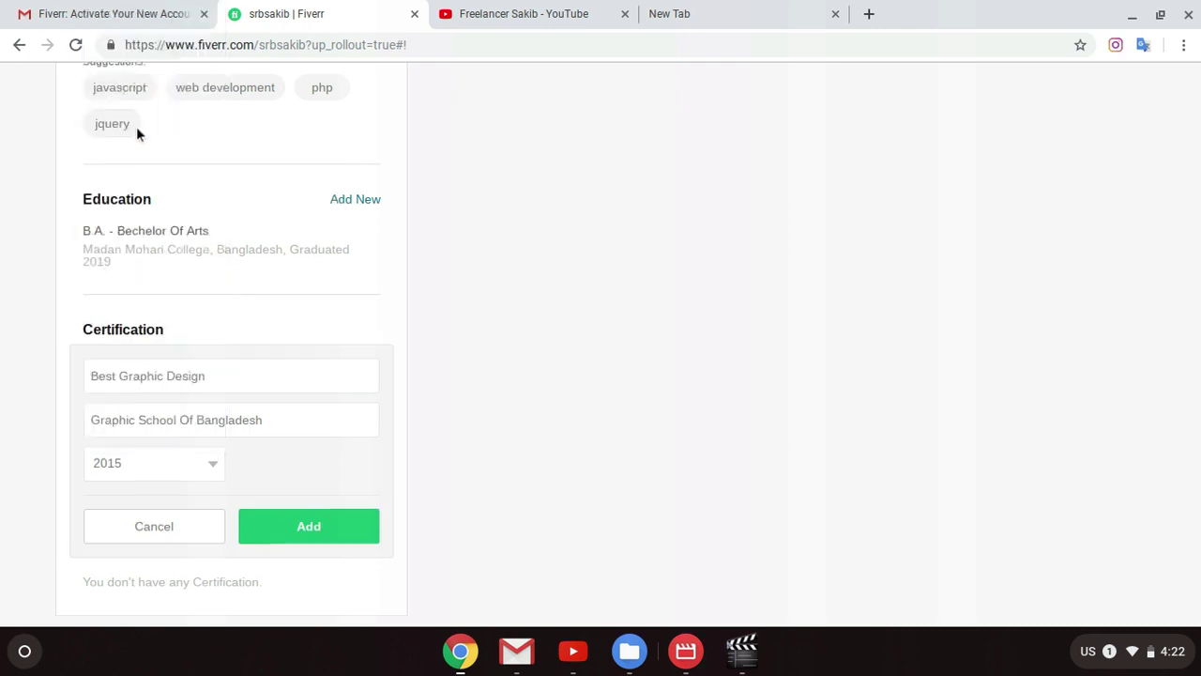
click(314, 528)
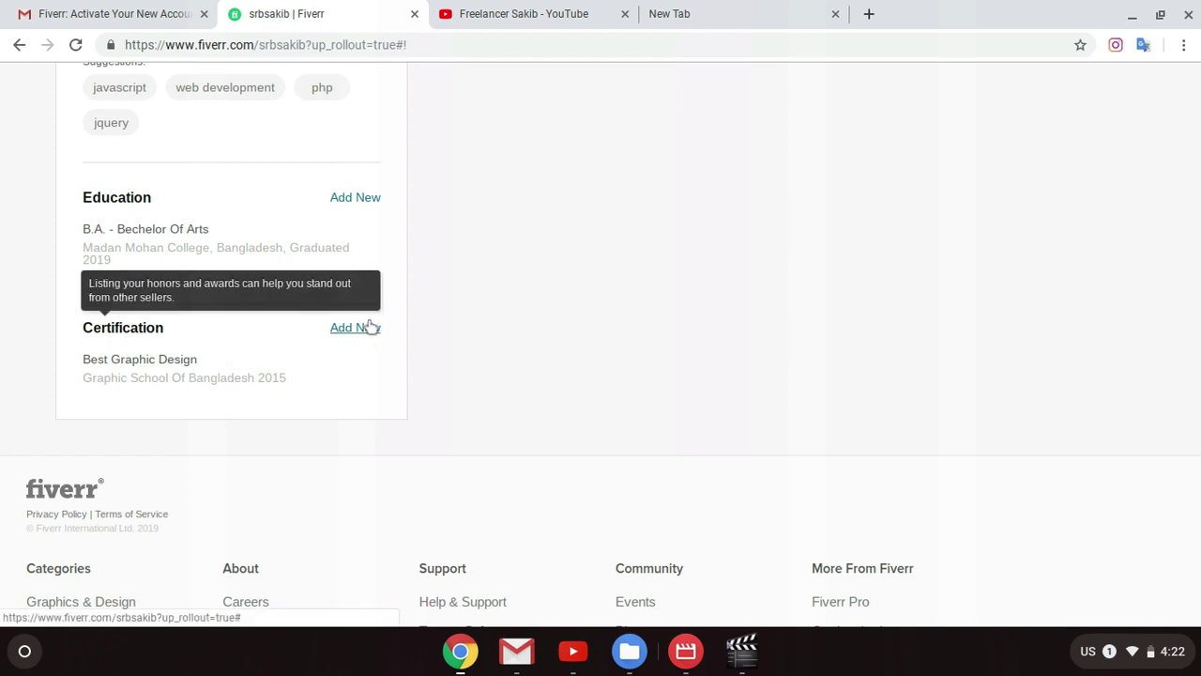
Step: Start a second certification, Web Design from Creative It And Solution
click(368, 328)
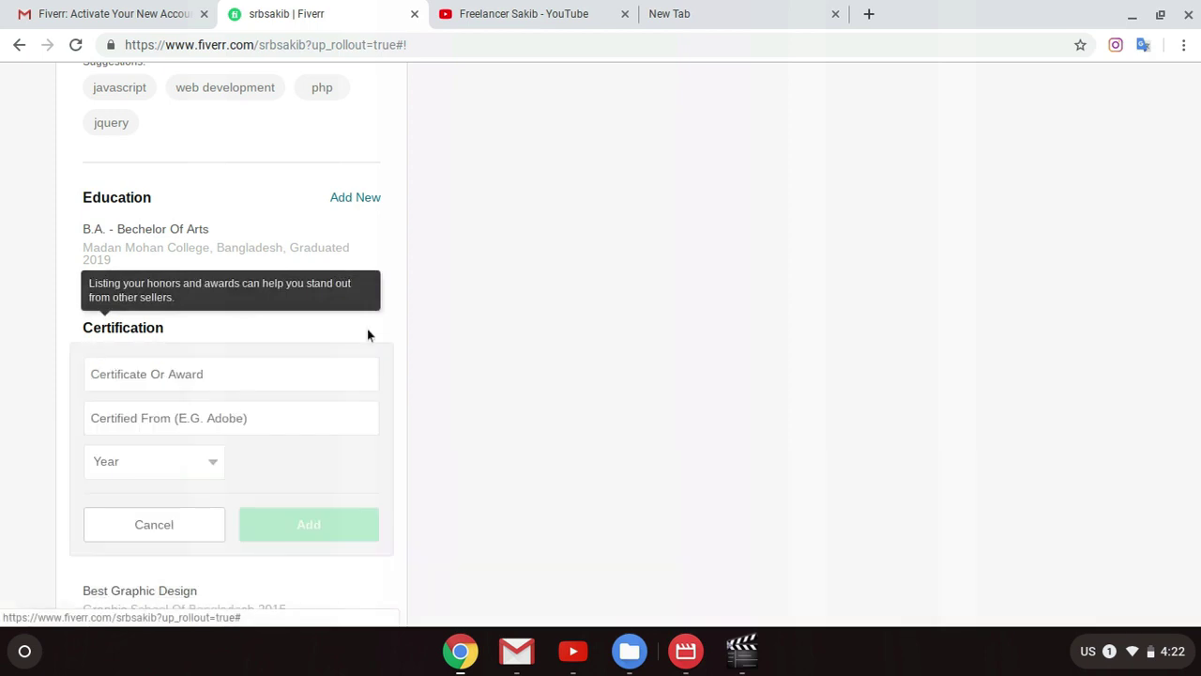
click(182, 377)
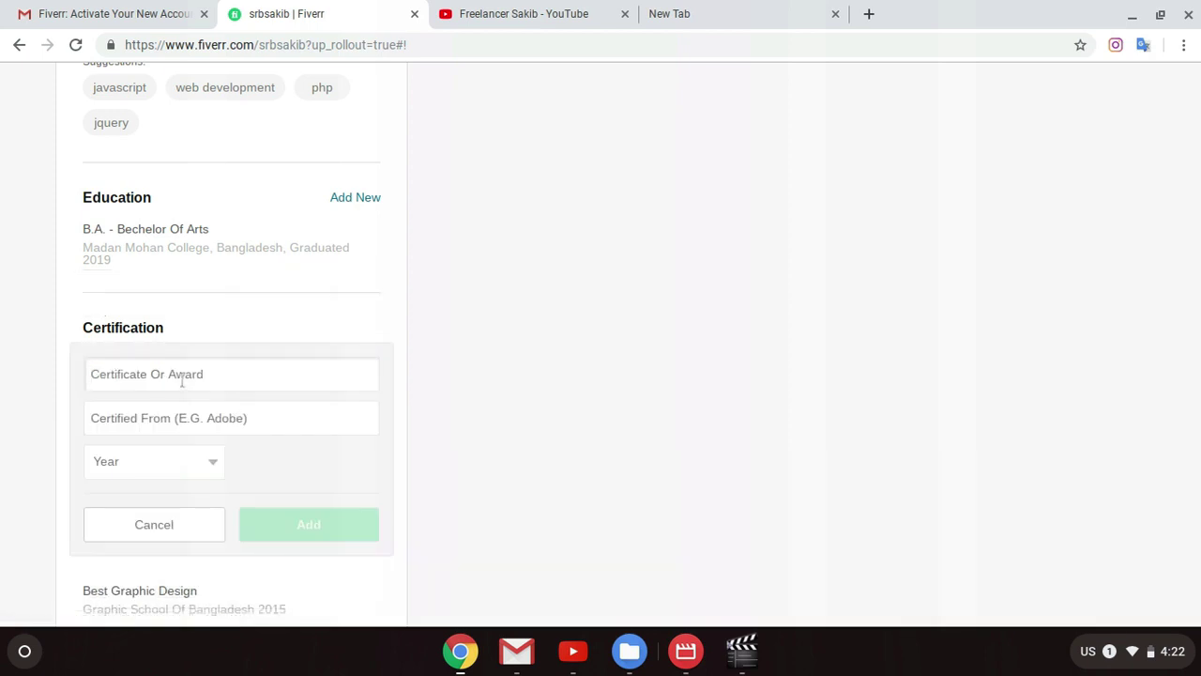
text(I)
key(BackSpace)
text(Web Design)
click(241, 411)
text(Cr)
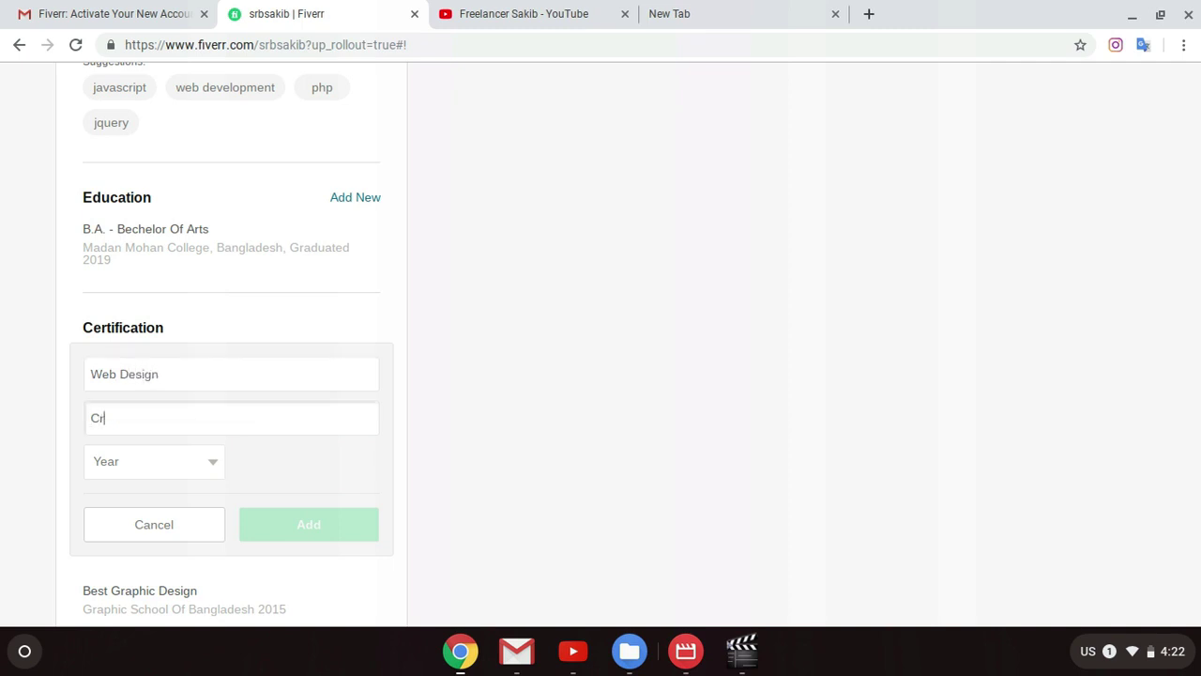
text(eative It And Solution)
Step: Set the Web Design certification year to 2017 and save it
click(171, 472)
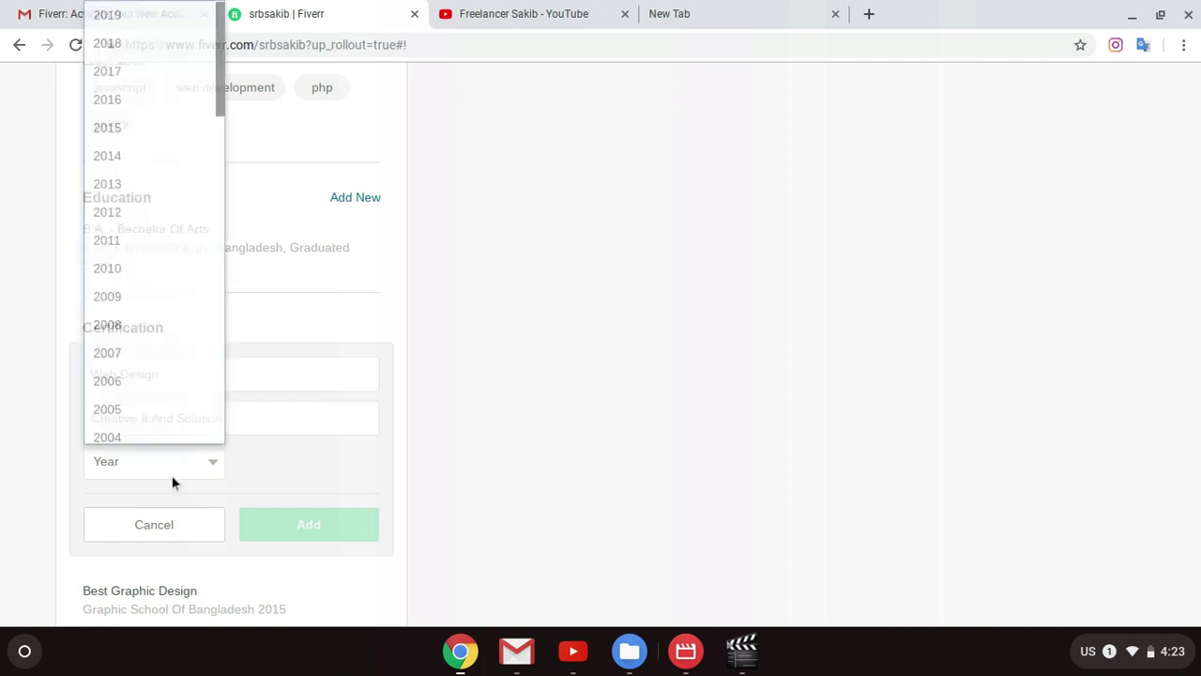
click(181, 74)
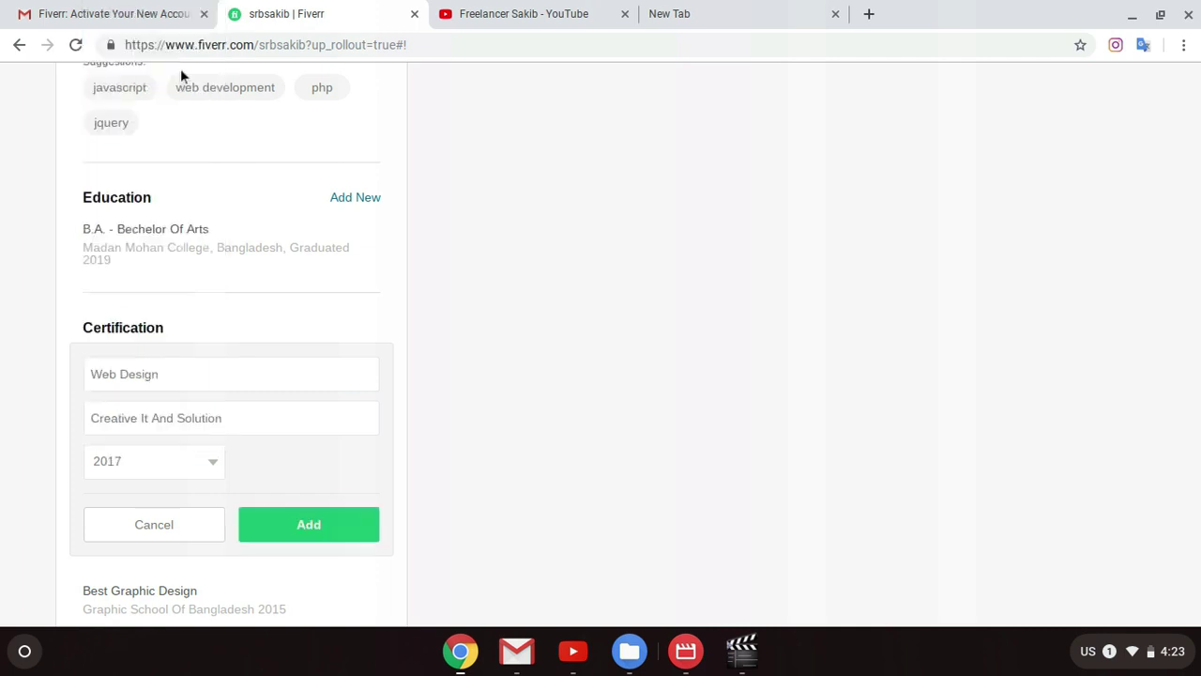
click(280, 516)
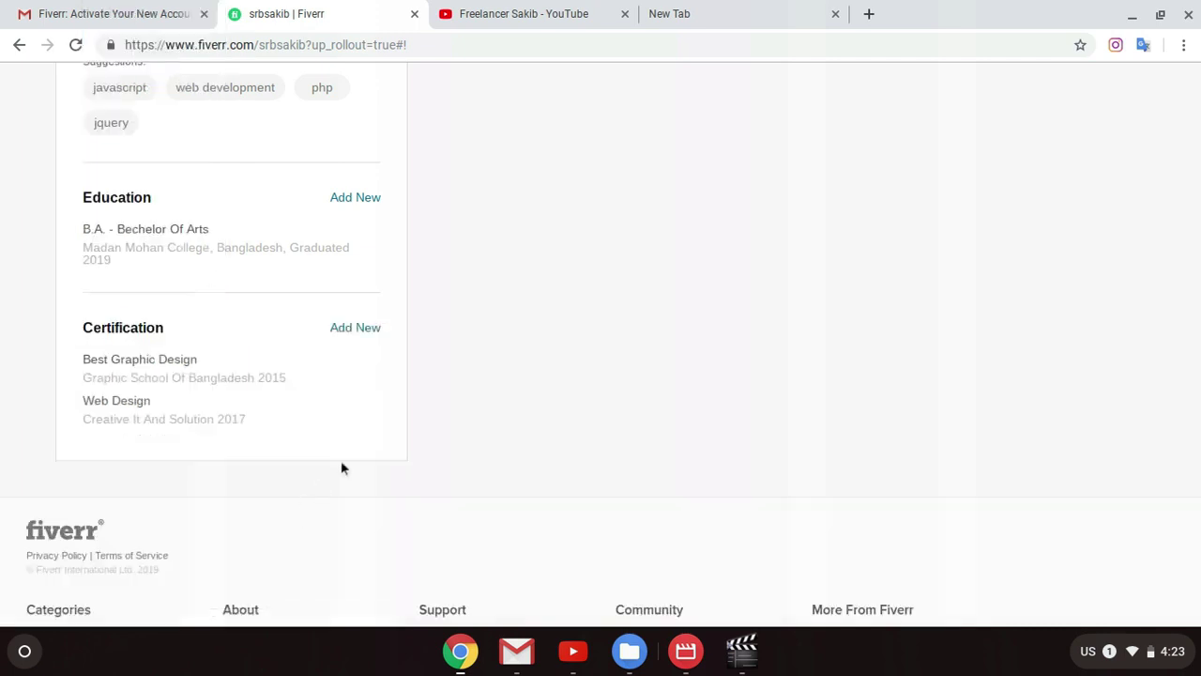
Step: Scroll through the current page, then go to the account dashboard
scroll(648, 419, up, 15)
scroll(813, 409, down, 3)
scroll(813, 409, down, 3)
scroll(767, 403, up, 8)
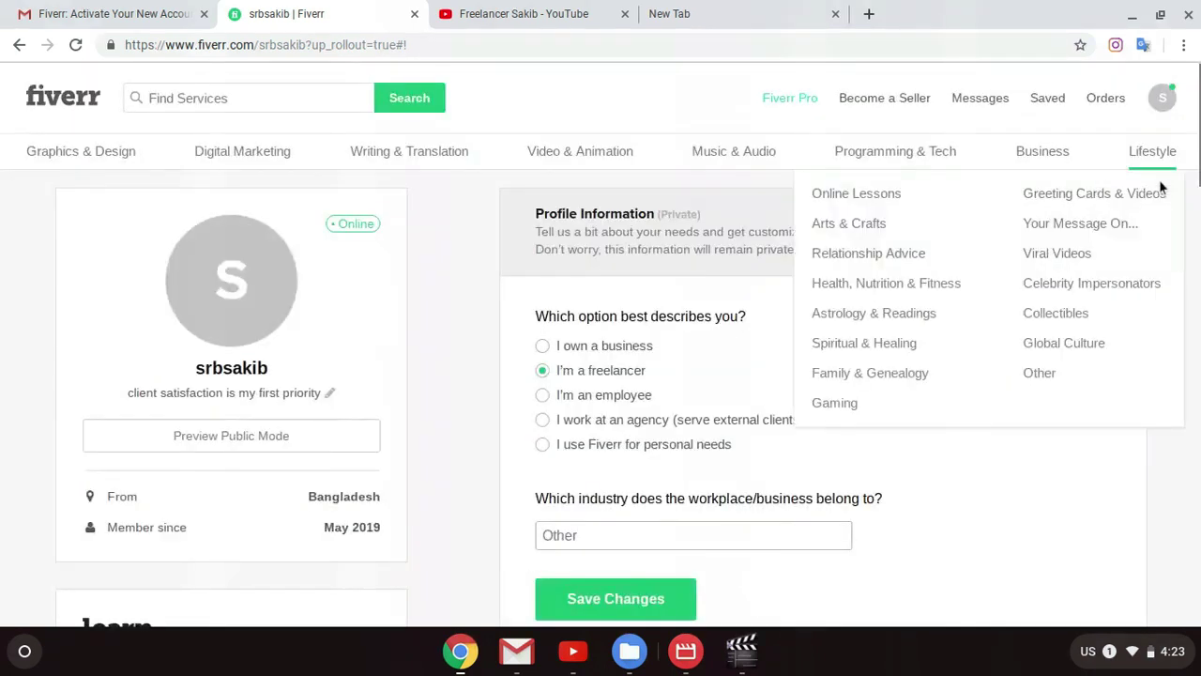
scroll(757, 369, down, 2)
scroll(757, 369, up, 1)
scroll(756, 369, up, 2)
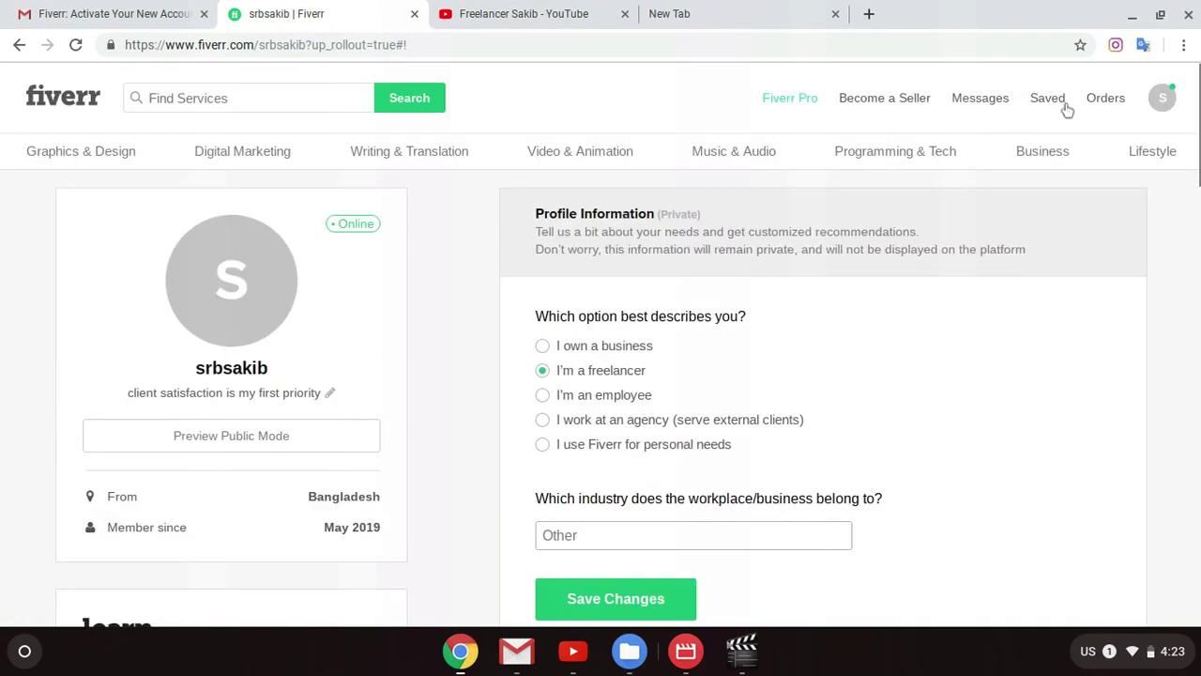
mouse_move(1160, 100)
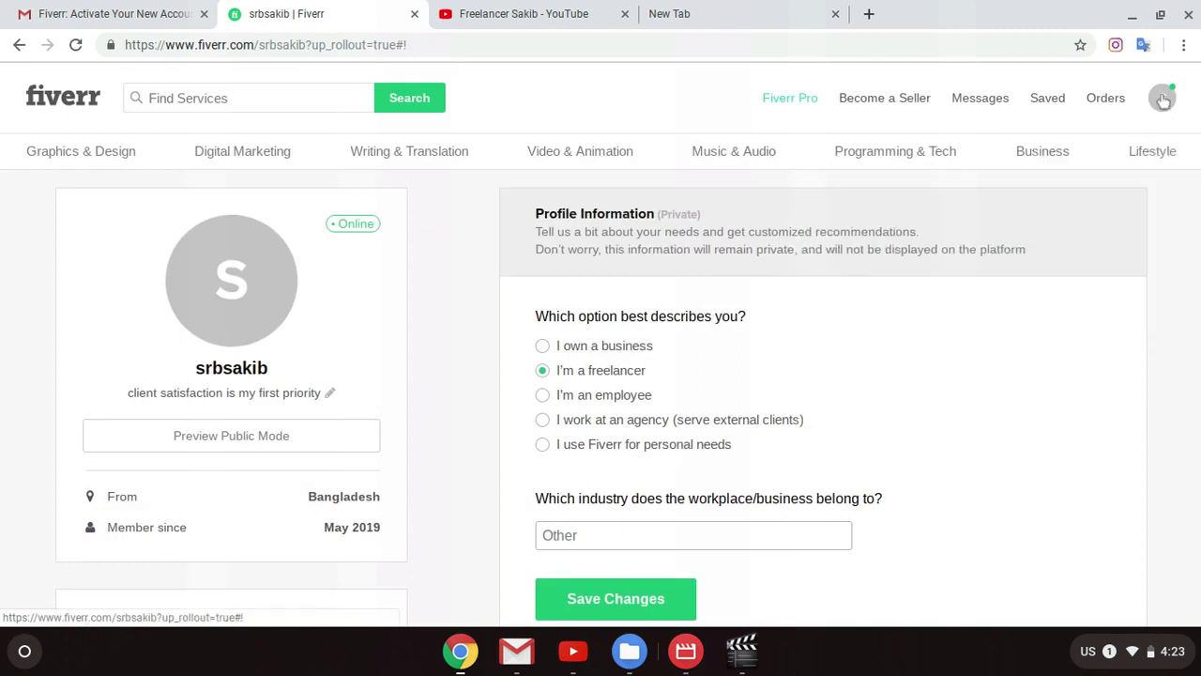
click(1092, 165)
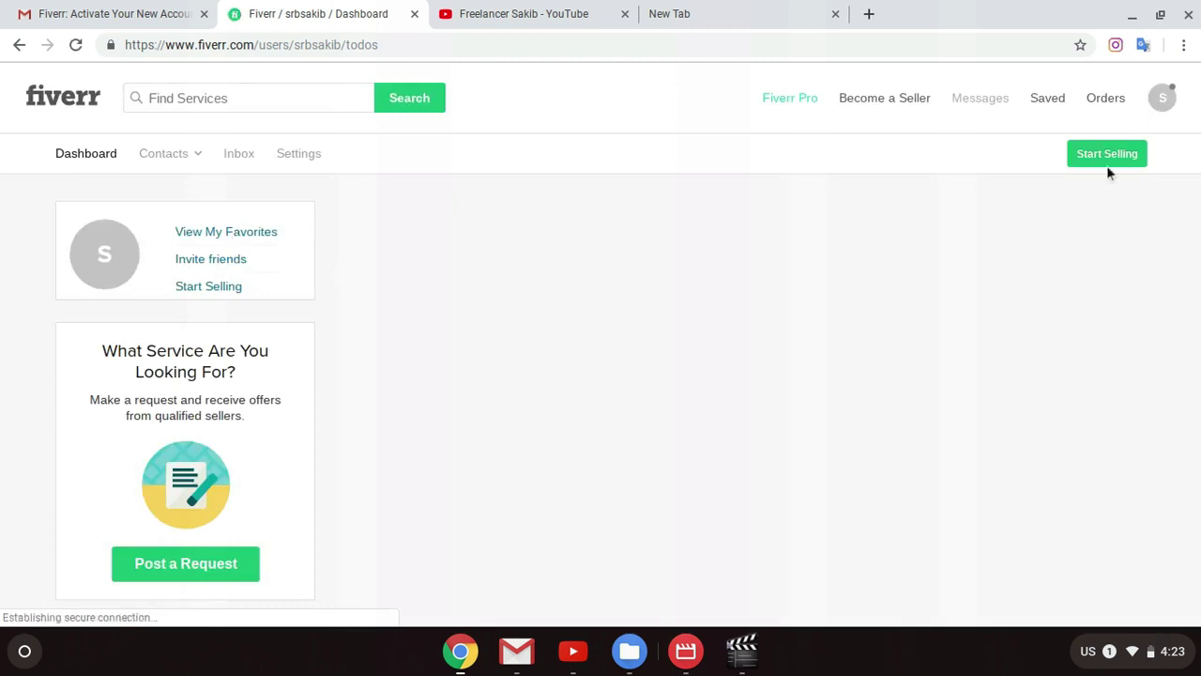
Step: Return to the user's own profile from the account menu and scroll down it
scroll(624, 325, down, 3)
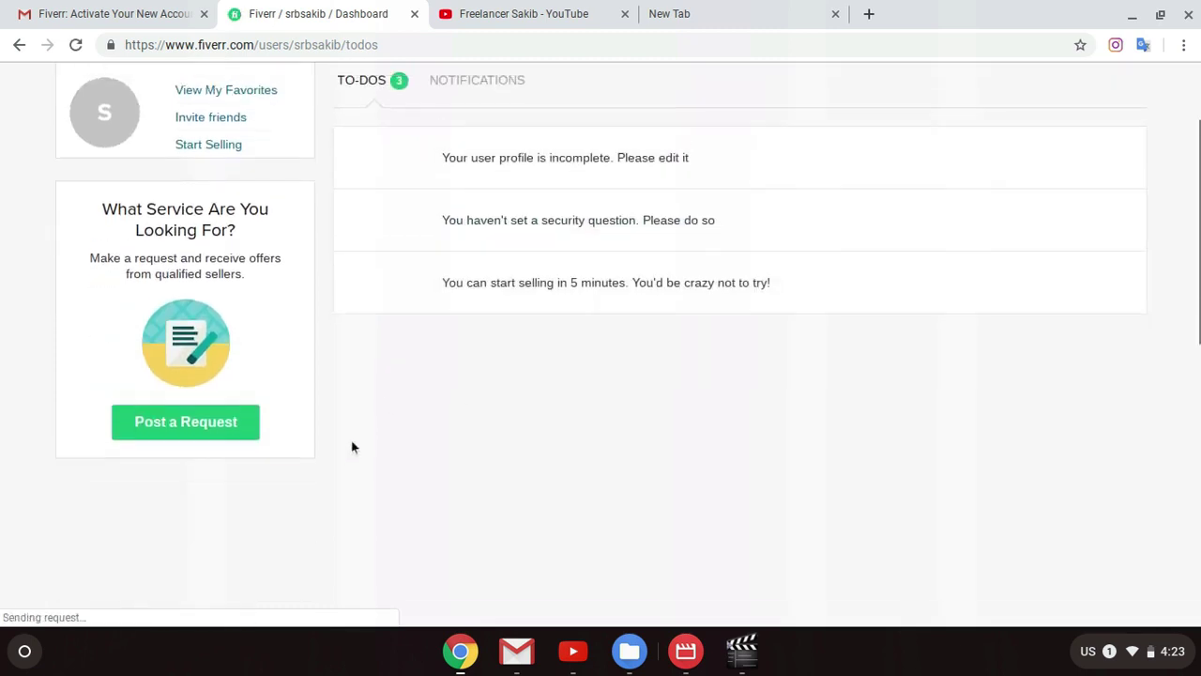
scroll(352, 447, up, 3)
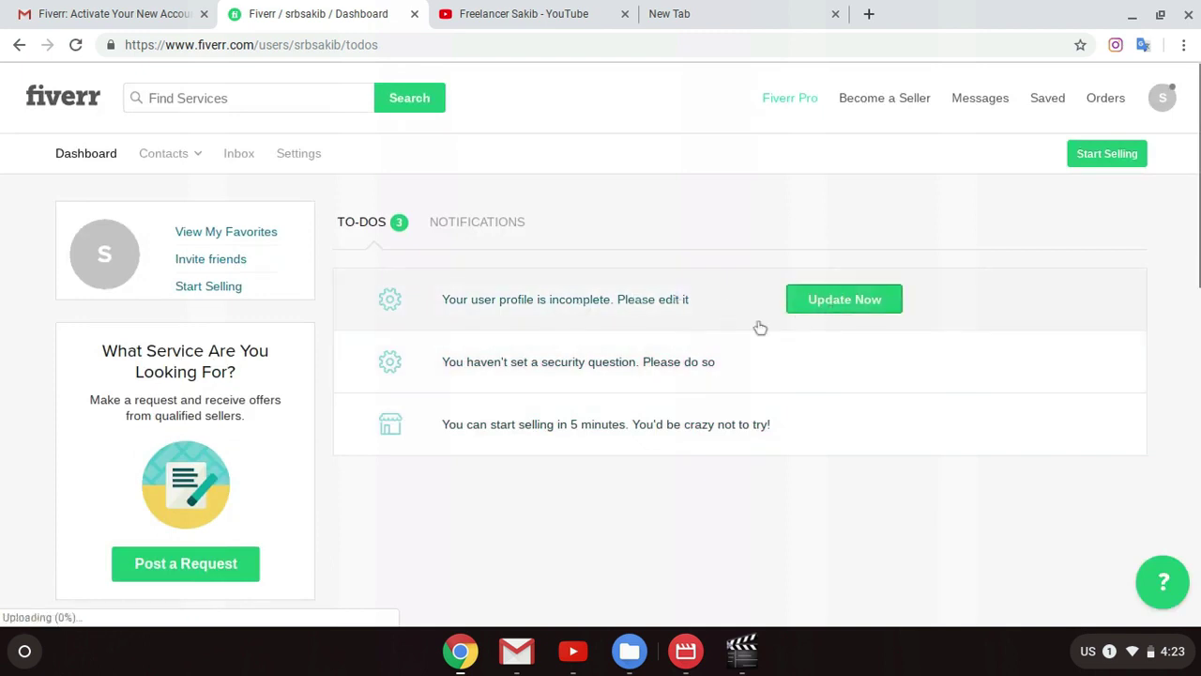
click(1169, 99)
click(1084, 142)
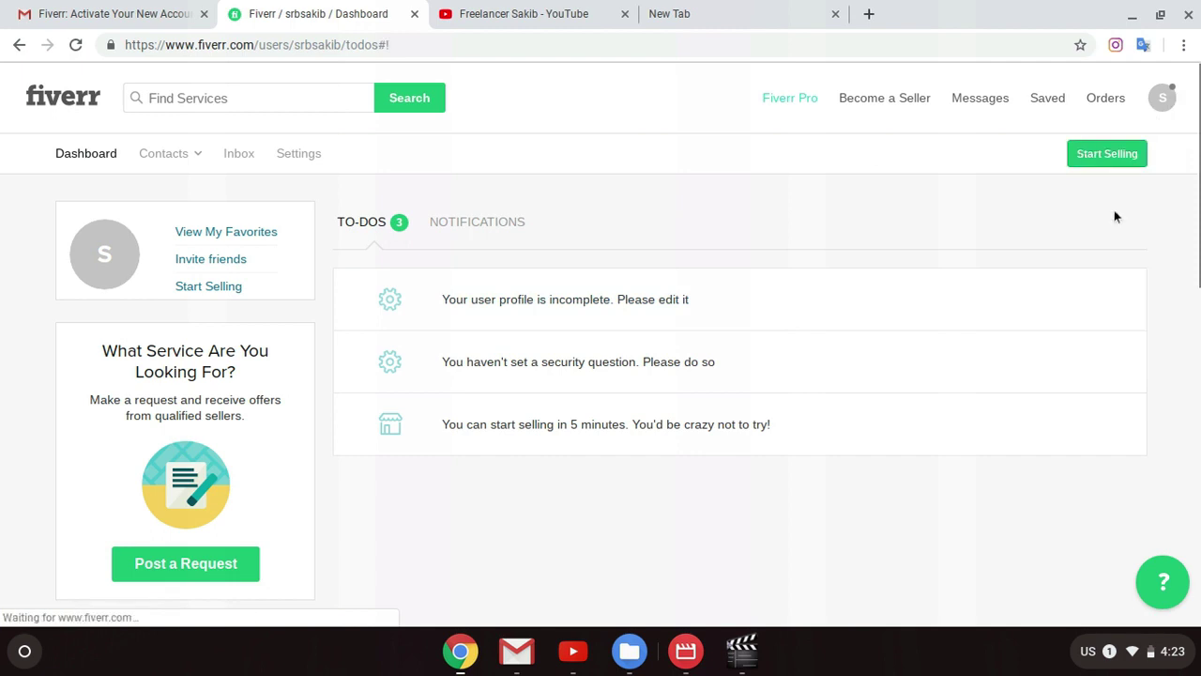
click(1163, 98)
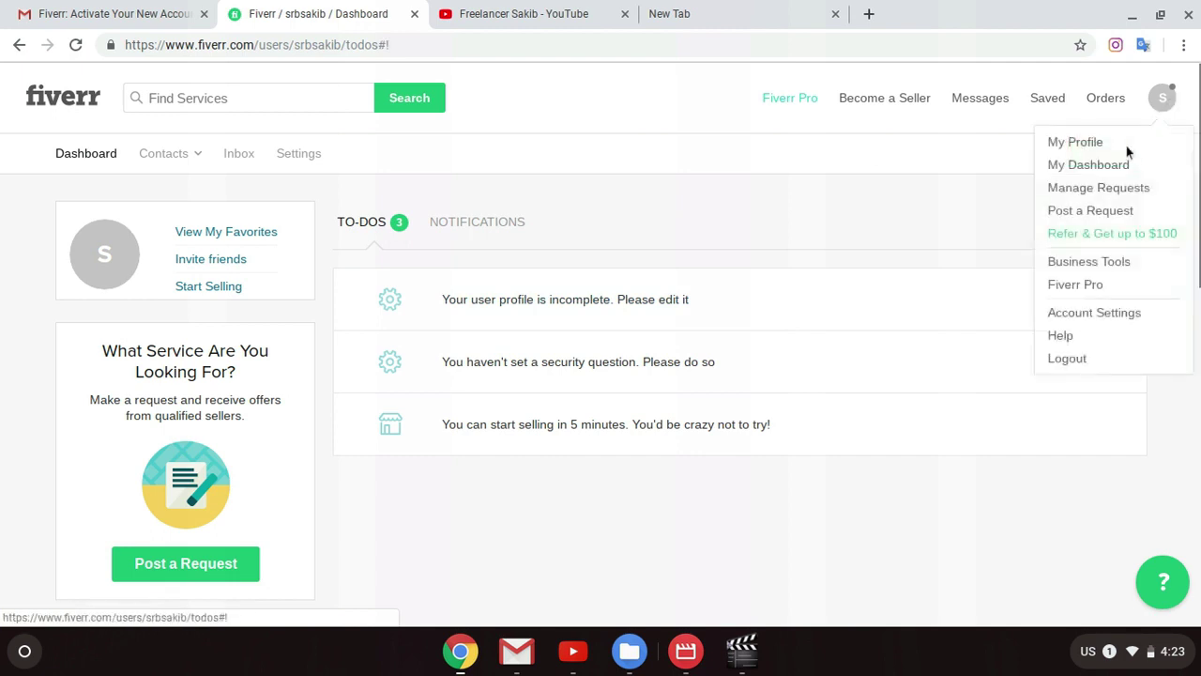
click(1059, 142)
scroll(1148, 358, down, 3)
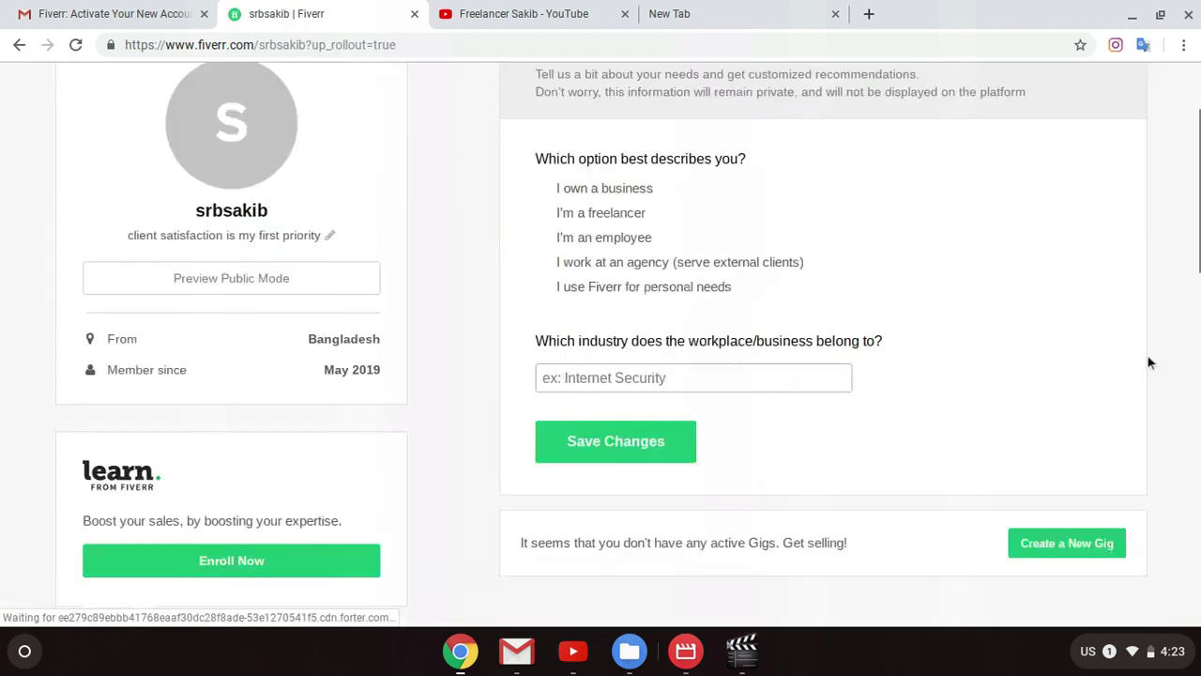
scroll(1140, 360, down, 2)
Step: Start seller onboarding with Create a New Gig, continuing past three overview pages to Personal Info
click(1067, 405)
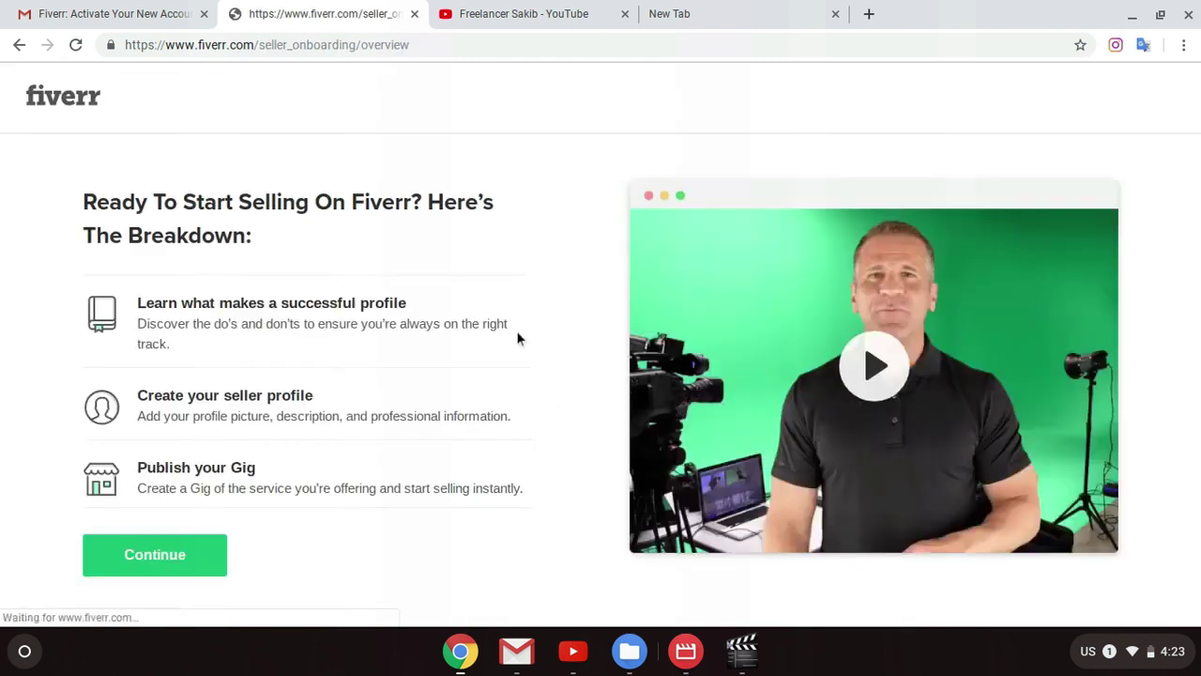
click(147, 562)
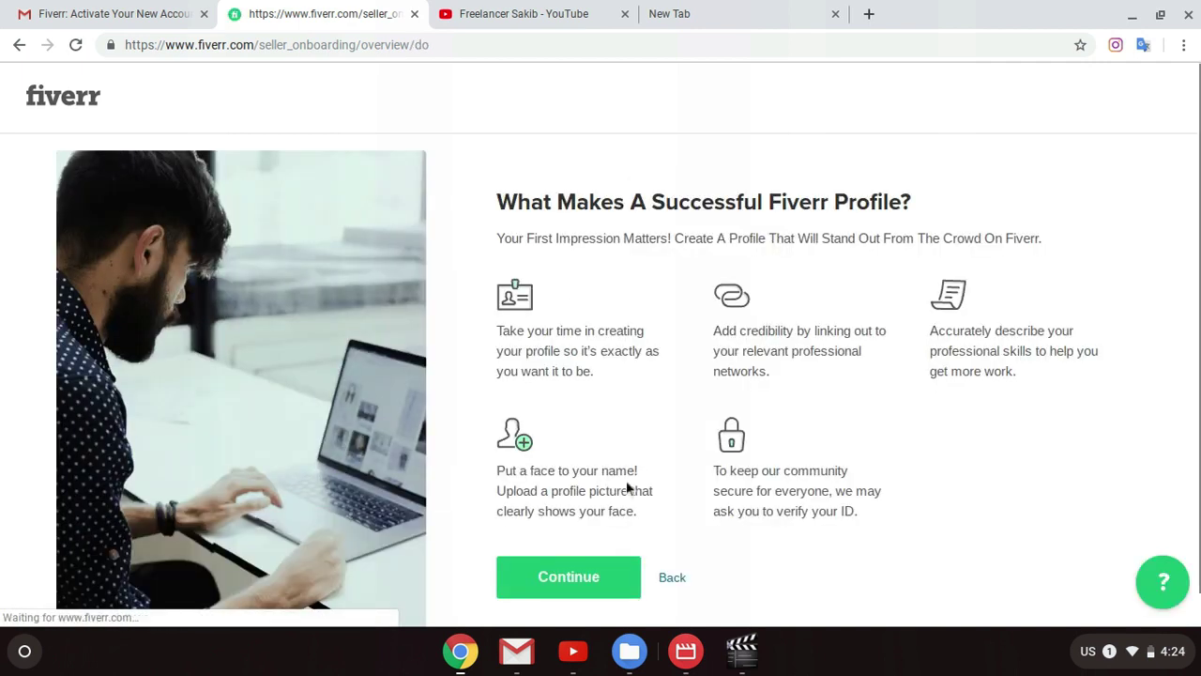
click(580, 578)
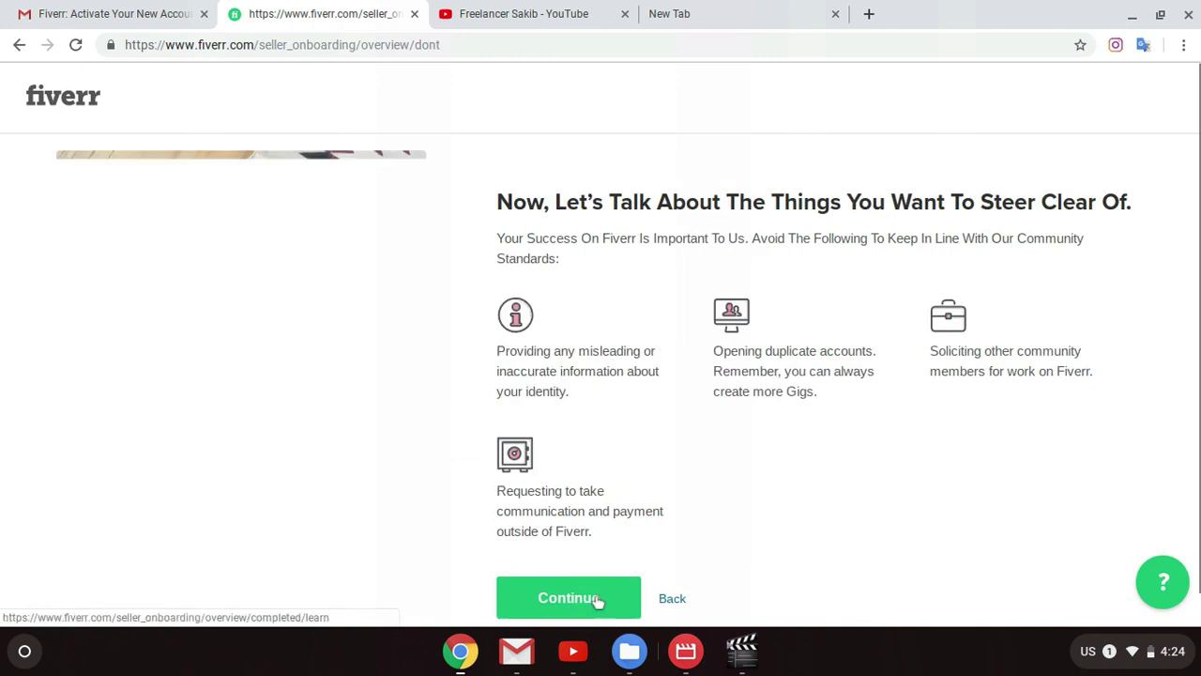
click(602, 593)
click(160, 574)
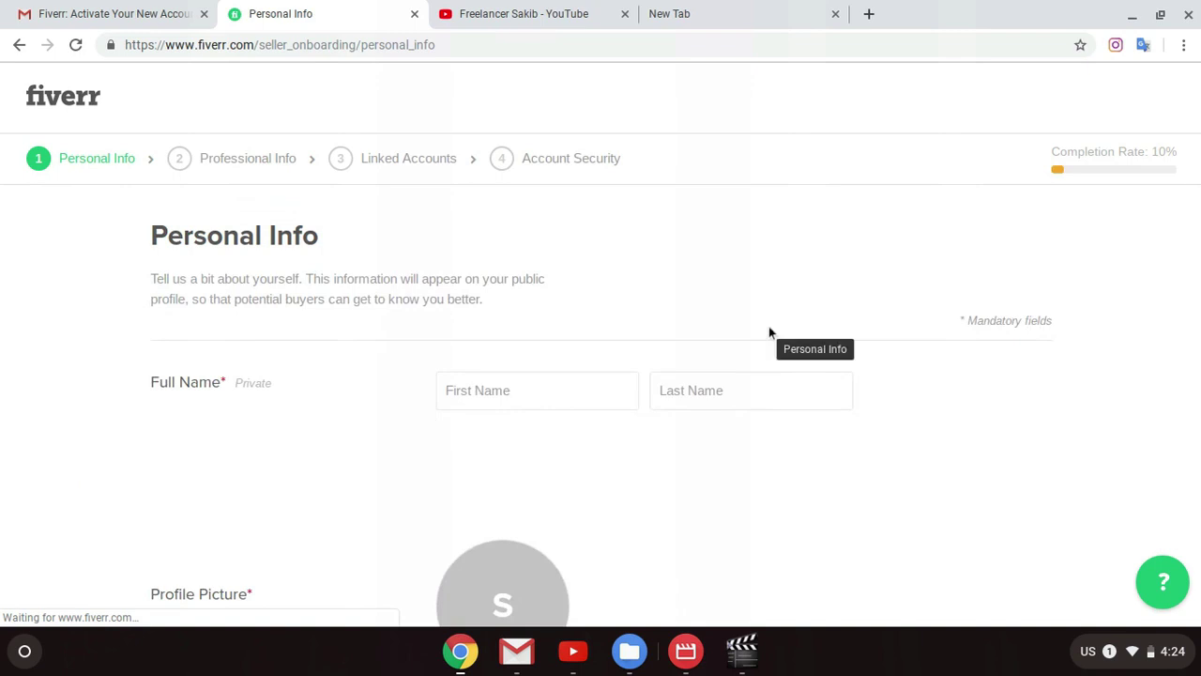
Step: Enter the user's first name in the Full Name first-name field
scroll(718, 335, down, 1)
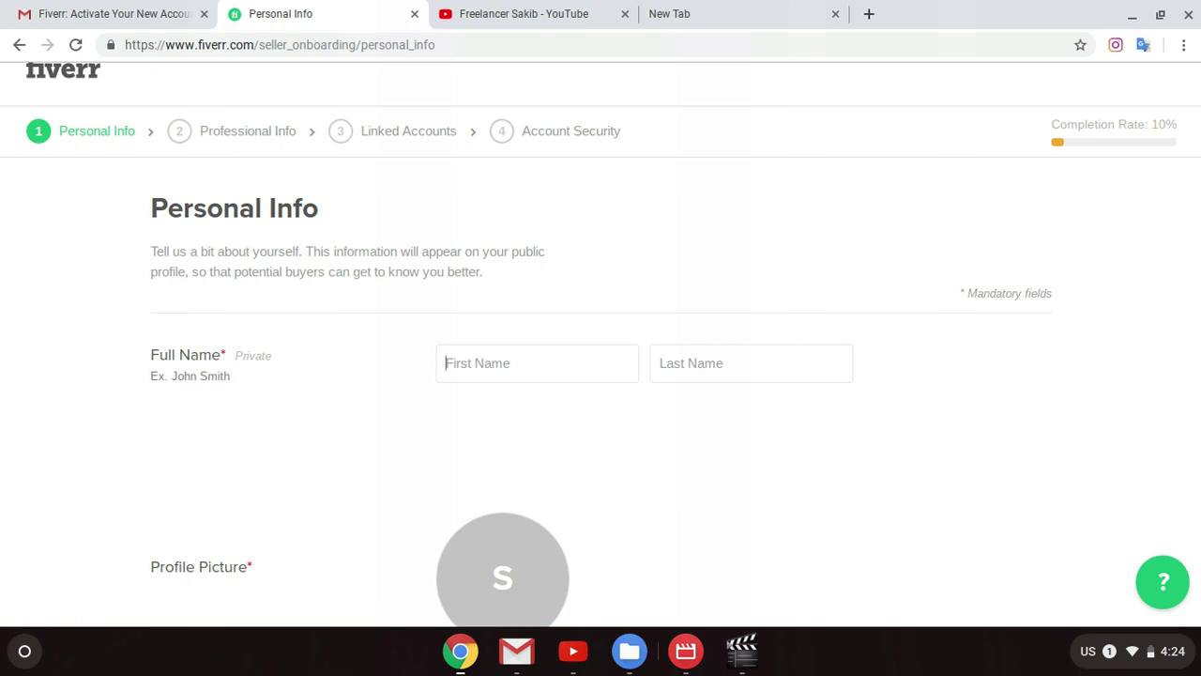
scroll(889, 382, down, 5)
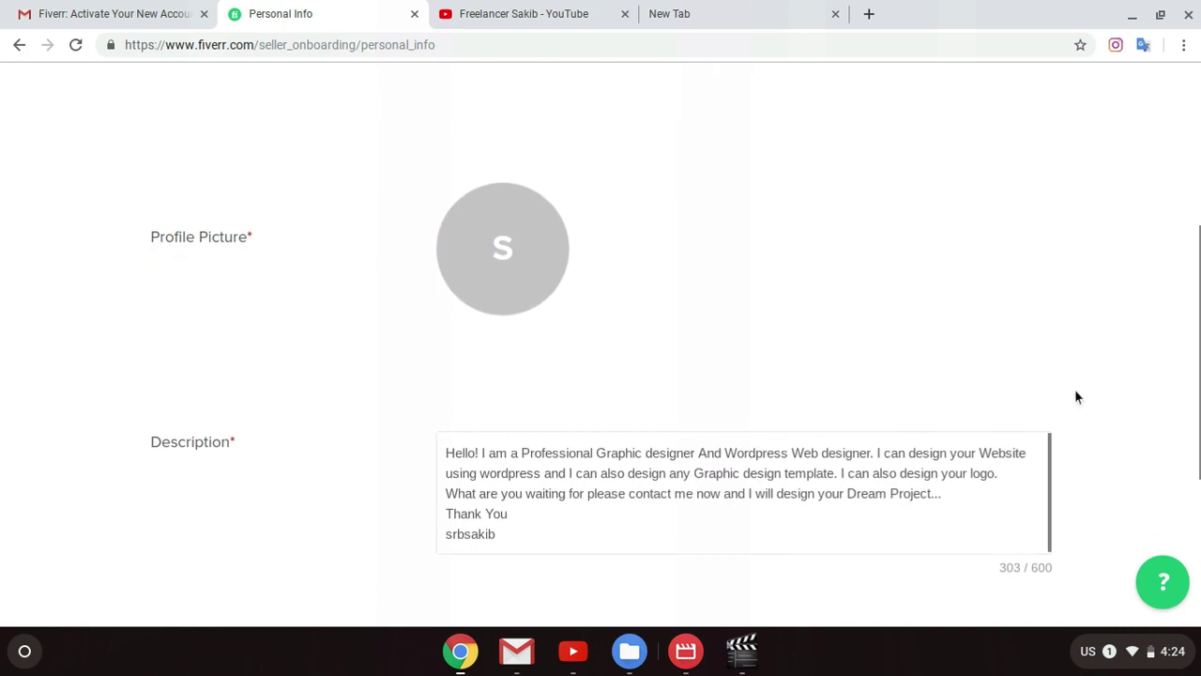
scroll(1078, 399, down, 2)
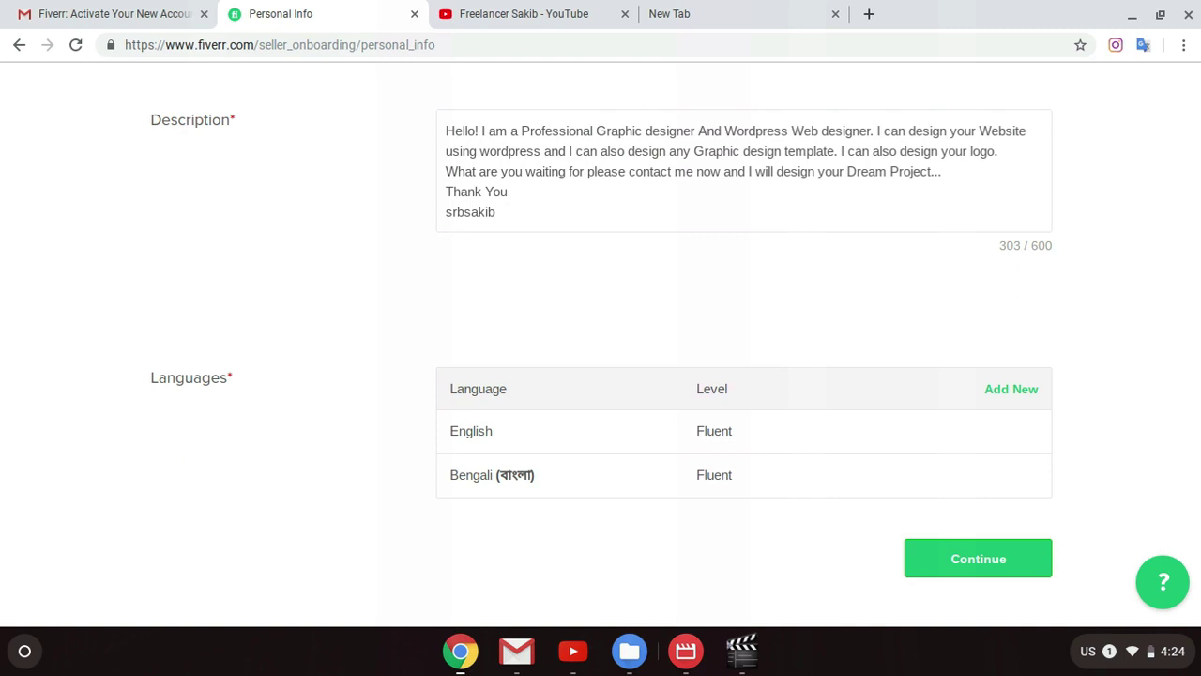
scroll(1164, 496, up, 5)
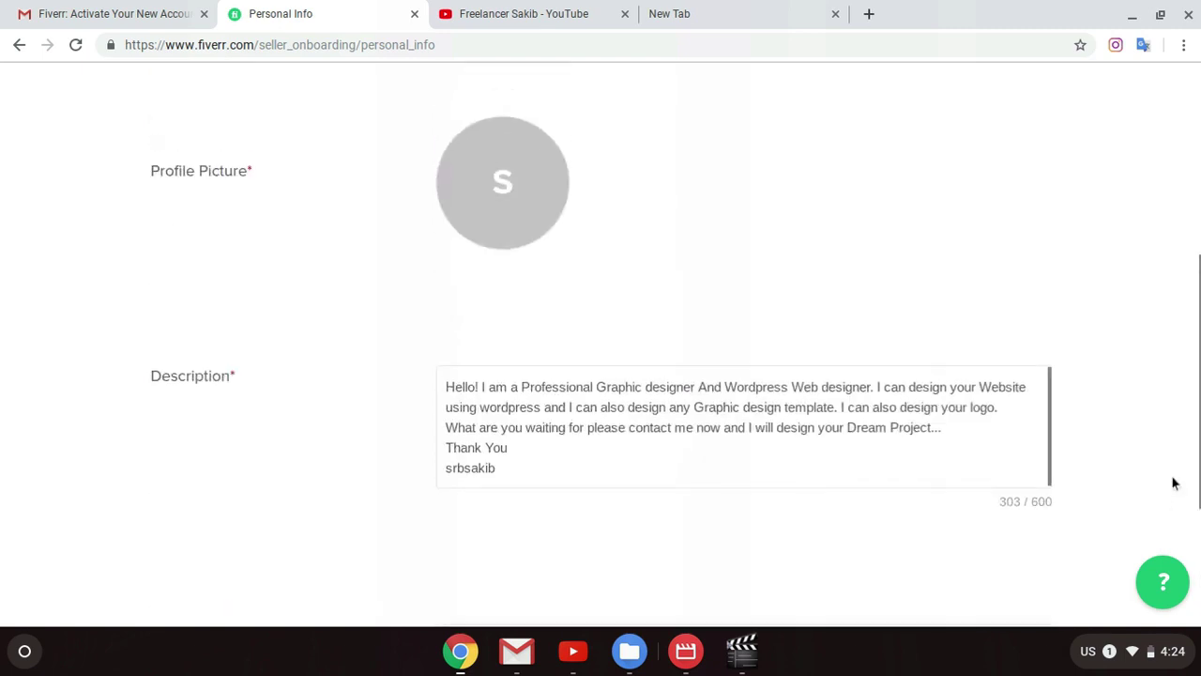
scroll(998, 295, up, 2)
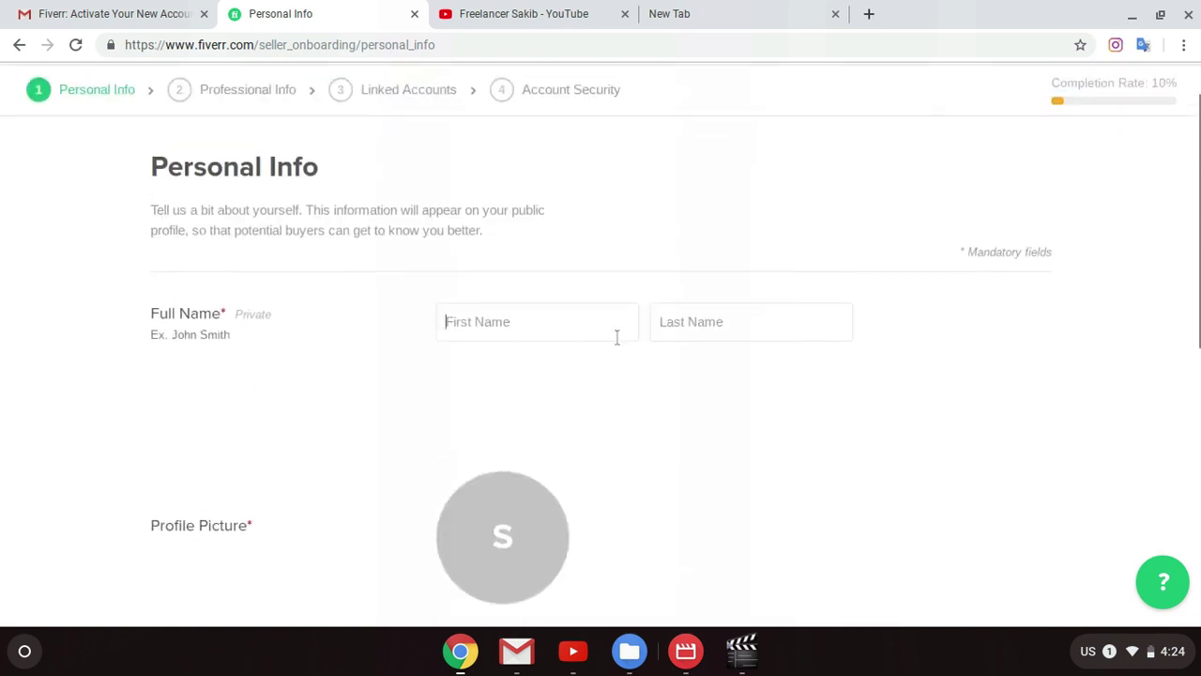
click(586, 332)
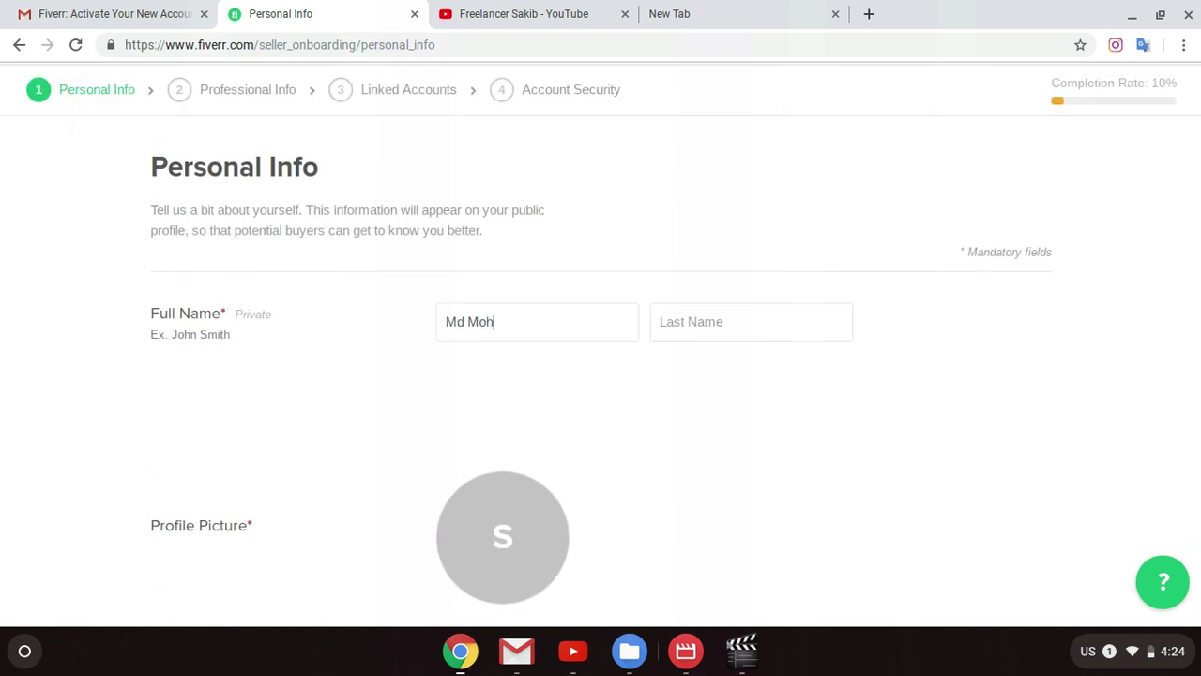
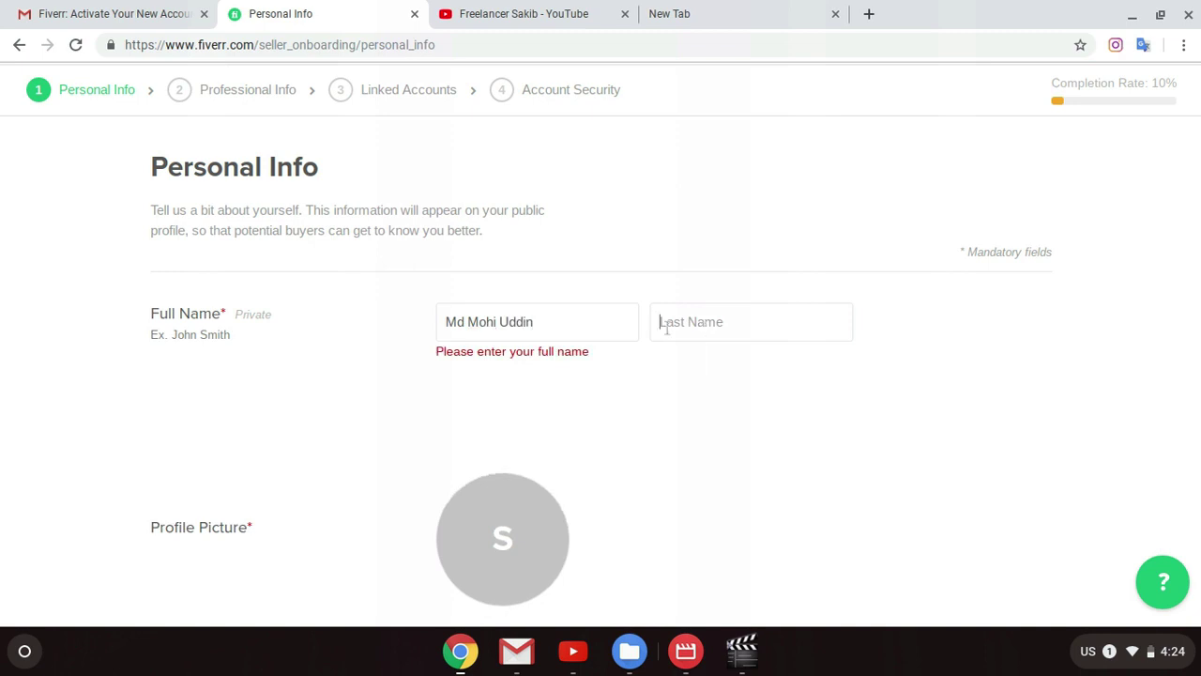
click(610, 322)
Step: Enter the user's last name in the last-name field, fixing the typo
click(692, 336)
text(Ma)
key(BackSpace)
key(BackSpace)
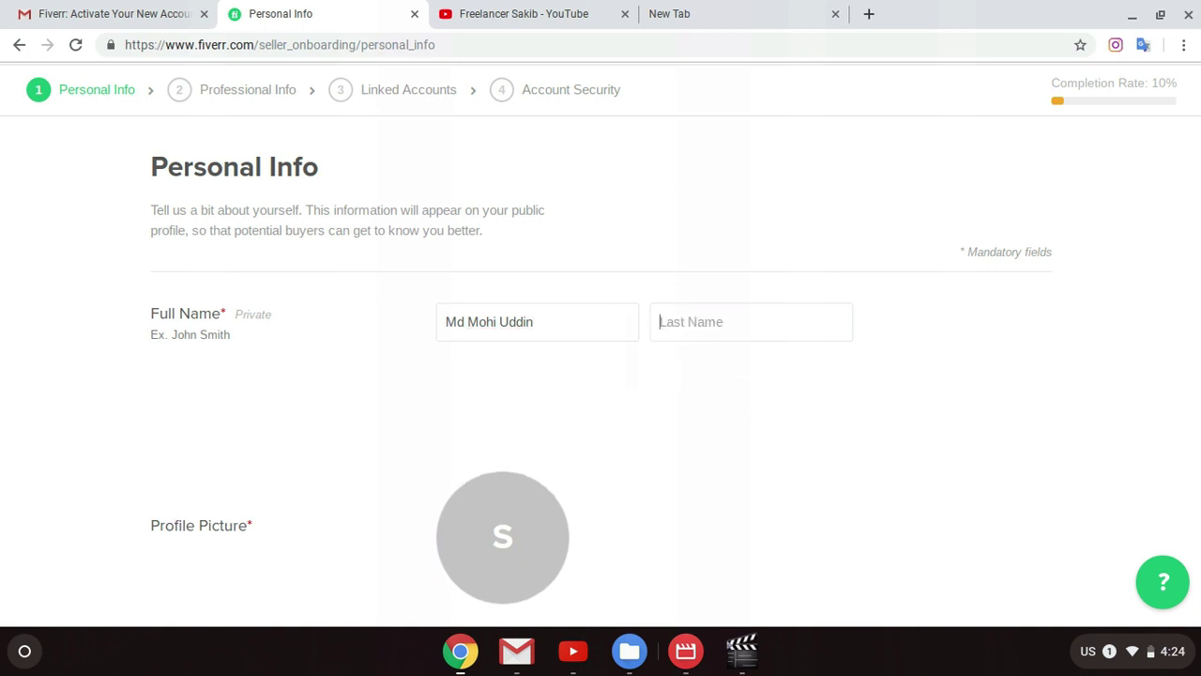
click(724, 322)
key(BackSpace)
click(787, 376)
Step: Open the profile picture file chooser and cancel it without choosing an image
scroll(632, 417, down, 1)
scroll(509, 374, down, 1)
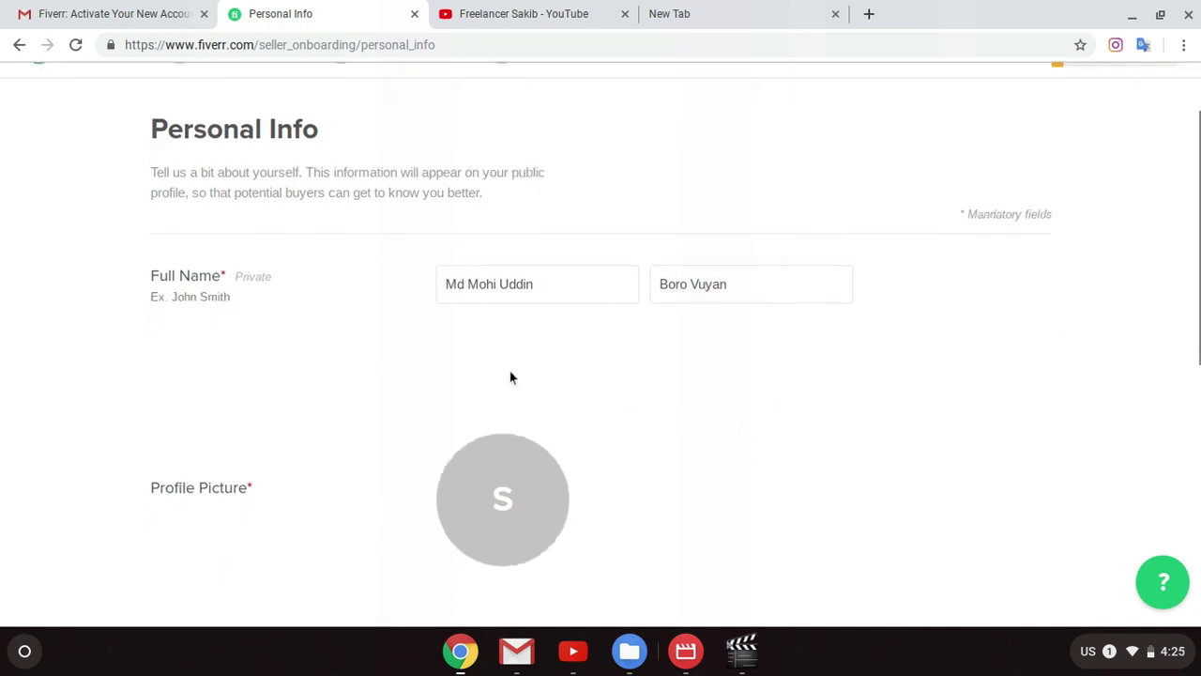
scroll(632, 394, down, 1)
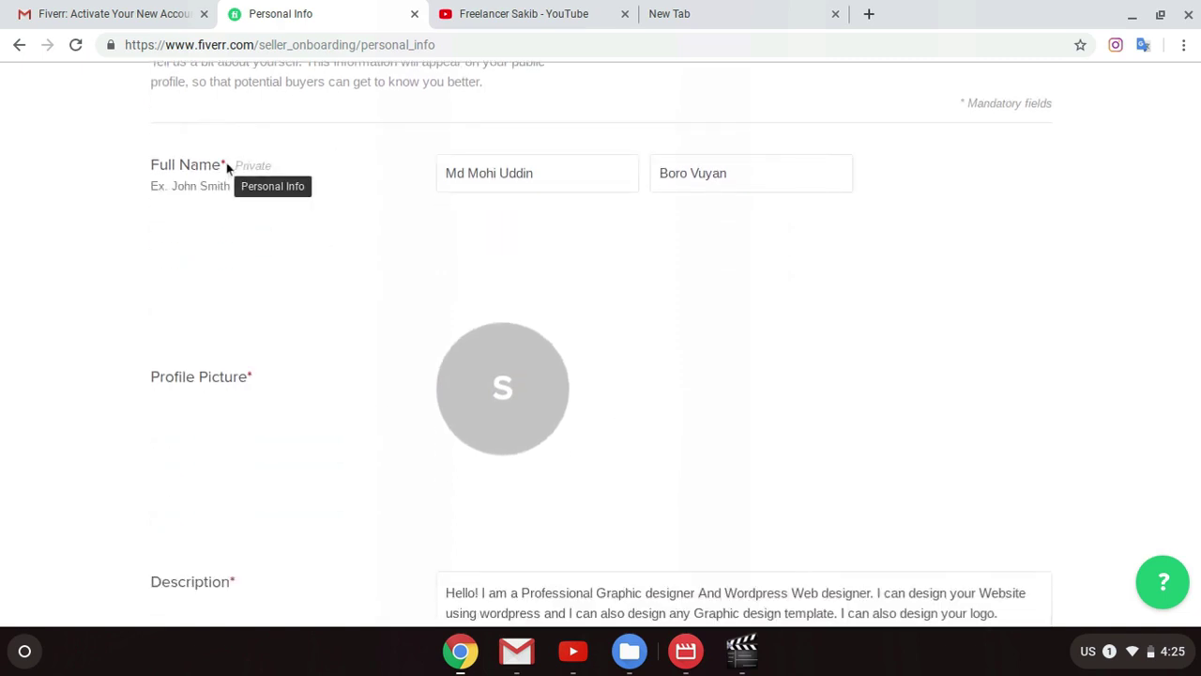
scroll(513, 324, down, 1)
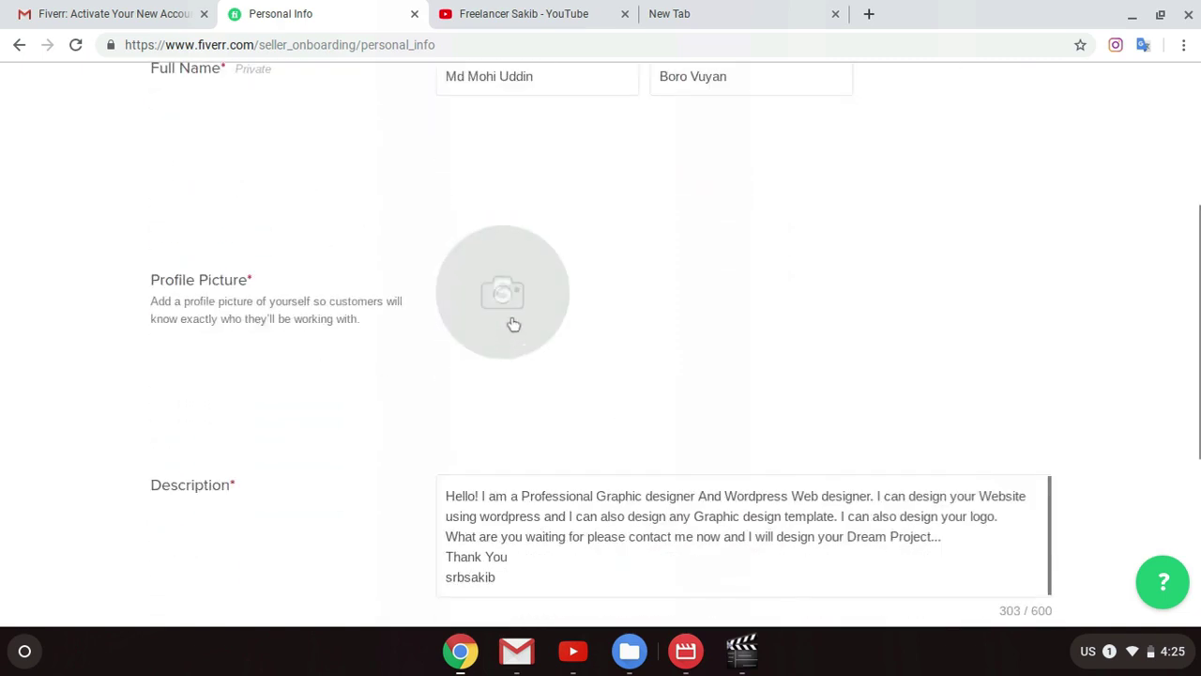
click(498, 271)
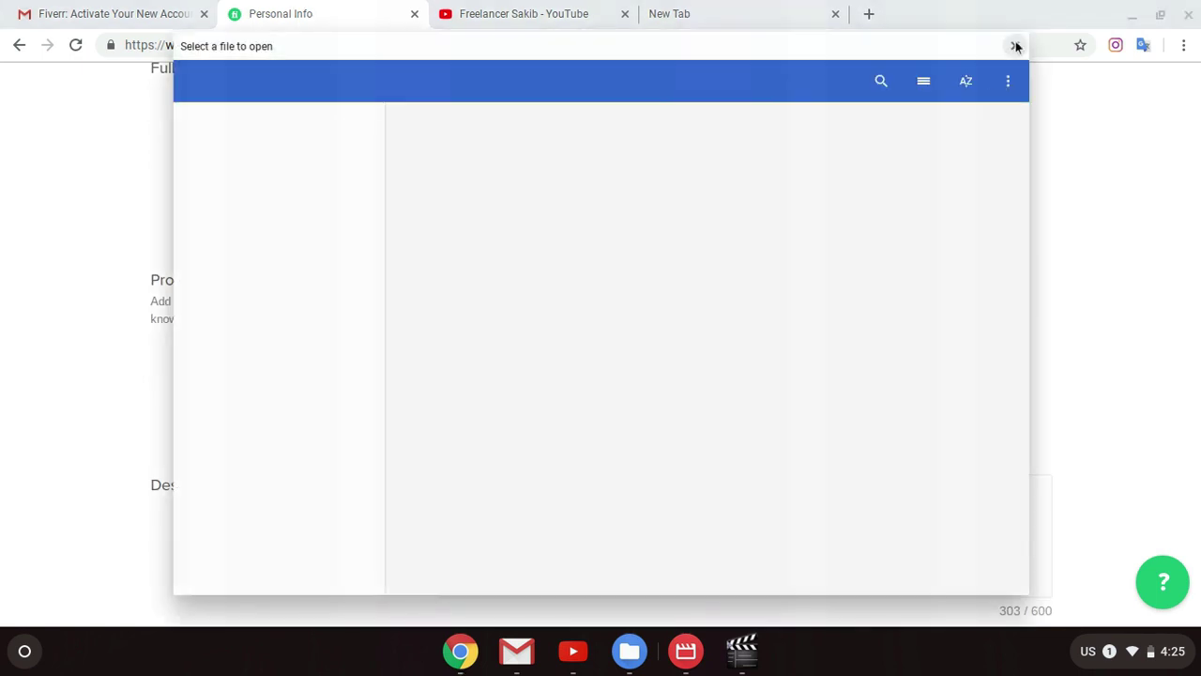
click(1016, 46)
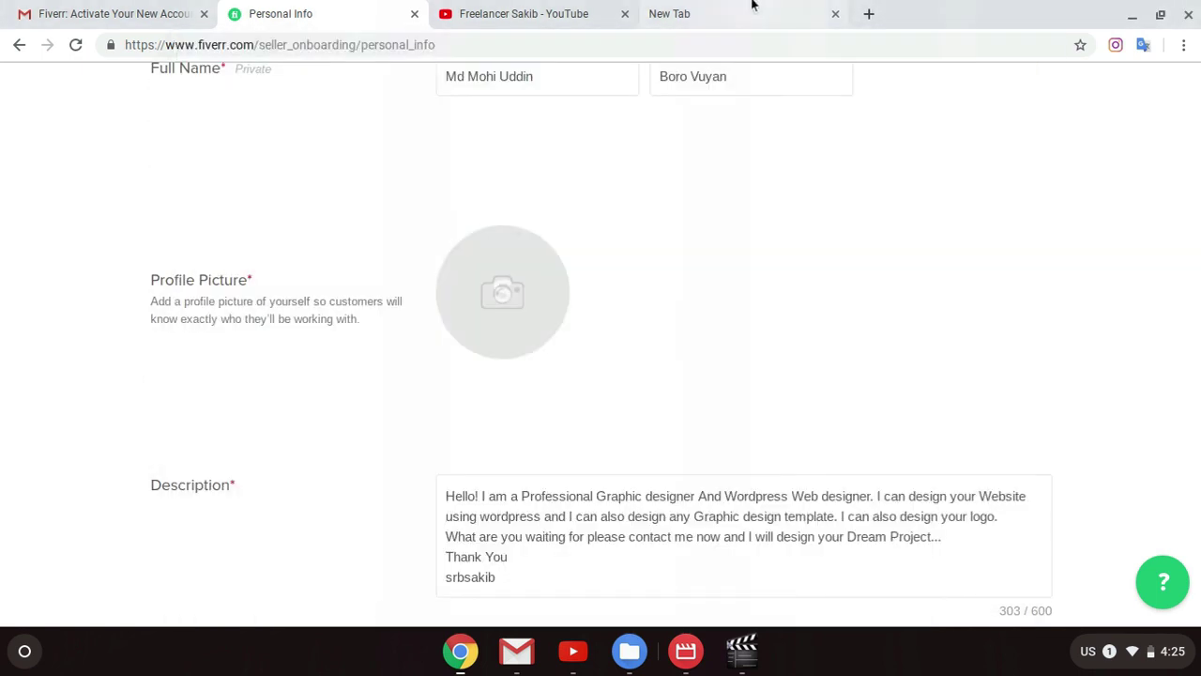
Step: In the new tab, enter the seller's Facebook page address on facebook.com and load it
click(750, 10)
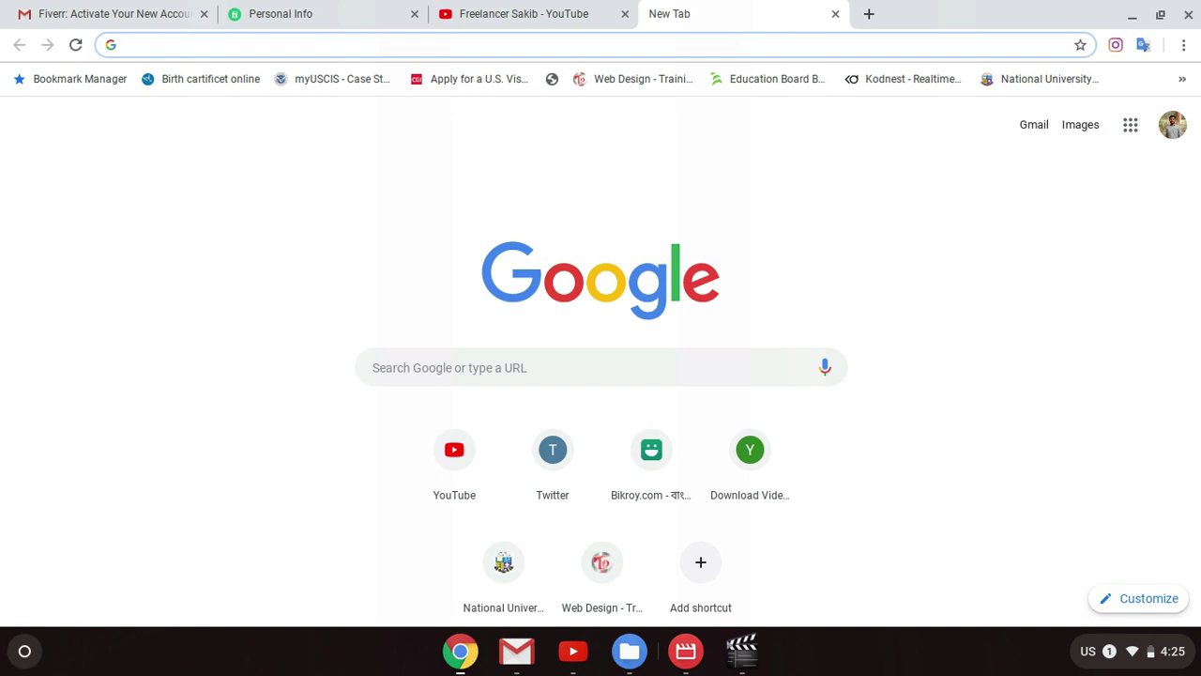
text(fs)
key(BackSpace)
text(acebook.com)
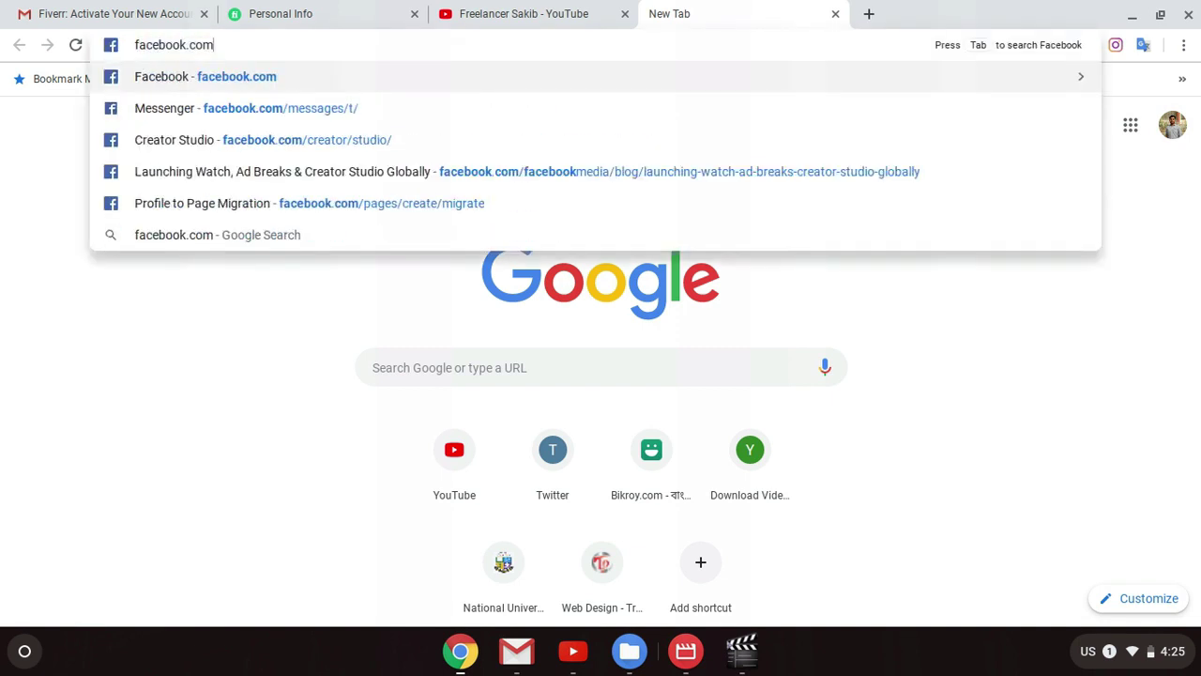
text(/)
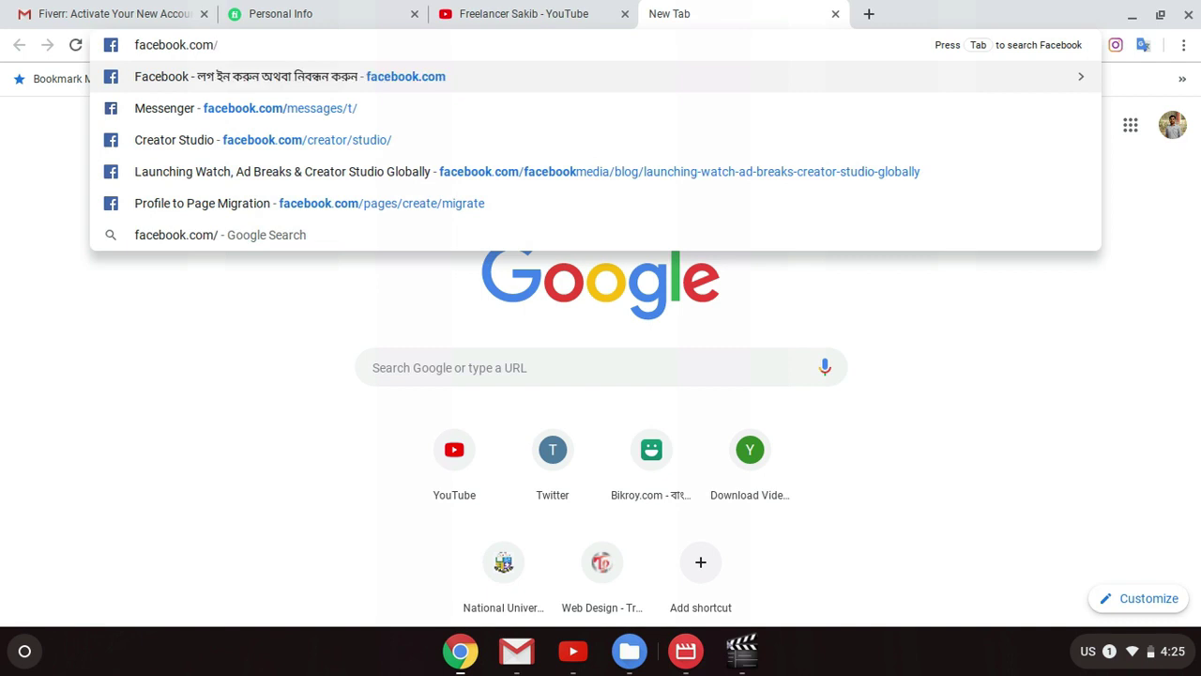
text(fiverr.sak)
text(oib)
key(BackSpace)
key(BackSpace)
key(BackSpace)
text(i)
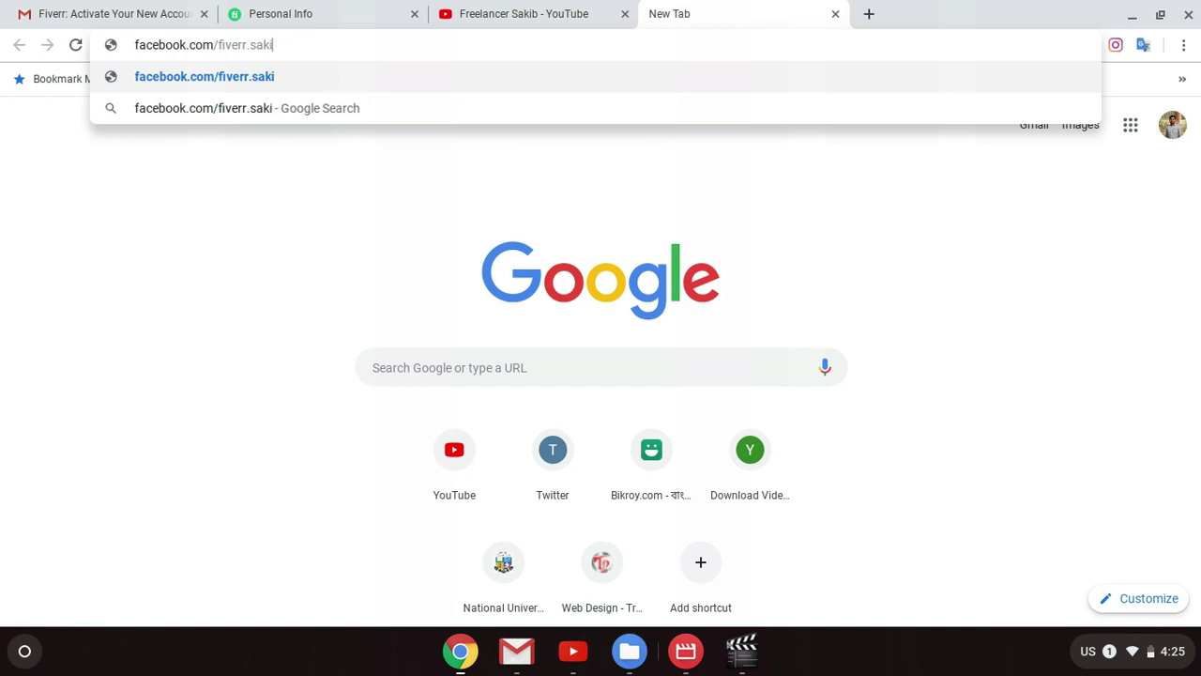
text(b)
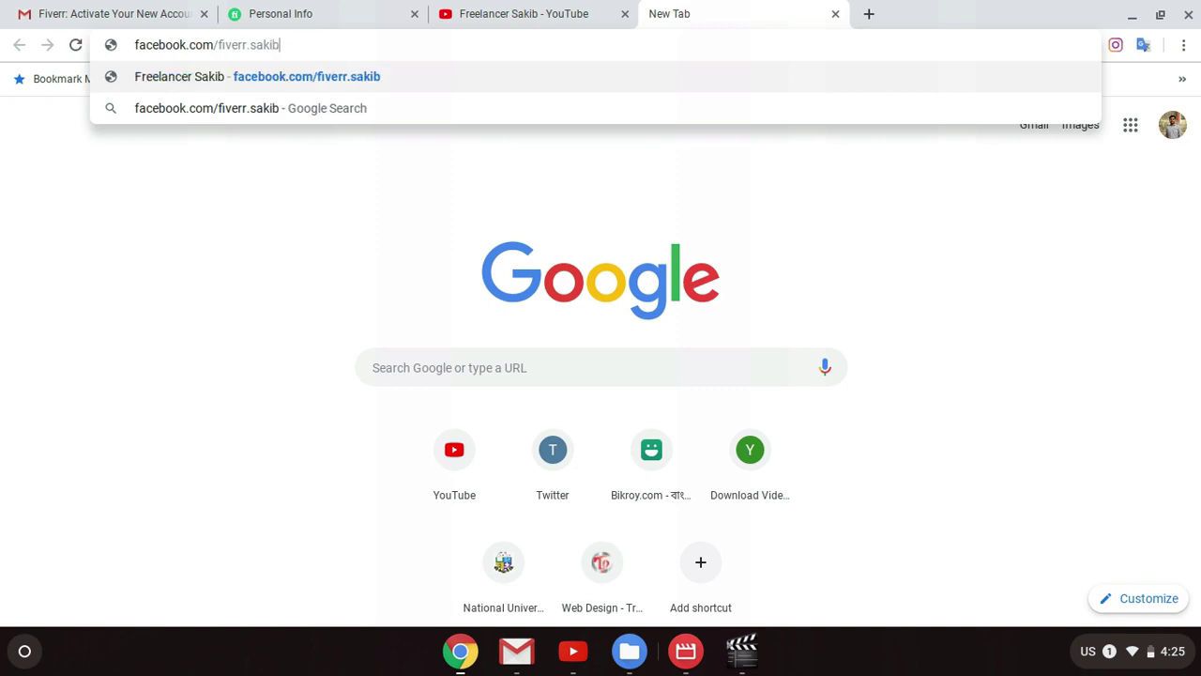
key(Return)
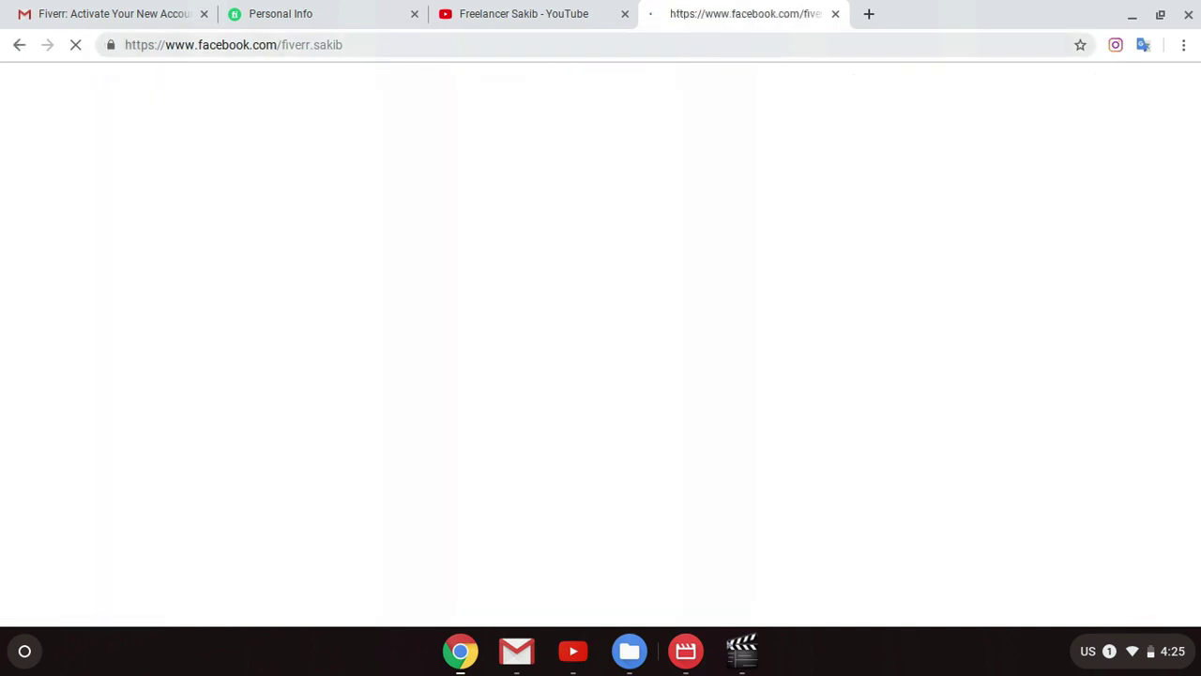
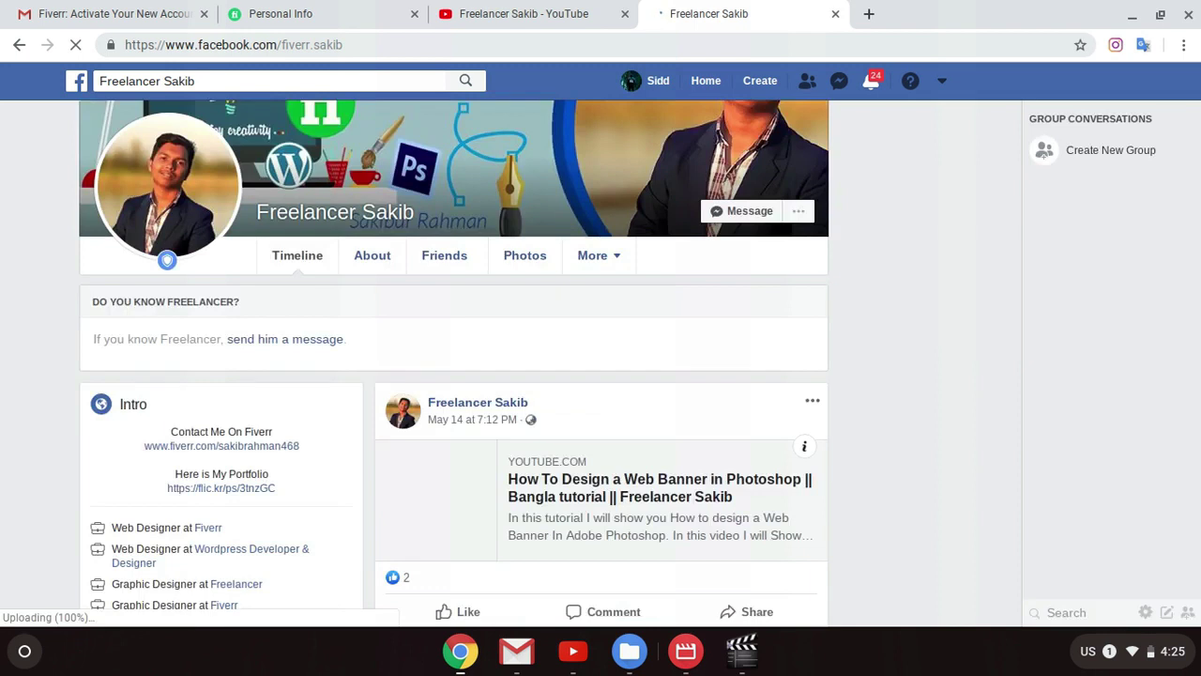
Step: Scroll through the current Facebook page, then open a new browser tab
scroll(862, 282, down, 3)
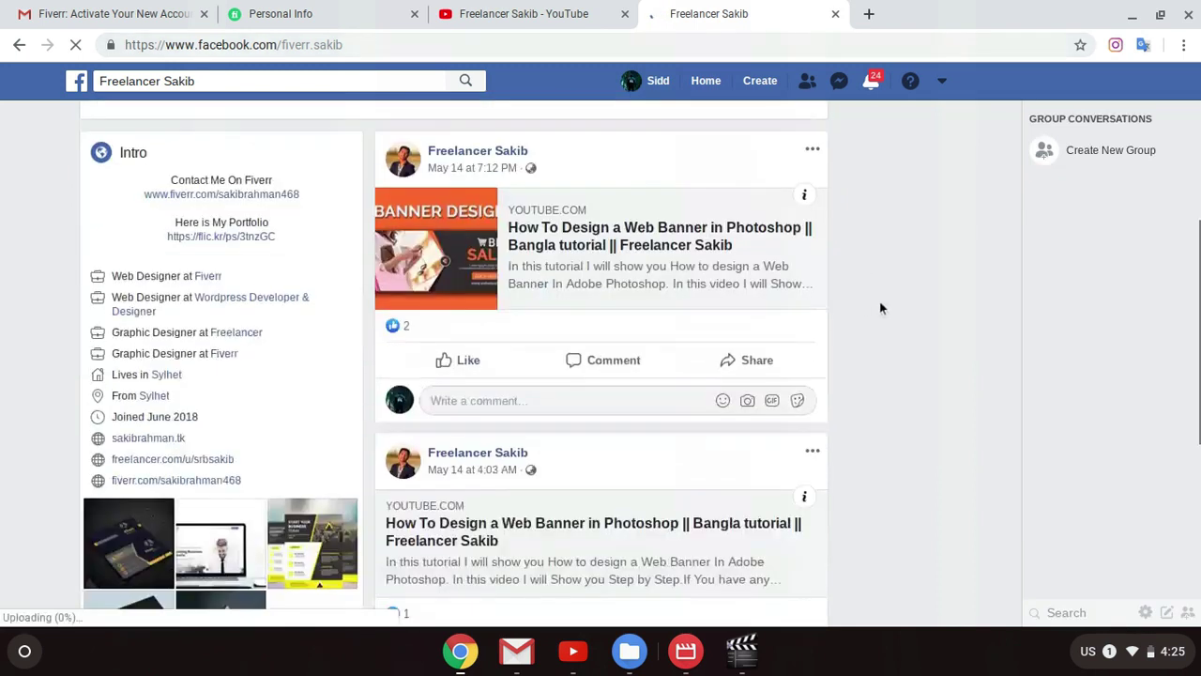
scroll(887, 319, down, 1)
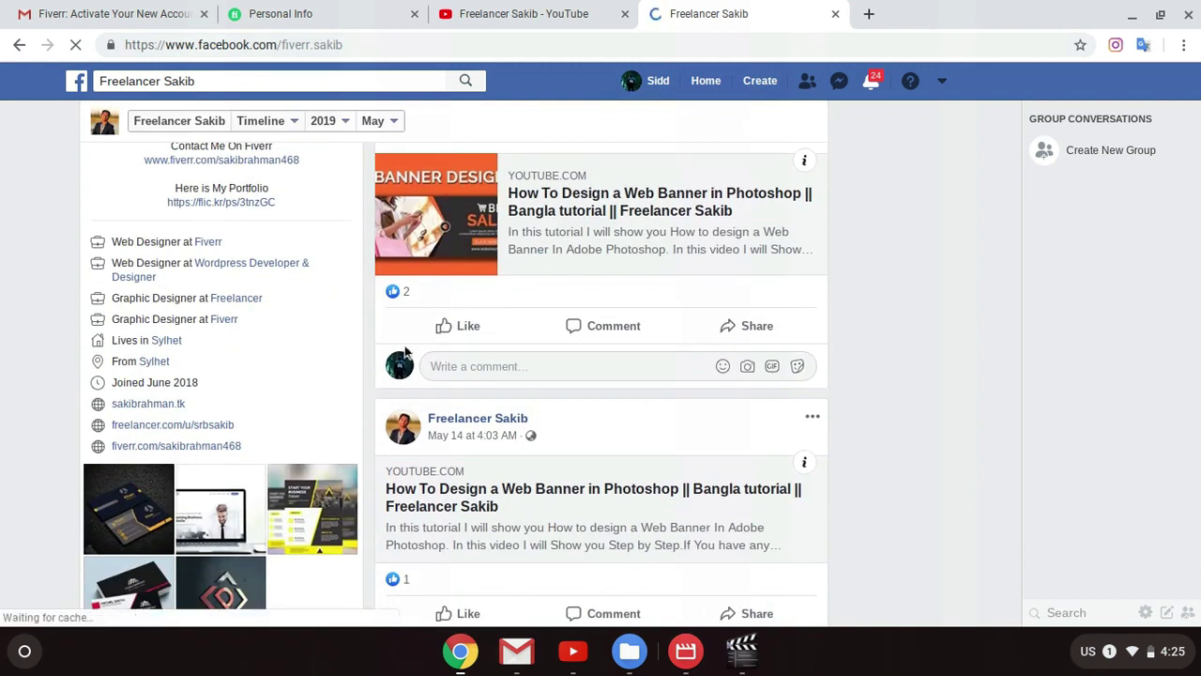
scroll(488, 268, up, 5)
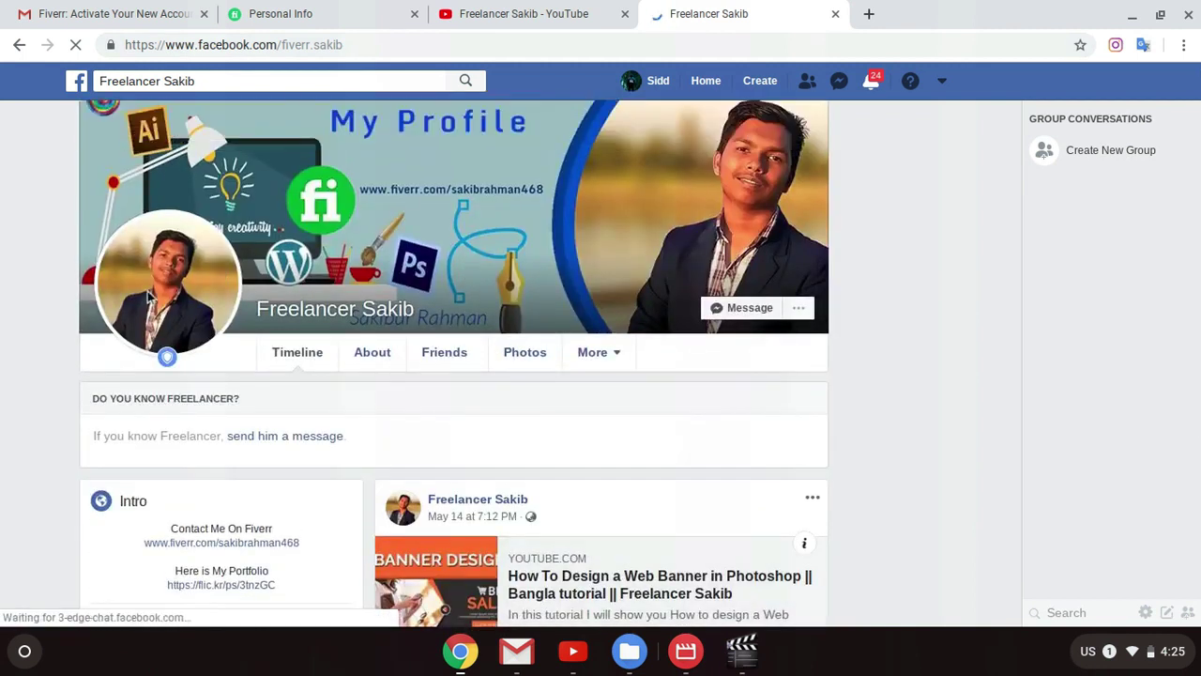
scroll(657, 369, down, 3)
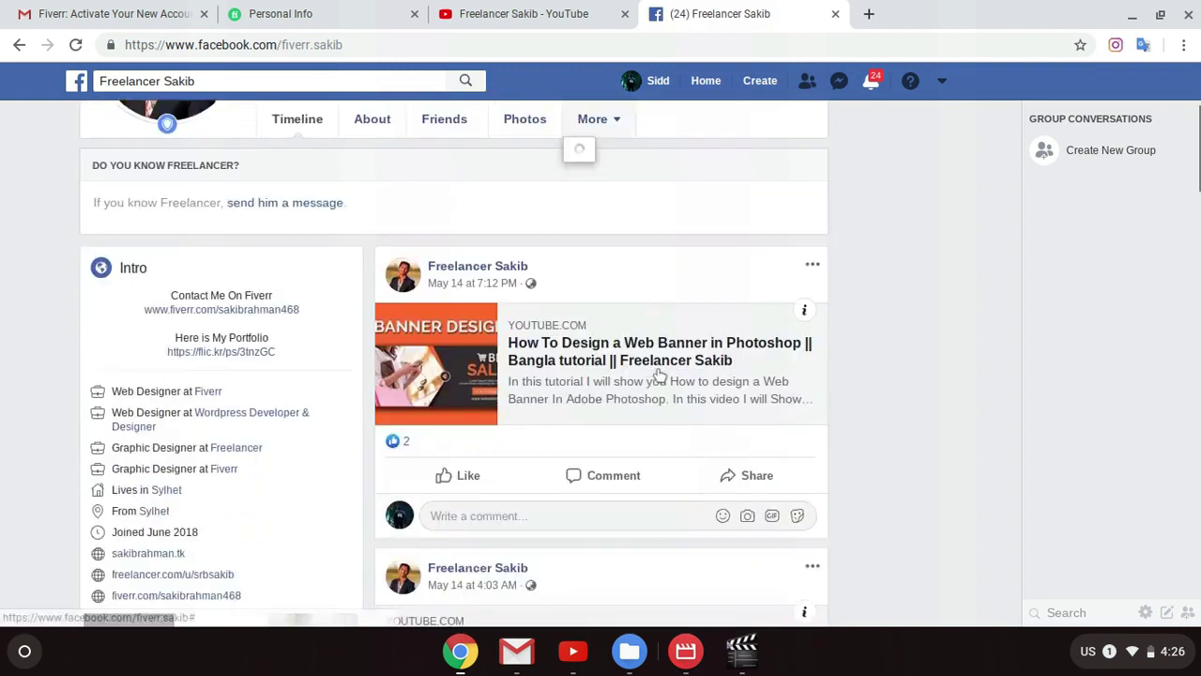
scroll(662, 378, up, 3)
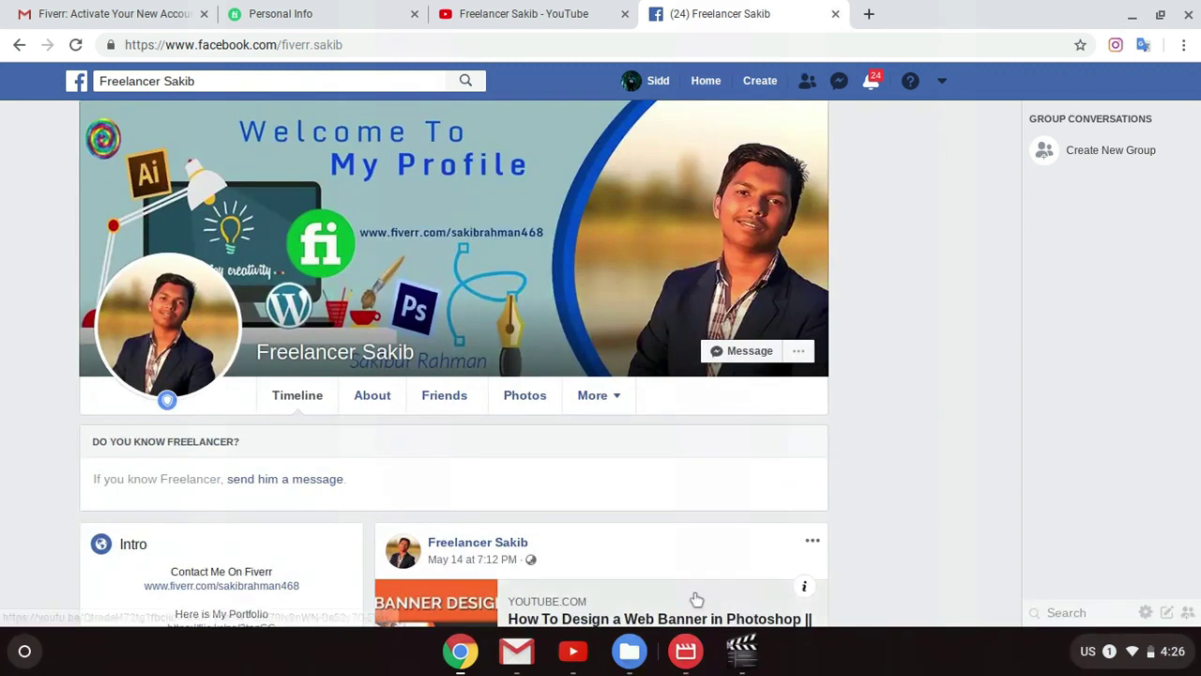
click(869, 14)
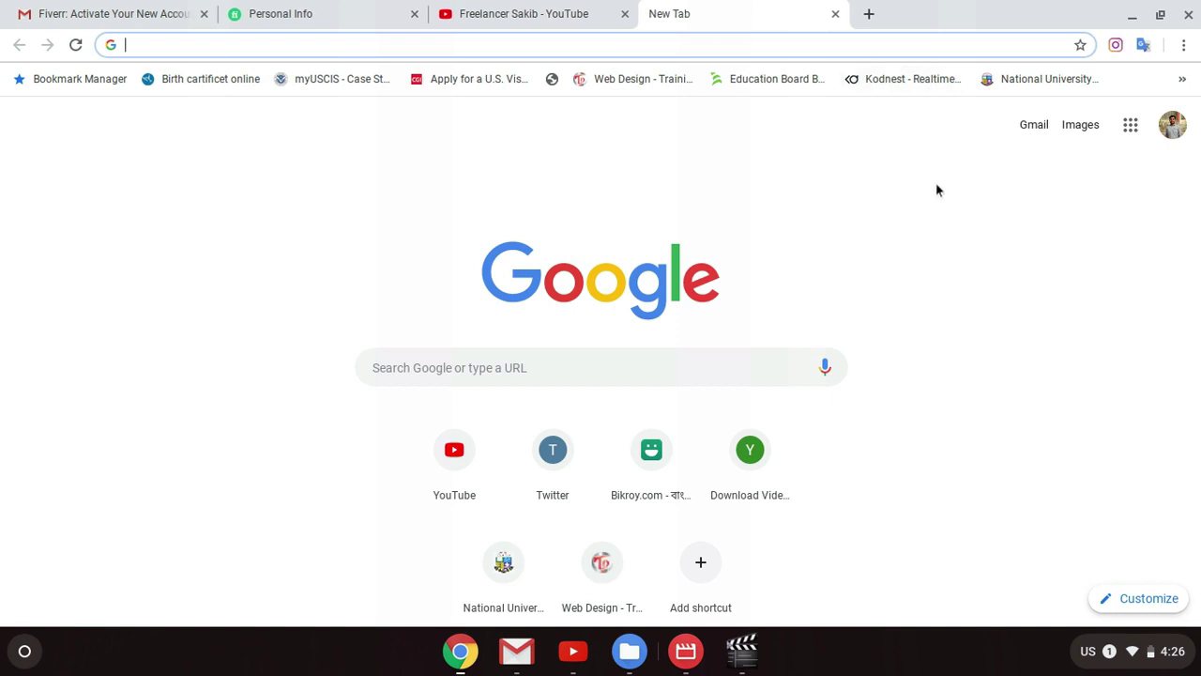
Step: Load the freelancer's Facebook profile from the 'fa' address suggestion and select the search box text
text(facebook.com)
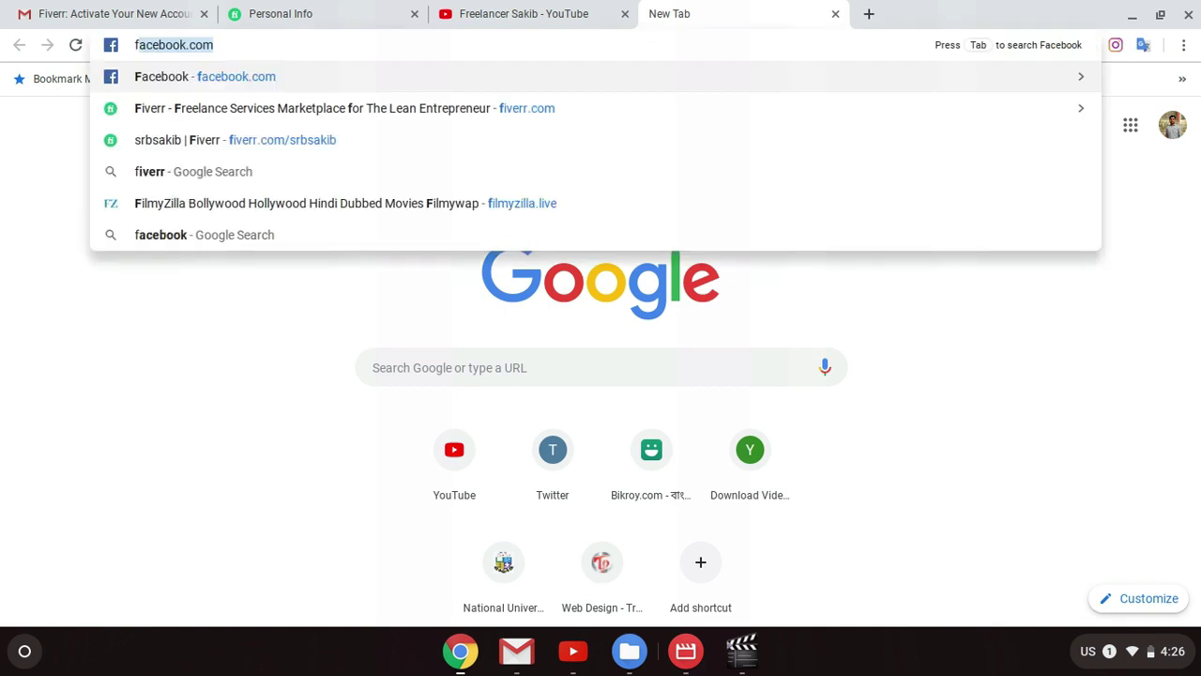
key(Down)
key(Return)
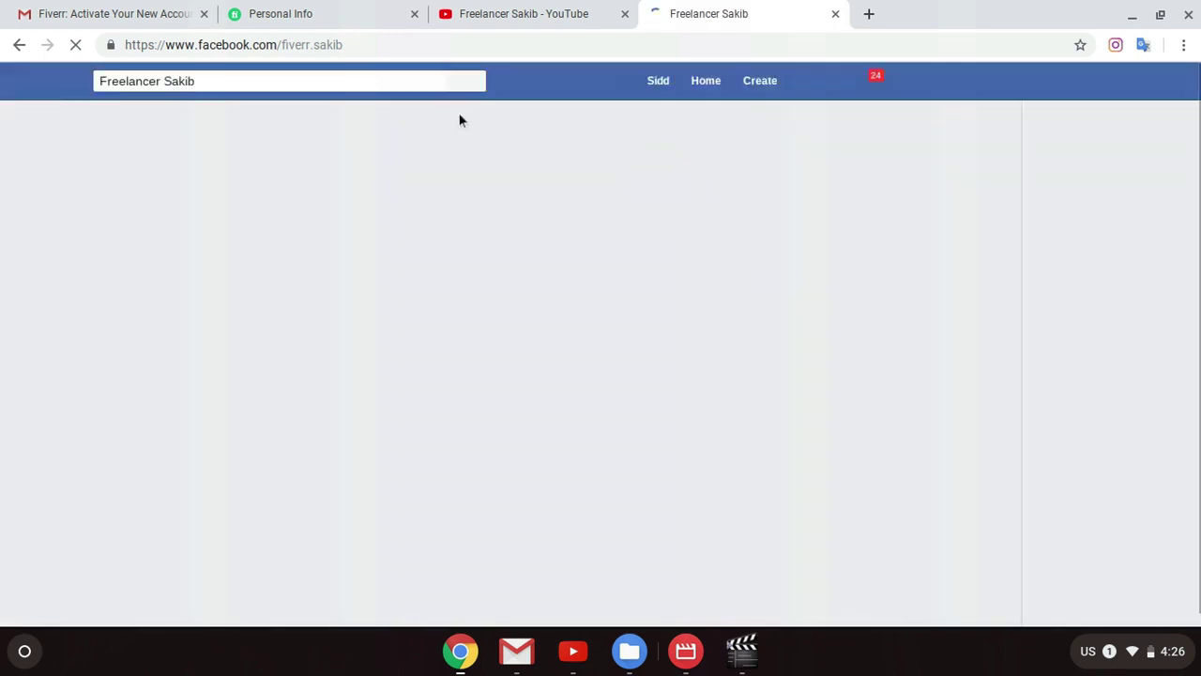
triple_click(333, 85)
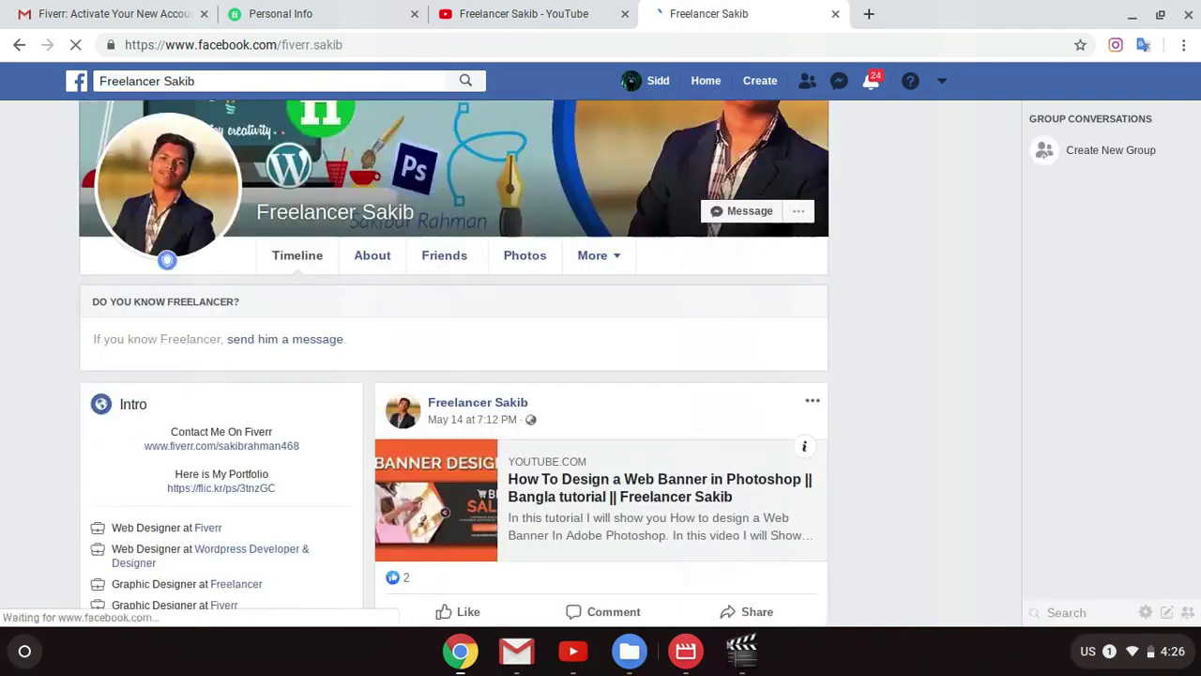
click(257, 81)
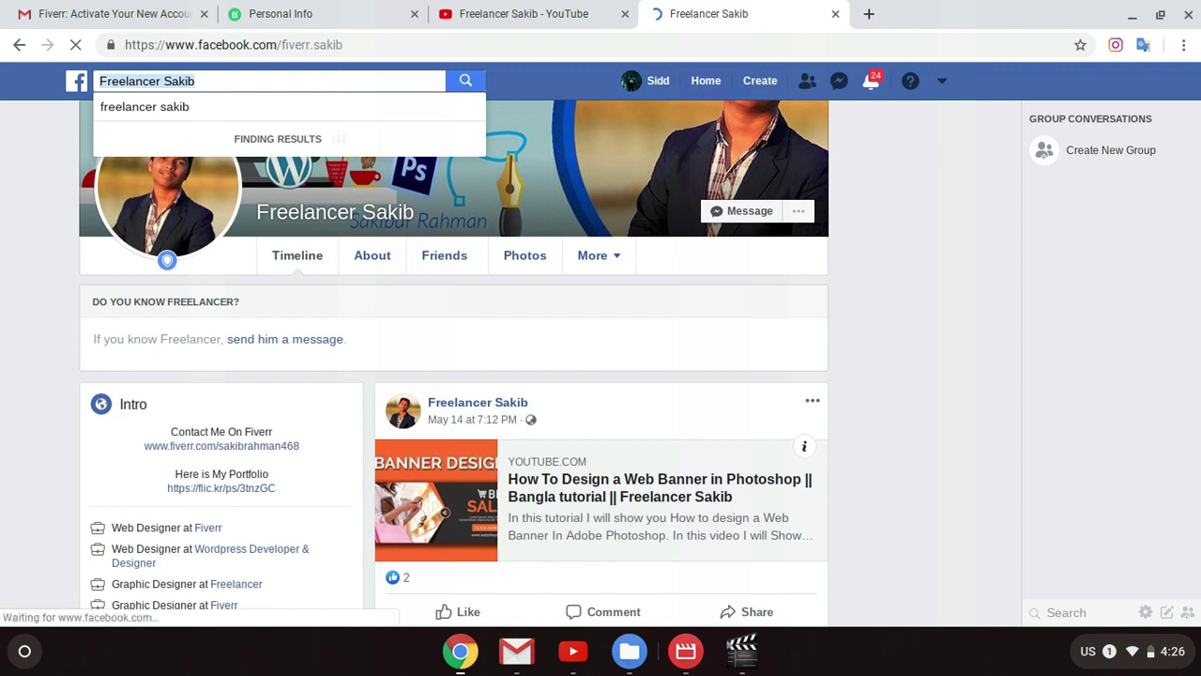
Step: Search 'shajed', clear it, try the recent 'nokia mobile bangladesh' search, then go back
text(shajed)
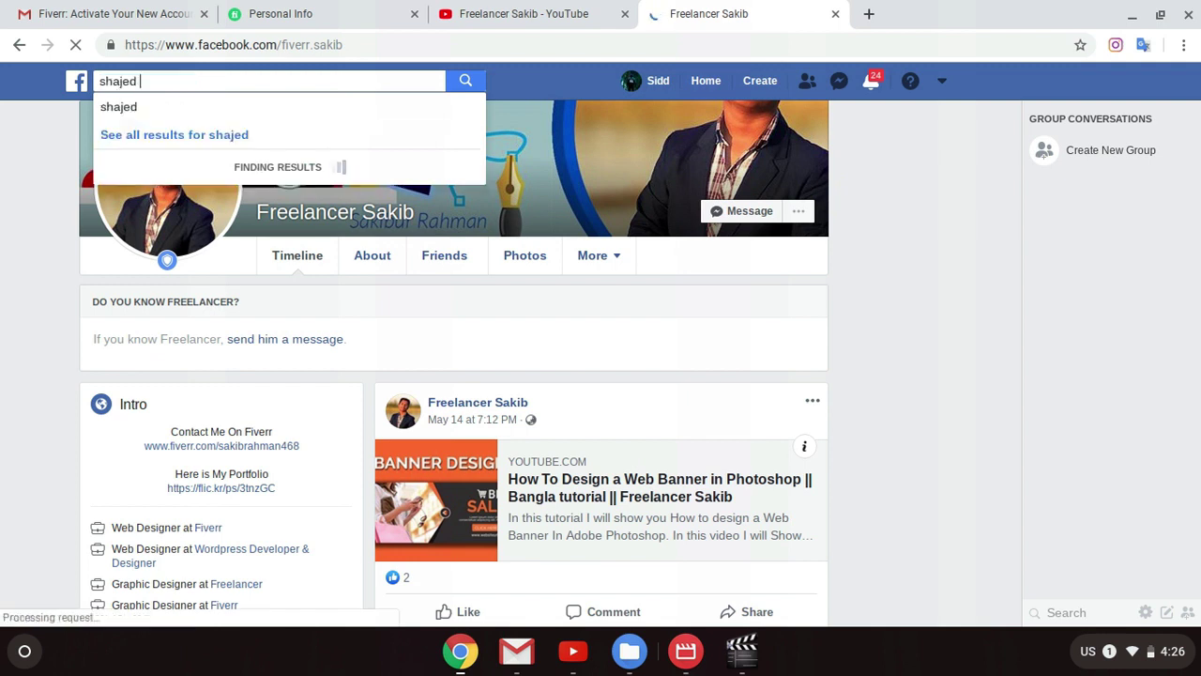
key(BackSpace)
key(BackSpace)
key(BackSpace)
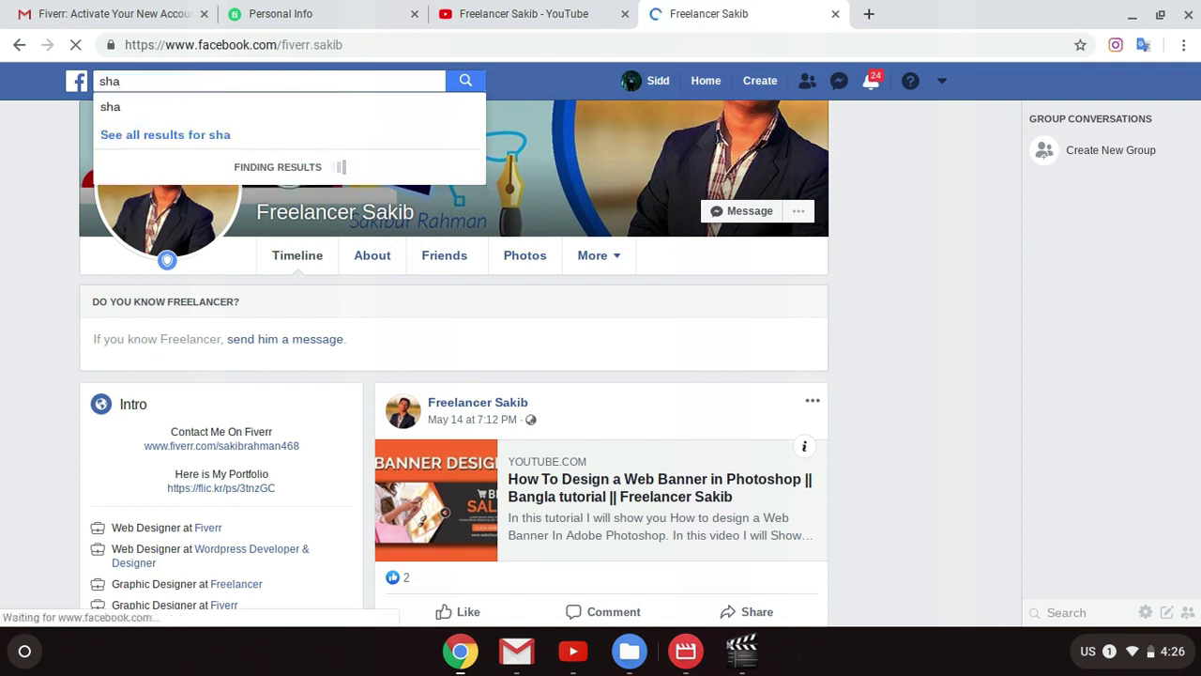
key(BackSpace)
key(BackSpace)
key(BackSpace)
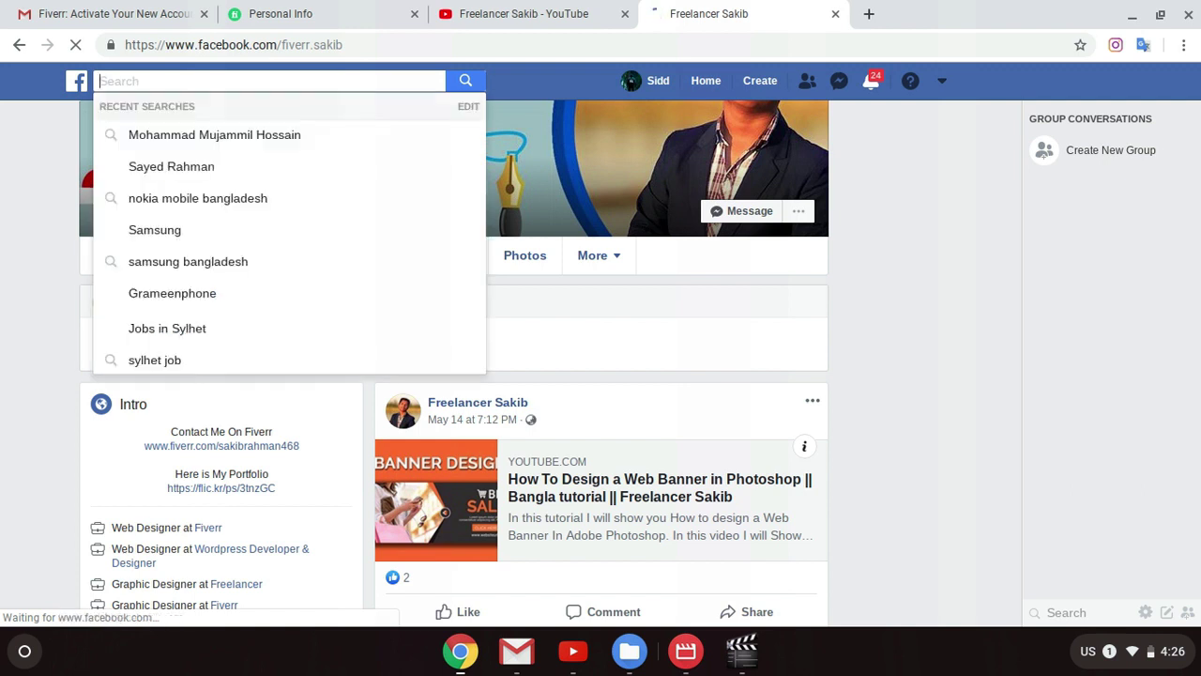
click(198, 198)
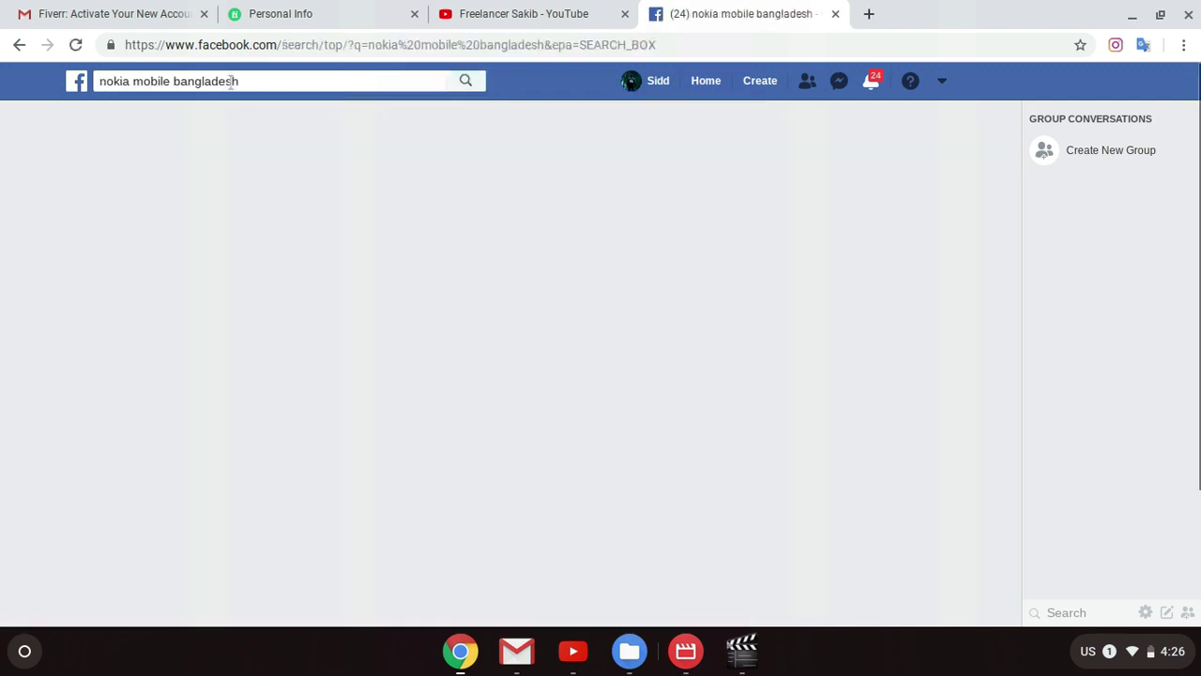
click(19, 44)
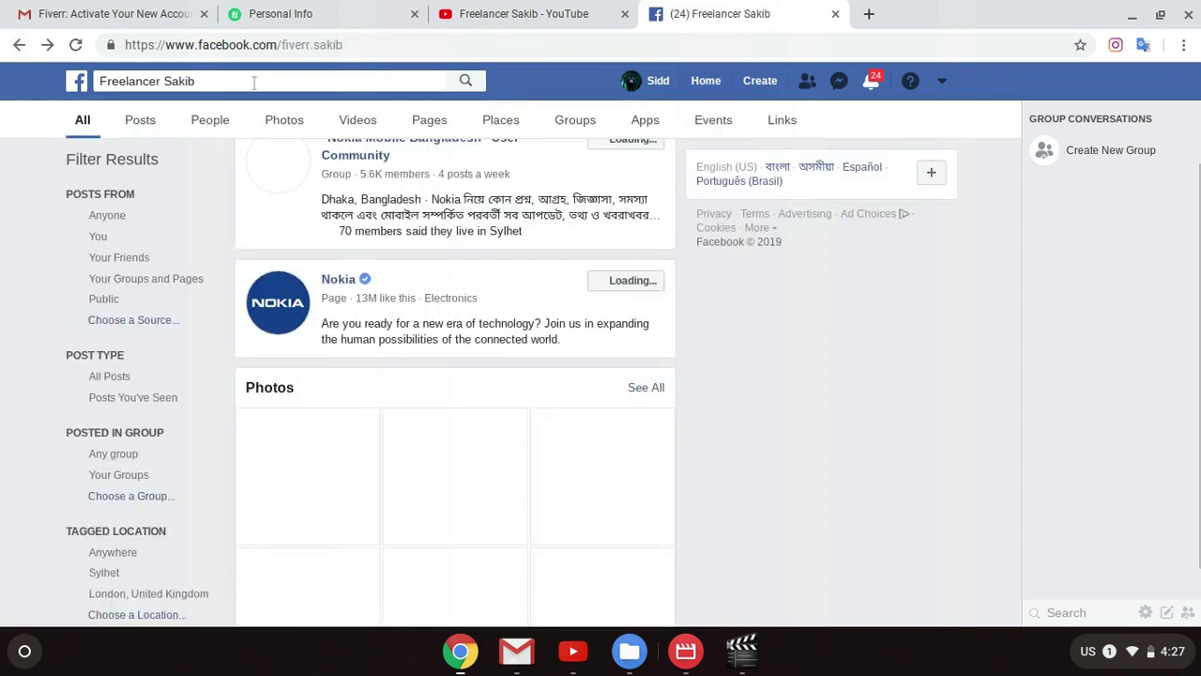
Step: Clear the Facebook search box and open a person's profile from Recent Searches
click(254, 84)
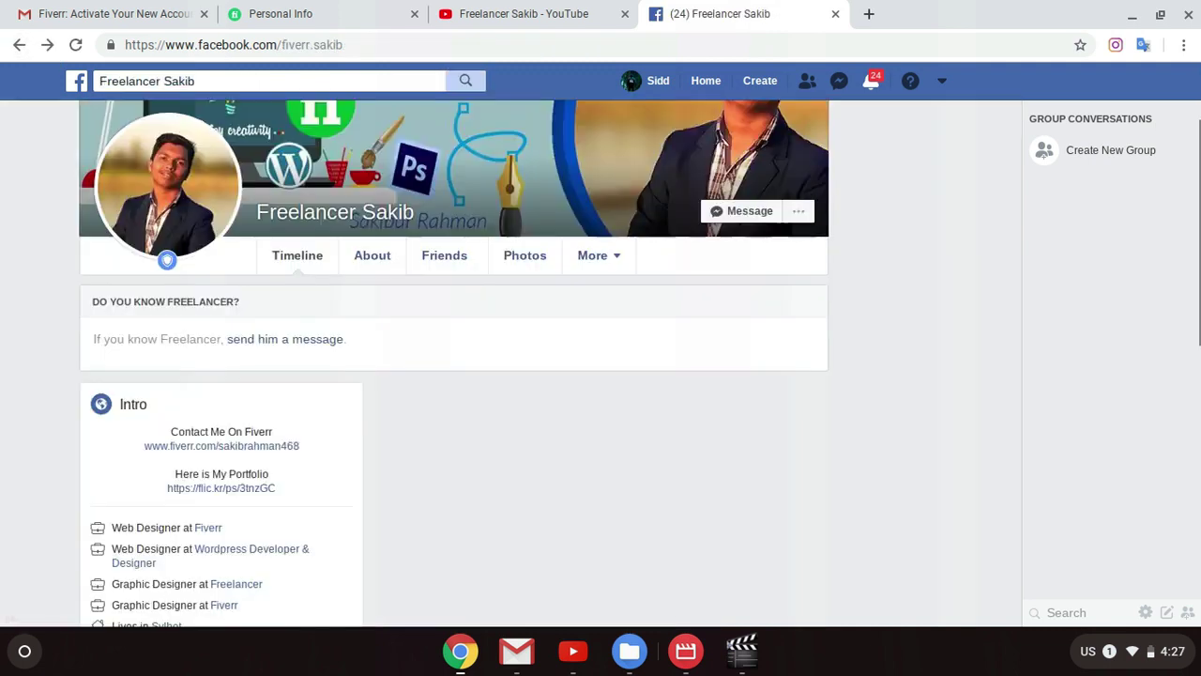
click(209, 75)
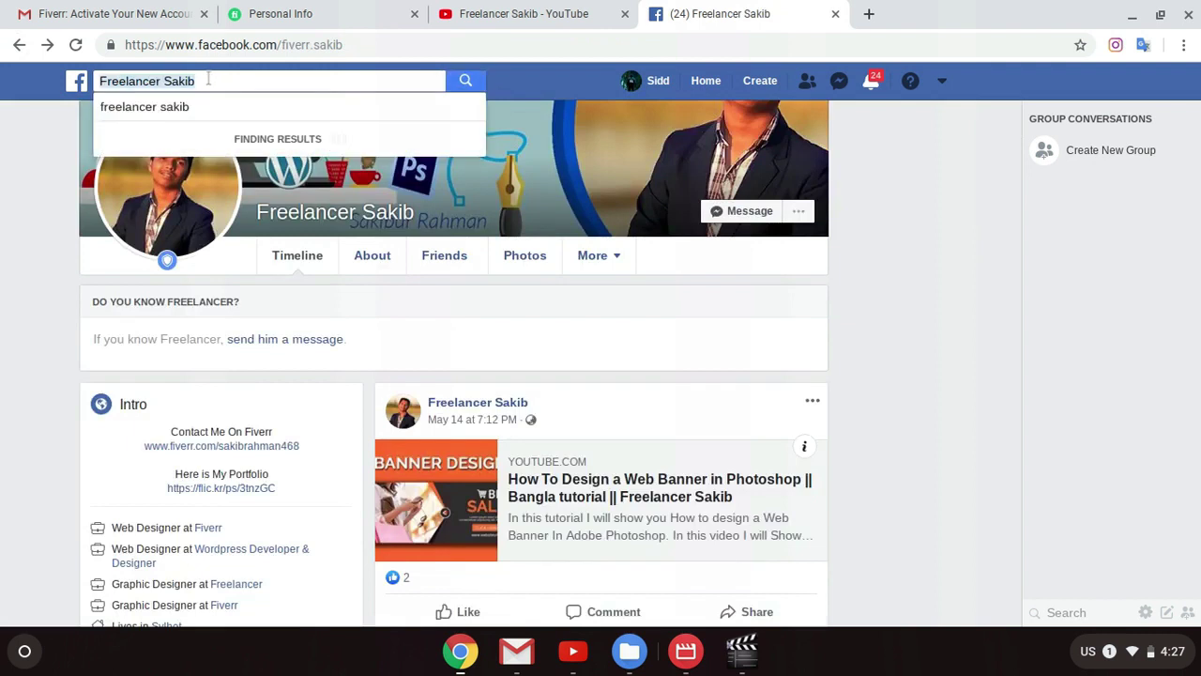
key(BackSpace)
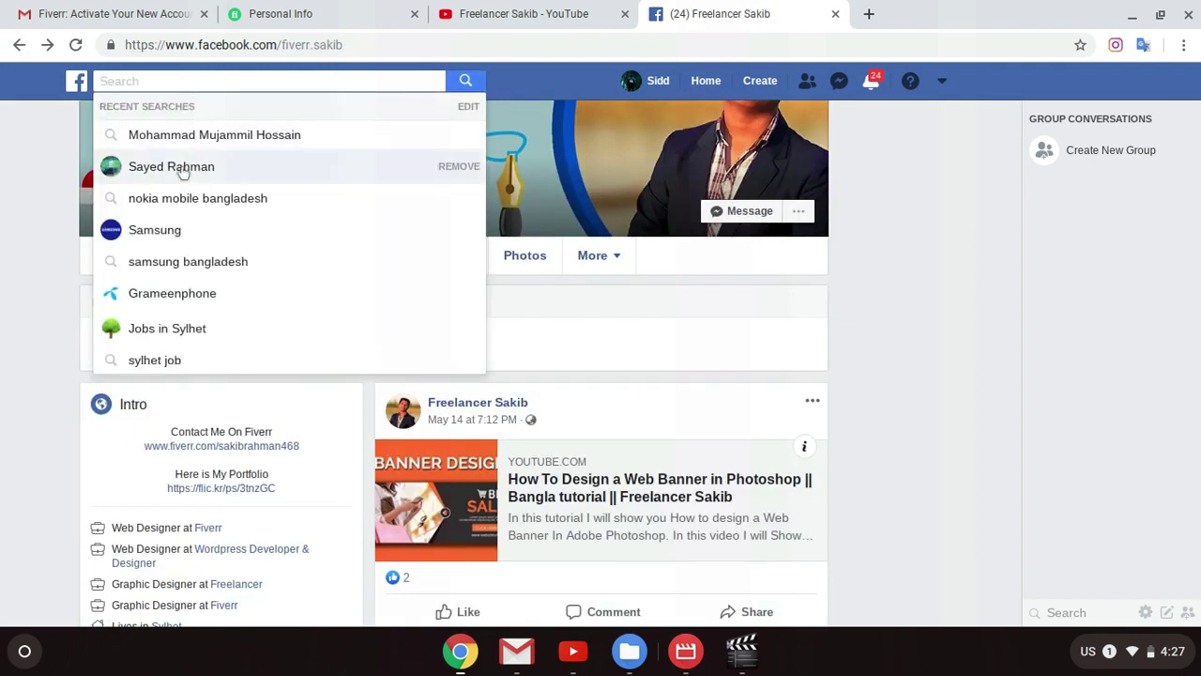
click(177, 166)
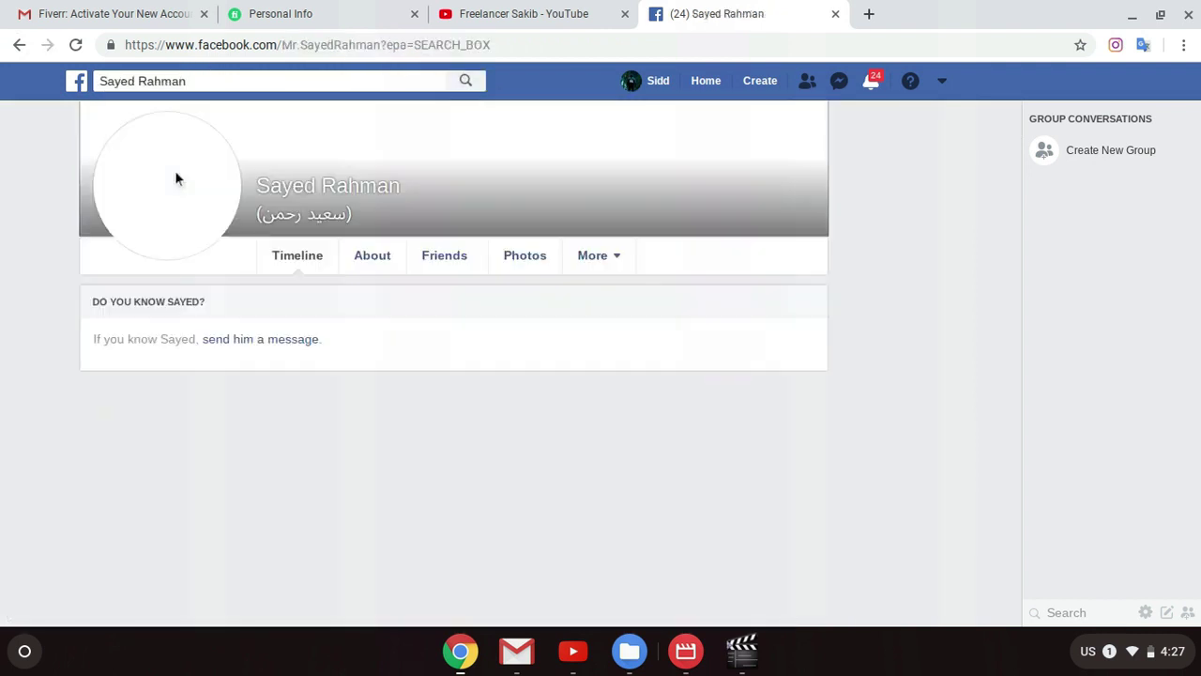
Step: Download a featured photo from the person's profile and close the Facebook tab
scroll(735, 355, down, 3)
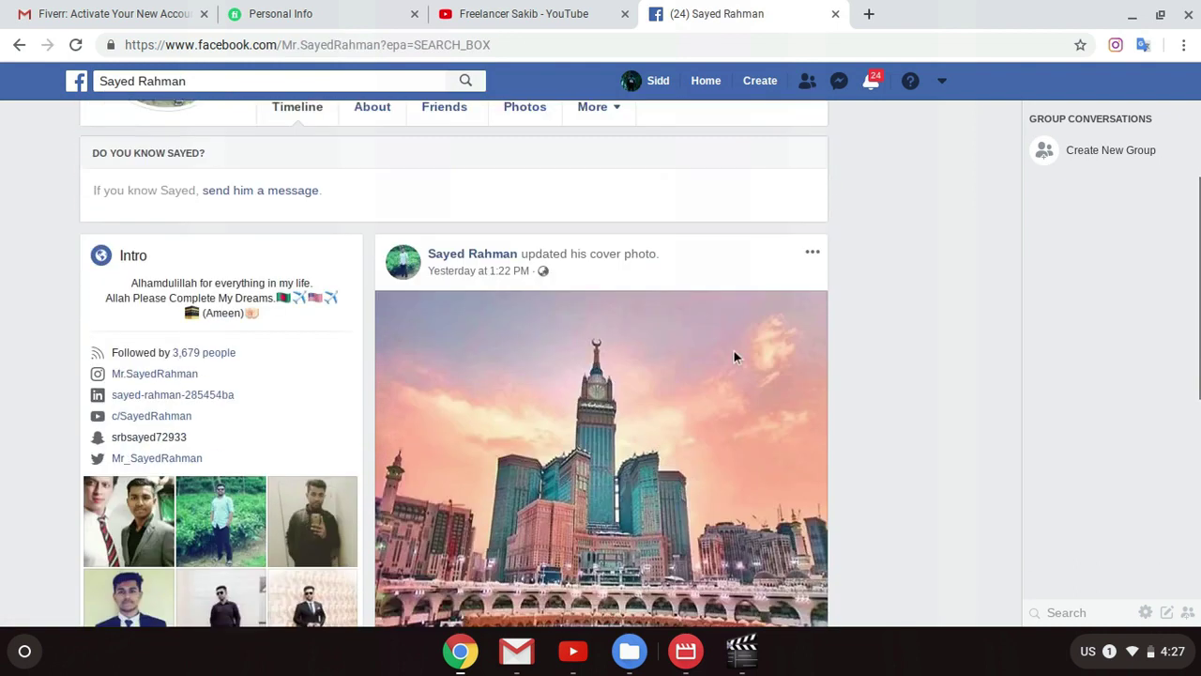
scroll(552, 352, down, 1)
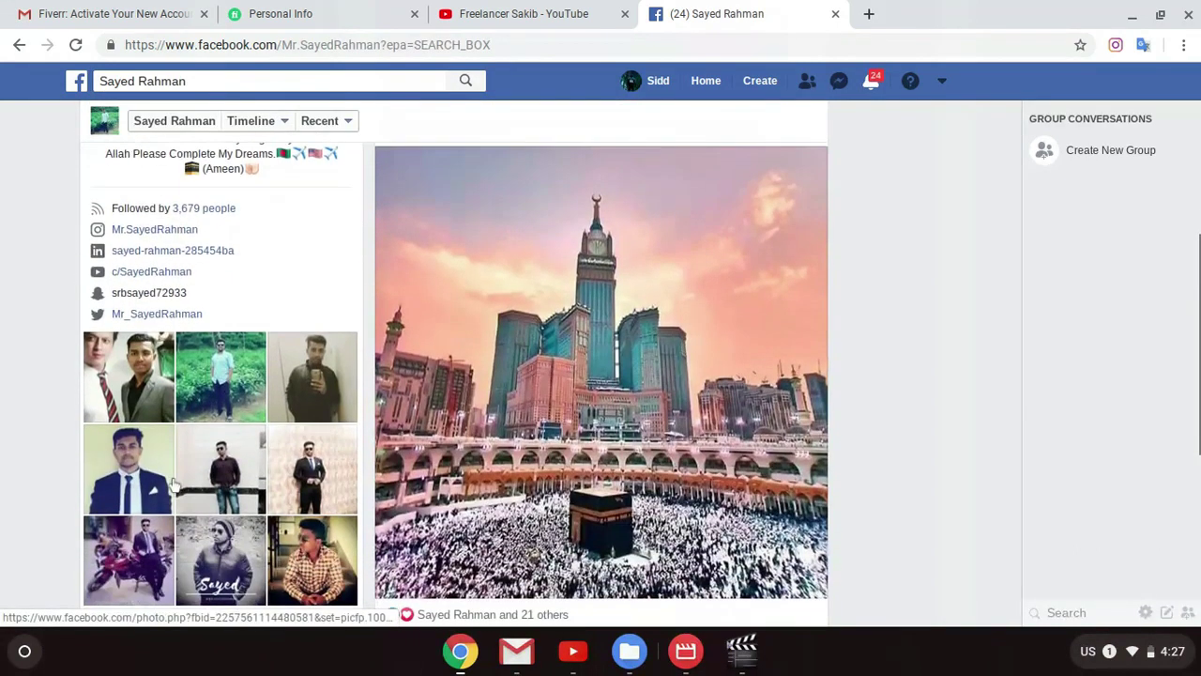
click(138, 471)
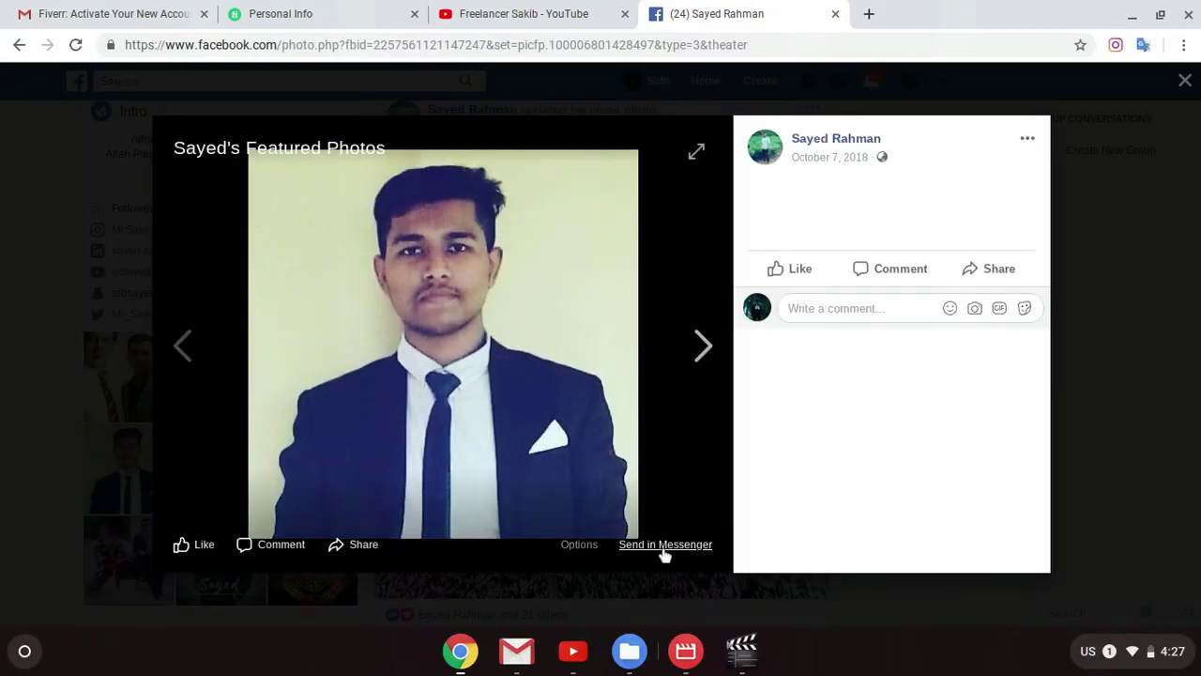
click(592, 549)
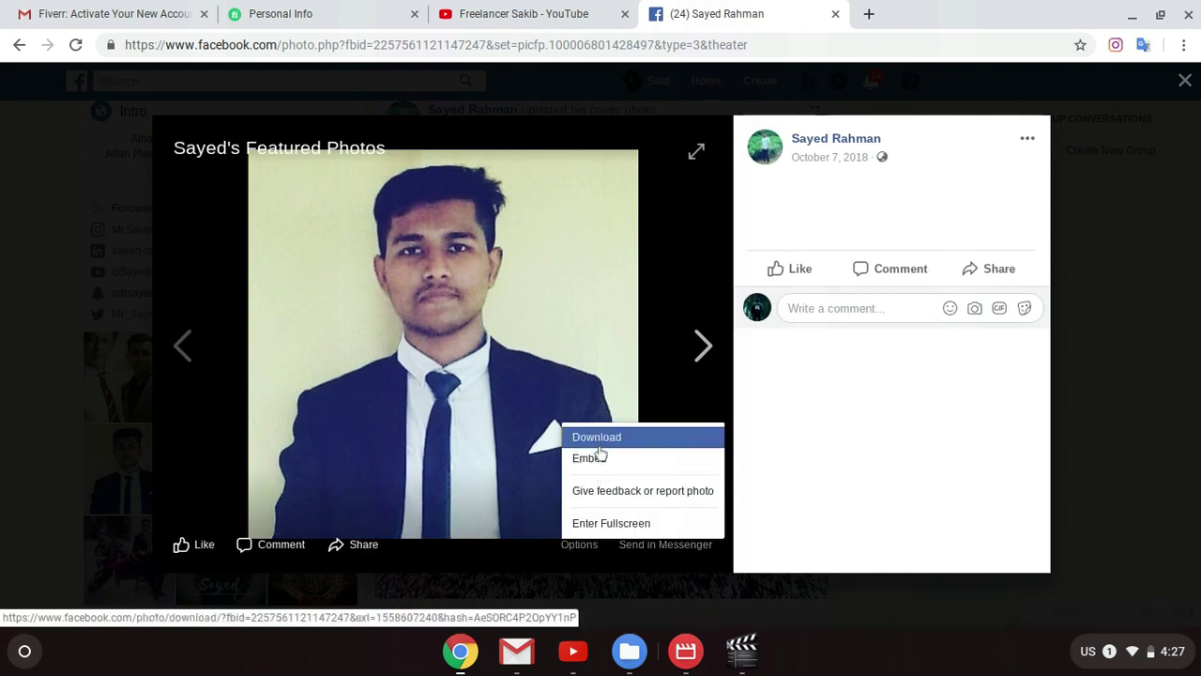
click(600, 437)
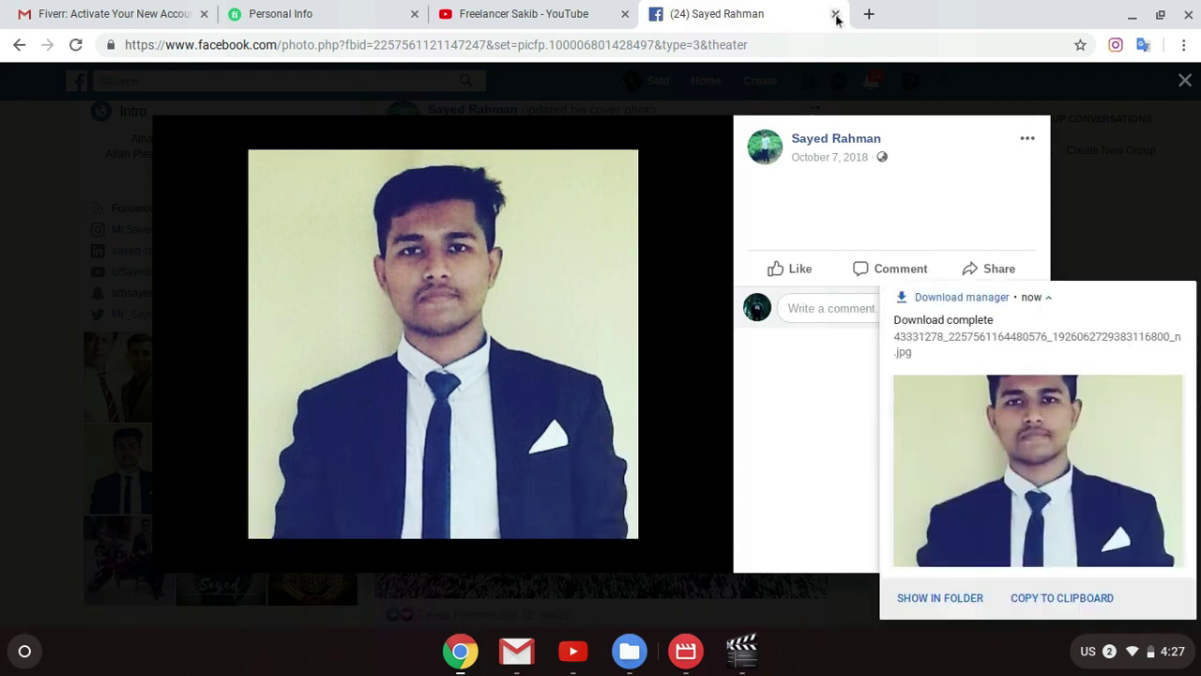
key(ctrl+w)
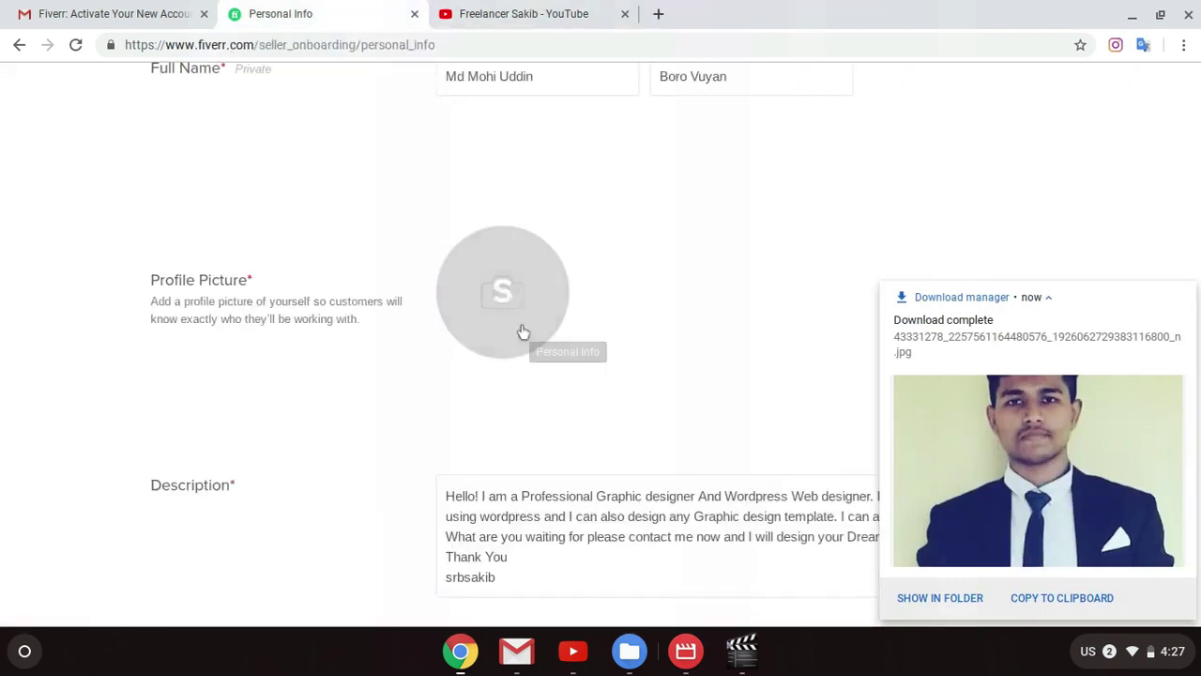
Step: Upload the downloaded photo from the Downloads folder as the Fiverr profile picture
click(517, 295)
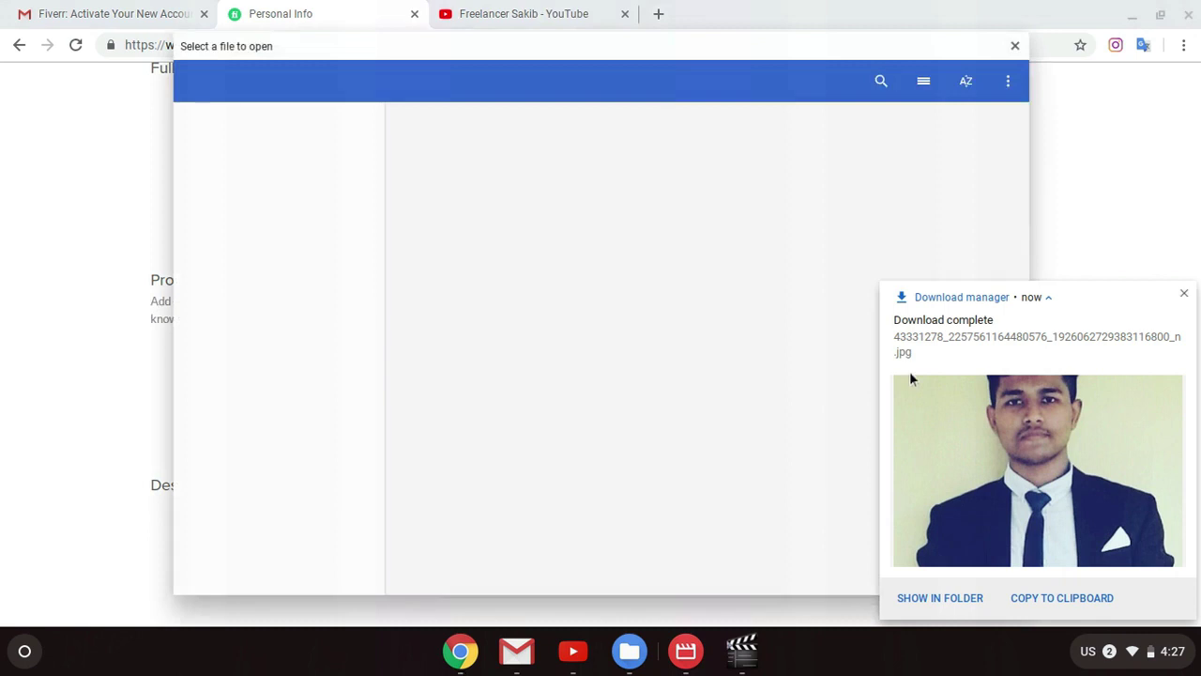
click(1184, 295)
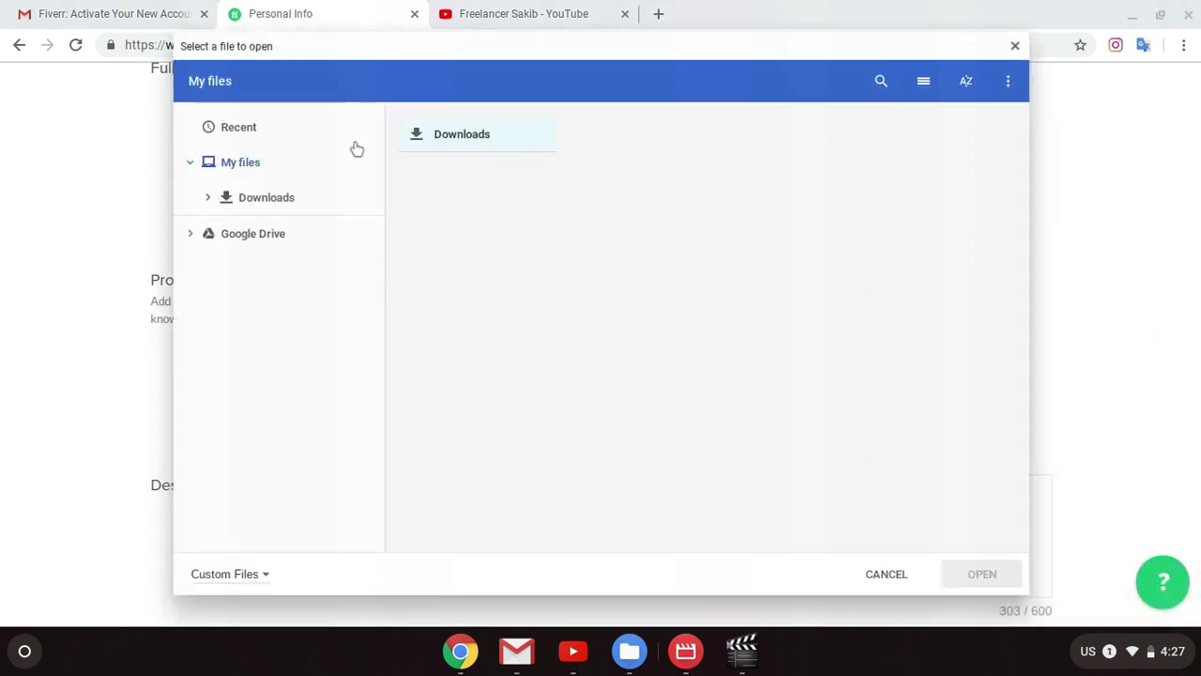
double_click(431, 139)
double_click(515, 288)
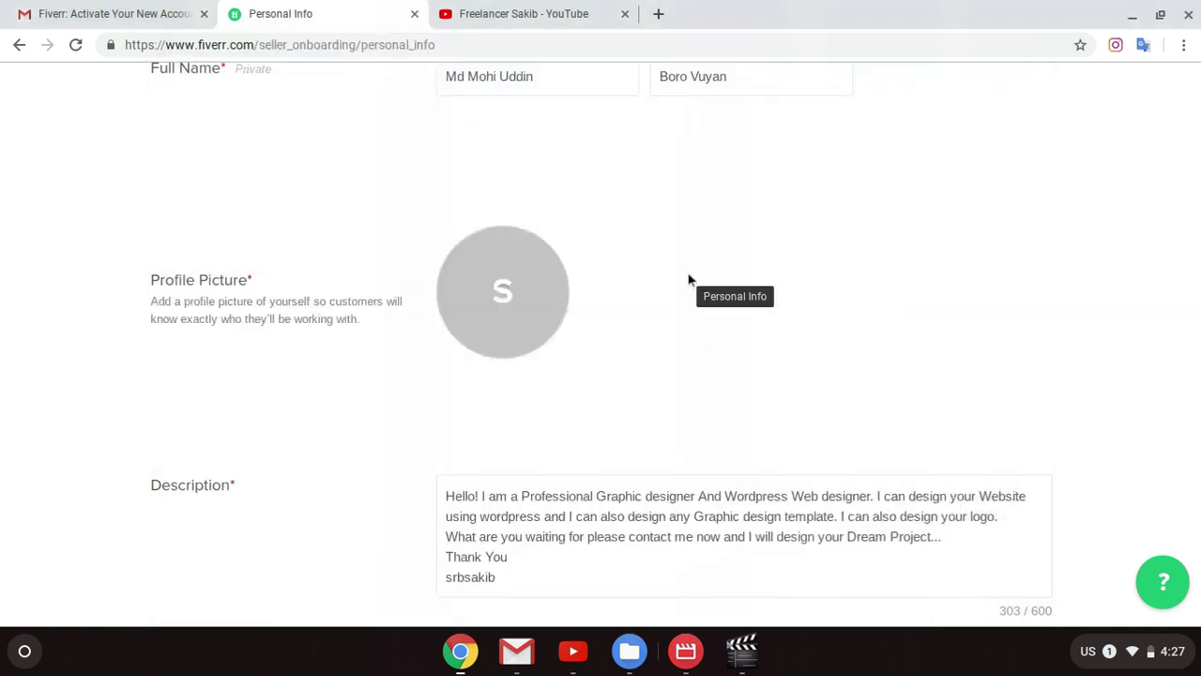
scroll(690, 280, up, 1)
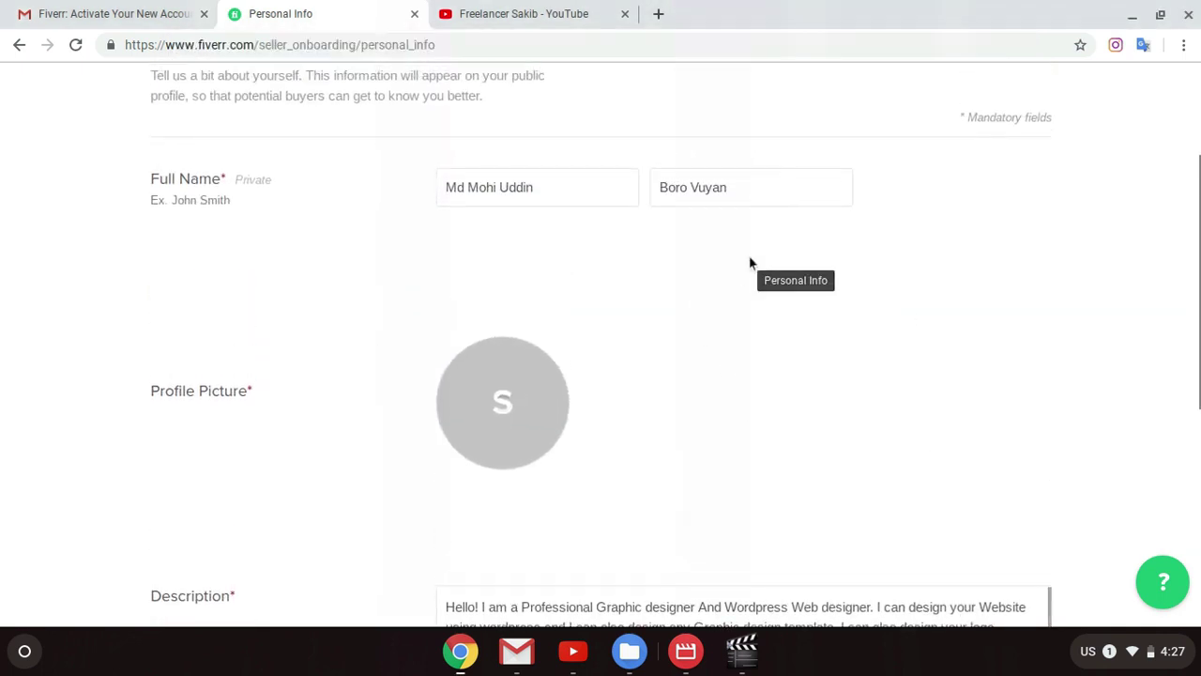
scroll(749, 267, down, 1)
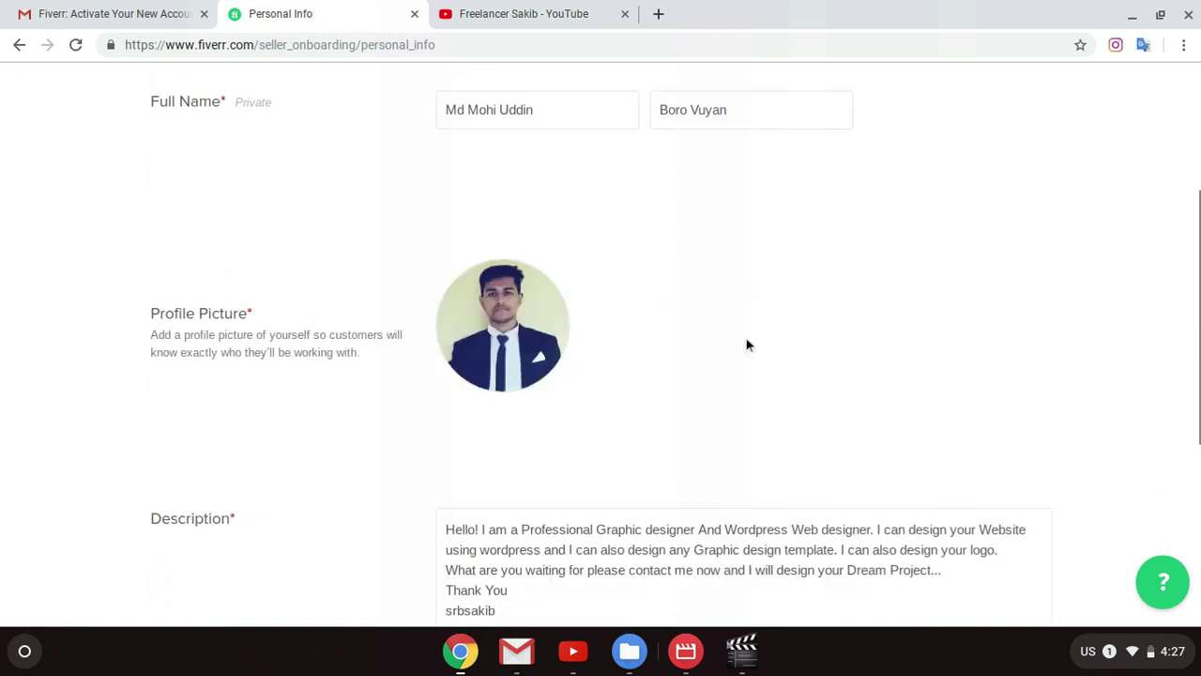
scroll(723, 263, up, 1)
scroll(661, 225, down, 5)
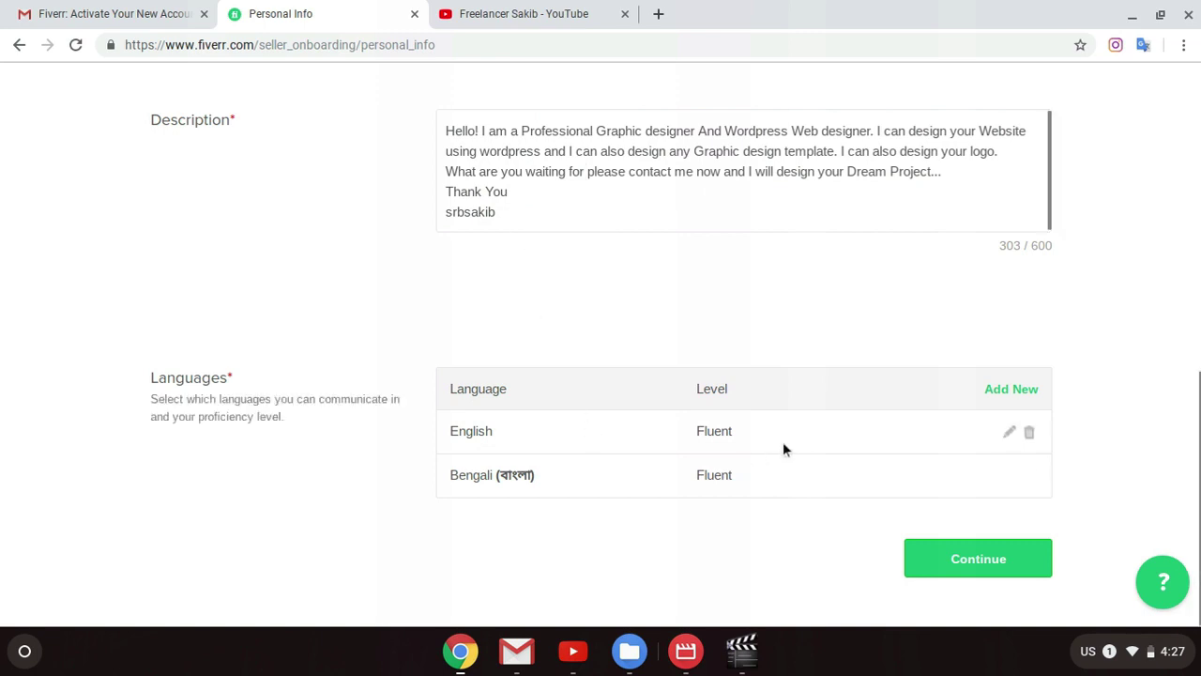
Step: Continue to Professional Info and choose Programming & Tech as the occupation
click(1002, 561)
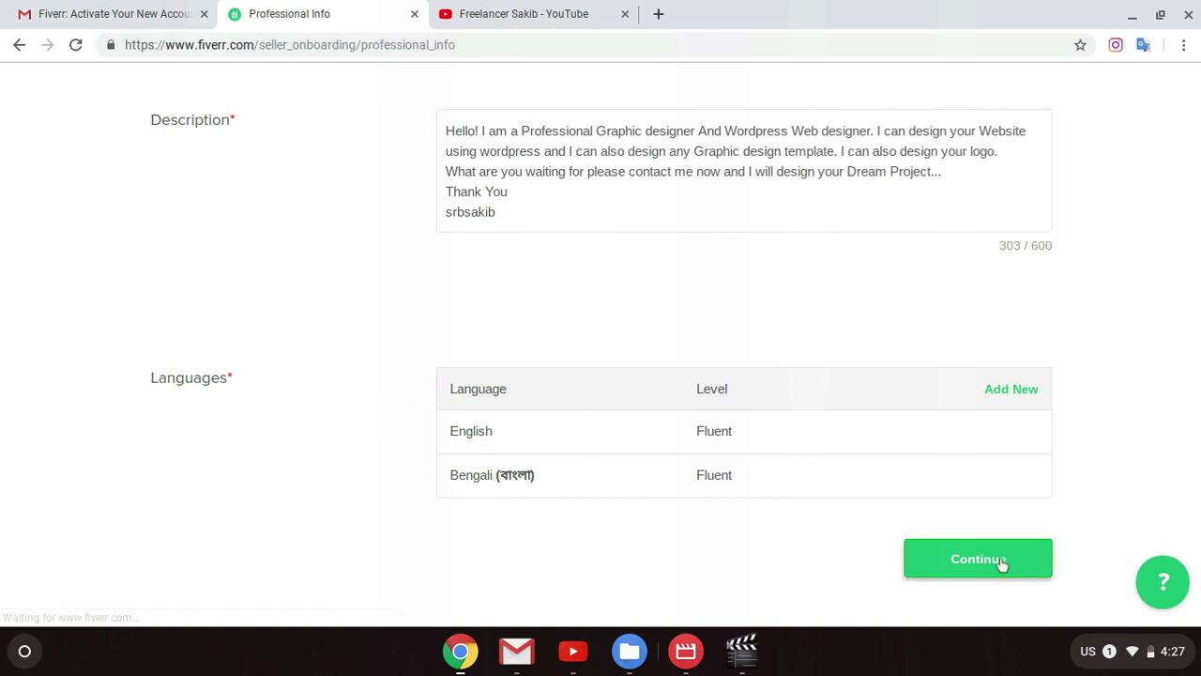
scroll(853, 456, down, 2)
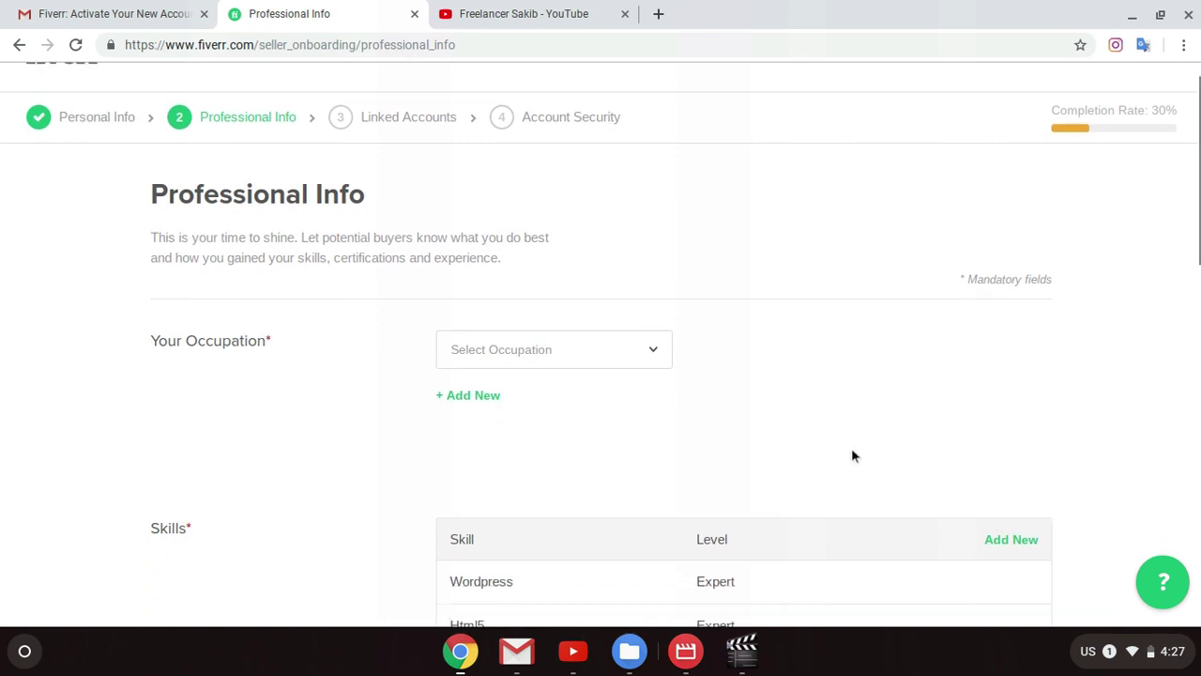
click(606, 262)
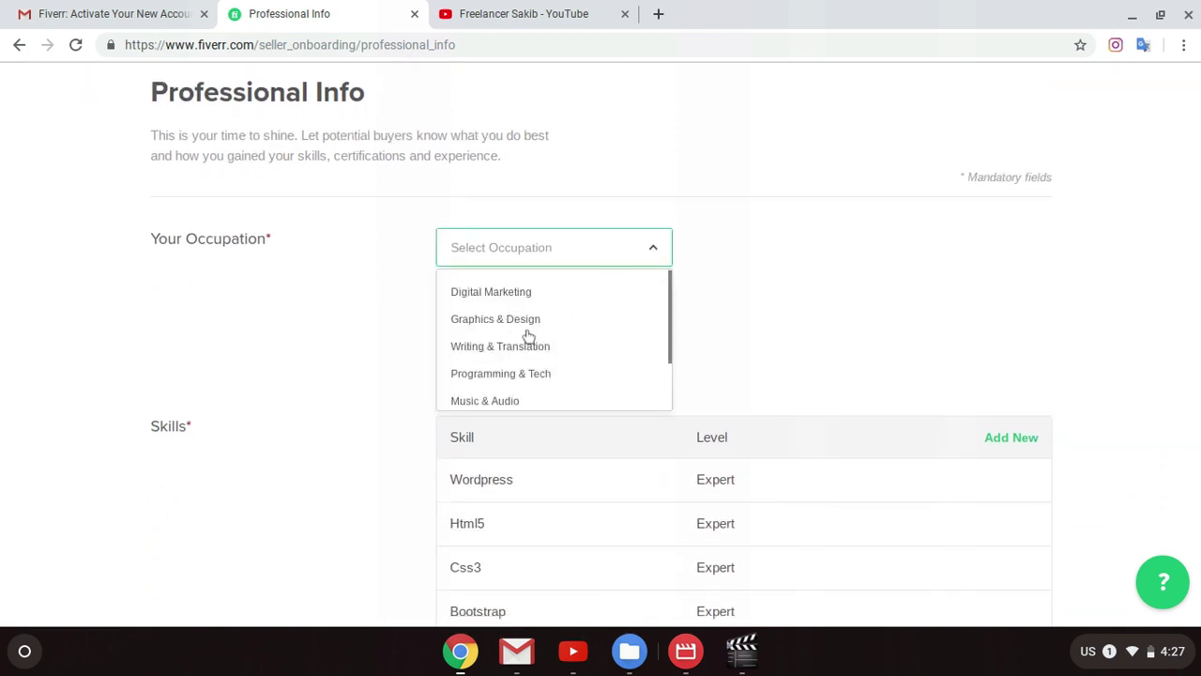
scroll(529, 380, down, 4)
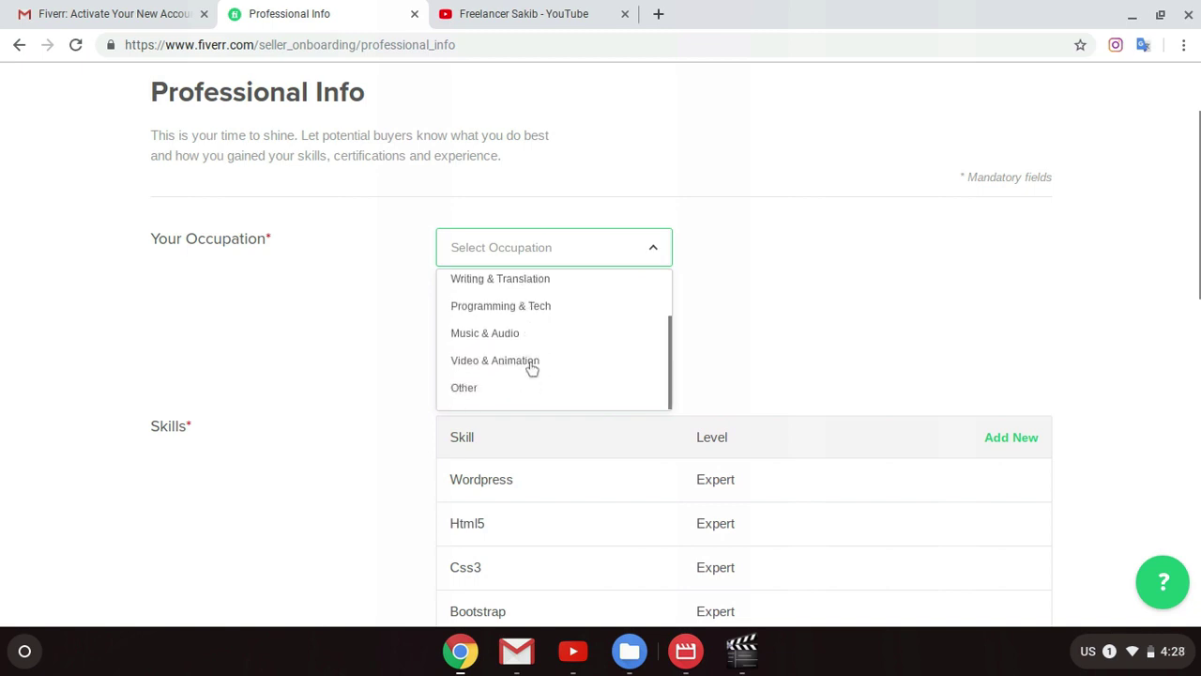
scroll(692, 295, up, 1)
scroll(510, 257, up, 3)
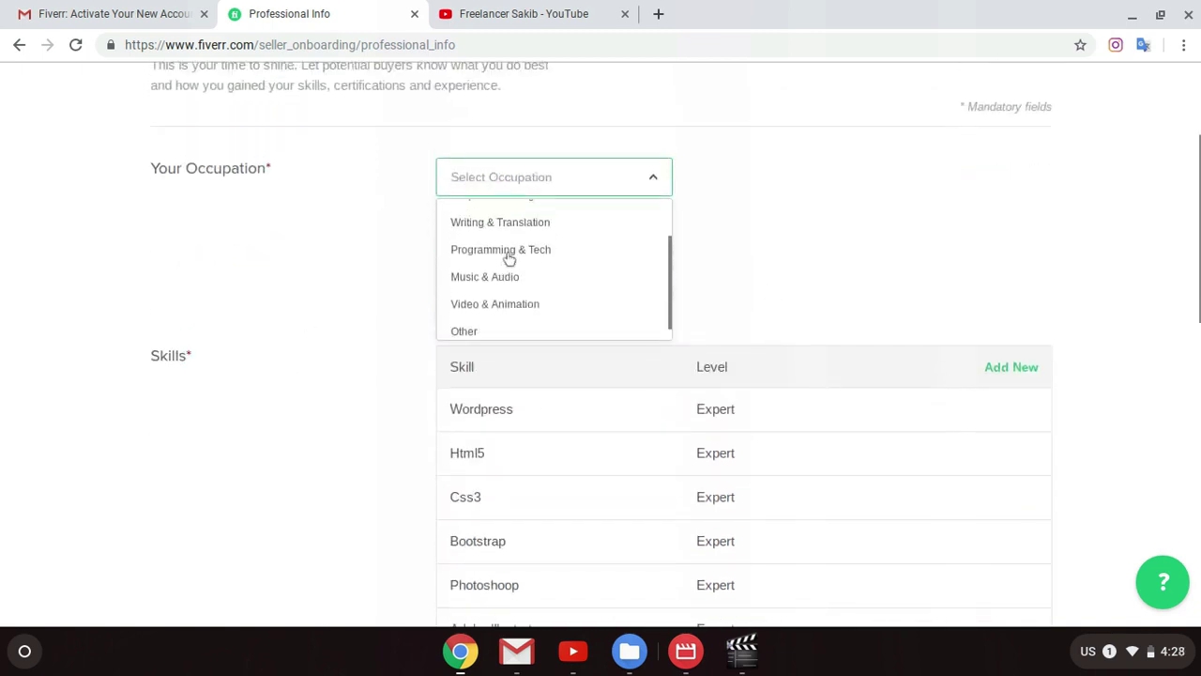
scroll(532, 260, up, 1)
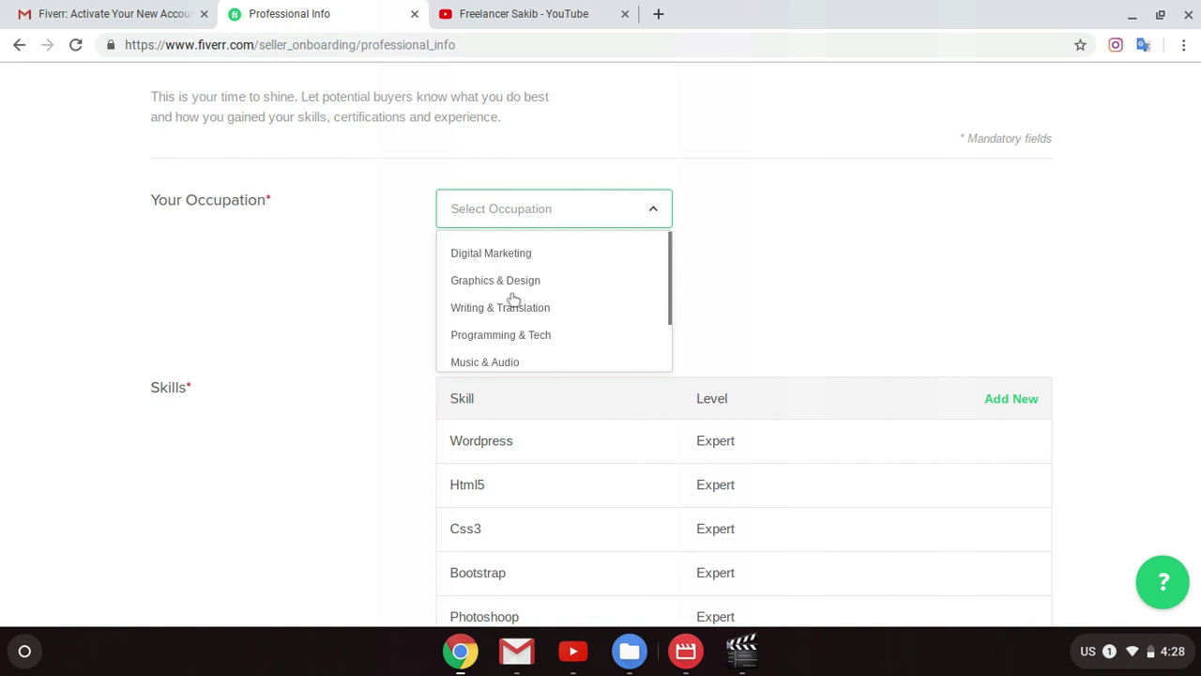
scroll(576, 321, down, 1)
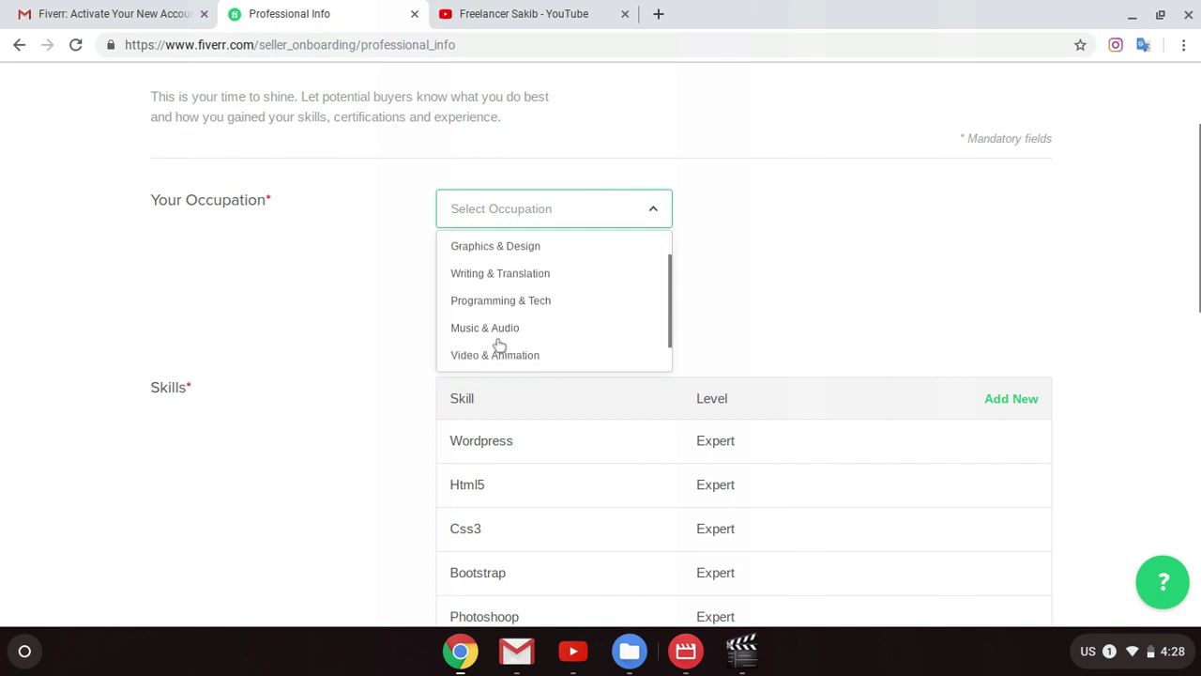
scroll(502, 319, down, 1)
click(483, 281)
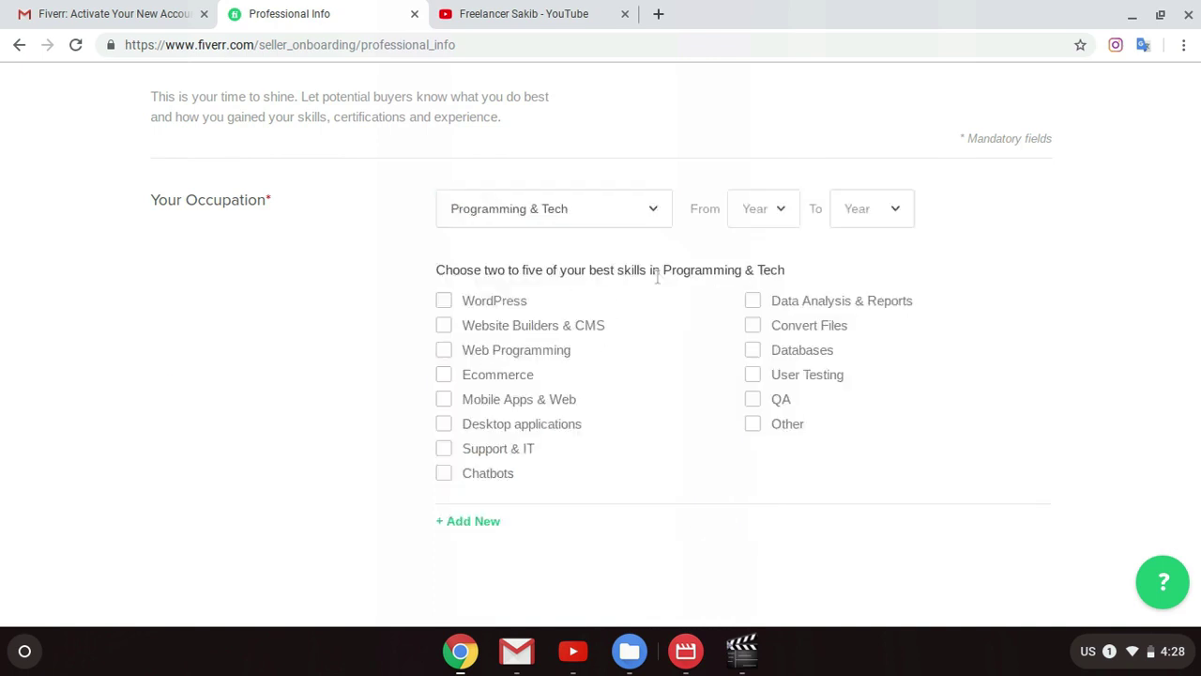
click(619, 218)
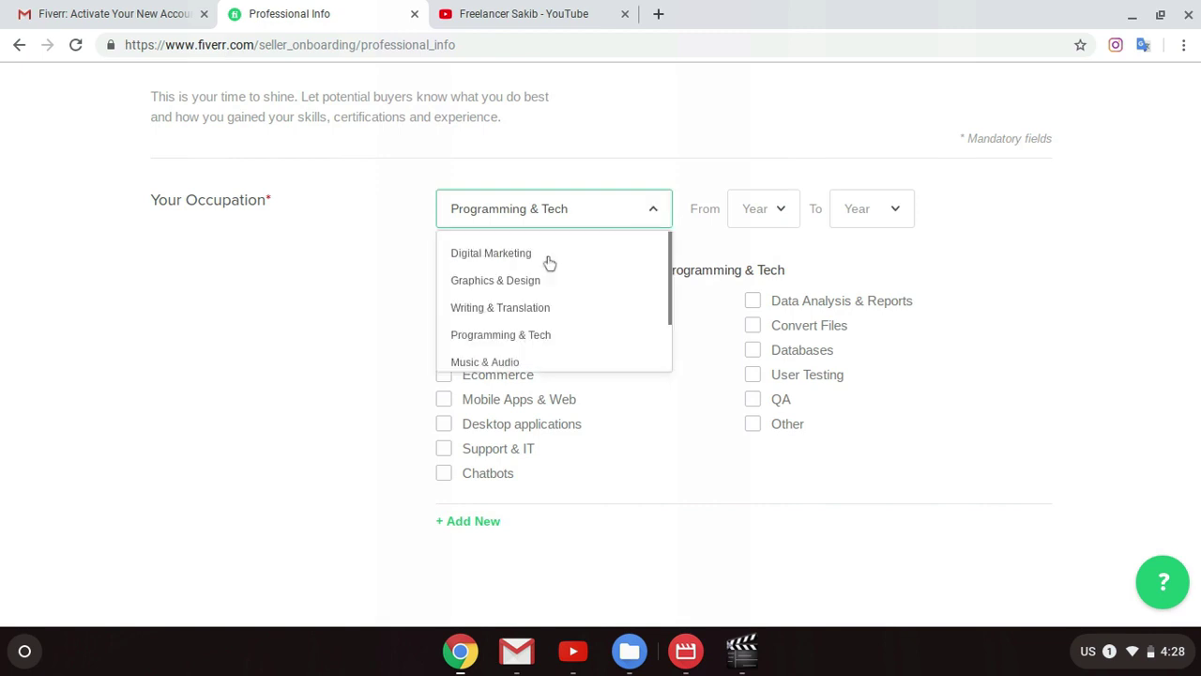
click(1010, 251)
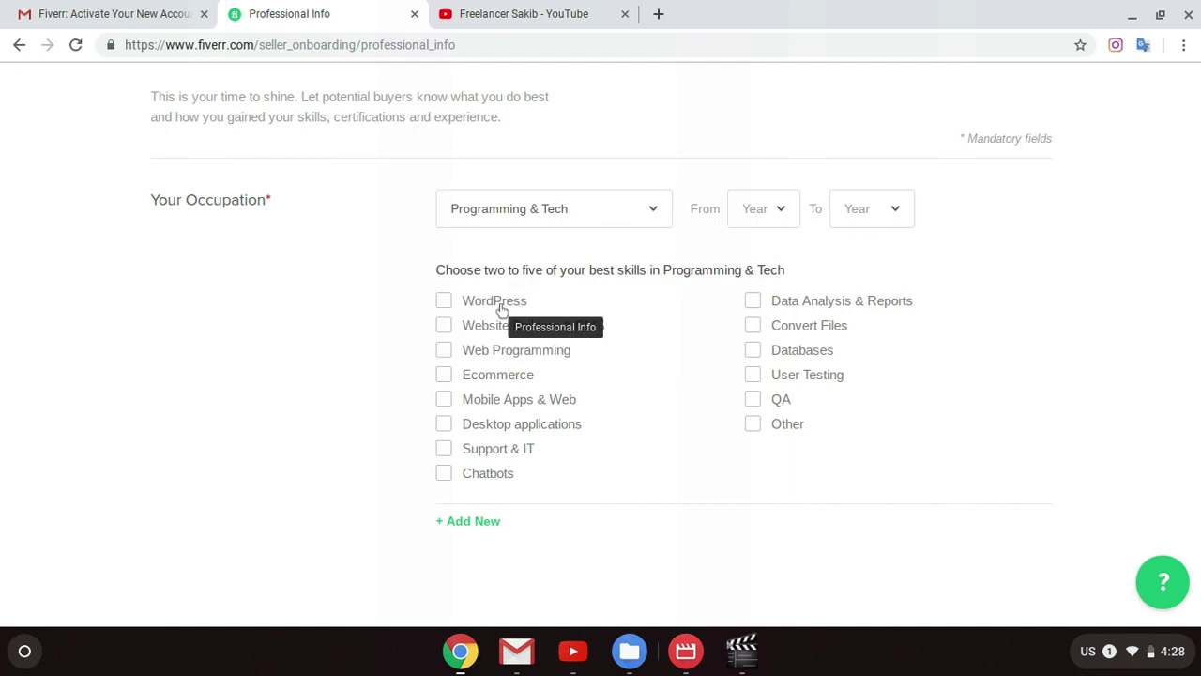
Step: Tick WordPress, Ecommerce and Website Builders & CMS as skills
click(498, 302)
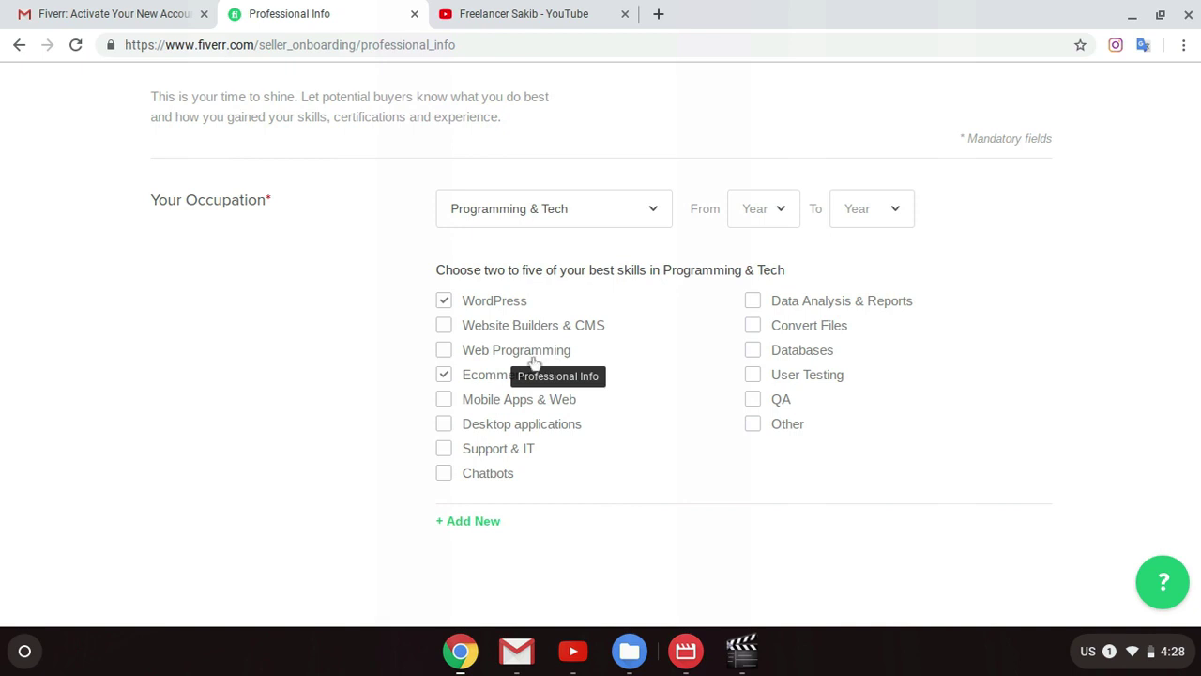
click(528, 357)
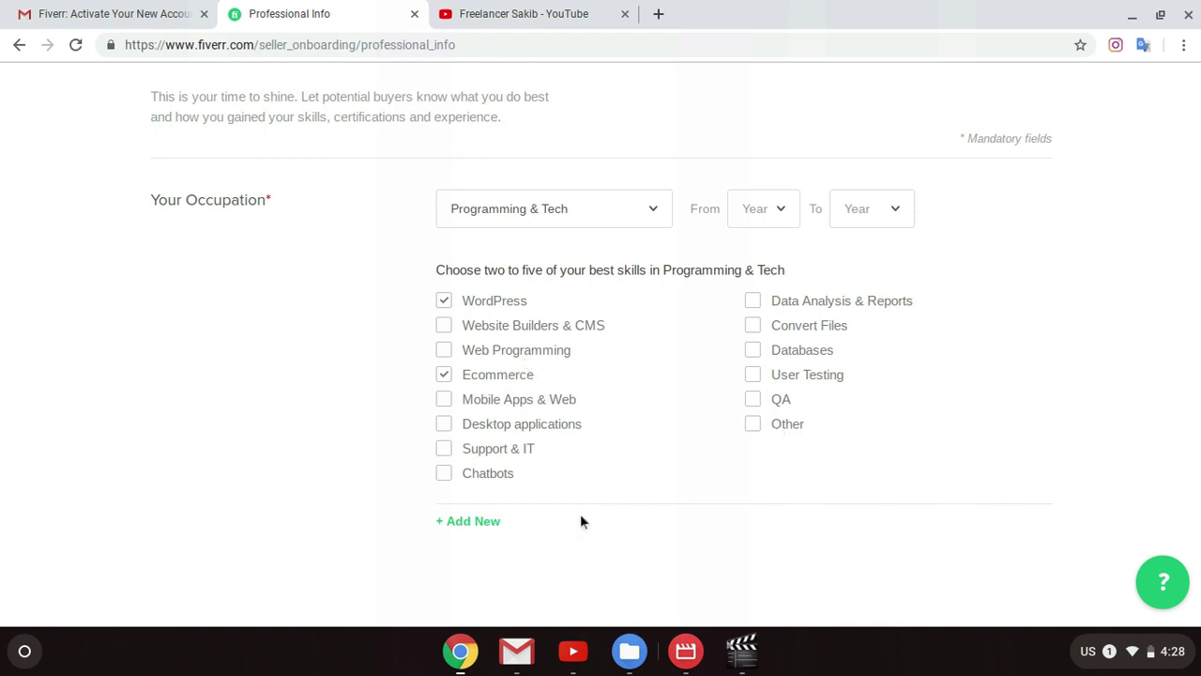
click(516, 327)
Step: Click into the personal website field and attempt to submit Professional Info
scroll(960, 351, up, 2)
scroll(898, 400, down, 15)
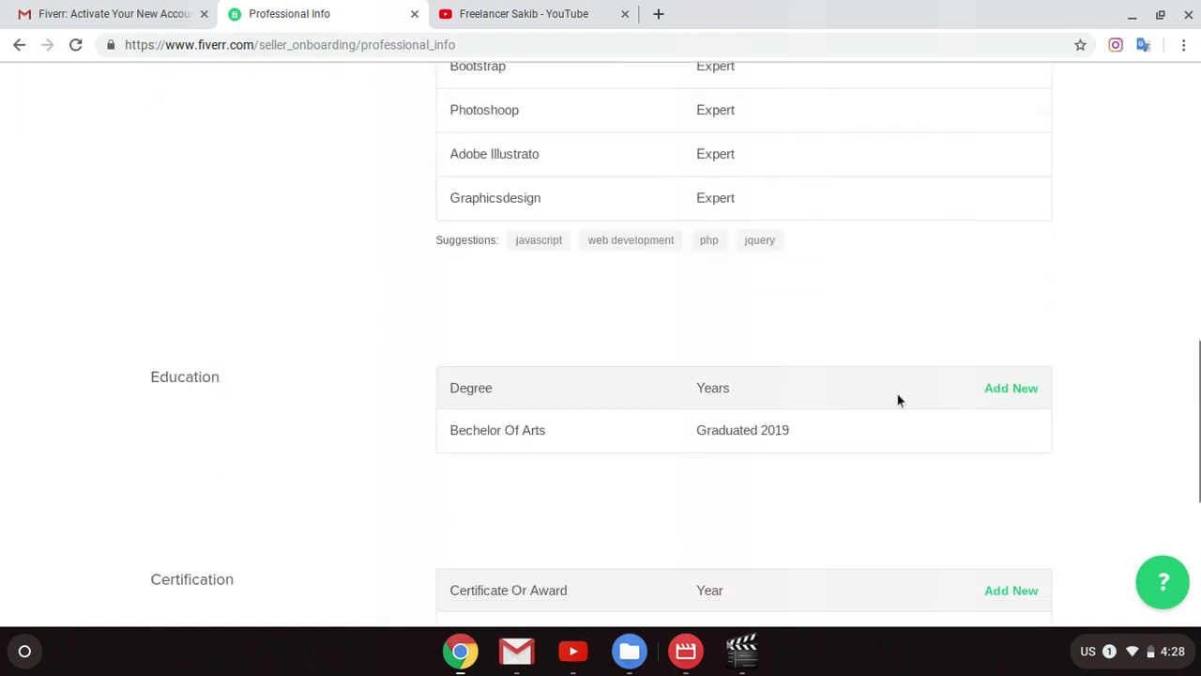
scroll(859, 399, up, 1)
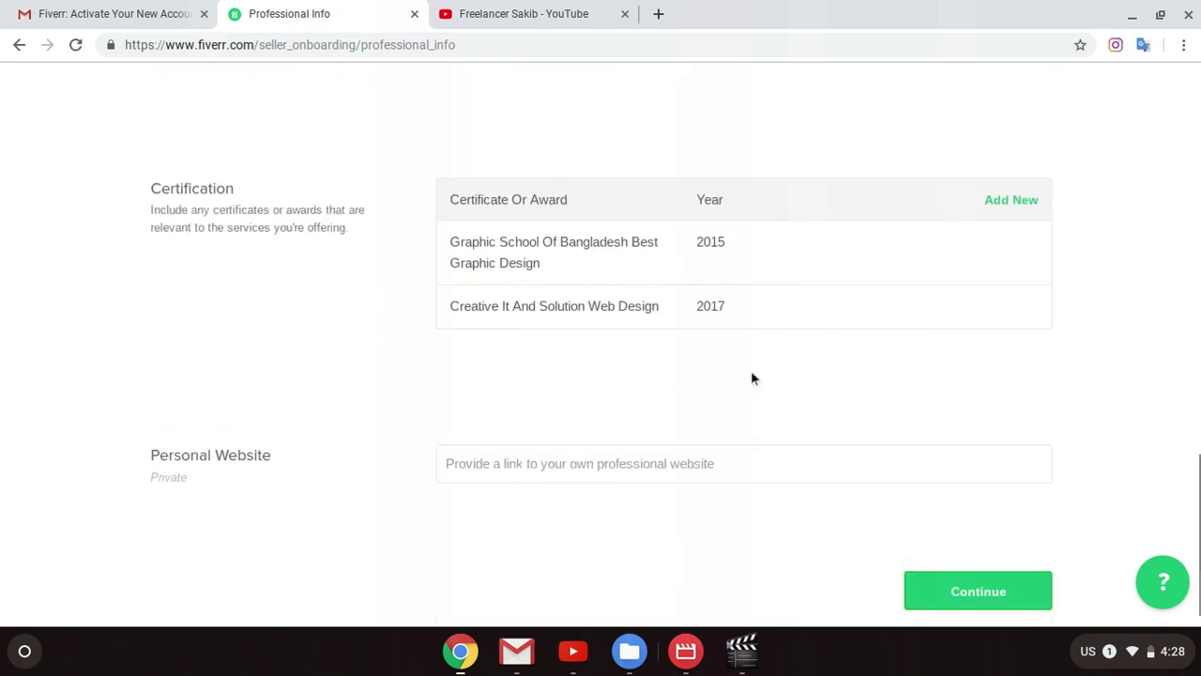
click(595, 462)
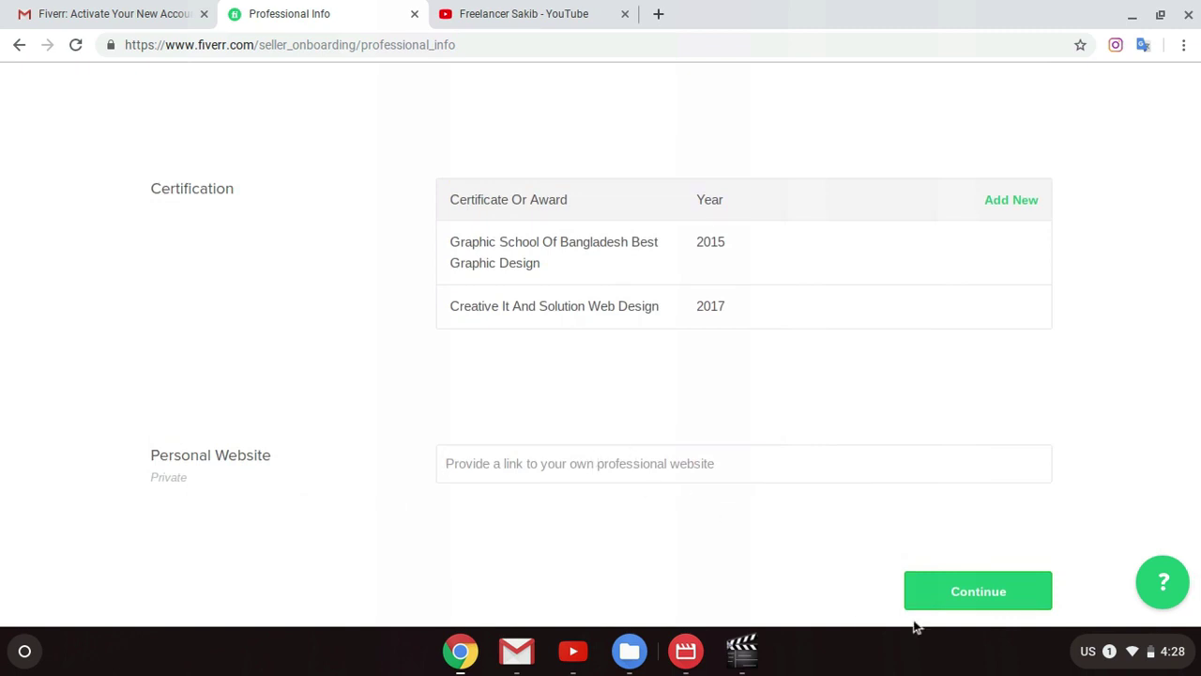
click(946, 594)
scroll(765, 515, up, 1)
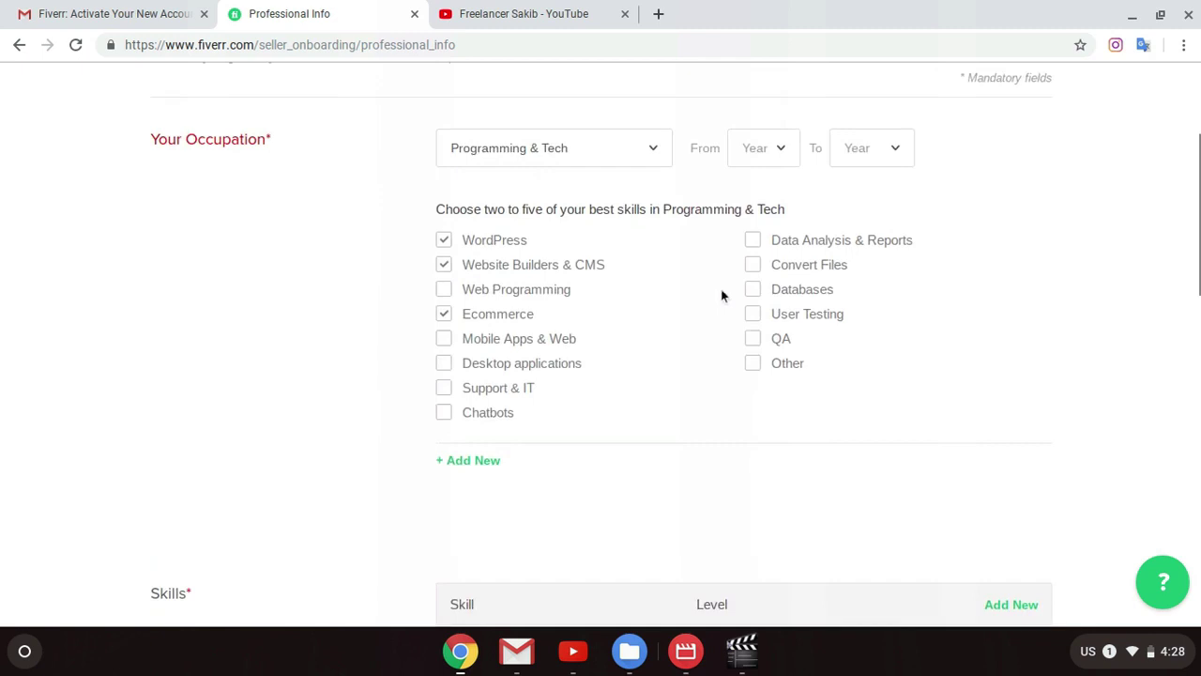
scroll(758, 261, up, 1)
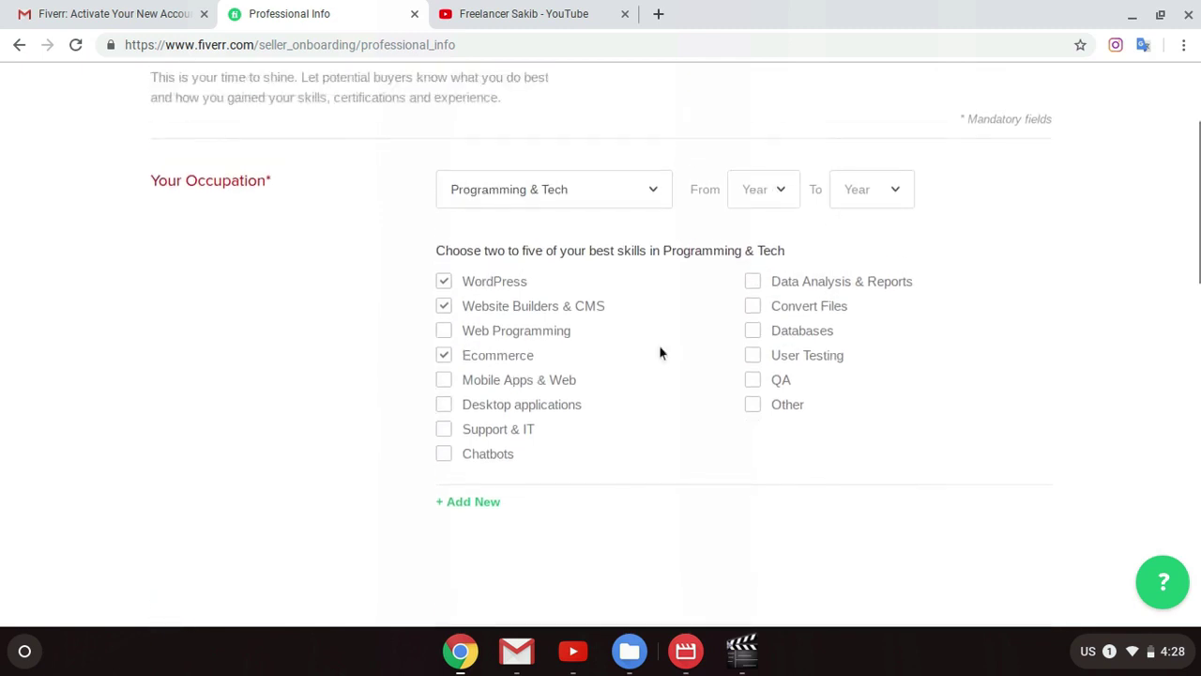
Step: Set the occupation years from 2018 to 2019 and submit Professional Info
click(785, 207)
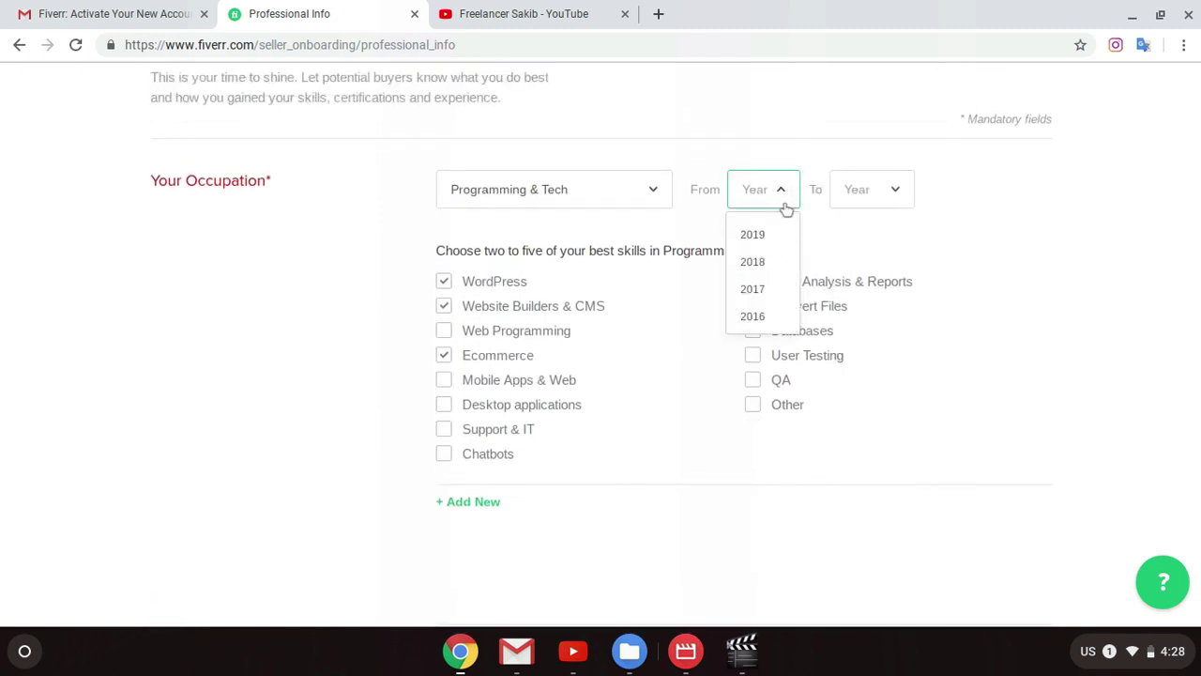
click(753, 262)
click(840, 202)
click(873, 238)
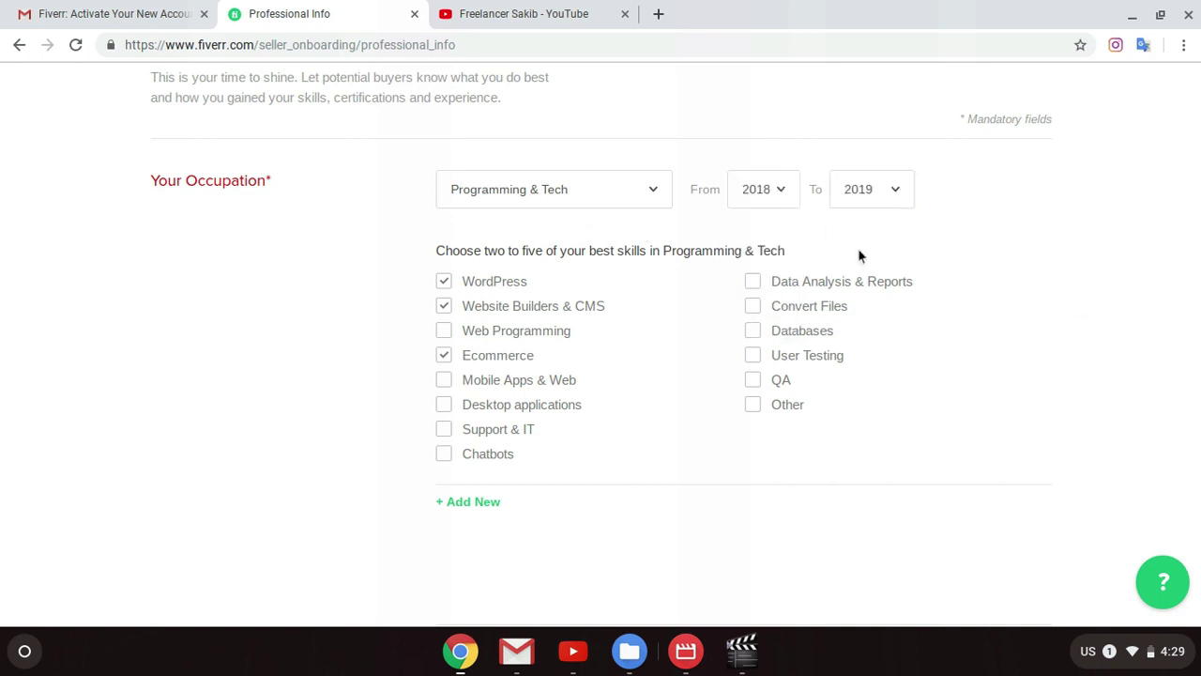
scroll(859, 256, down, 15)
click(1037, 560)
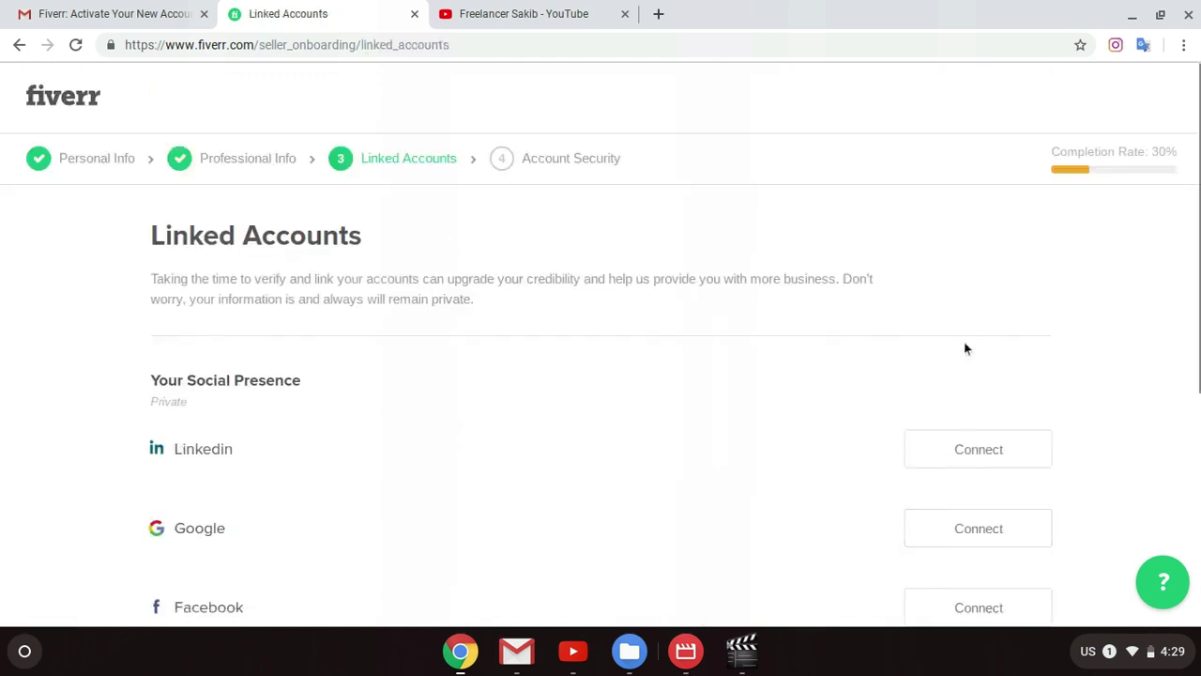
Step: Connect a Google account, choosing the account and allowing Fiverr access
scroll(965, 348, down, 4)
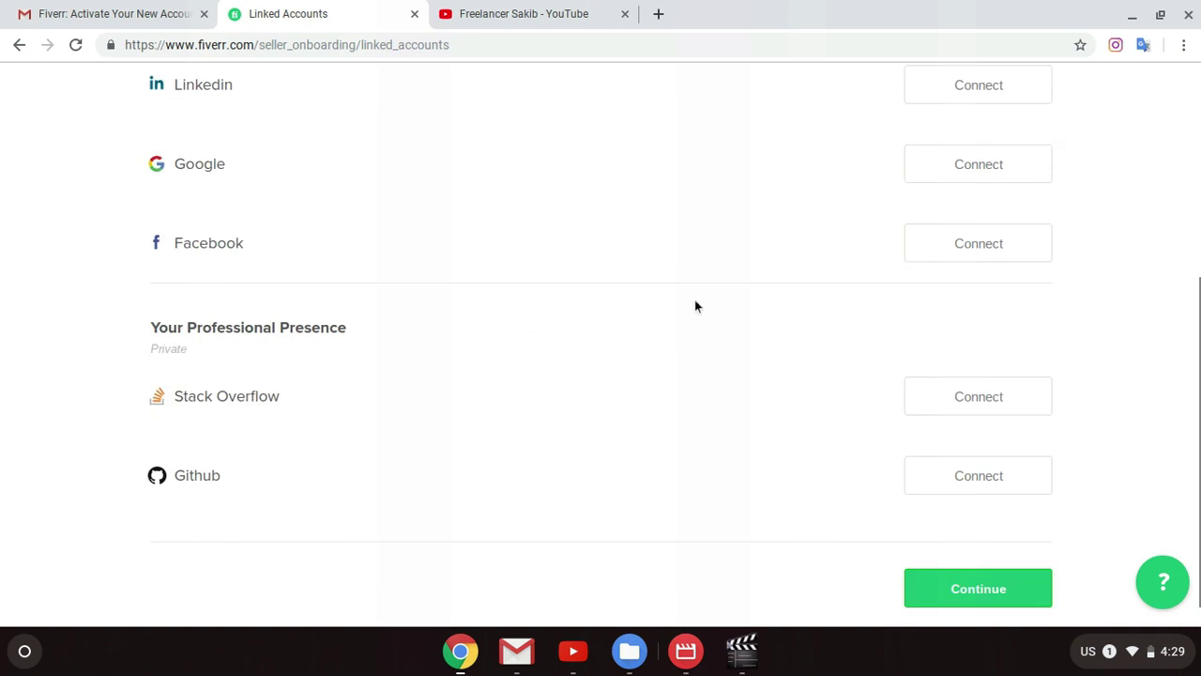
scroll(695, 306, up, 1)
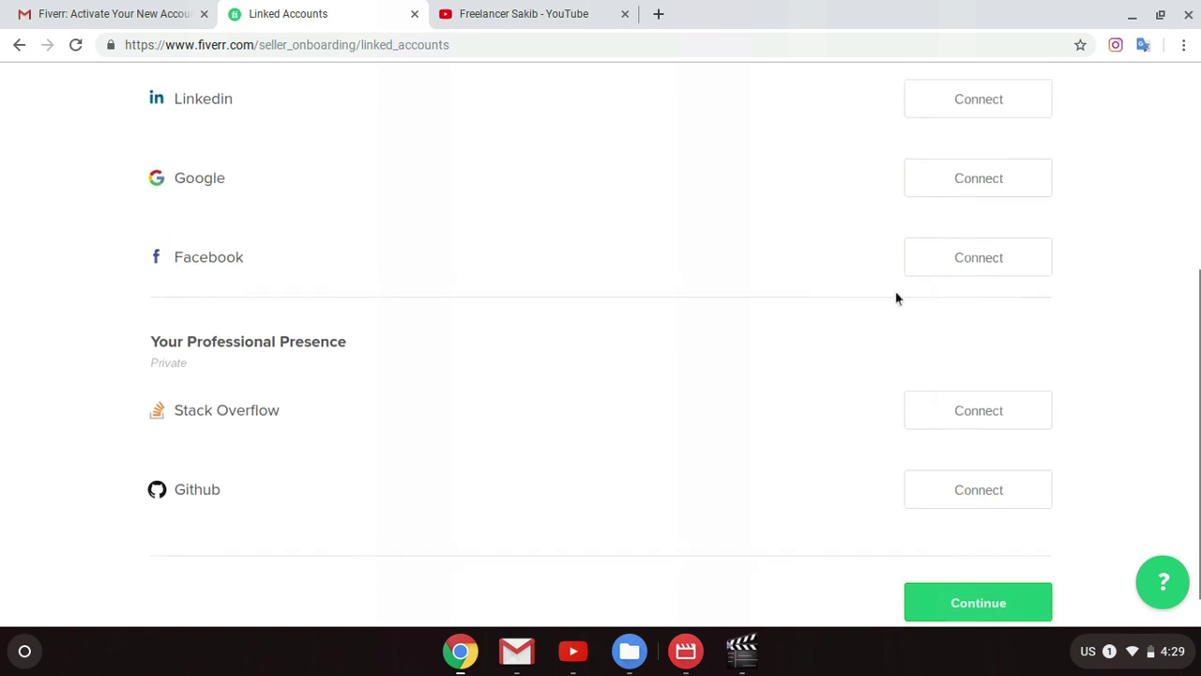
click(960, 186)
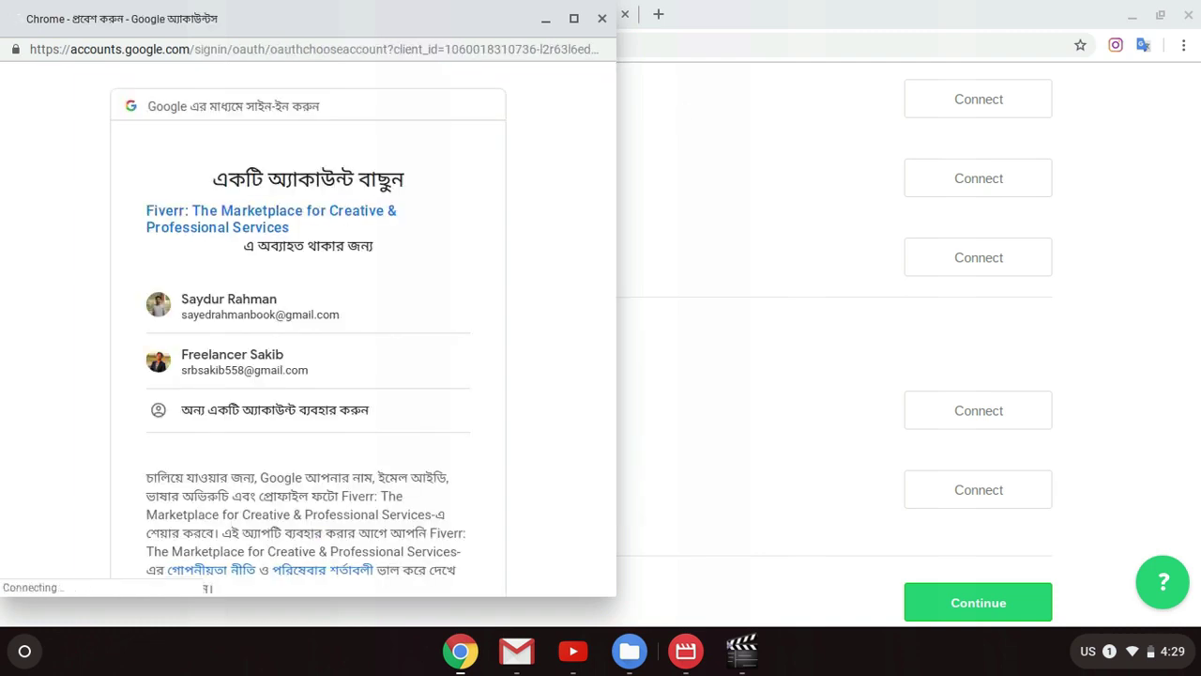
click(269, 368)
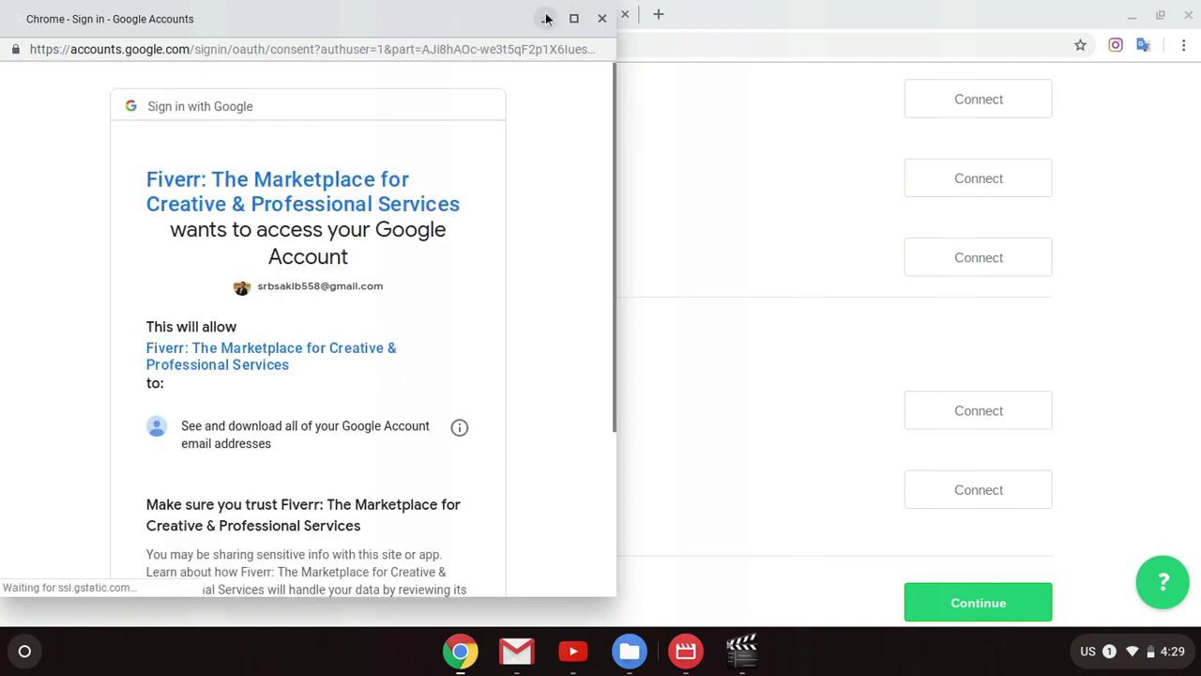
scroll(419, 301, down, 3)
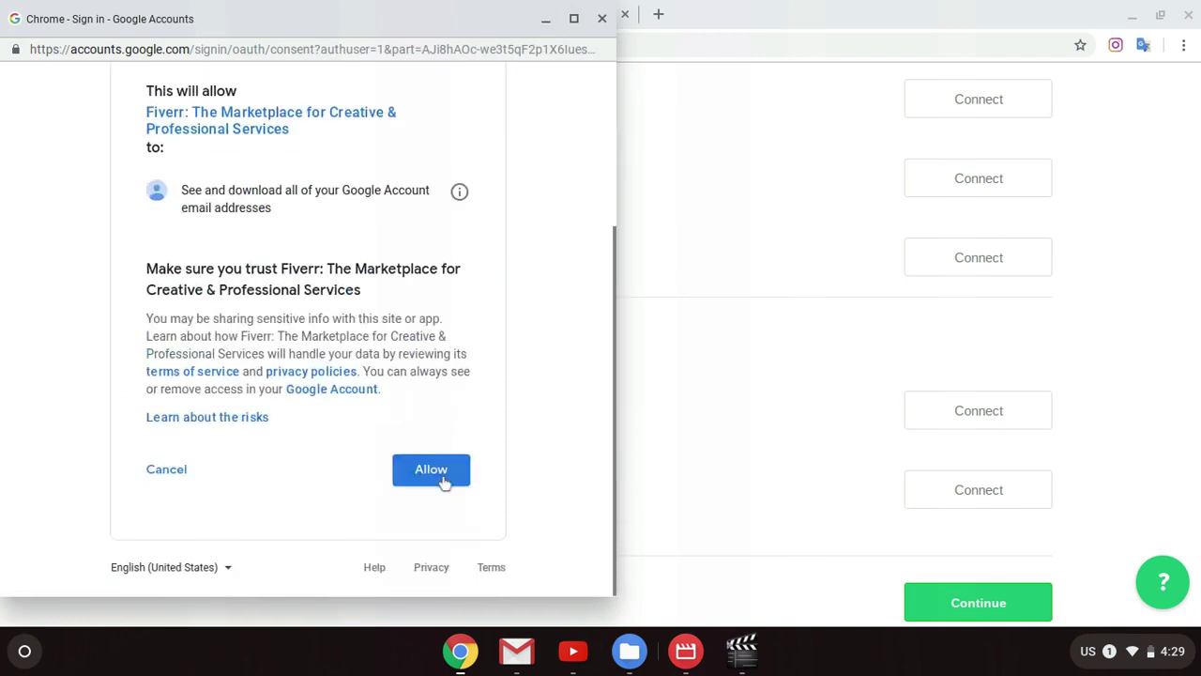
click(456, 474)
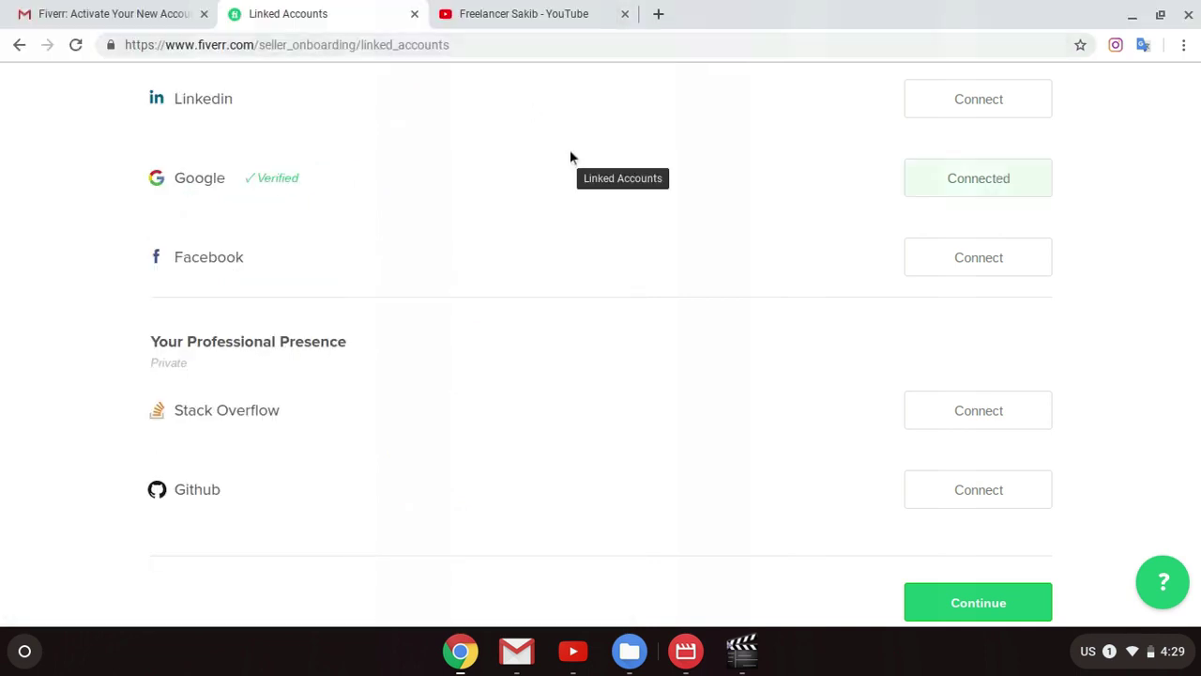
Step: Continue from Linked Accounts to the Account Security step
scroll(743, 444, down, 2)
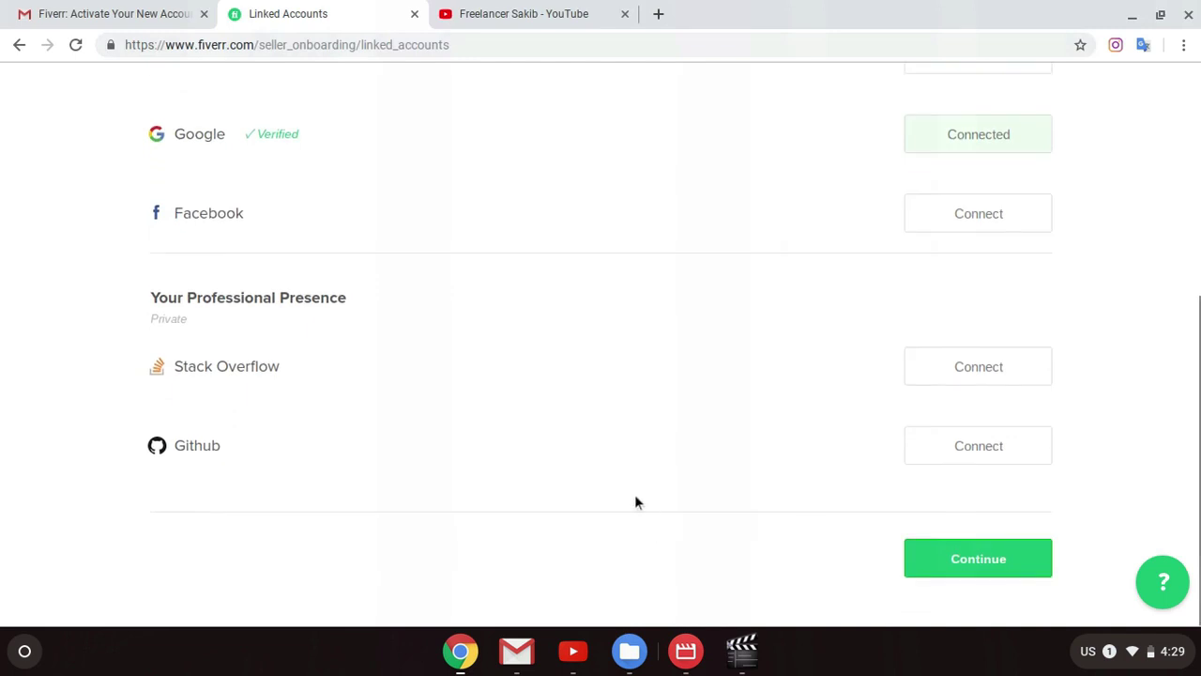
scroll(407, 180, up, 2)
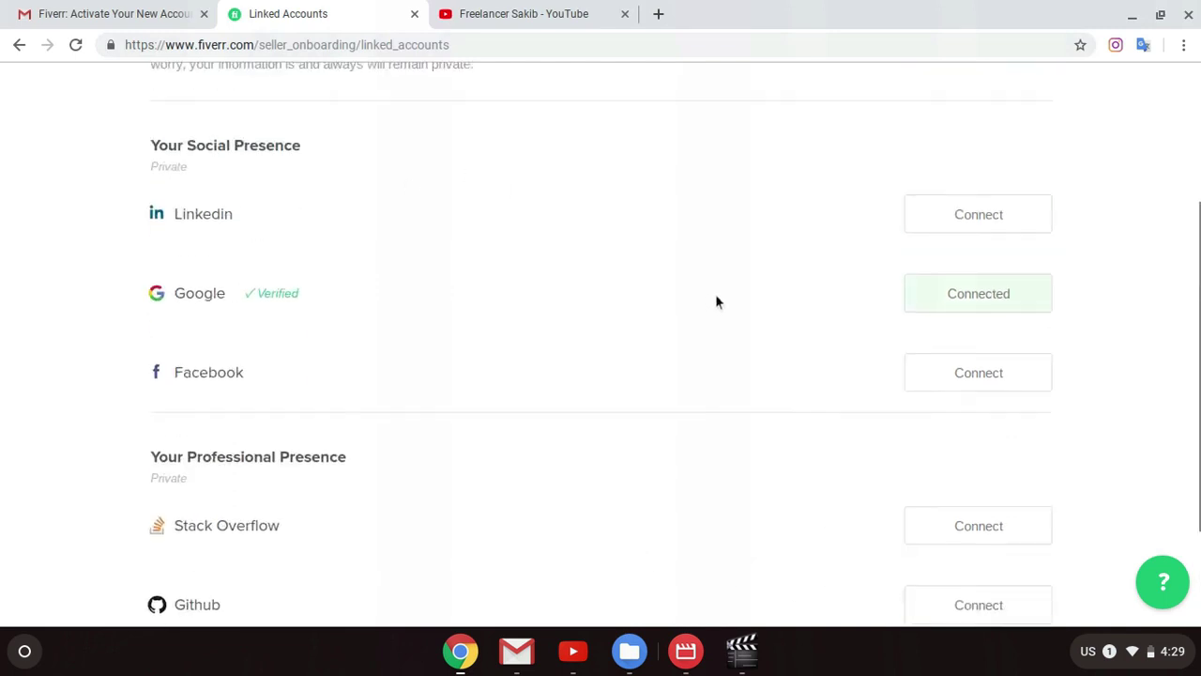
scroll(935, 545, down, 2)
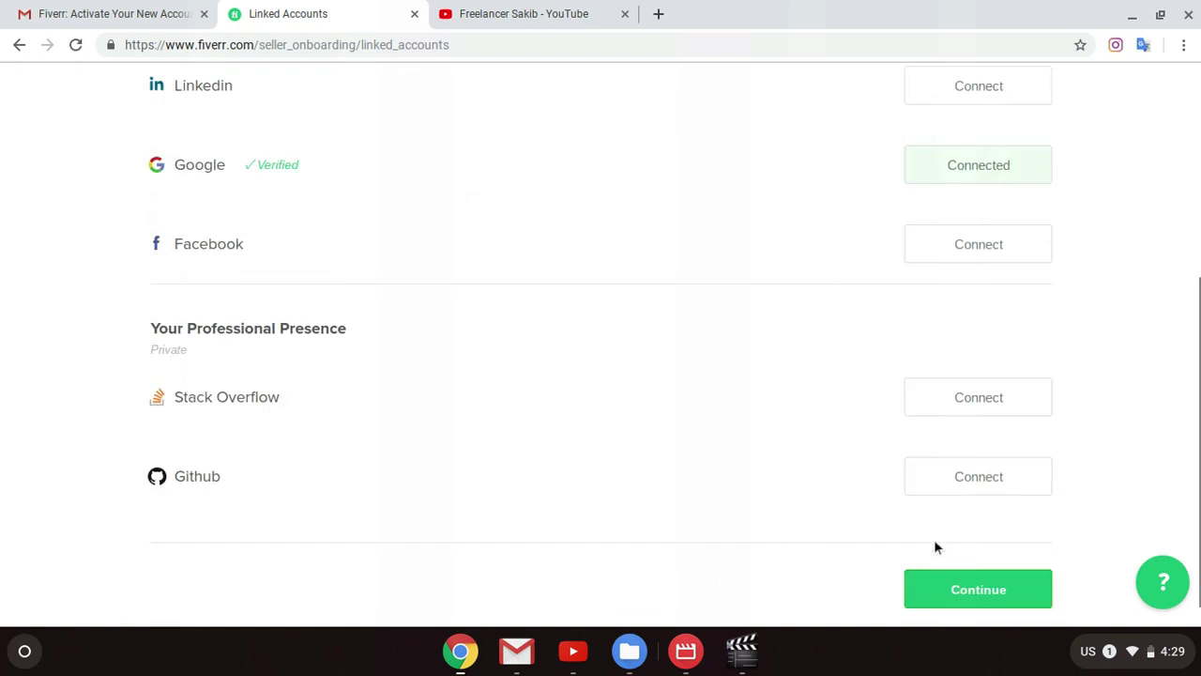
click(974, 555)
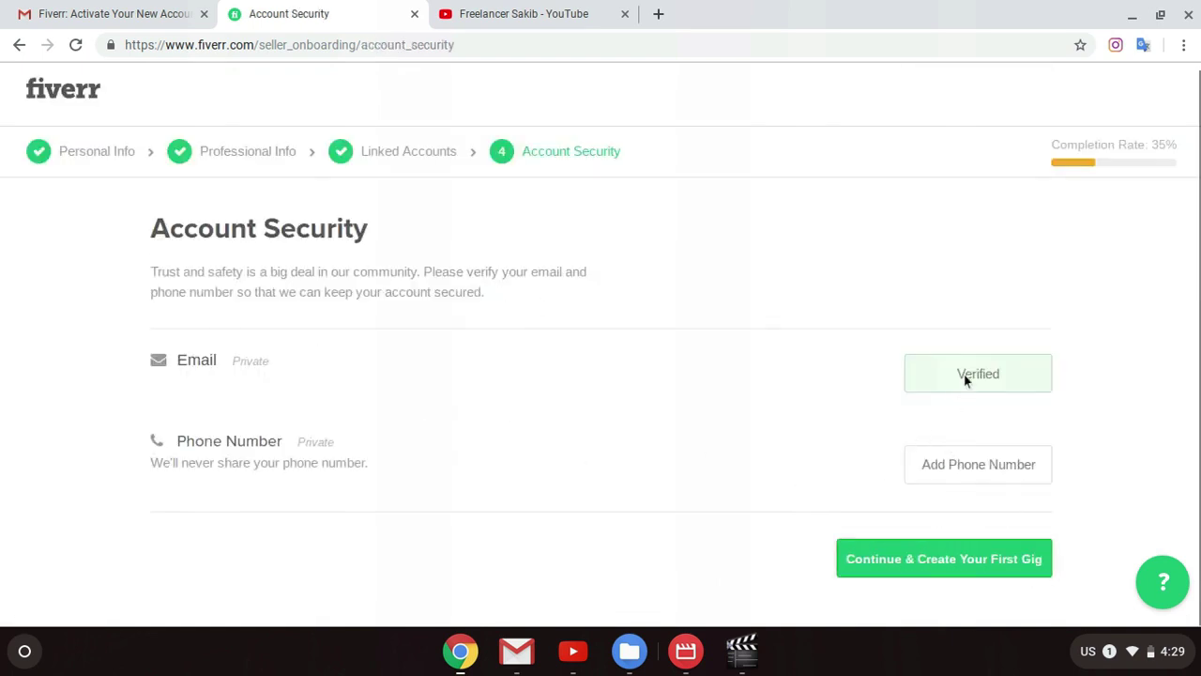
click(956, 475)
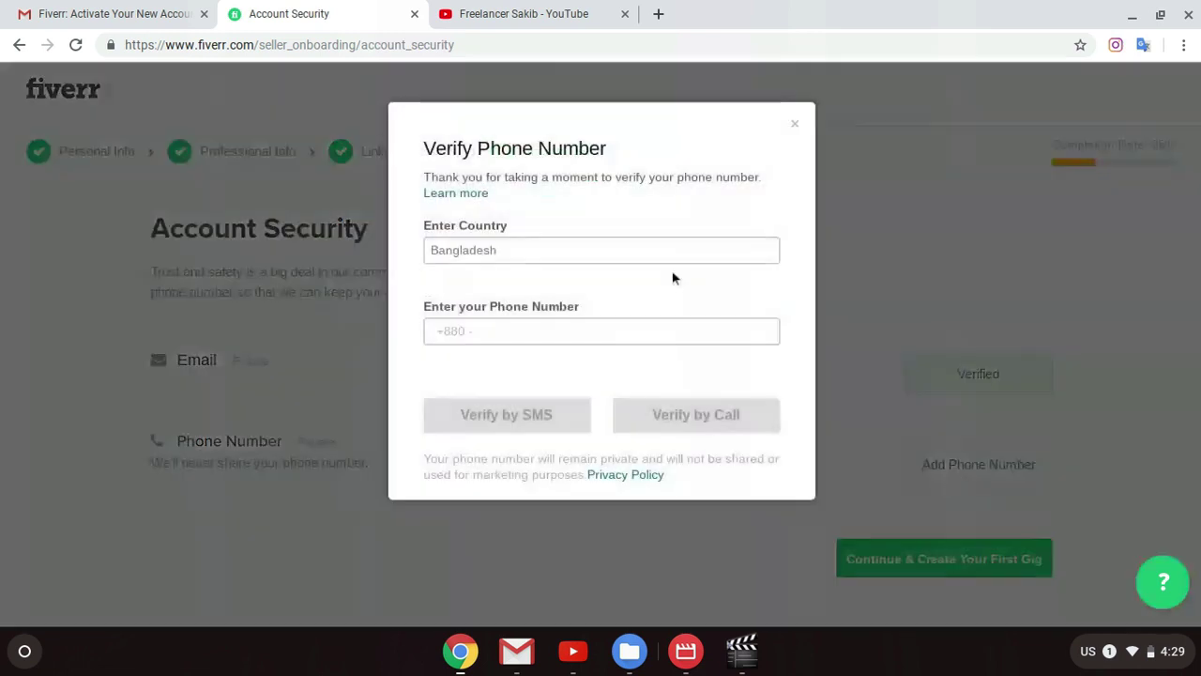
click(627, 330)
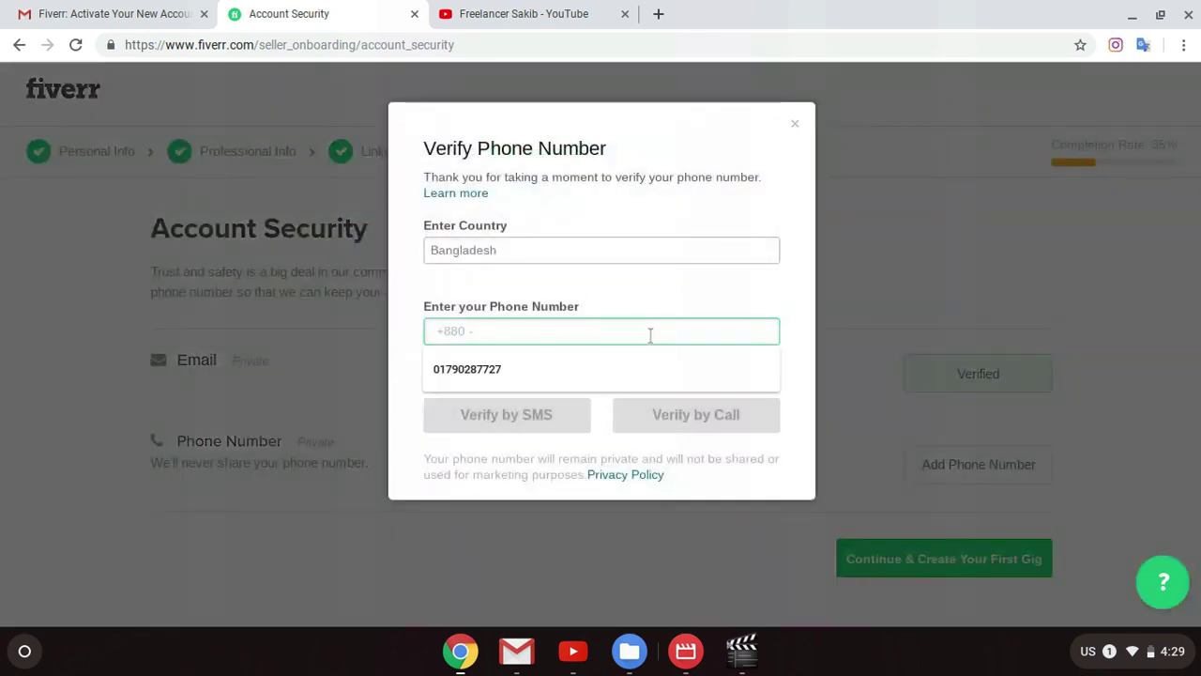
click(794, 125)
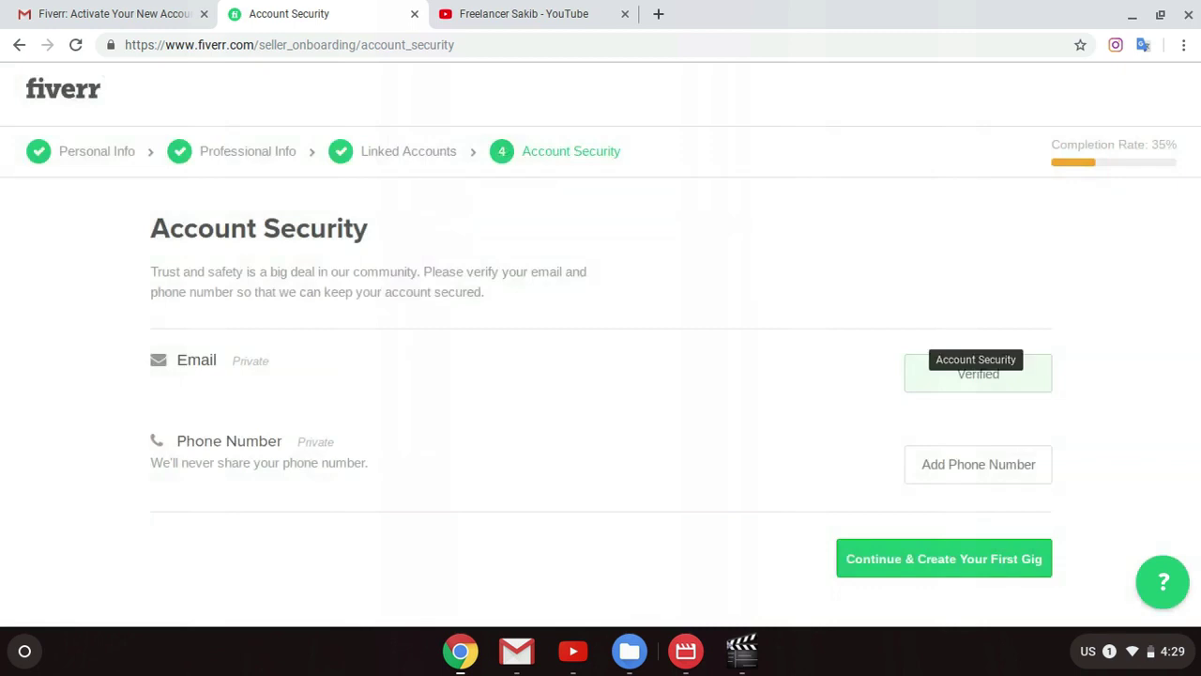
Step: Retry Continue & Create Your First Gig, dismissing the 70%-completion 'You're almost done!' notice
click(953, 564)
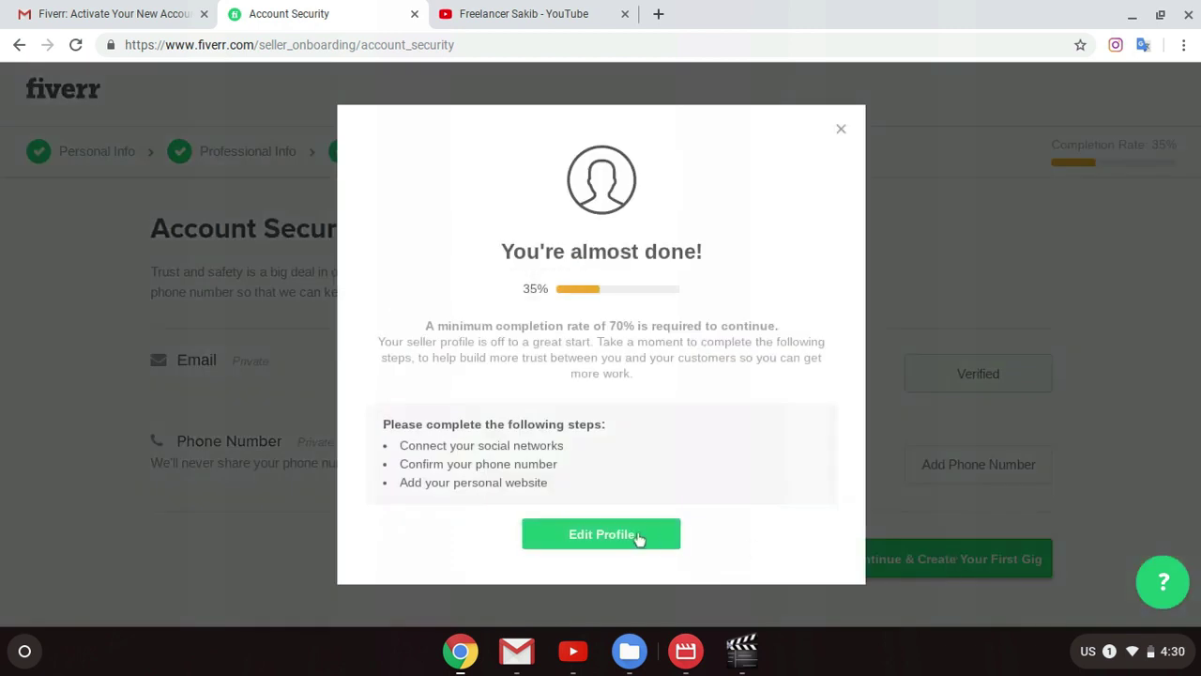
click(841, 131)
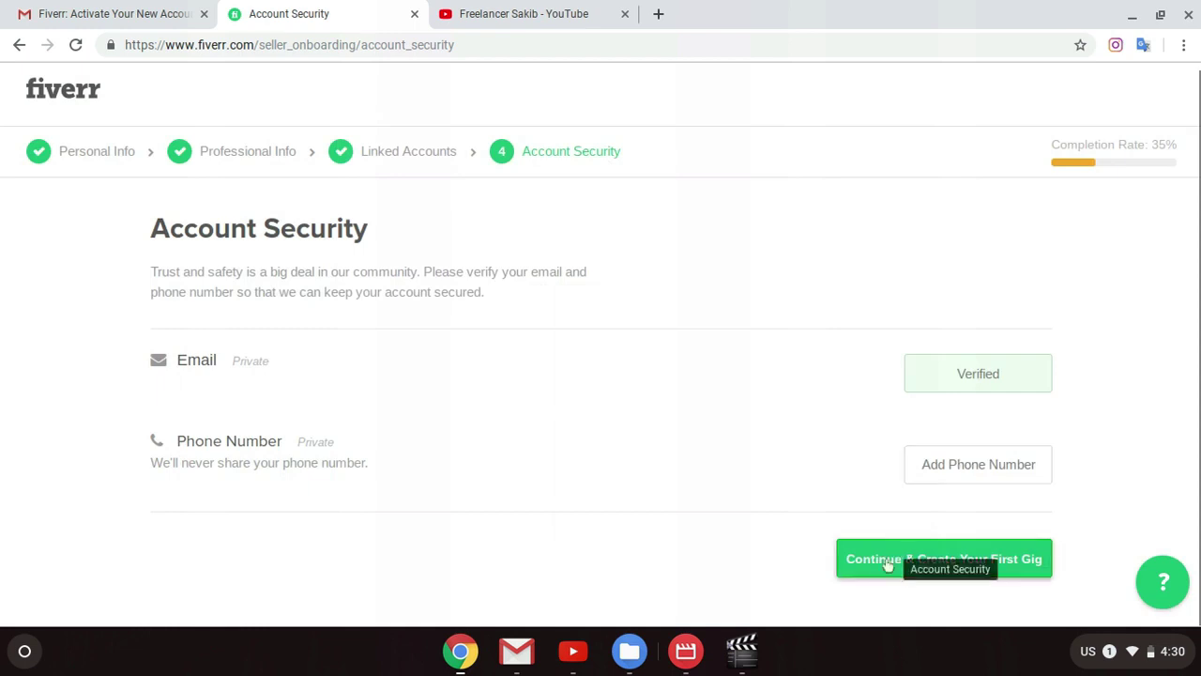
click(946, 566)
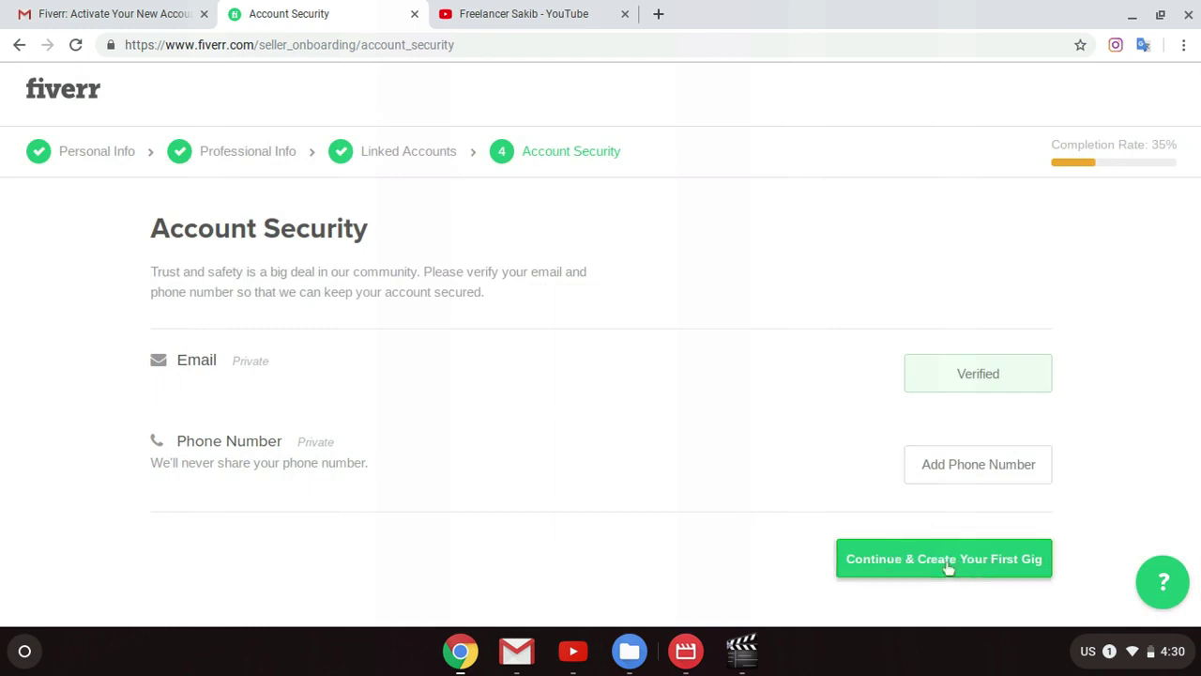
click(614, 534)
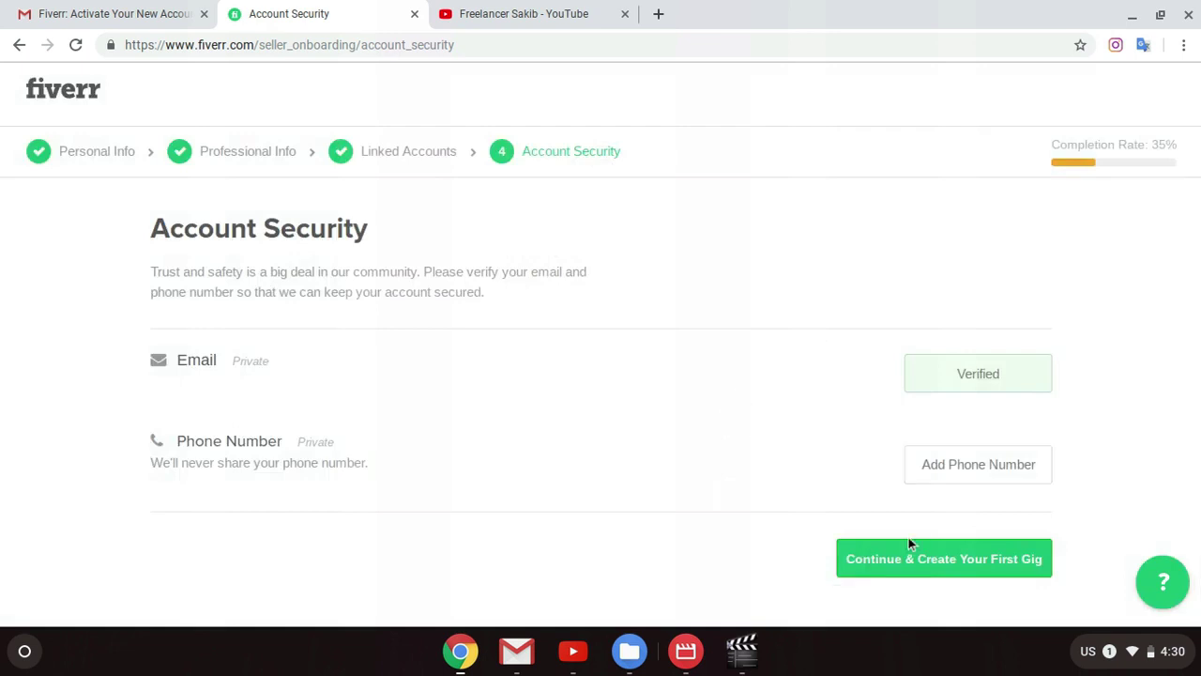
click(914, 561)
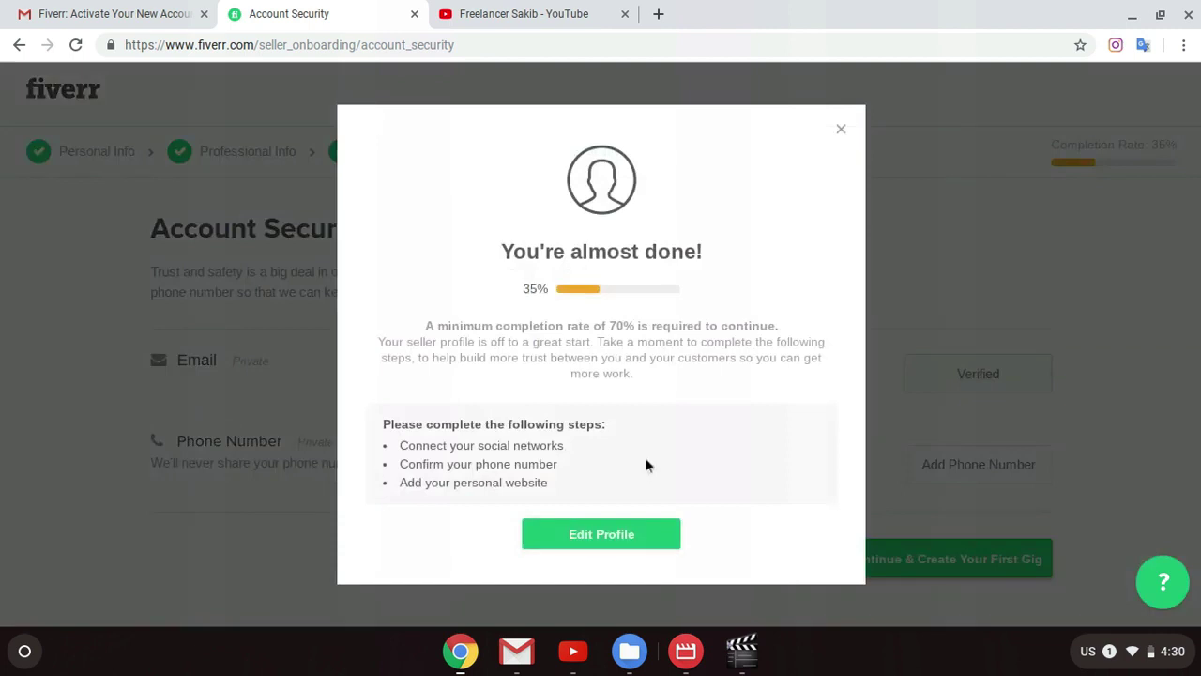
Step: Dismiss the completion notice and go back to review the Linked Accounts step
click(843, 135)
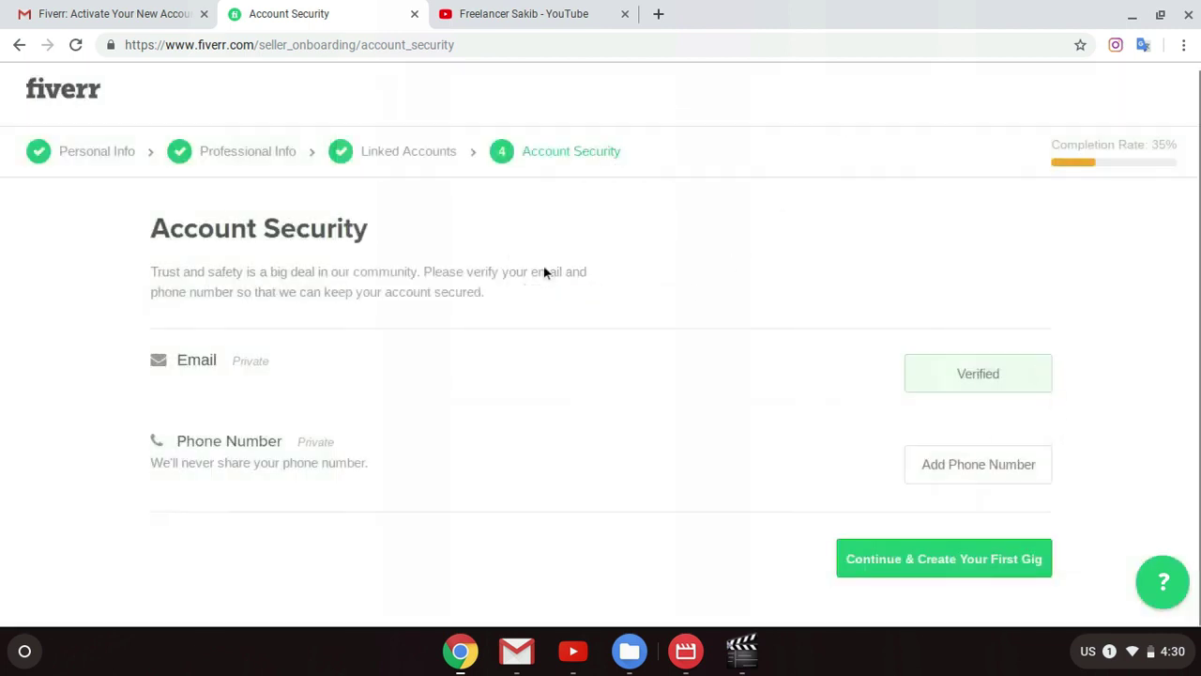
click(383, 156)
scroll(660, 340, down, 5)
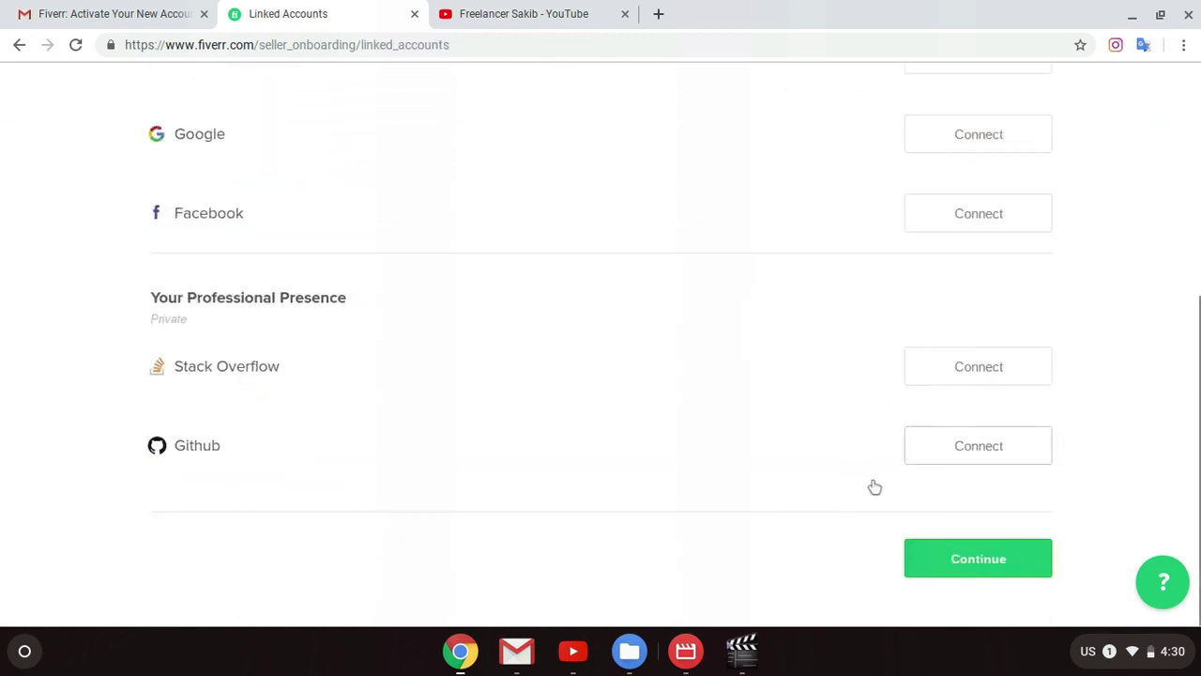
scroll(786, 498, up, 4)
scroll(732, 400, down, 3)
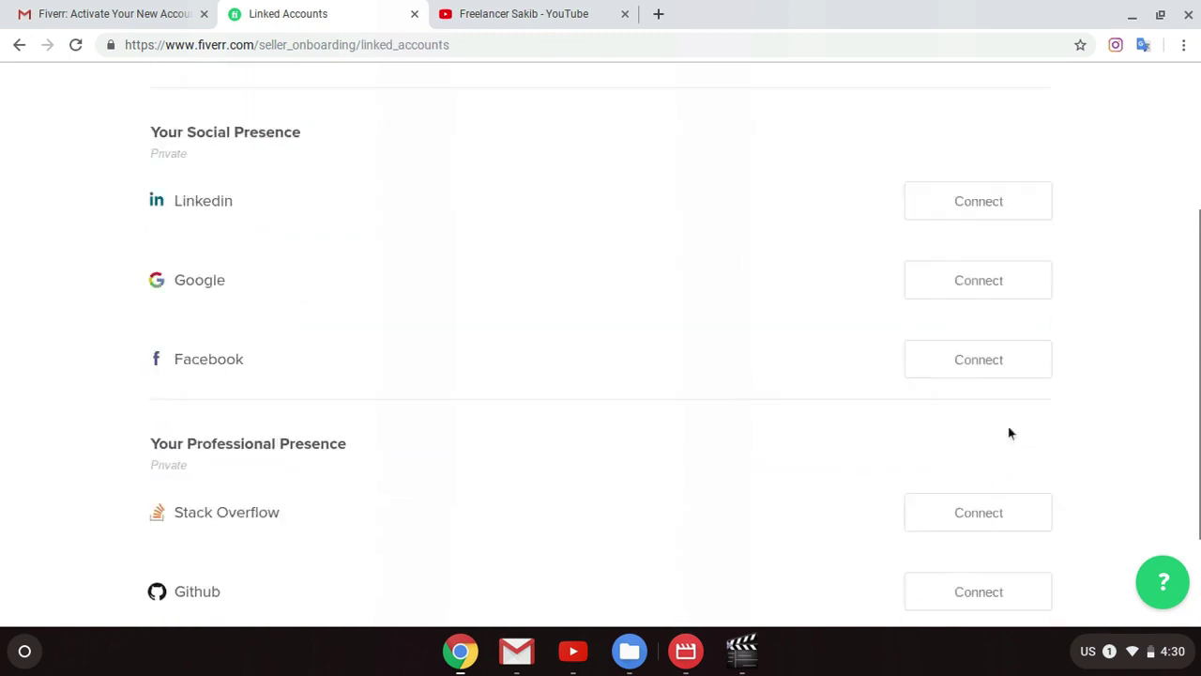
scroll(764, 400, down, 2)
scroll(496, 349, up, 3)
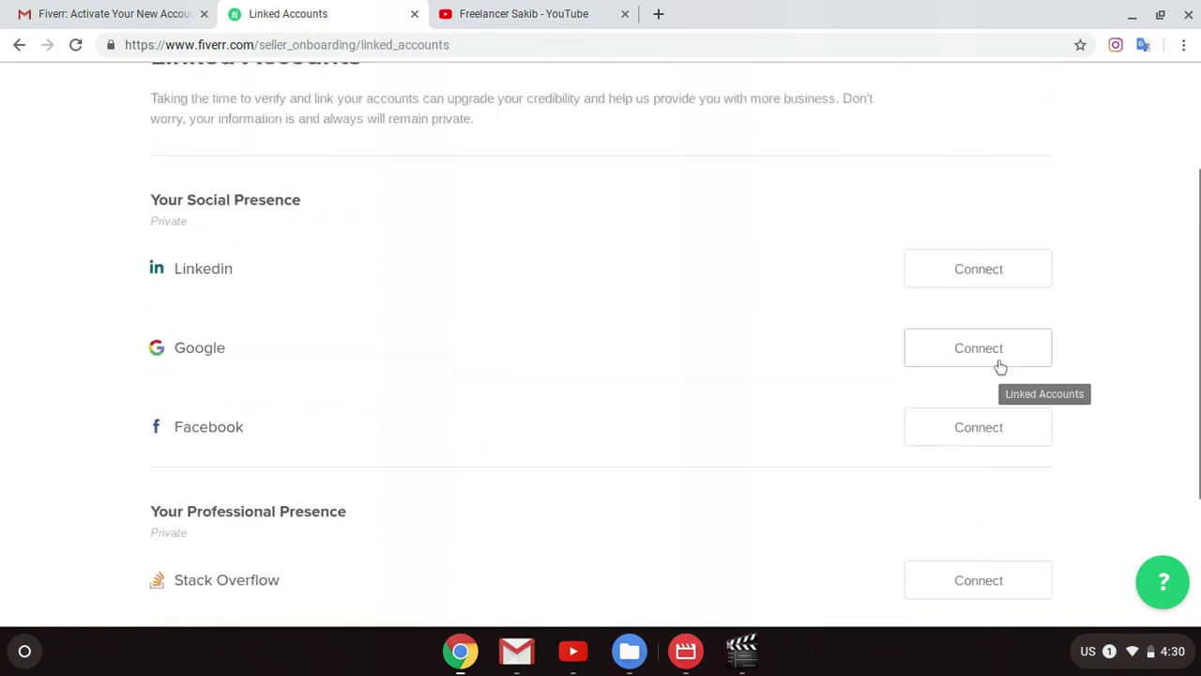
scroll(187, 209, up, 2)
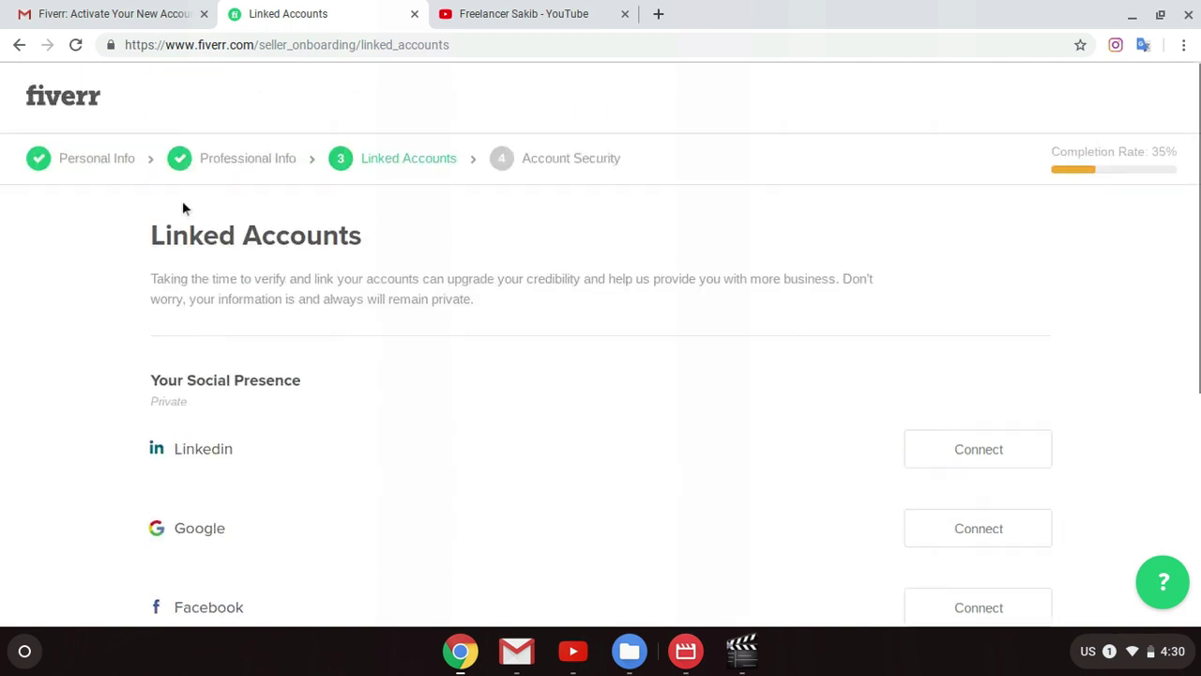
Step: Review the Personal Info step, then jump to Account Security via the progress bar
click(111, 164)
scroll(897, 365, down, 1)
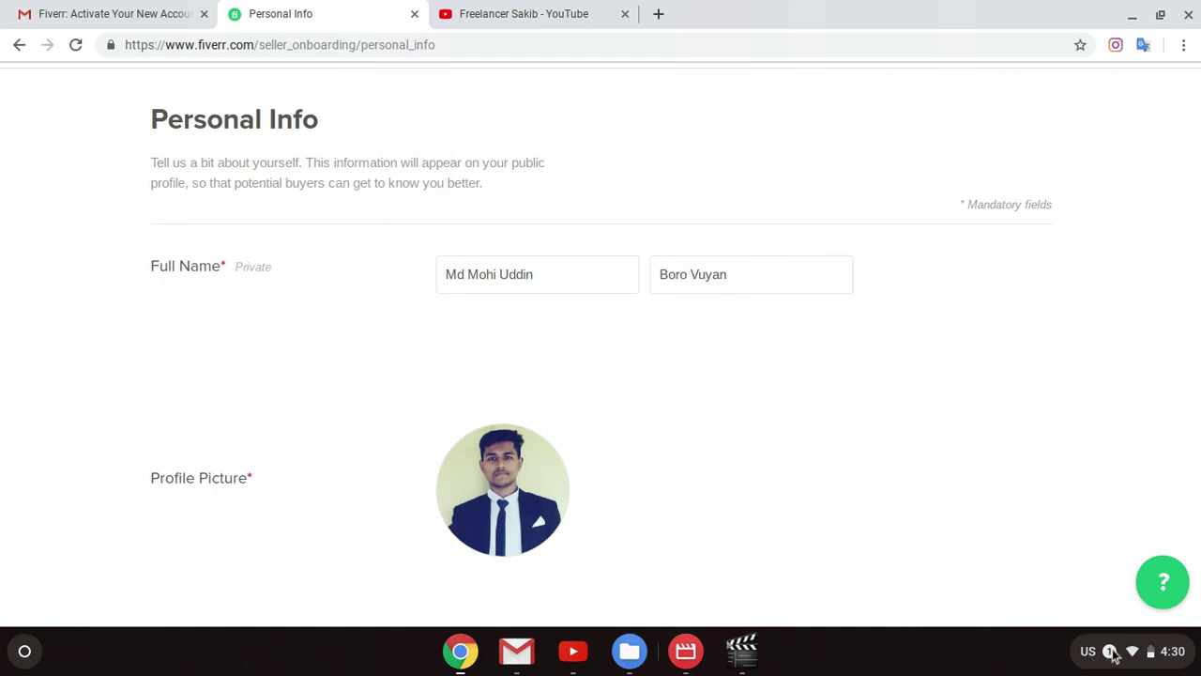
scroll(643, 515, down, 1)
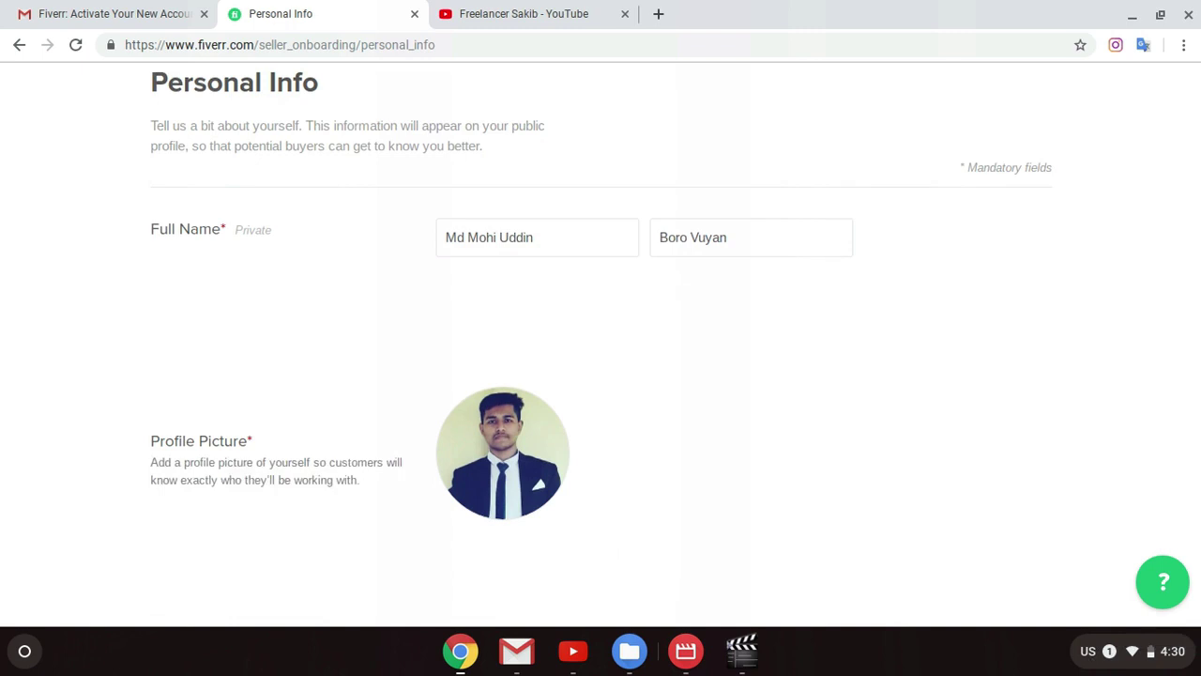
scroll(639, 580, down, 1)
scroll(638, 581, down, 3)
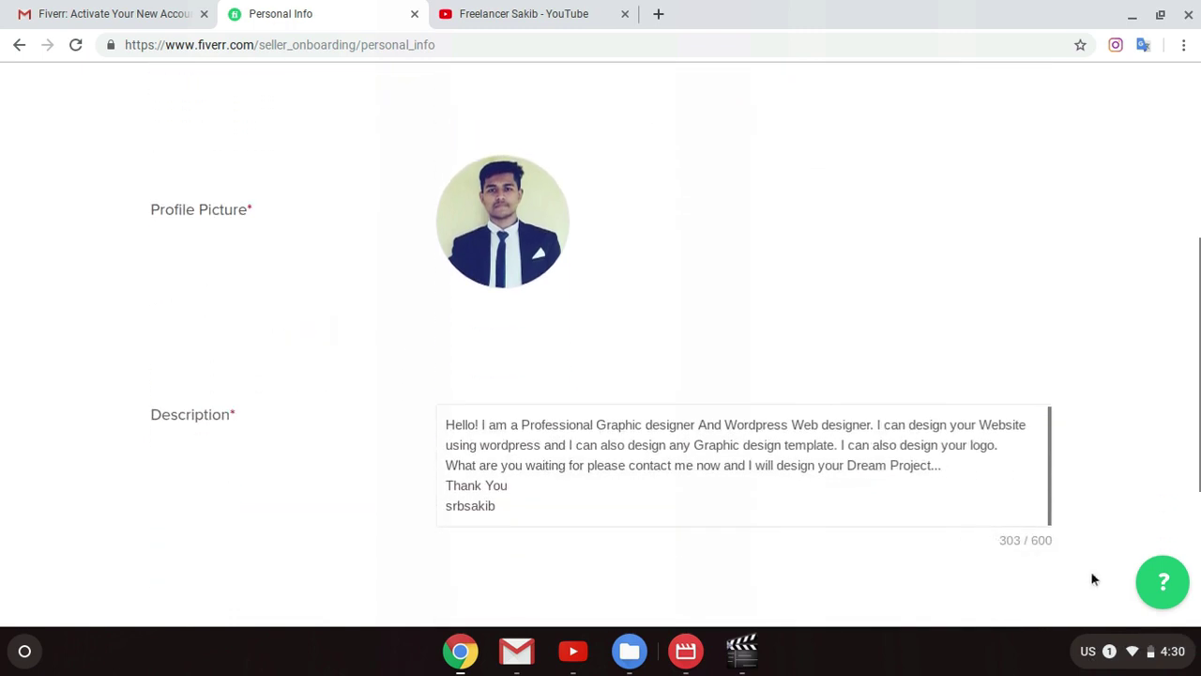
scroll(765, 515, down, 3)
scroll(542, 507, up, 7)
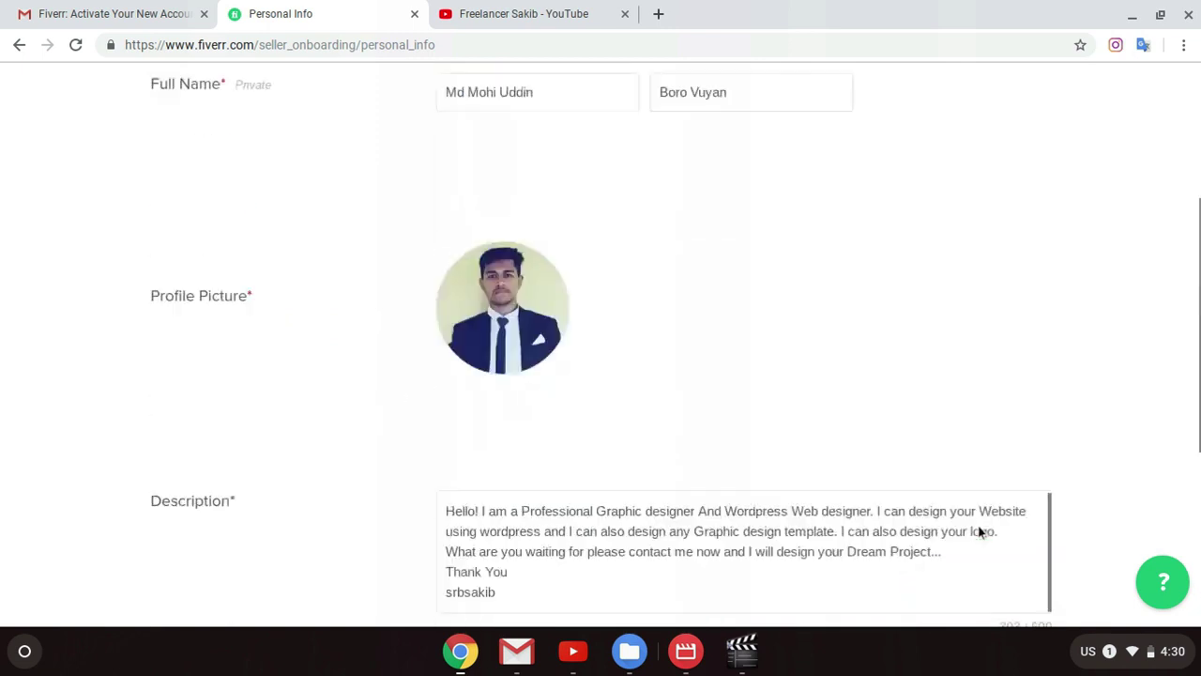
click(571, 159)
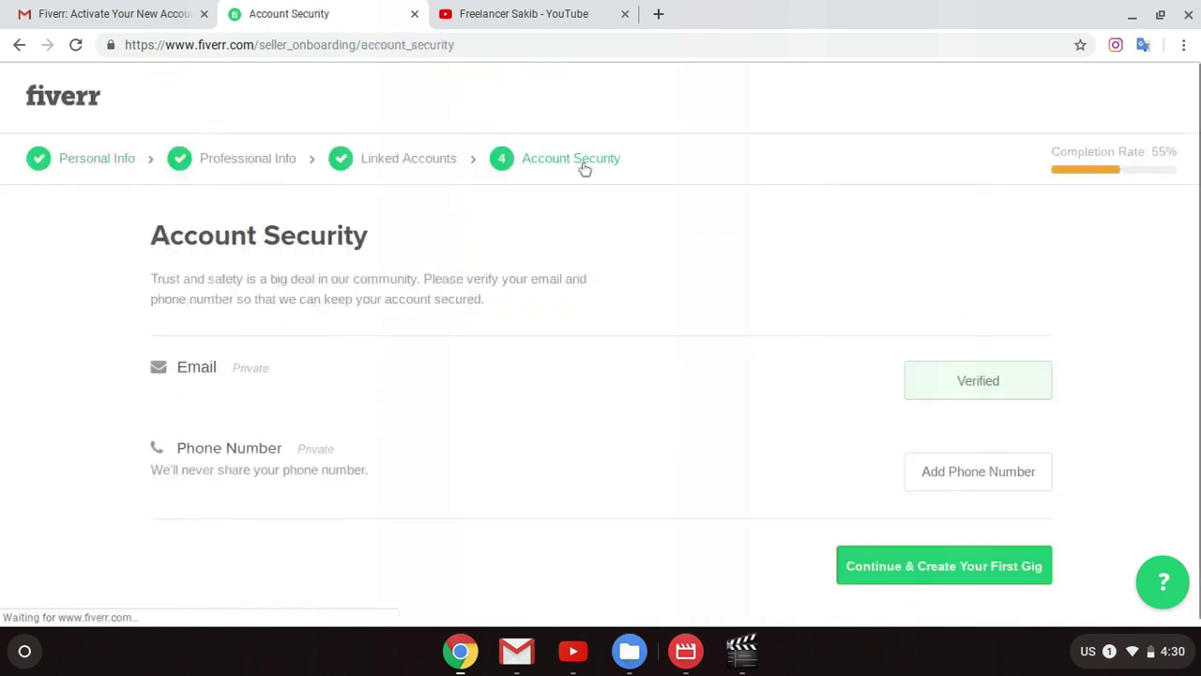
Step: Try Continue & Create Your First Gig at 55%, triggering the 70% requirement notice
scroll(942, 380, down, 1)
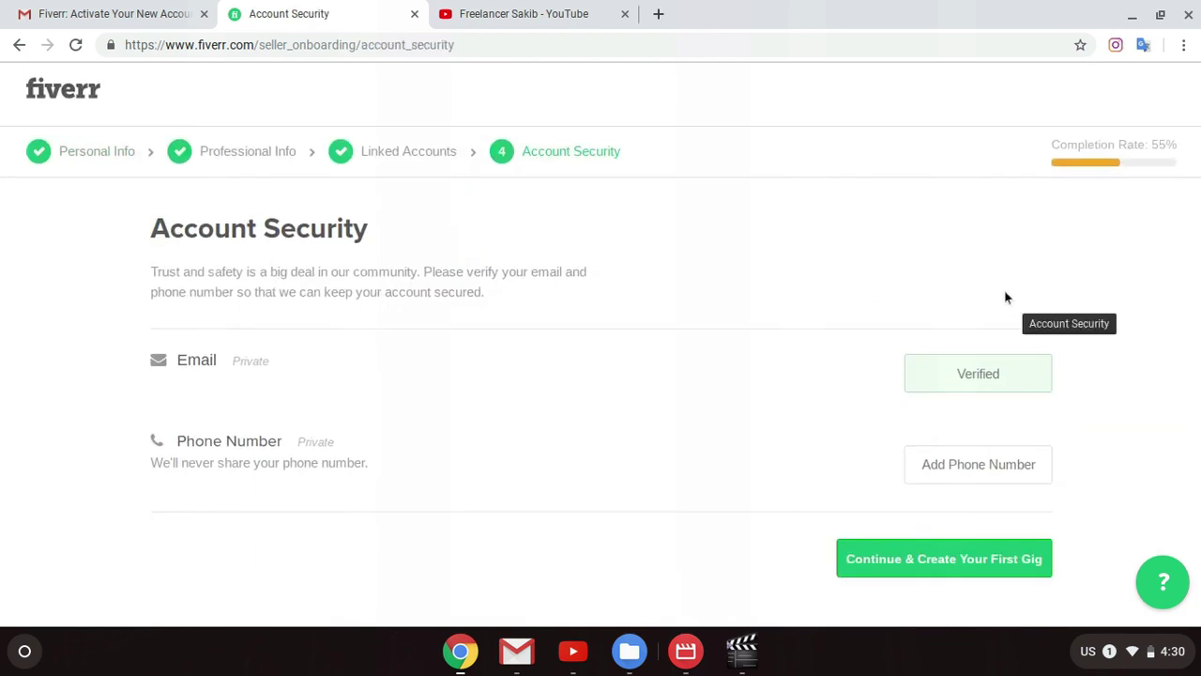
click(946, 560)
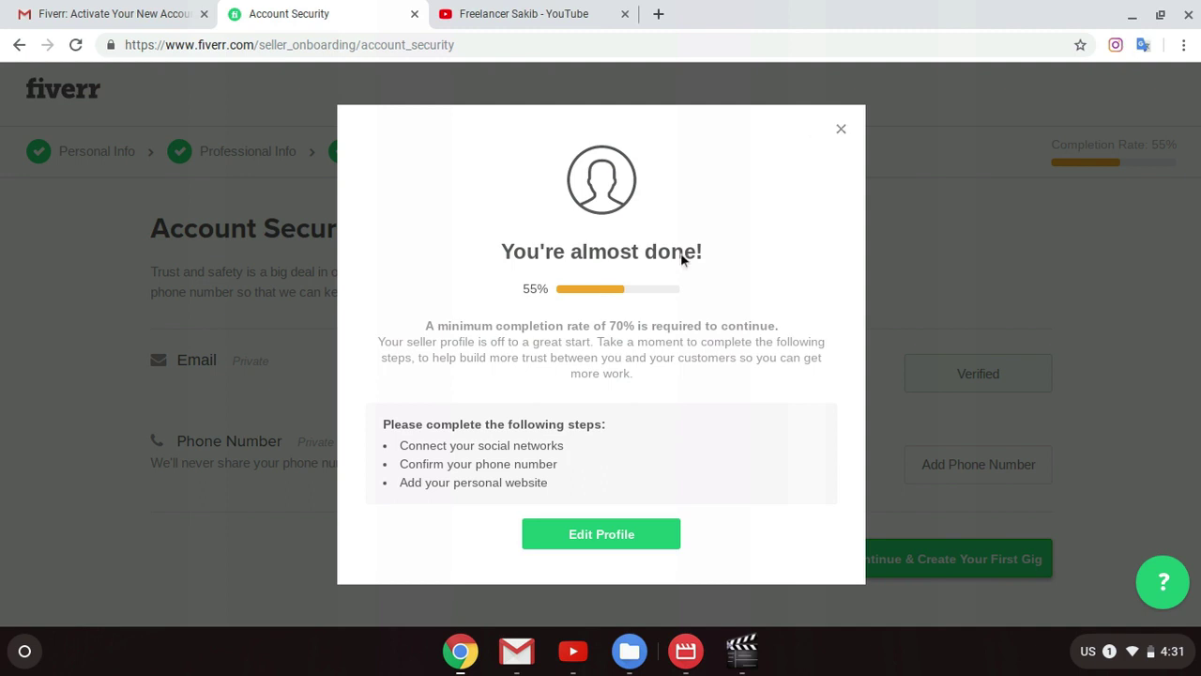
Step: Dismiss the completion notice and step through Personal Info and Professional Info to Linked Accounts
click(841, 131)
click(115, 147)
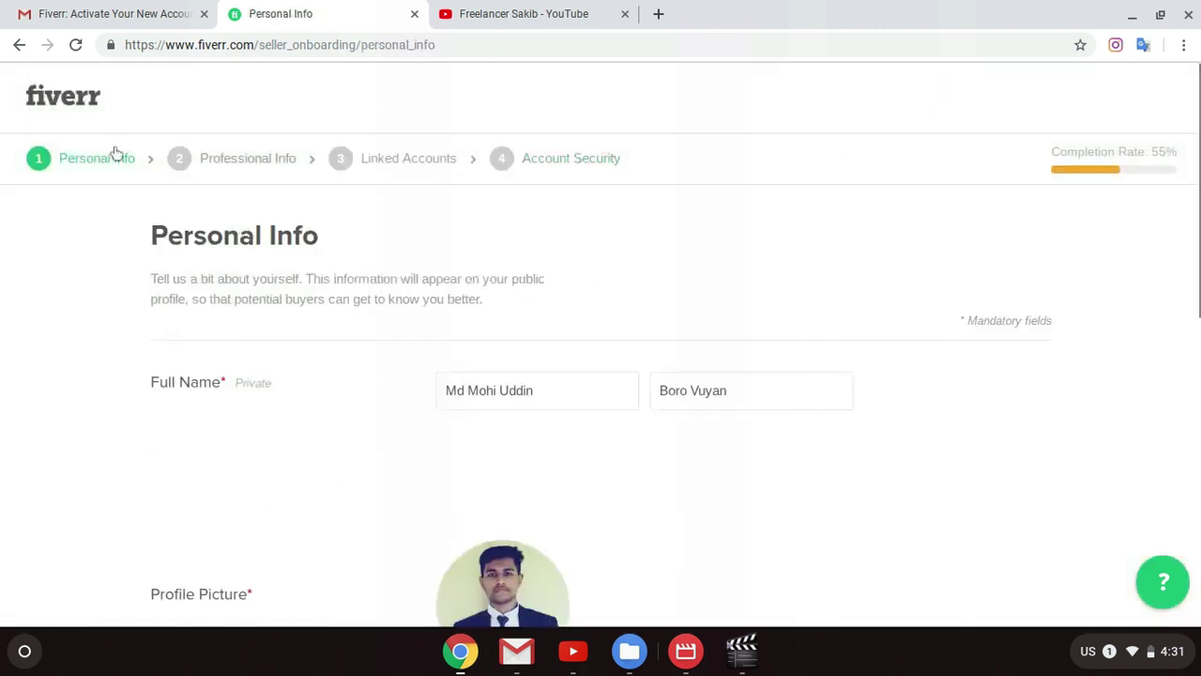
click(259, 172)
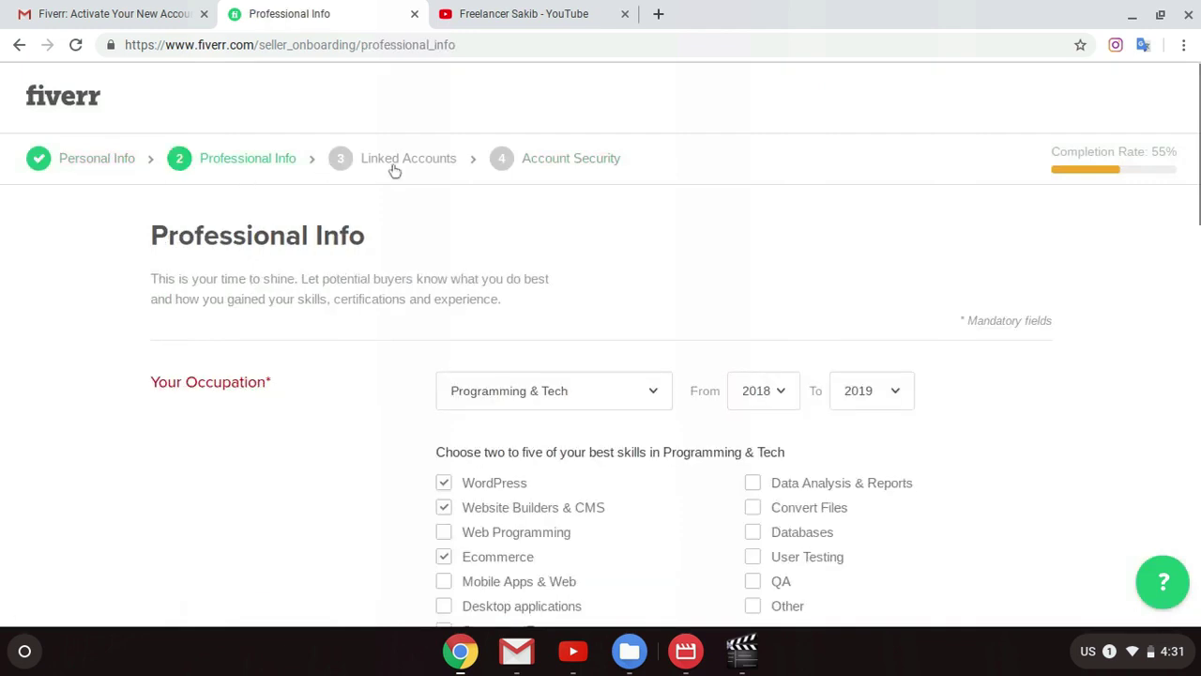
scroll(666, 407, down, 1)
scroll(848, 375, down, 10)
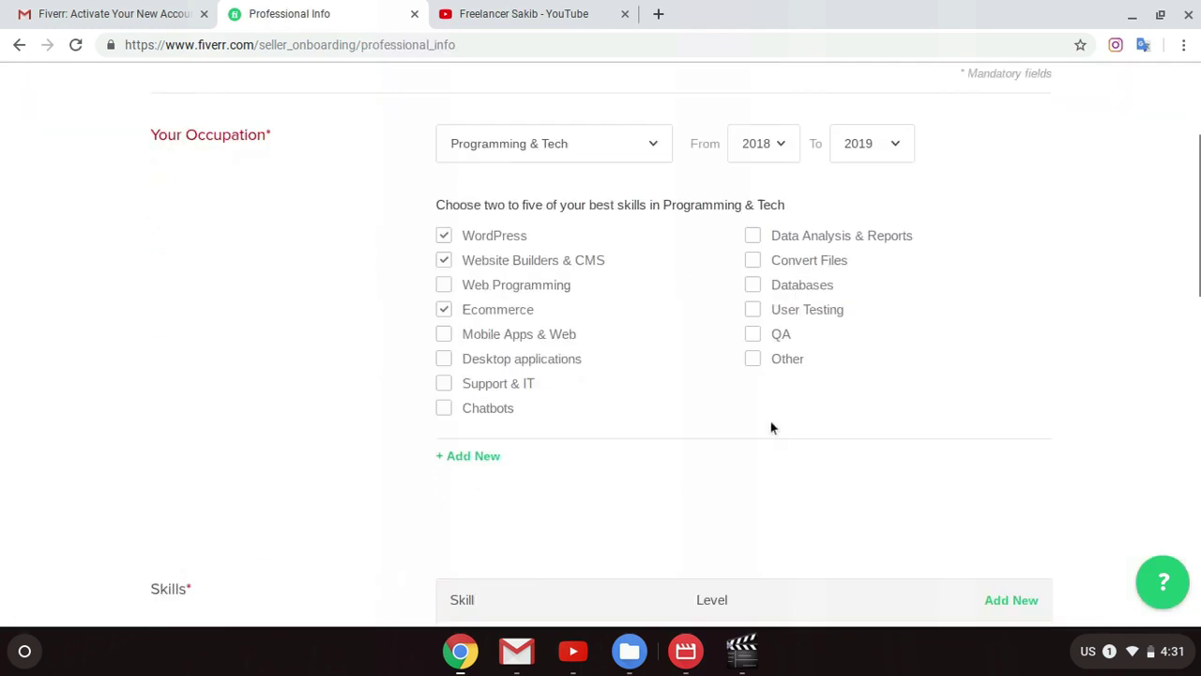
scroll(1006, 497, down, 3)
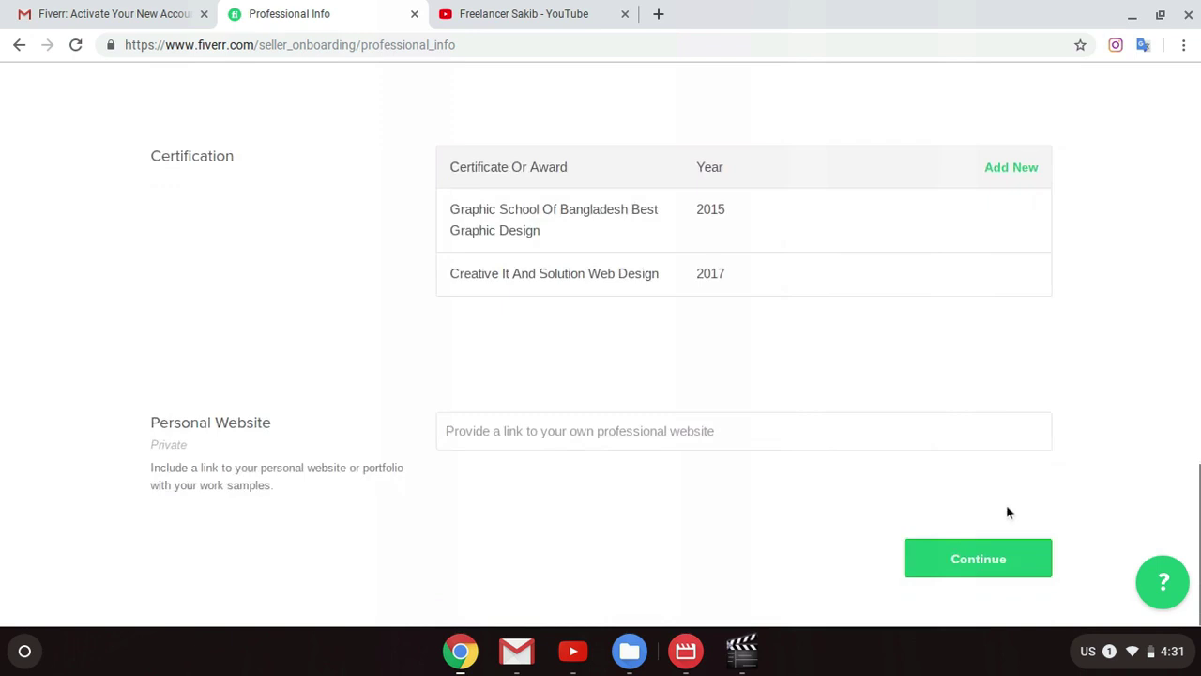
click(982, 565)
Step: Link a Google account via the account chooser and continue to Account Security
scroll(794, 423, down, 4)
click(979, 169)
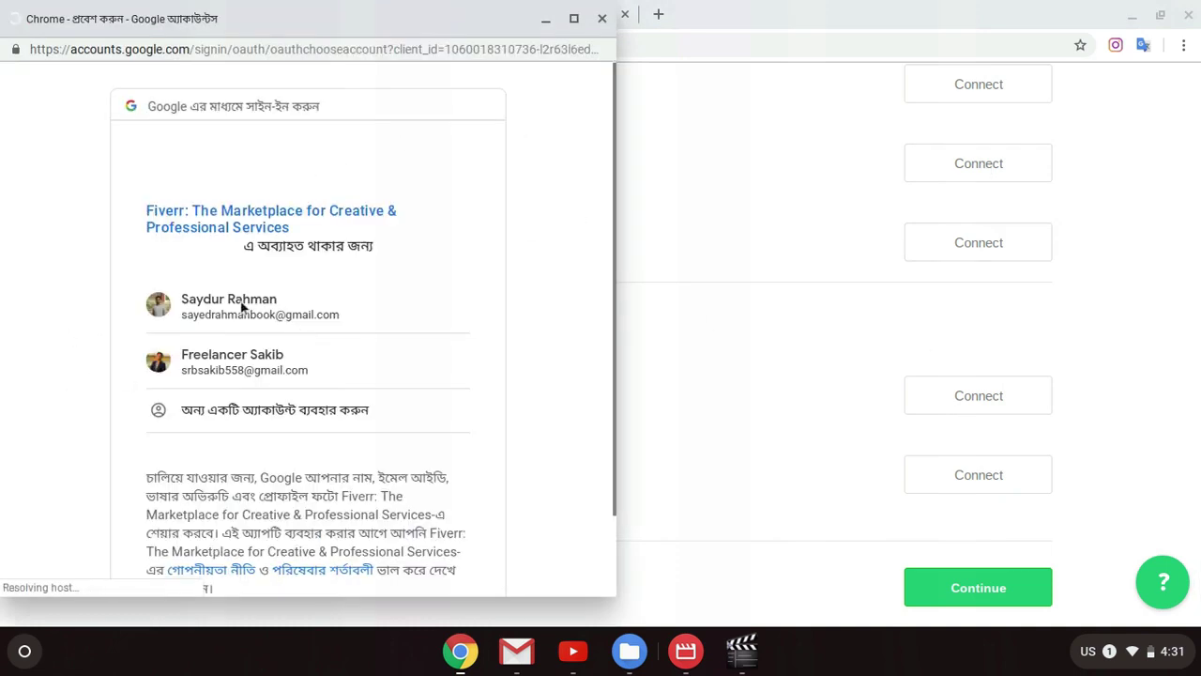
click(237, 370)
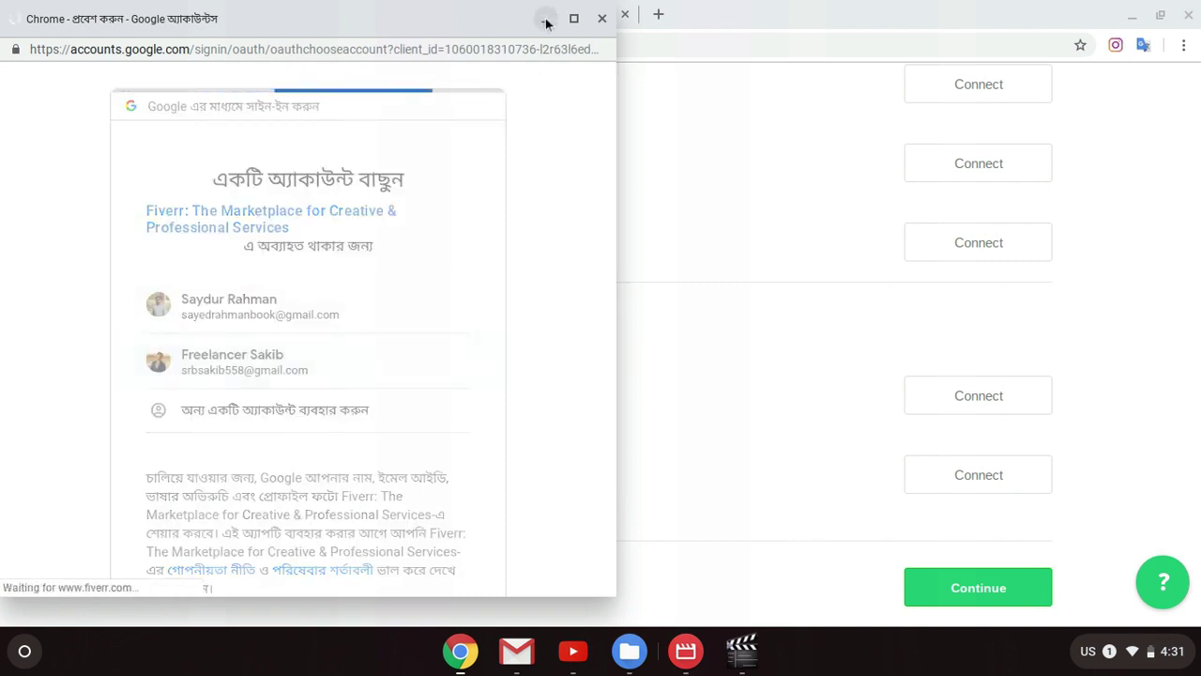
scroll(1062, 397, up, 4)
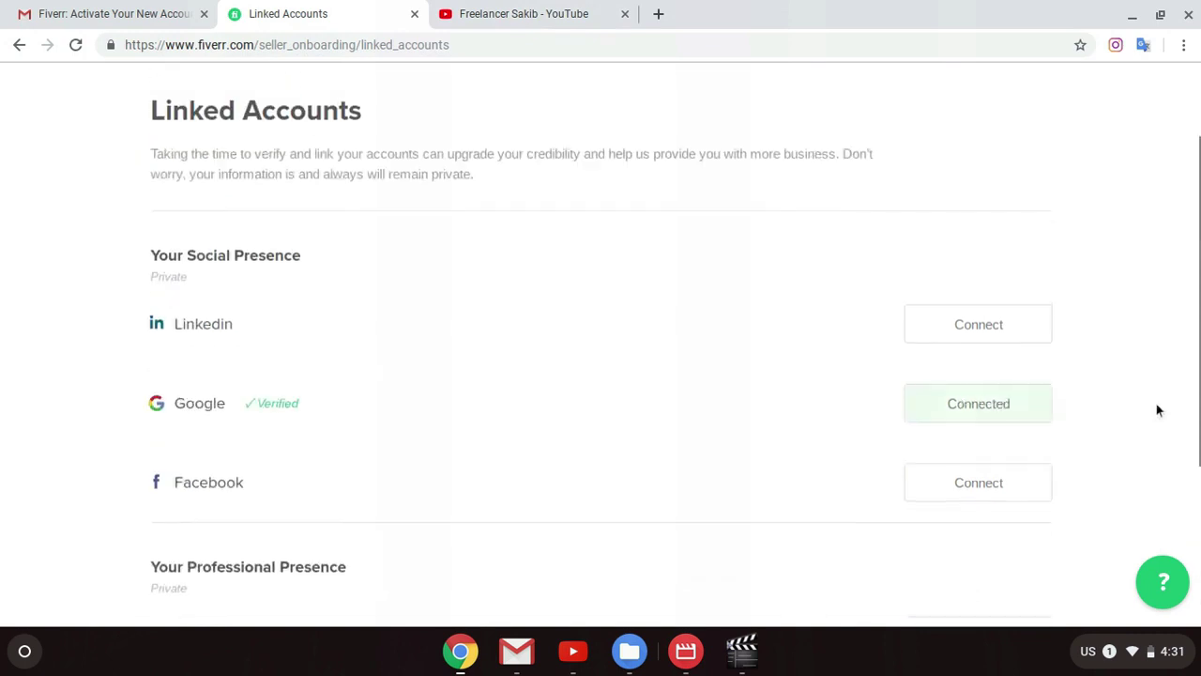
scroll(1108, 450, down, 4)
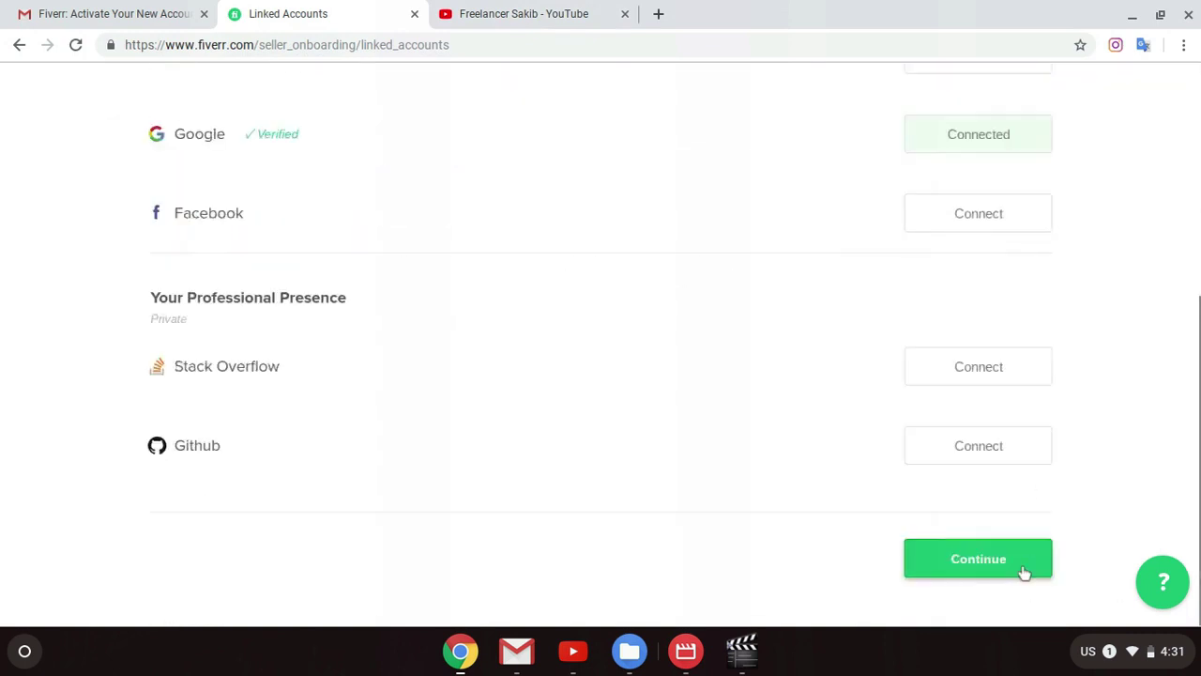
click(1023, 571)
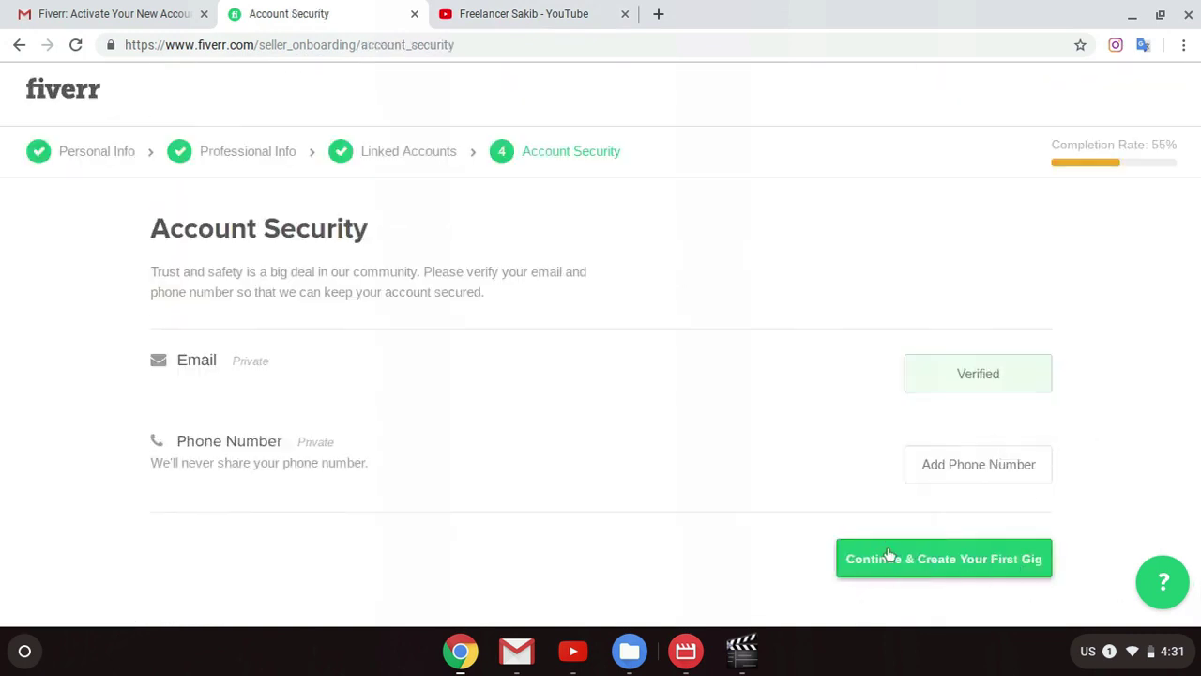
Step: Add a Bangladesh phone number and request an SMS verification code for it
click(883, 559)
click(601, 542)
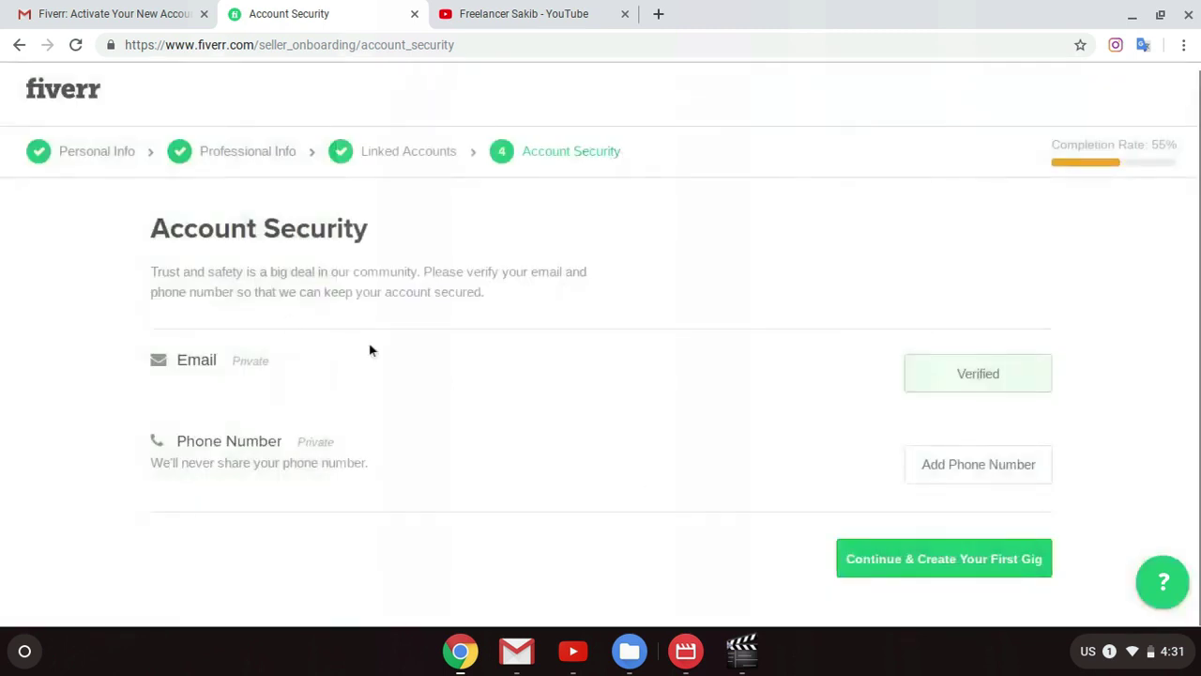
click(922, 474)
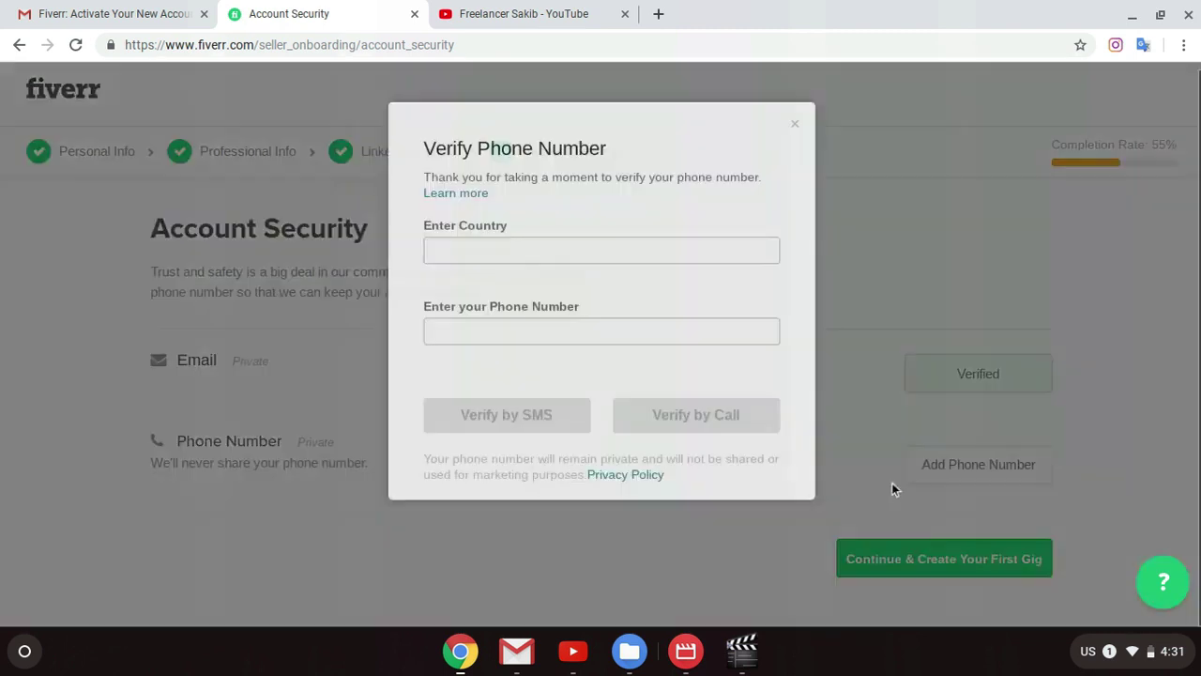
click(537, 338)
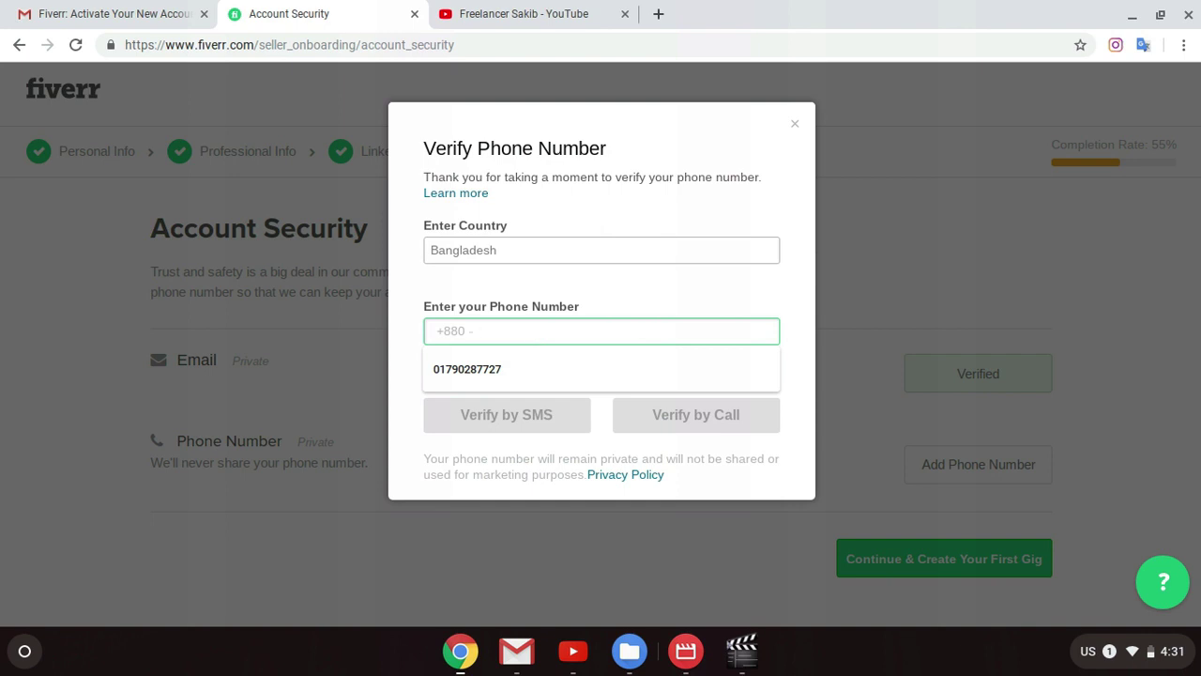
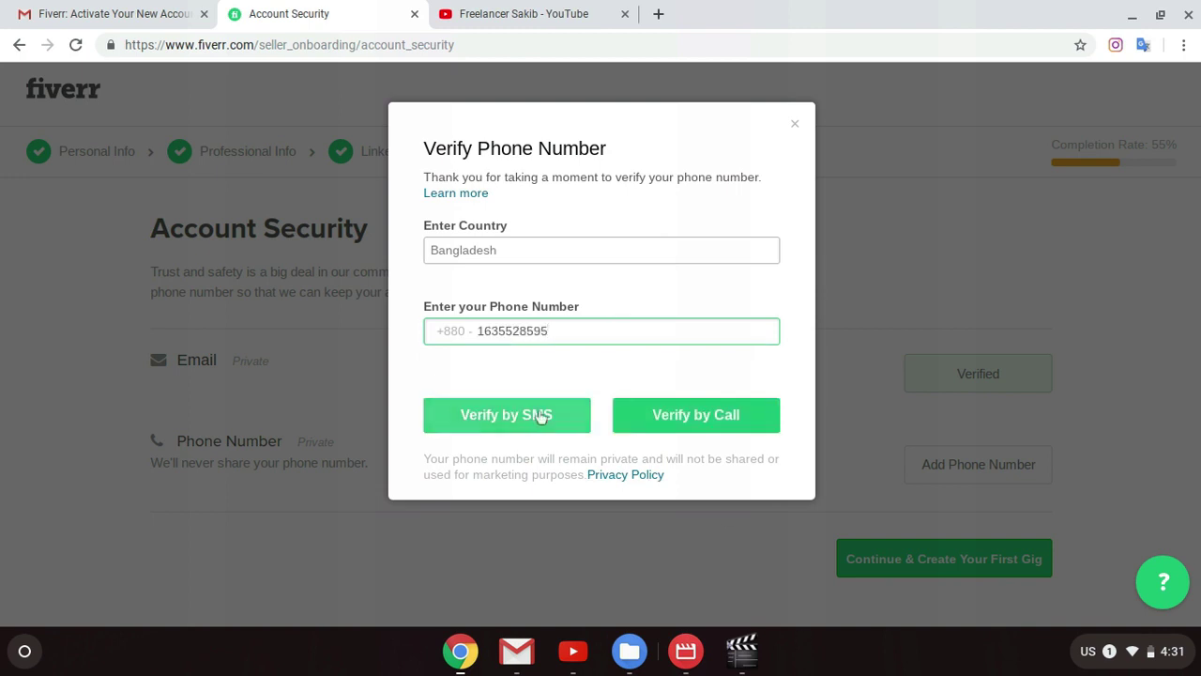
click(541, 417)
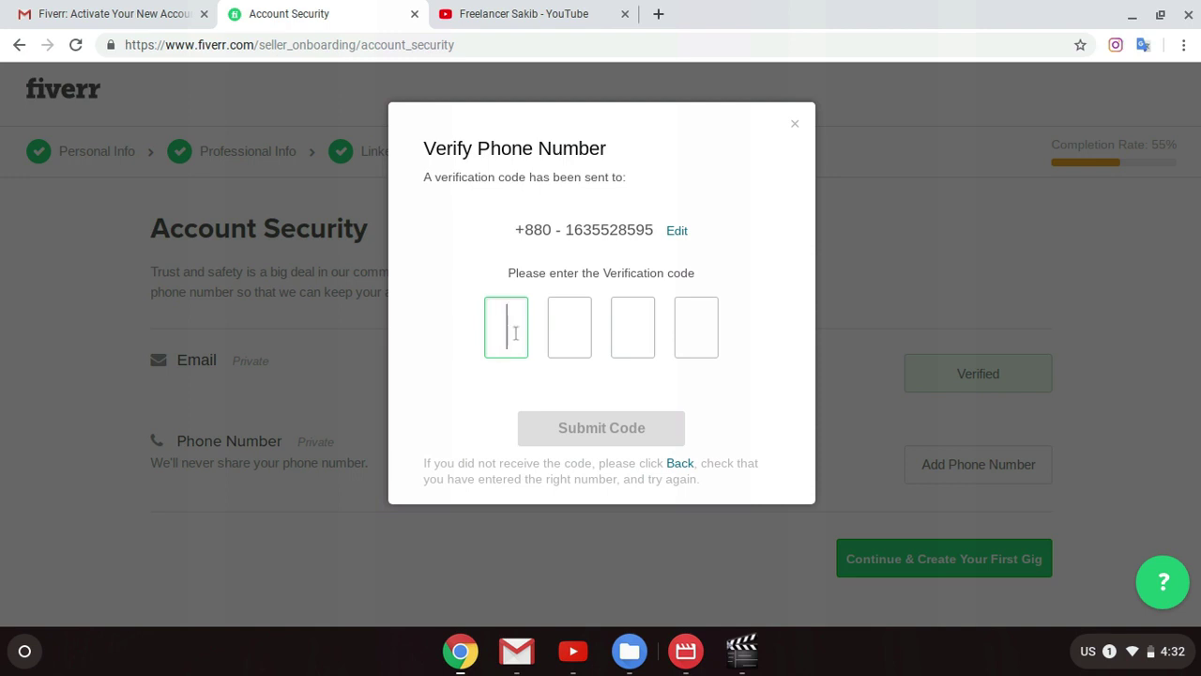
Step: Correct the last digits of the phone number and retry SMS verification, which Fiverr rejects
click(675, 231)
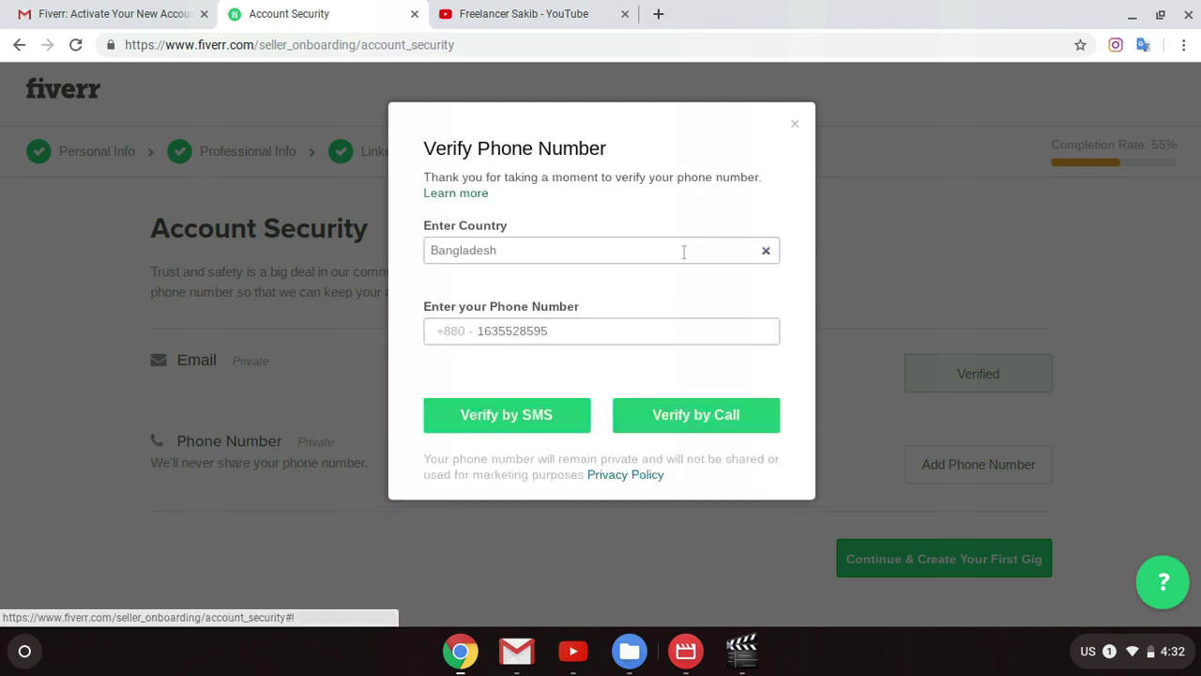
click(514, 333)
key(BackSpace)
key(BackSpace)
text(66)
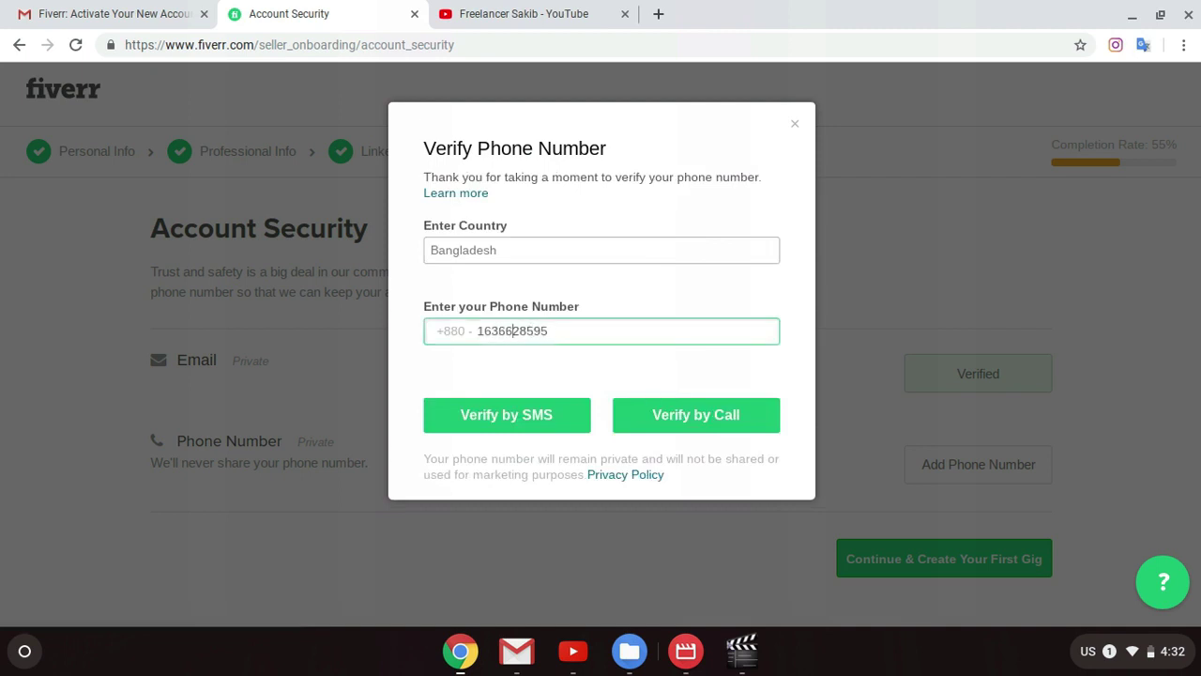
click(540, 419)
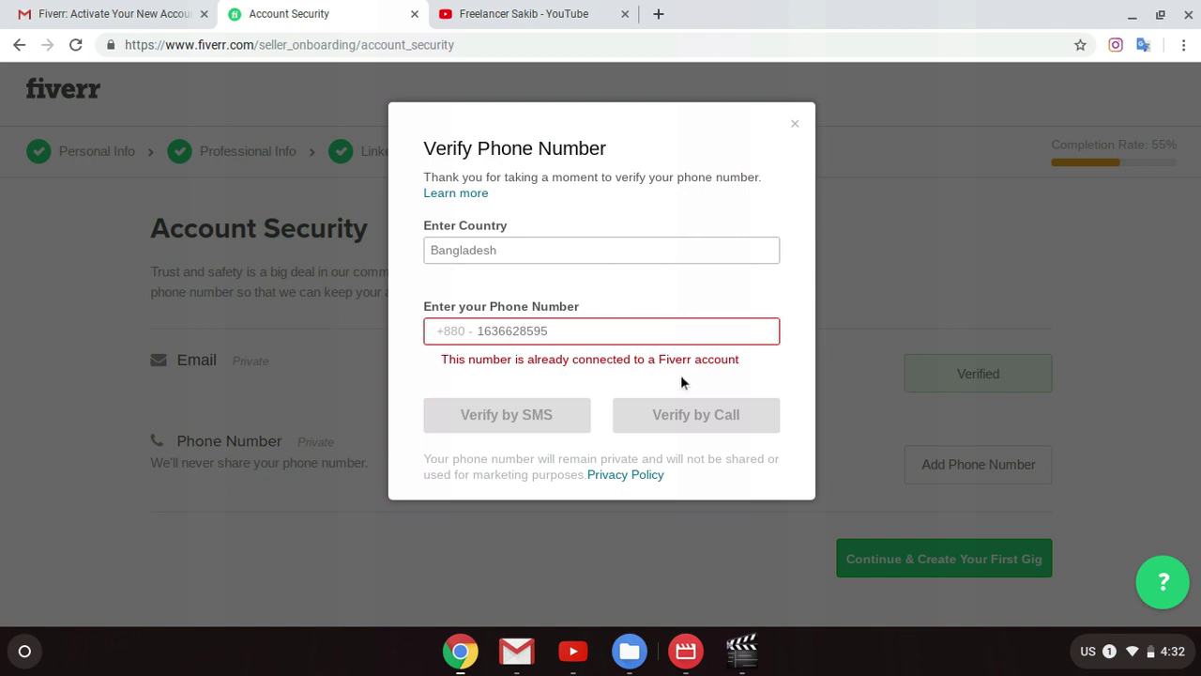
Step: Close the Verify Phone Number dialog unverified and bring up the Screen Recorder window
click(795, 125)
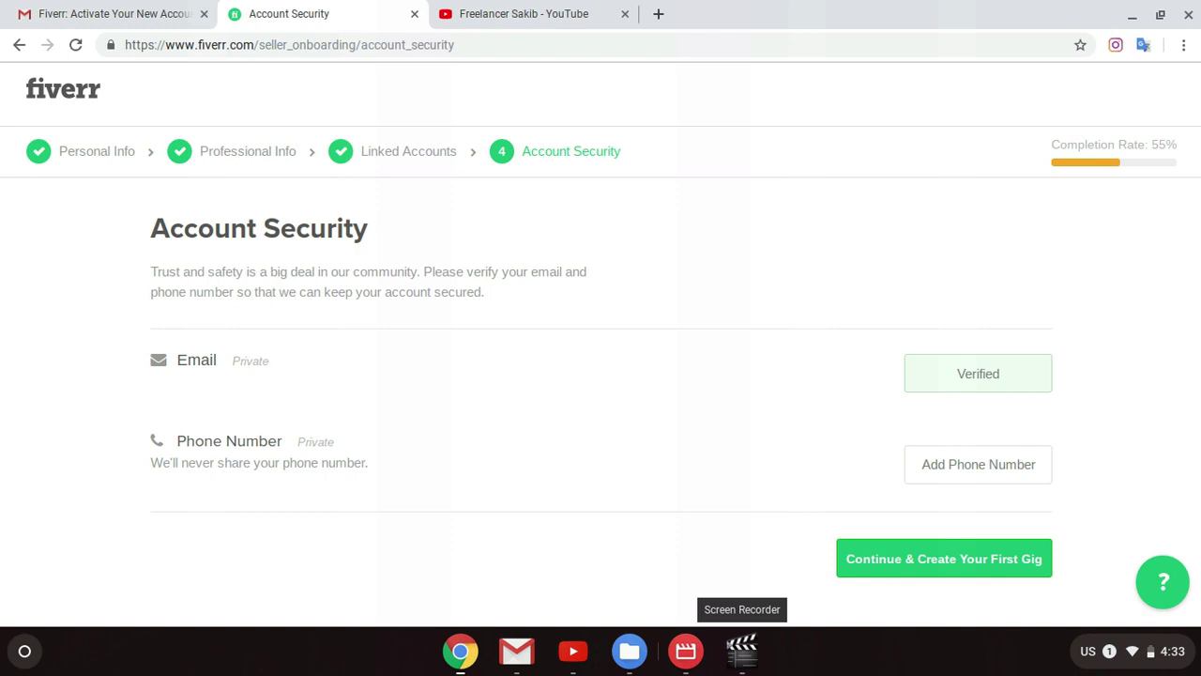
click(741, 649)
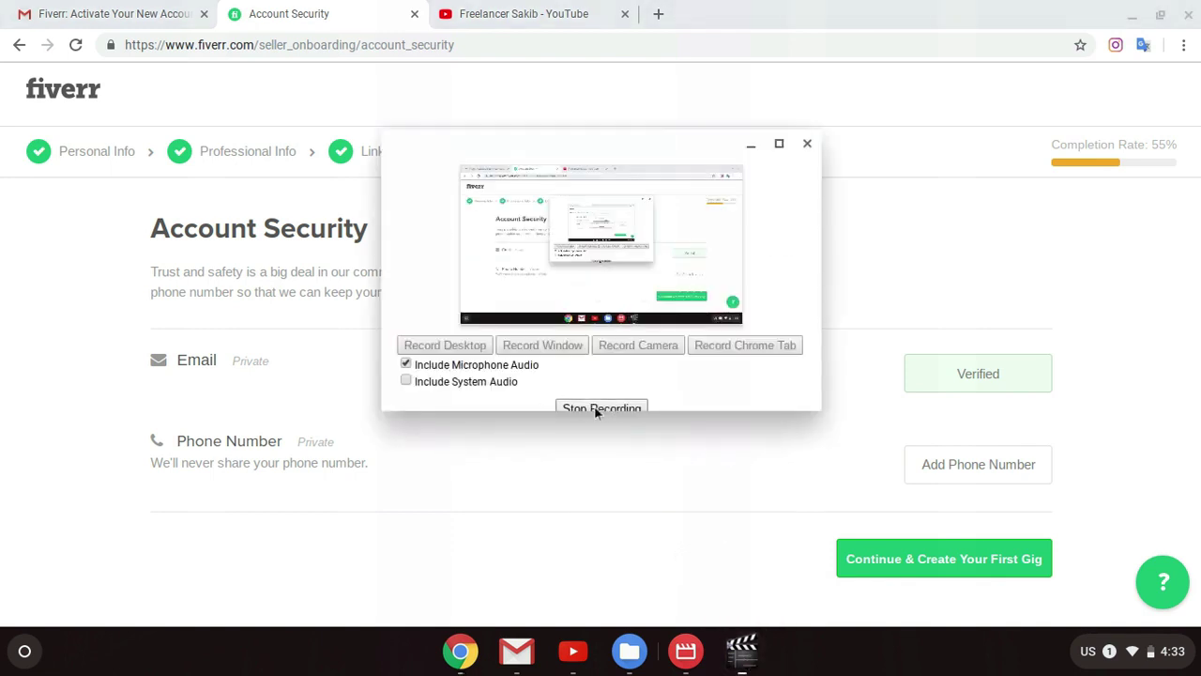